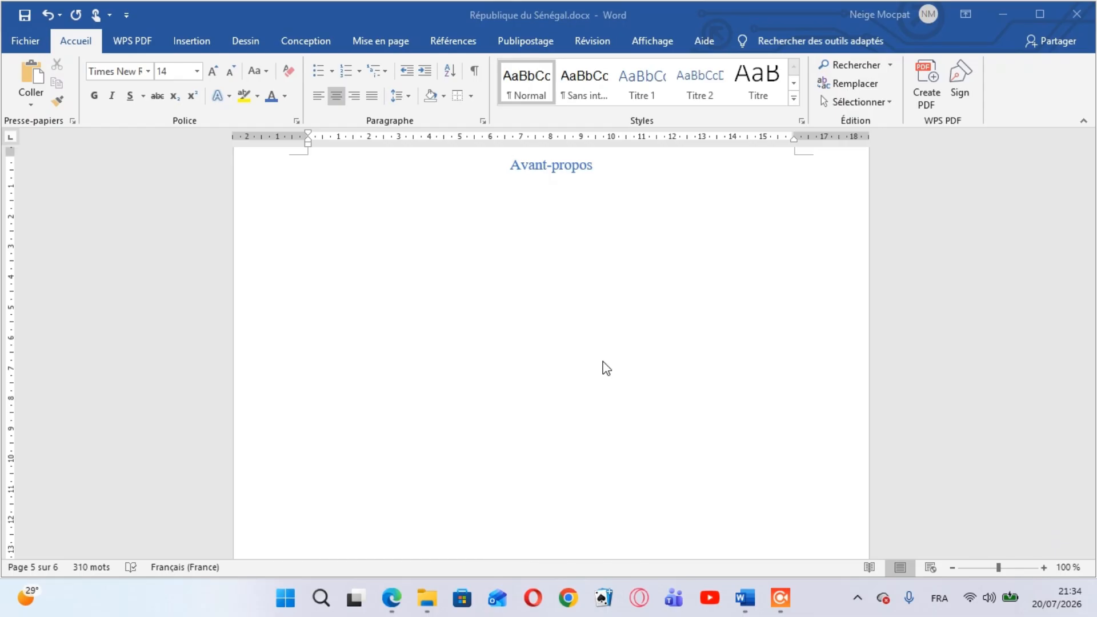
Add a top border to the empty line below the "Avant-propos" heading
{"action": "left_click", "coordinate": [552, 190]}
{"action": "left_click", "coordinate": [470, 96]}
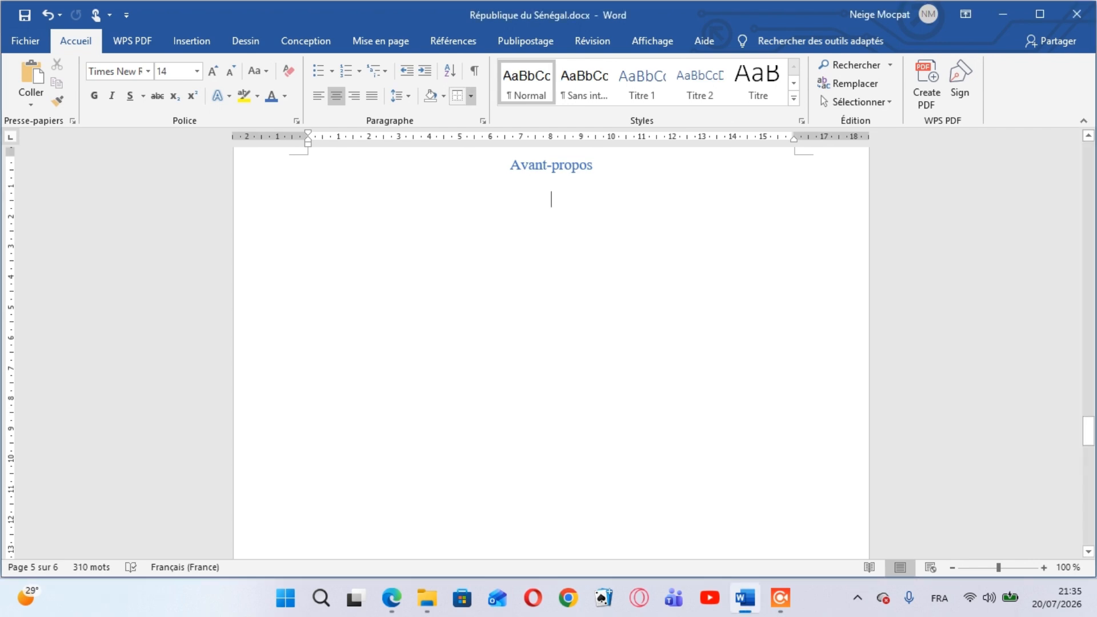
{"action": "left_click", "coordinate": [471, 96]}
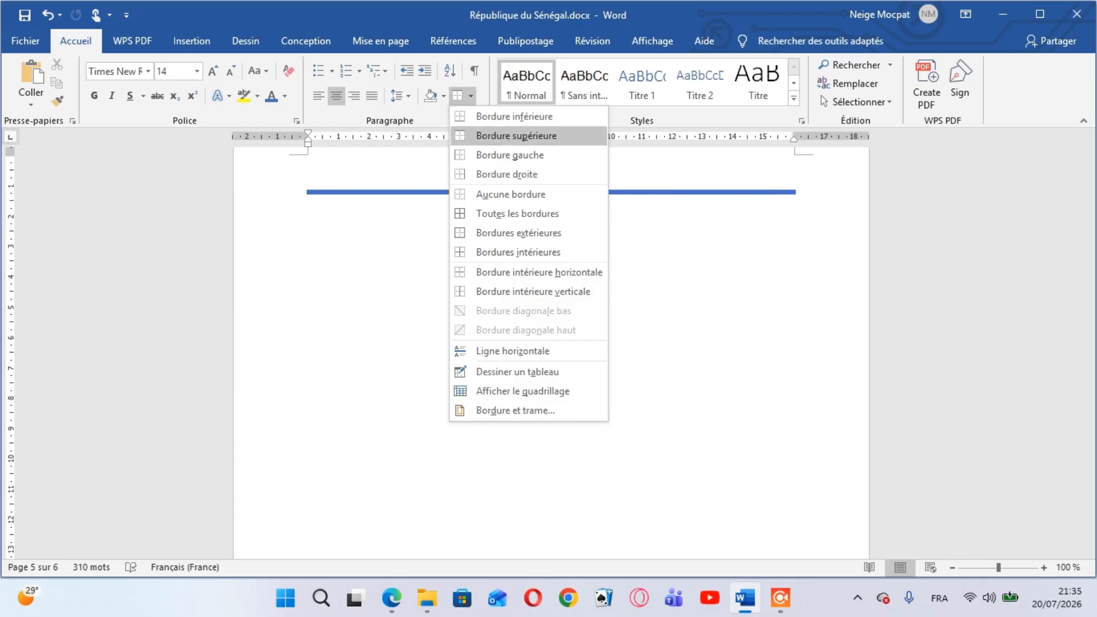
{"action": "left_click", "coordinate": [516, 135]}
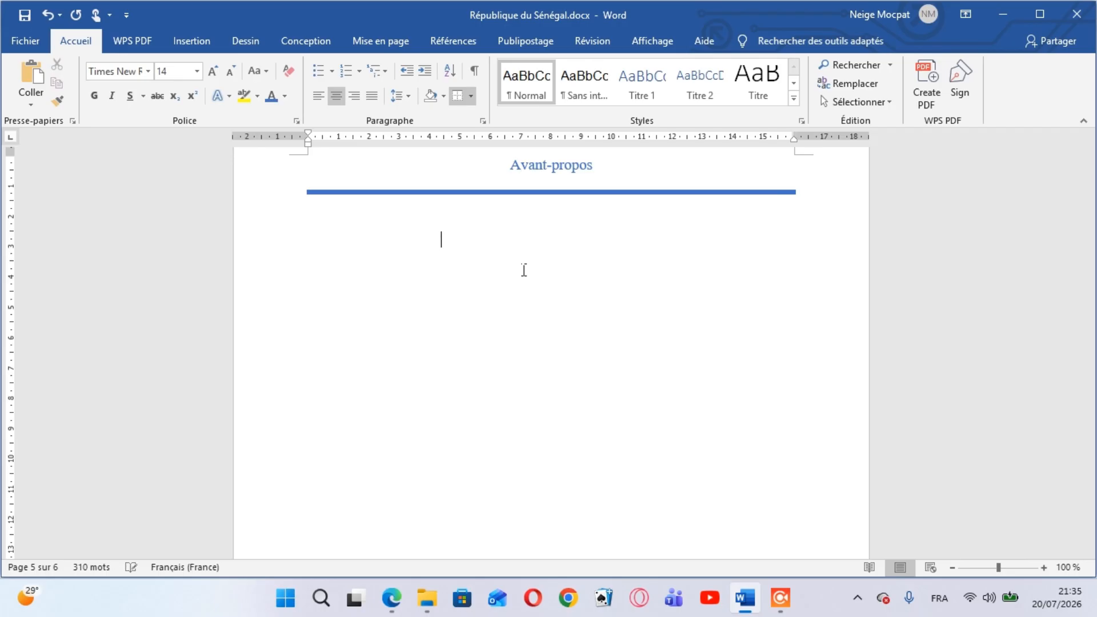
Justify the paragraph below the border line and begin its text with "L'institut"
{"action": "key", "text": "ctrl+j"}
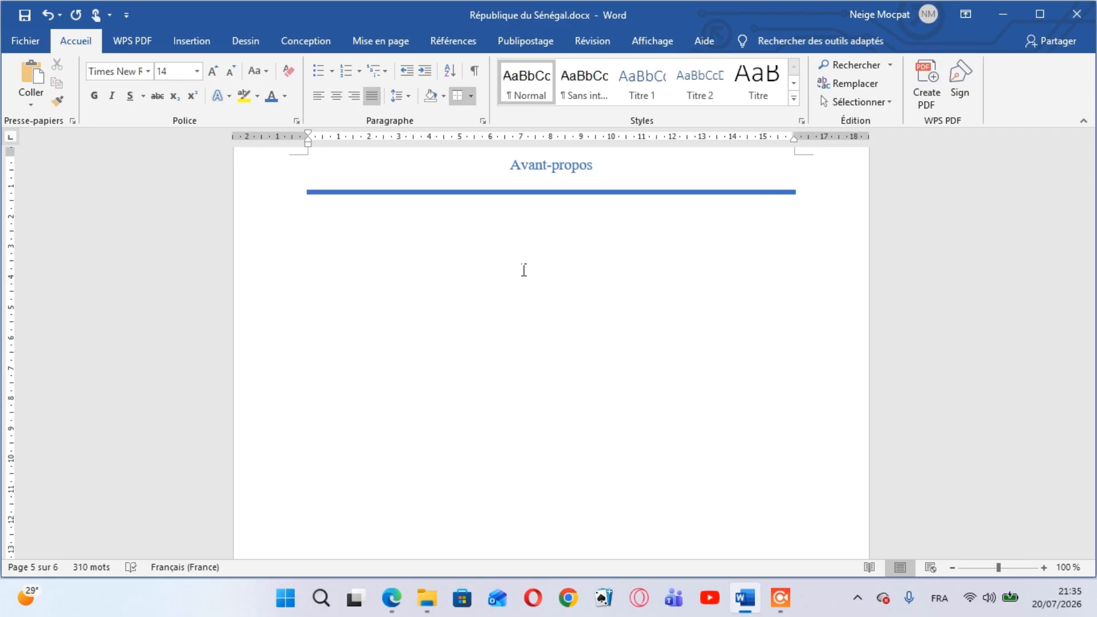
{"action": "type", "text": "1"}
{"action": "key", "text": "BackSpace"}
{"action": "type", "text": "L'institut"}
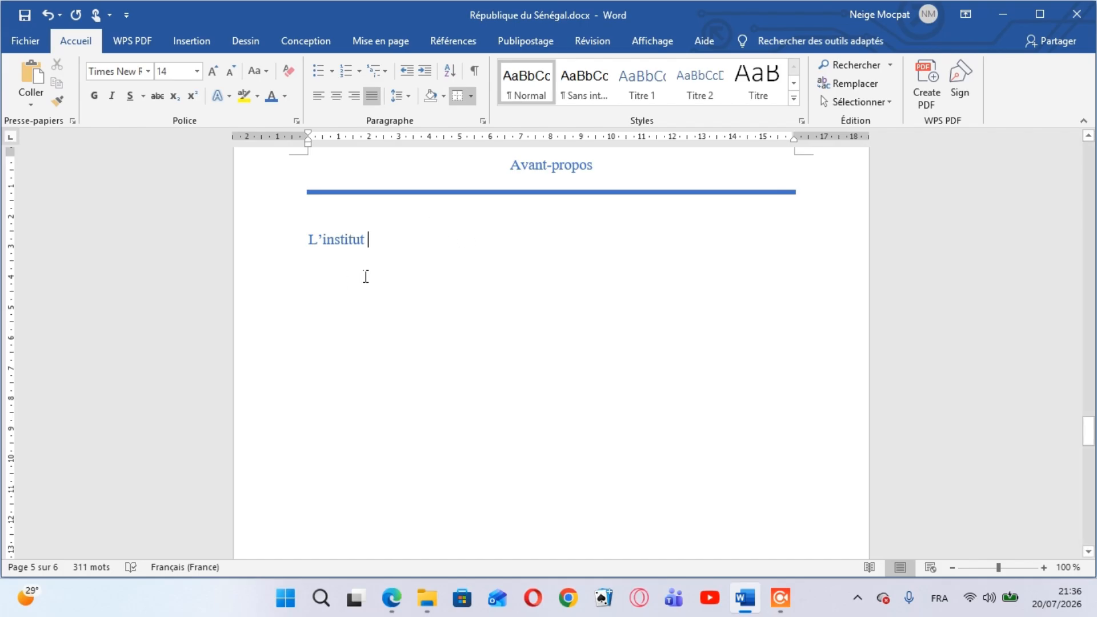
Set the font colour of "L'institut" to automatic black
{"action": "left_click", "coordinate": [285, 97]}
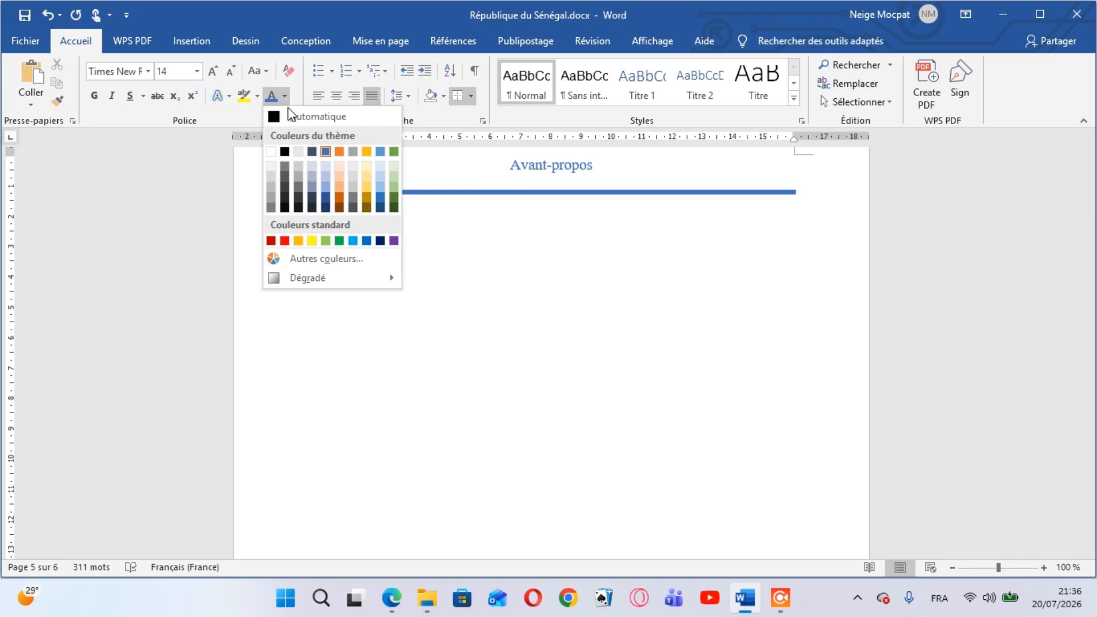
{"action": "left_click", "coordinate": [334, 118]}
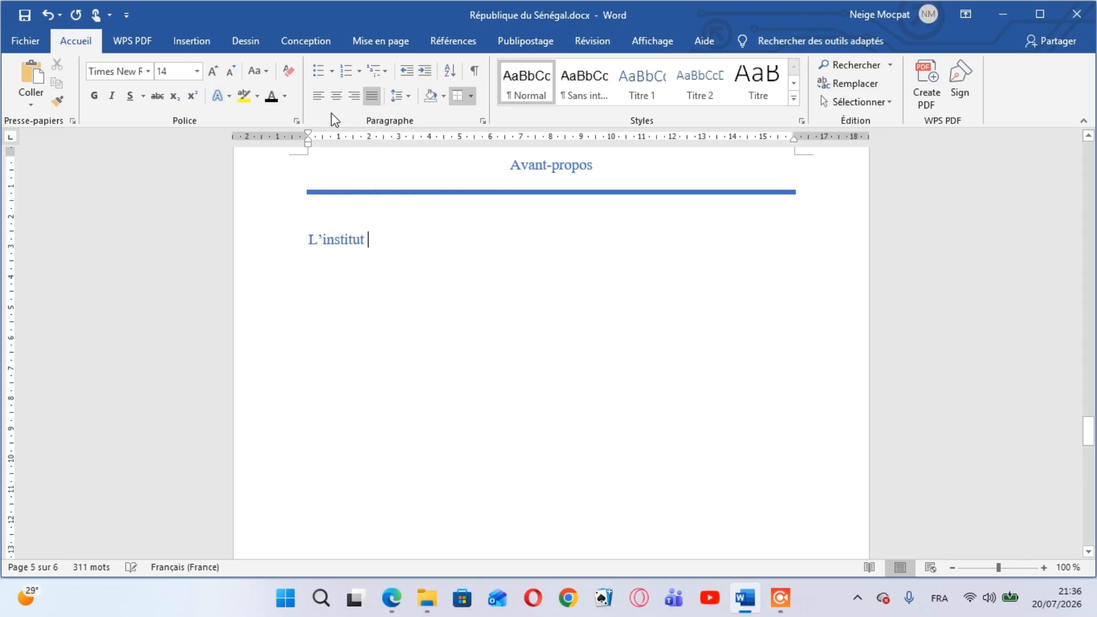
{"action": "left_click", "coordinate": [310, 247]}
{"action": "triple_click", "coordinate": [309, 243]}
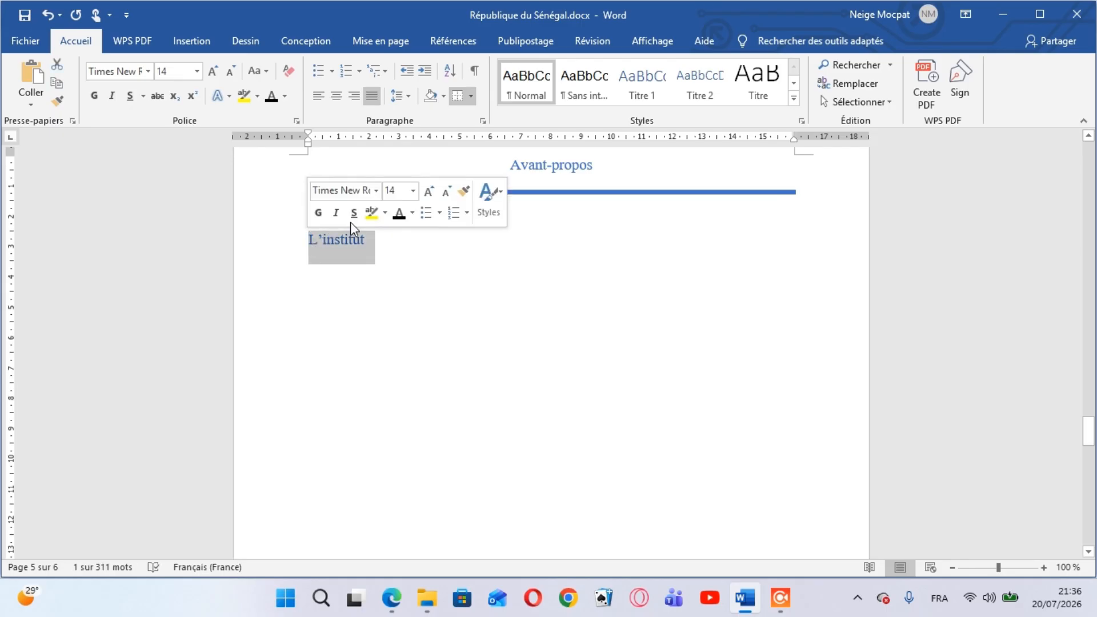
{"action": "left_click", "coordinate": [397, 217]}
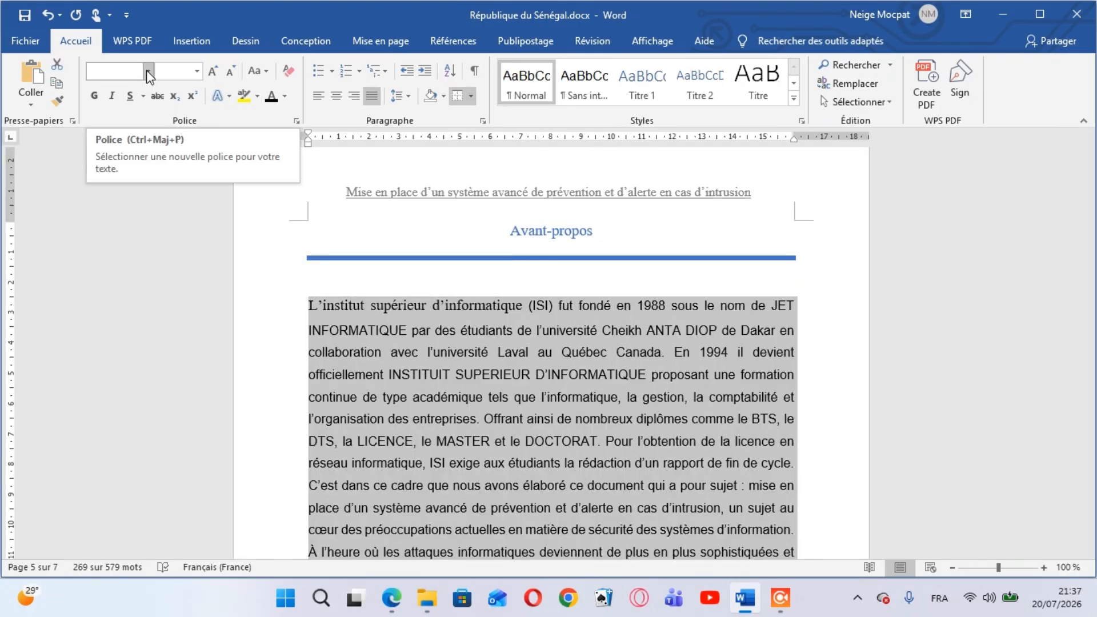
Set the whole Avant-propos body text to Times New Roman, size 12
{"action": "left_click", "coordinate": [148, 72]}
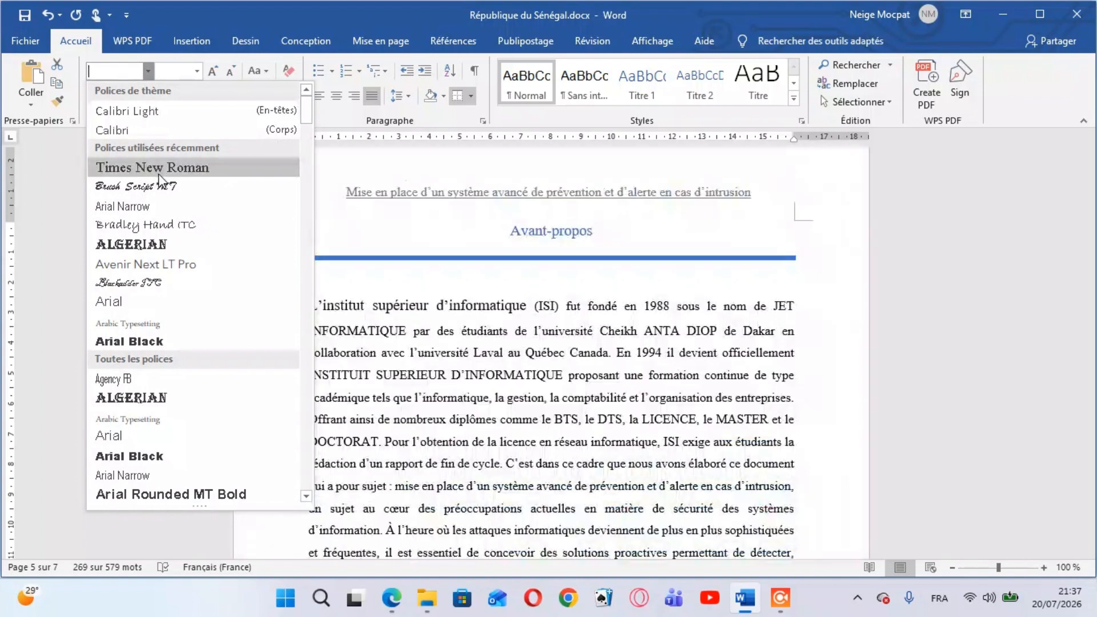
{"action": "left_click", "coordinate": [159, 171]}
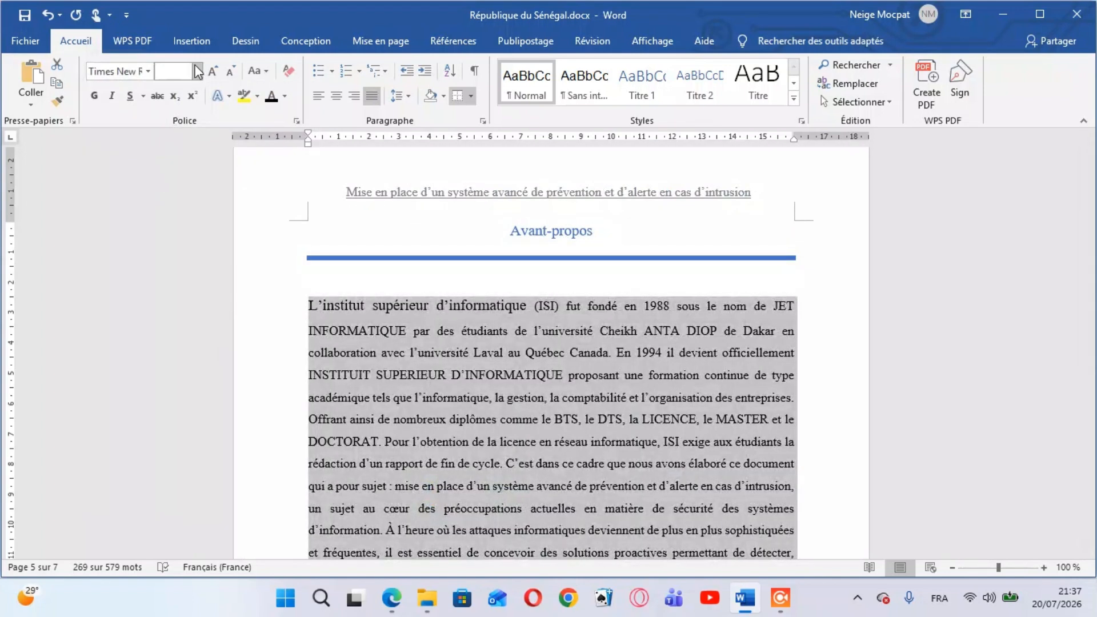
{"action": "left_click", "coordinate": [197, 72]}
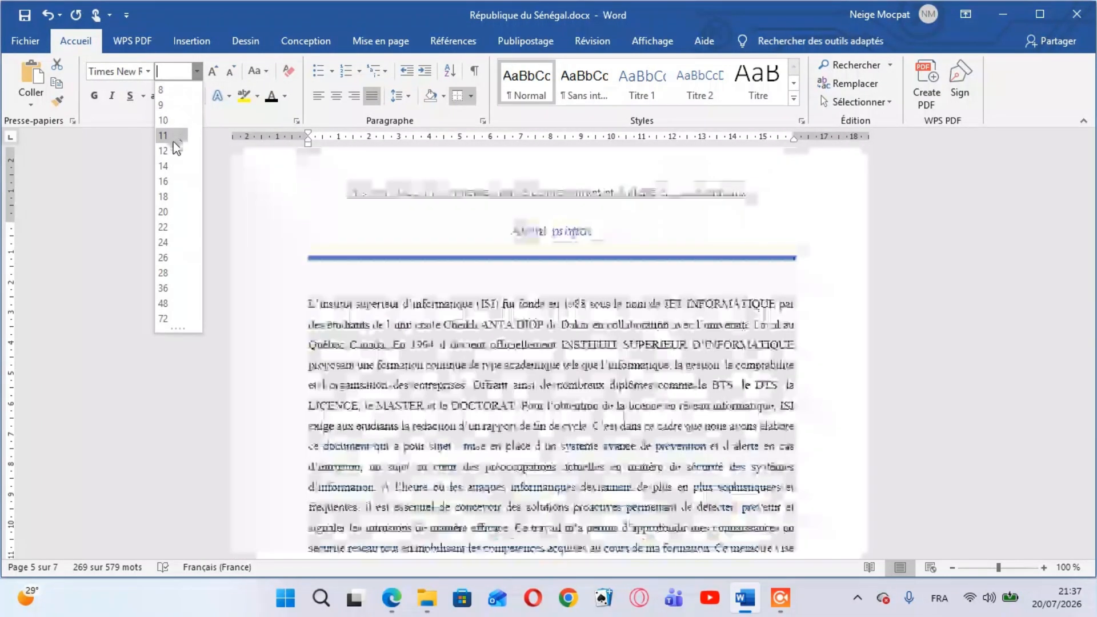
{"action": "left_click", "coordinate": [171, 150]}
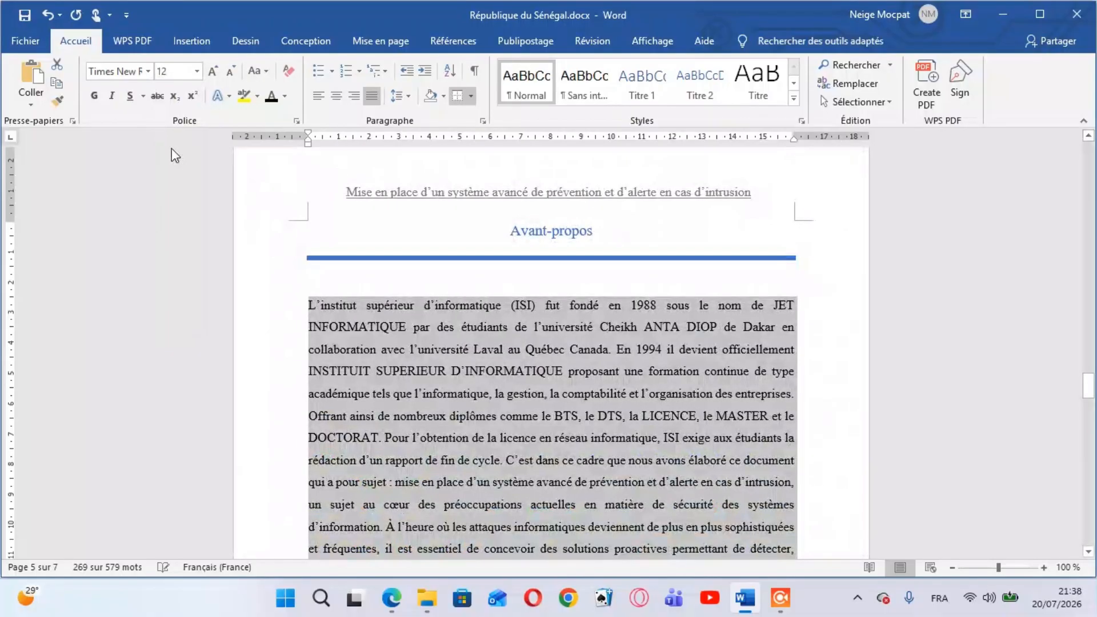
{"action": "left_click", "coordinate": [811, 488]}
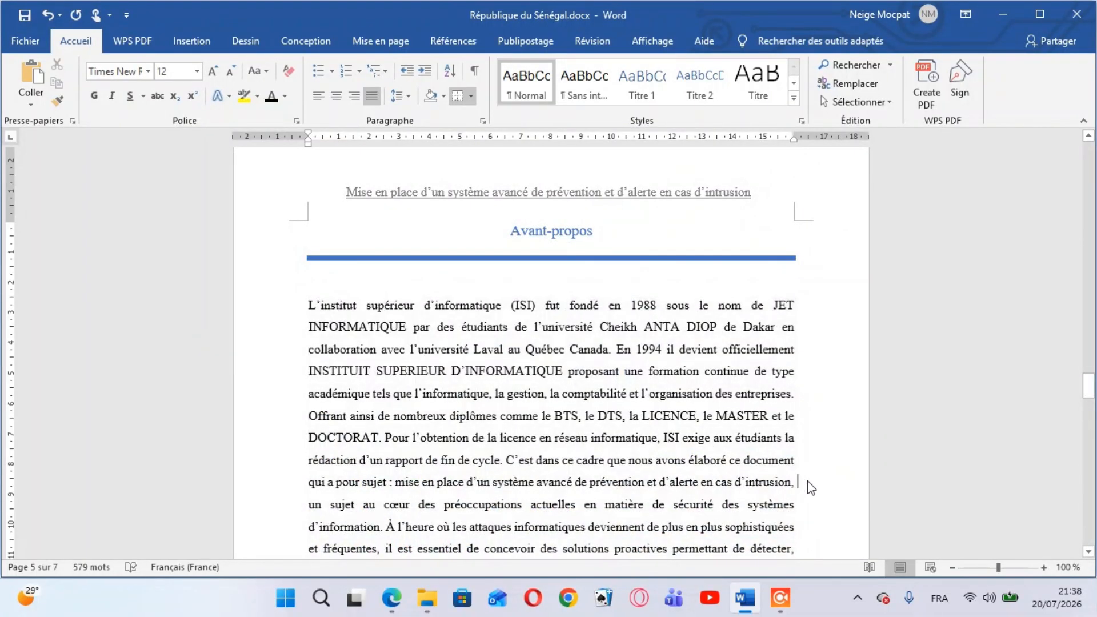
Place the insertion point at the start of the empty page that follows the Avant-propos text
{"action": "scroll", "coordinate": [1089, 551], "scroll_direction": "down", "scroll_amount": 3}
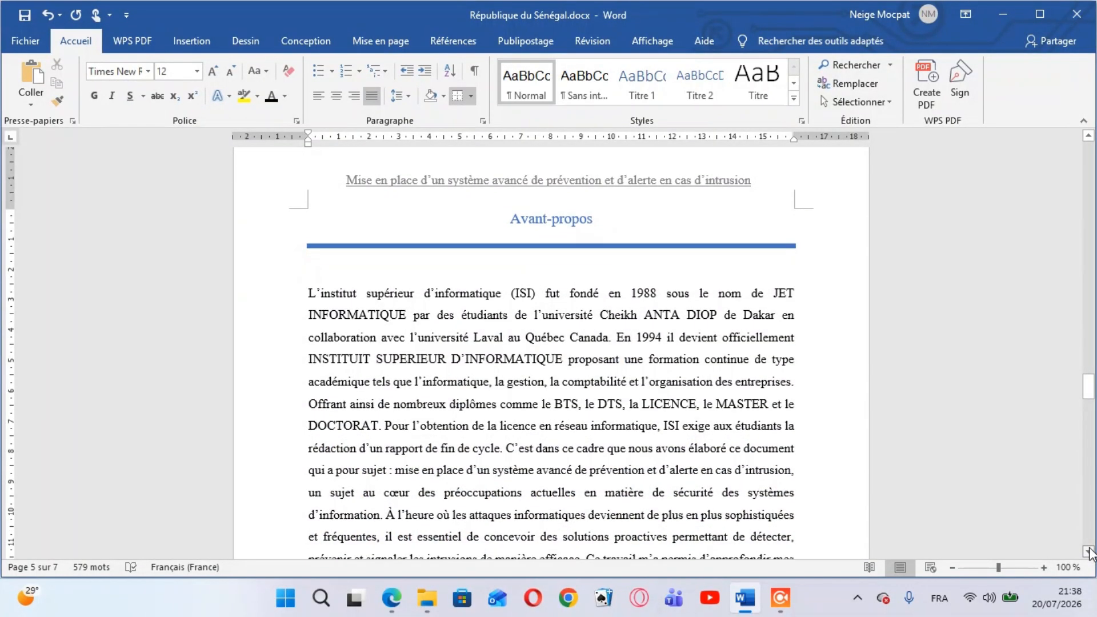
{"action": "scroll", "coordinate": [1089, 551], "scroll_direction": "down", "scroll_amount": 2}
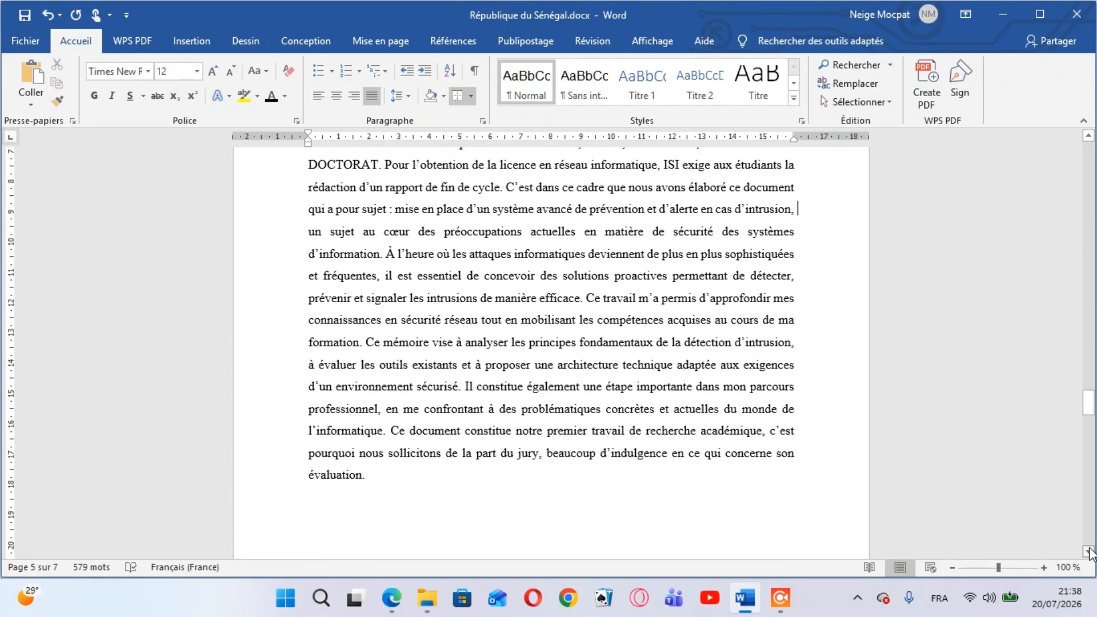
{"action": "key", "text": "Down"}
{"action": "key", "text": "Down"}
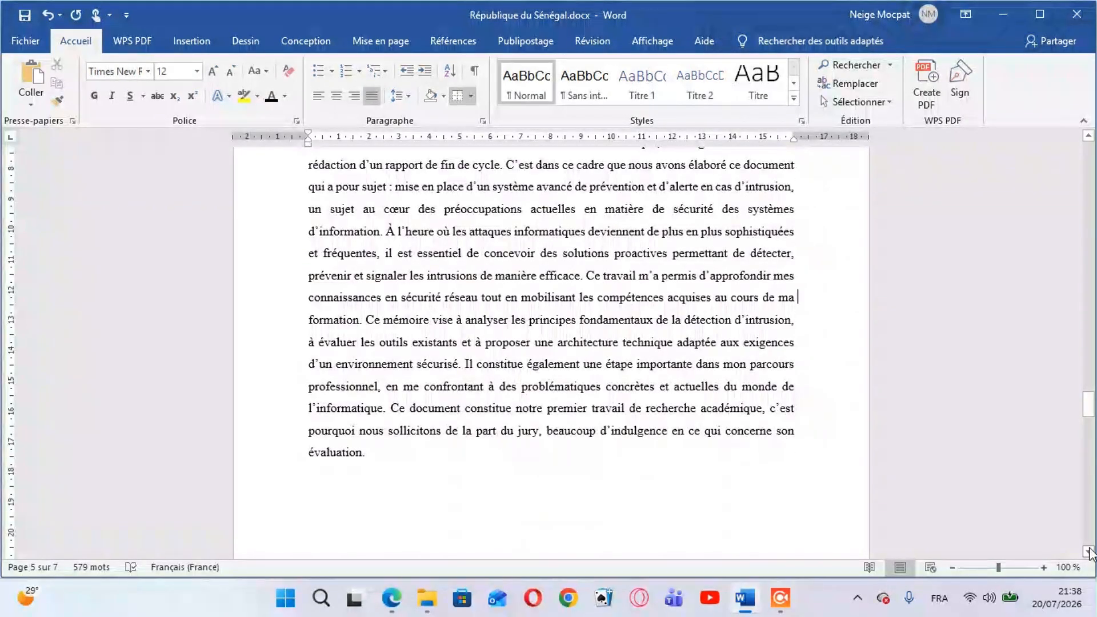
{"action": "key", "text": "Down"}
{"action": "key", "text": "Down"}
{"action": "key", "text": "Down"}
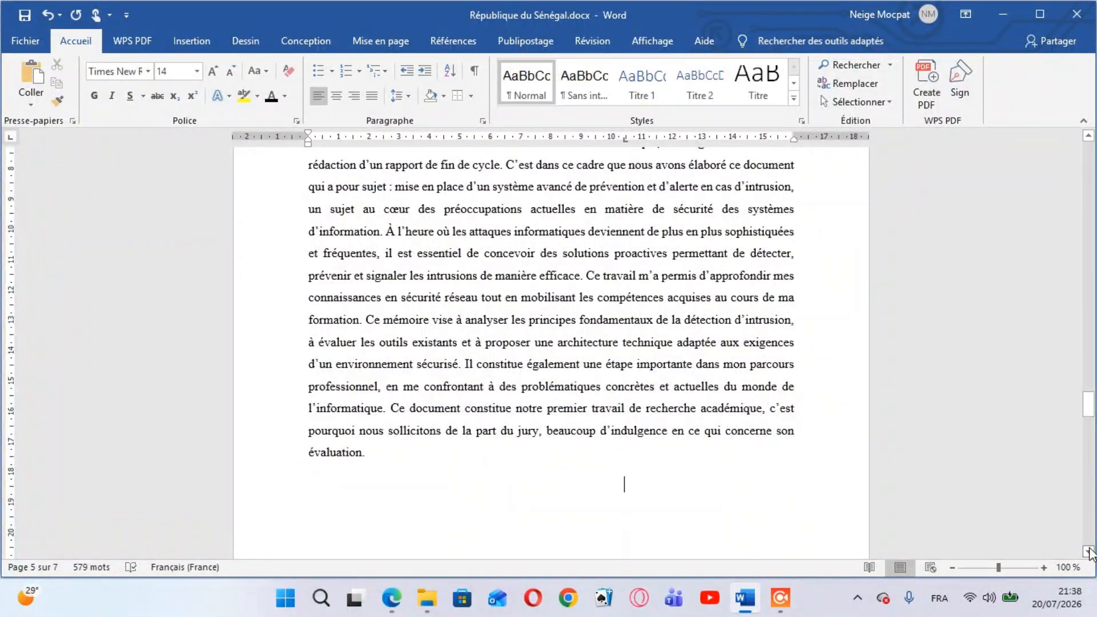
{"action": "key", "text": "Down"}
{"action": "key", "text": "Down"}
{"action": "key", "text": "Down"}
{"action": "key", "text": "Down"}
{"action": "key", "text": "Down"}
{"action": "key", "text": "Down"}
{"action": "key", "text": "Down"}
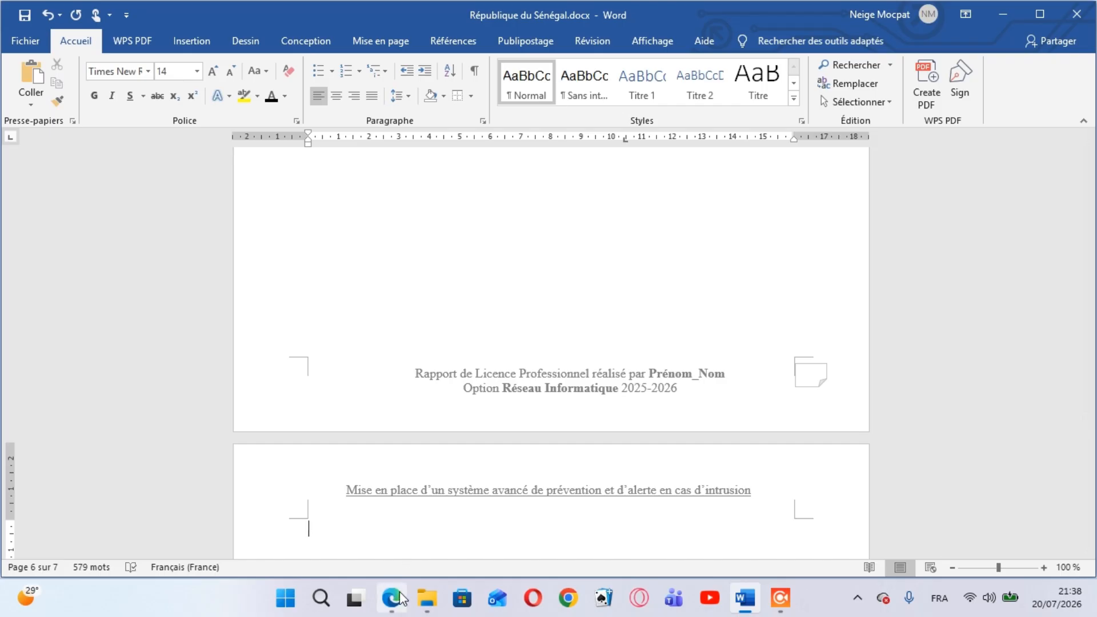
Check the Sommaire page of prototype_044700.pdf in Edge and return to the Word document
{"action": "mouse_move", "coordinate": [402, 599]}
{"action": "key", "text": "alt+Tab"}
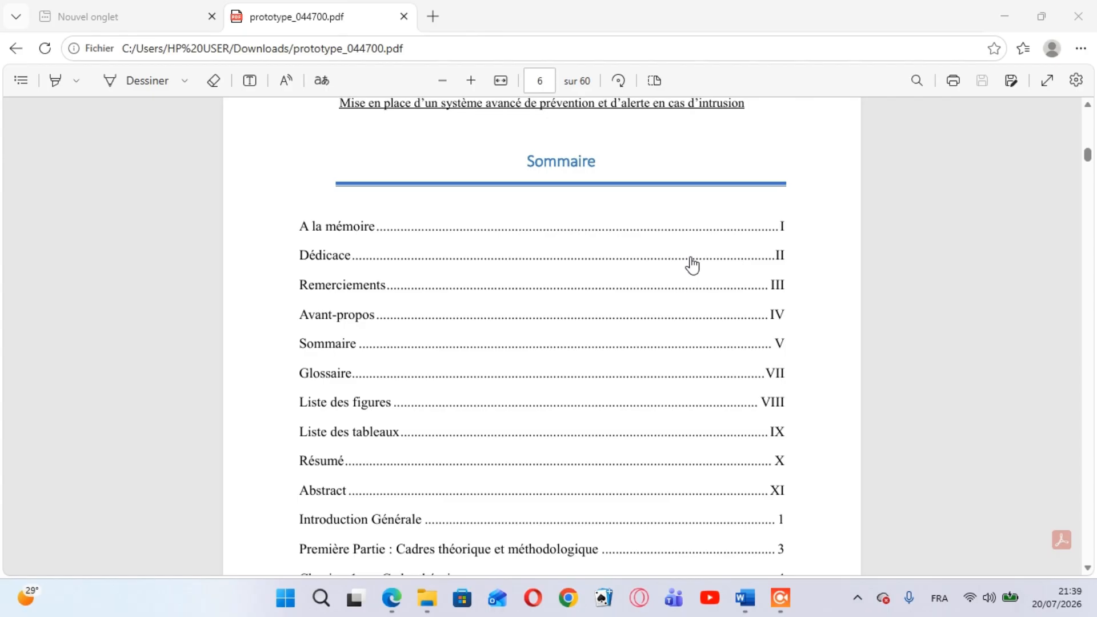
{"action": "mouse_move", "coordinate": [749, 606]}
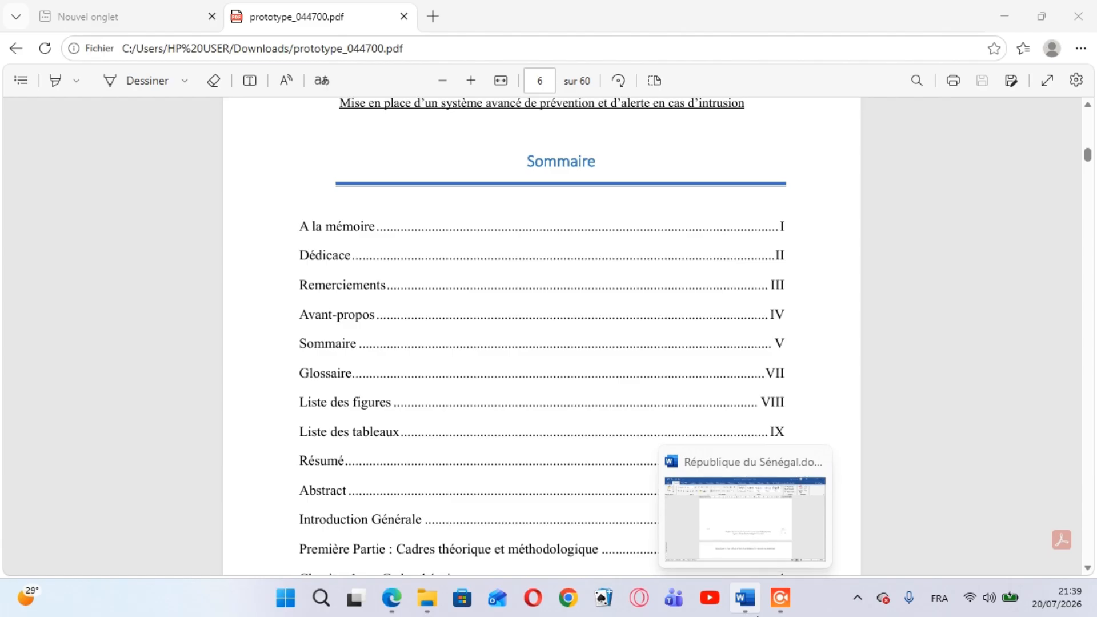
{"action": "left_click", "coordinate": [750, 556]}
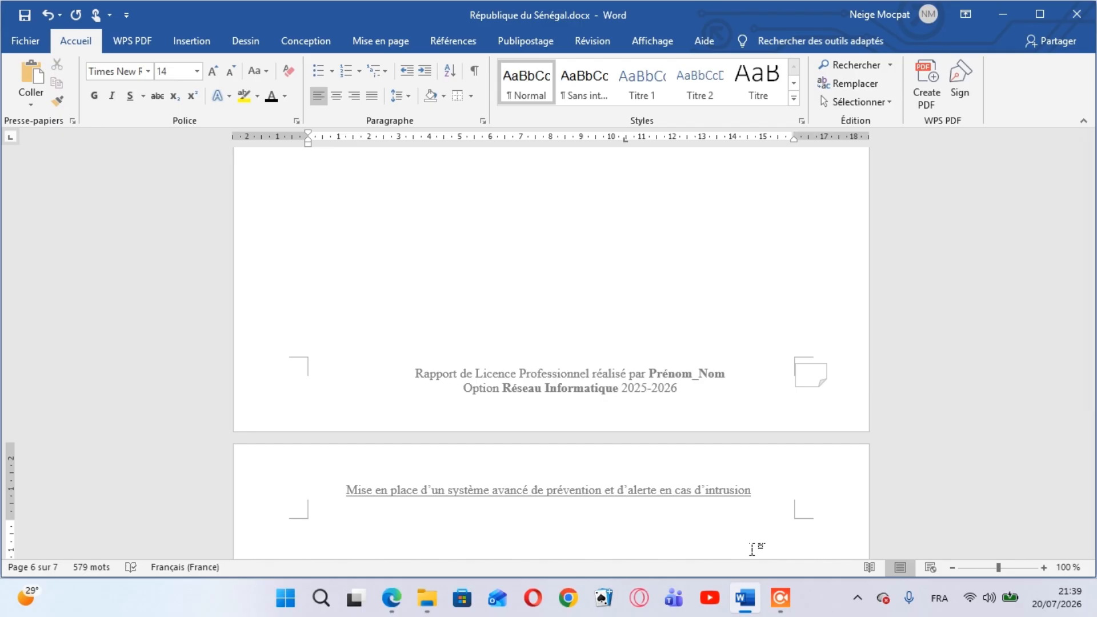
Add a centred "Sommaire" heading at the start of the new page, with an empty line below it
{"action": "type", "text": "Sommaire"}
{"action": "double_click", "coordinate": [316, 534]}
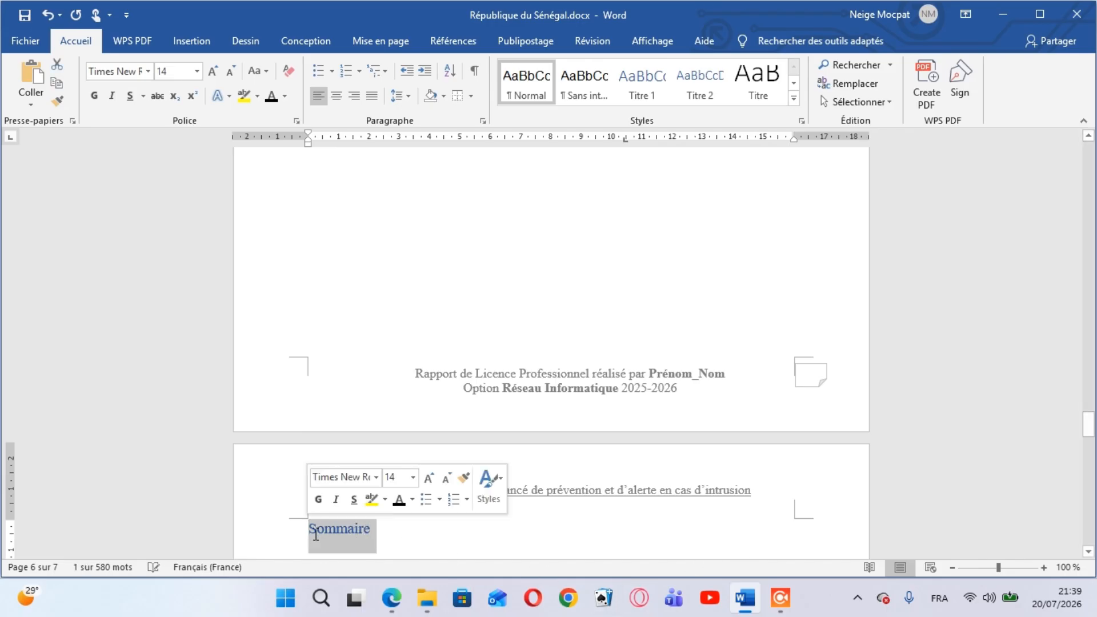
{"action": "left_click", "coordinate": [337, 97]}
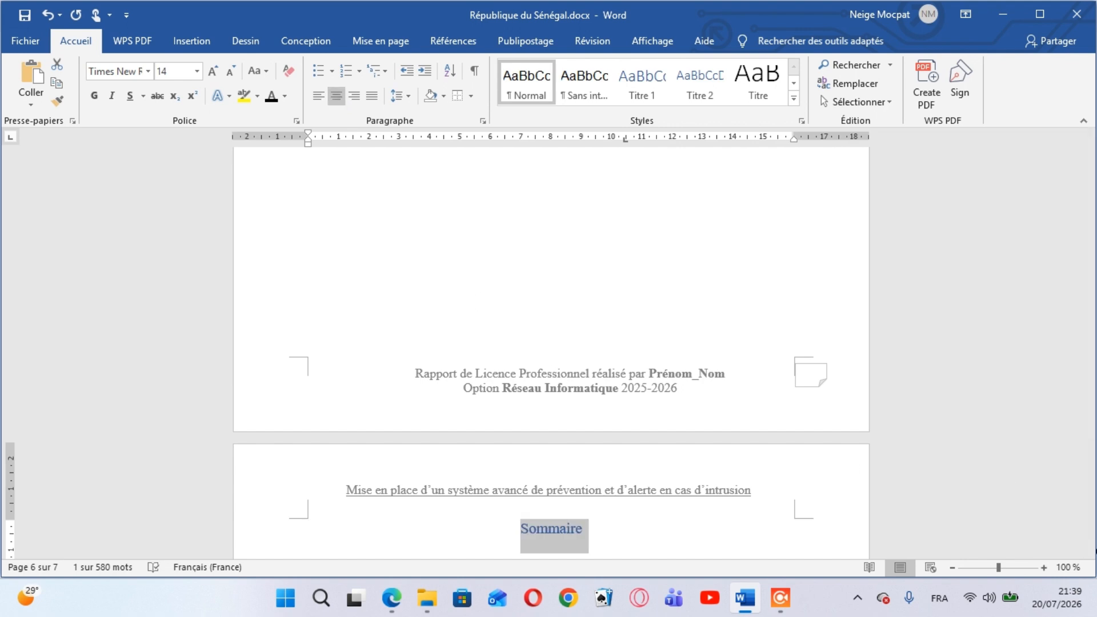
{"action": "left_click", "coordinate": [1088, 552]}
{"action": "scroll", "coordinate": [1089, 552], "scroll_direction": "down", "scroll_amount": 5}
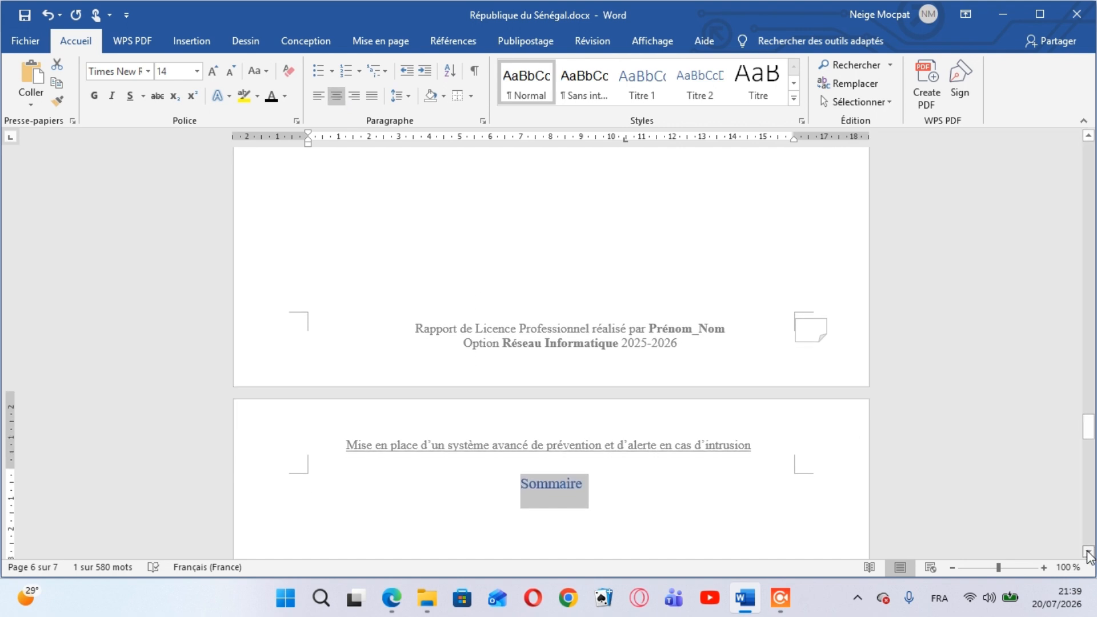
{"action": "left_click", "coordinate": [635, 384]}
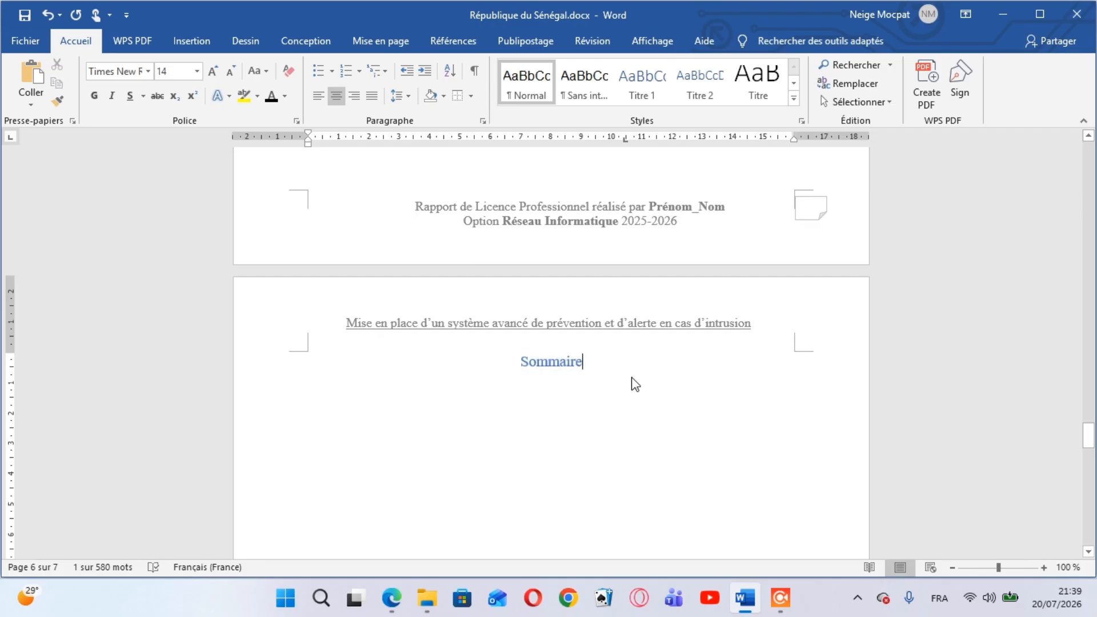
{"action": "key", "text": "Return"}
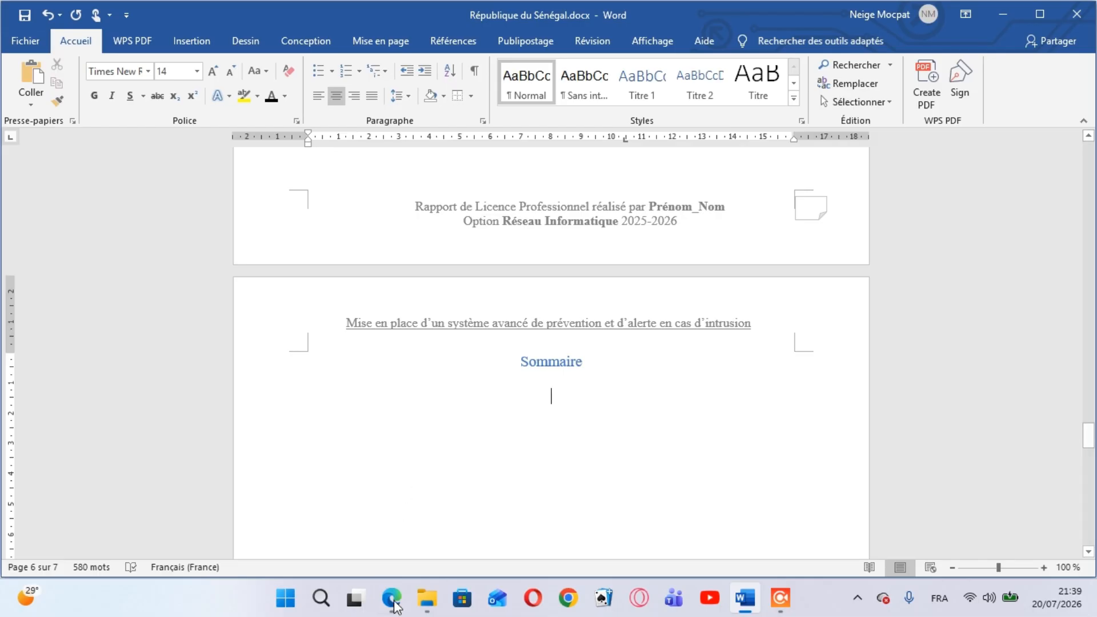
Choose a thick double-line border style, 3 pt wide, in the border settings for the empty line under the Sommaire heading
{"action": "mouse_move", "coordinate": [405, 536]}
{"action": "left_click", "coordinate": [471, 96]}
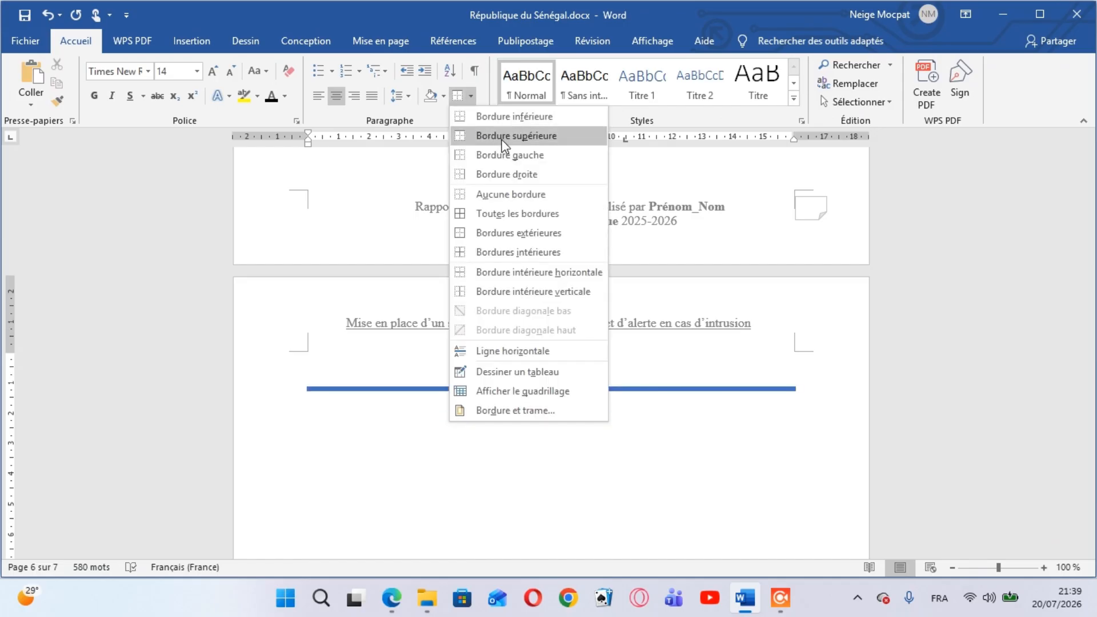
{"action": "left_click", "coordinate": [512, 405]}
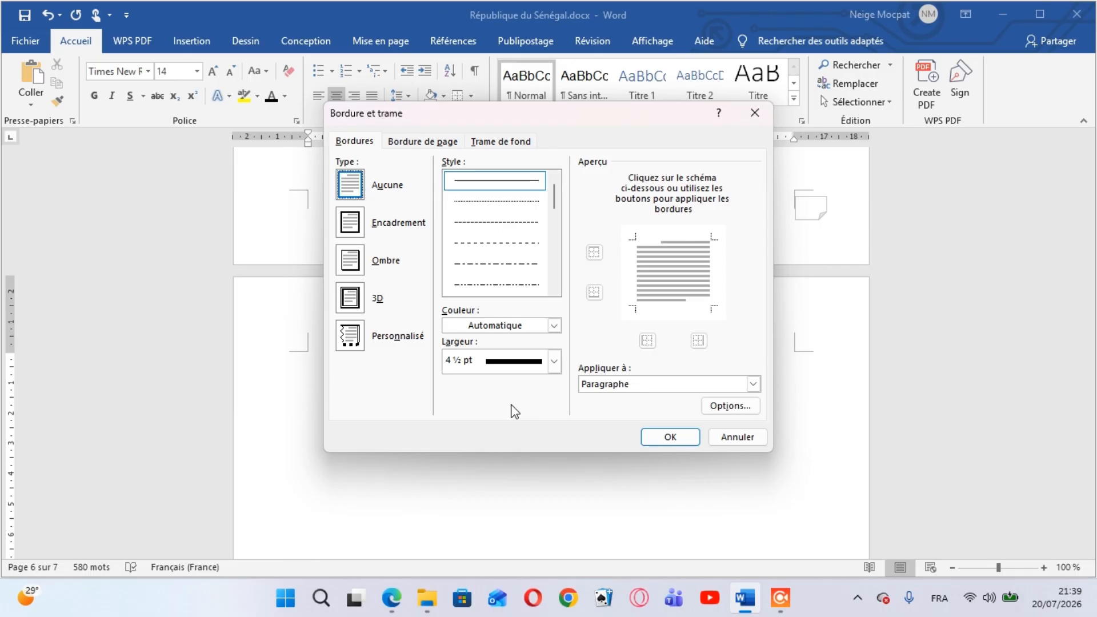
{"action": "left_click", "coordinate": [554, 288]}
{"action": "left_click", "coordinate": [554, 289]}
{"action": "left_click", "coordinate": [554, 289]}
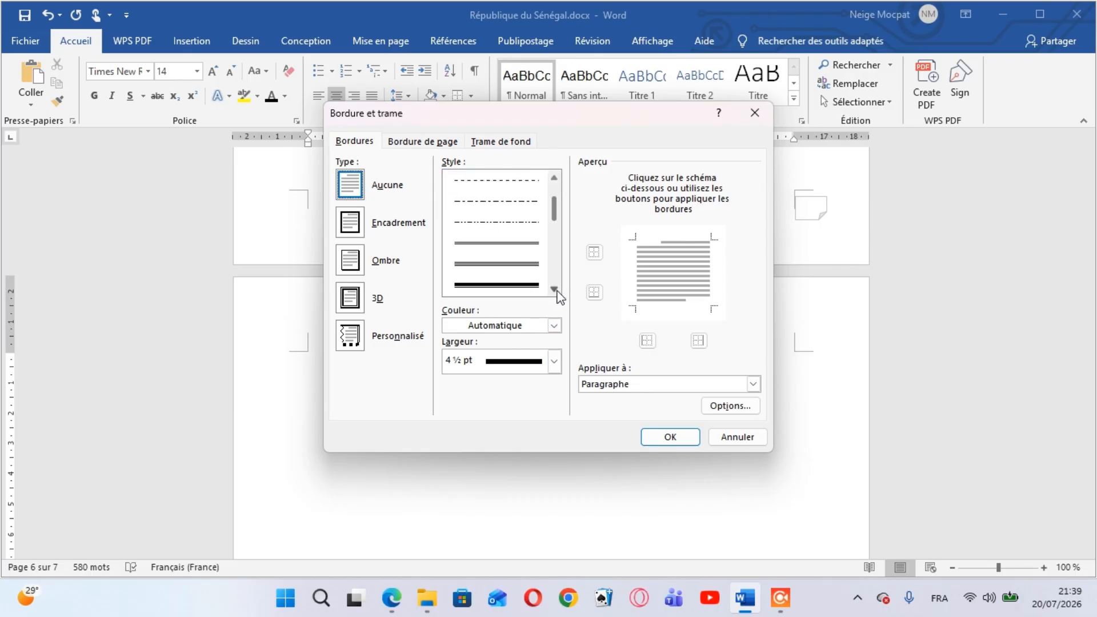
{"action": "left_click", "coordinate": [554, 288]}
{"action": "left_click", "coordinate": [554, 289]}
{"action": "left_click", "coordinate": [554, 288]}
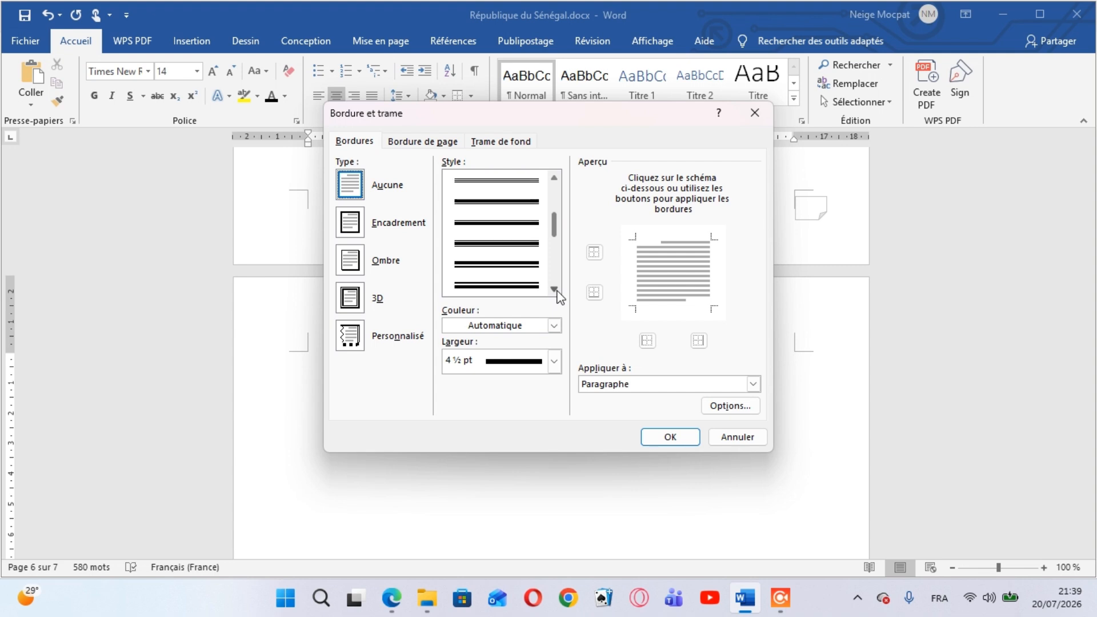
{"action": "left_click", "coordinate": [553, 288]}
{"action": "left_click", "coordinate": [555, 289]}
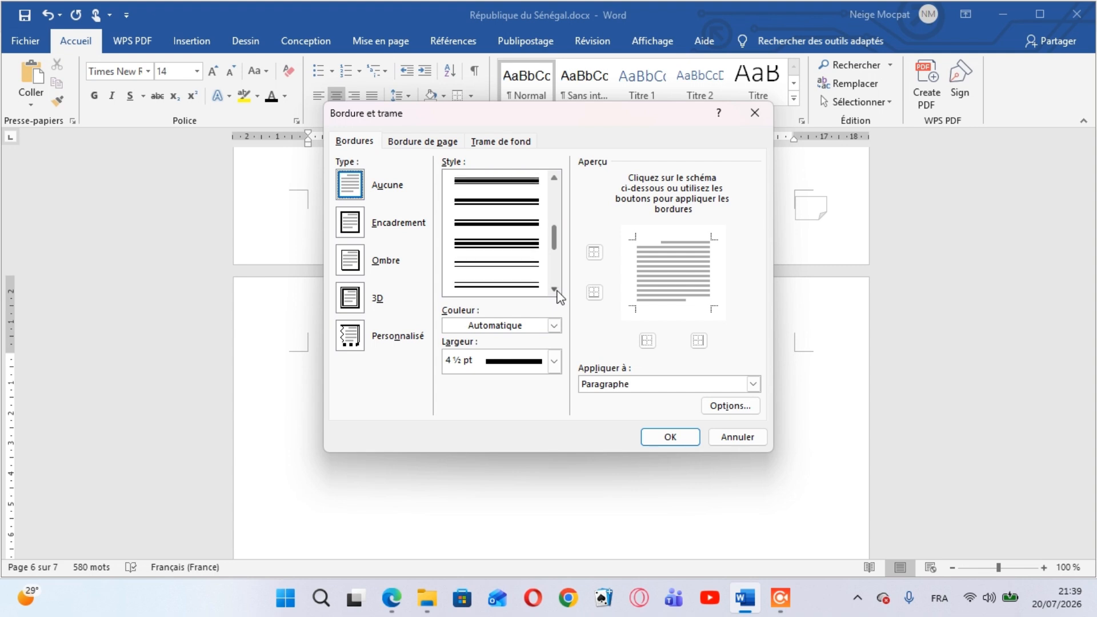
{"action": "left_click", "coordinate": [554, 179]}
{"action": "left_click", "coordinate": [554, 180]}
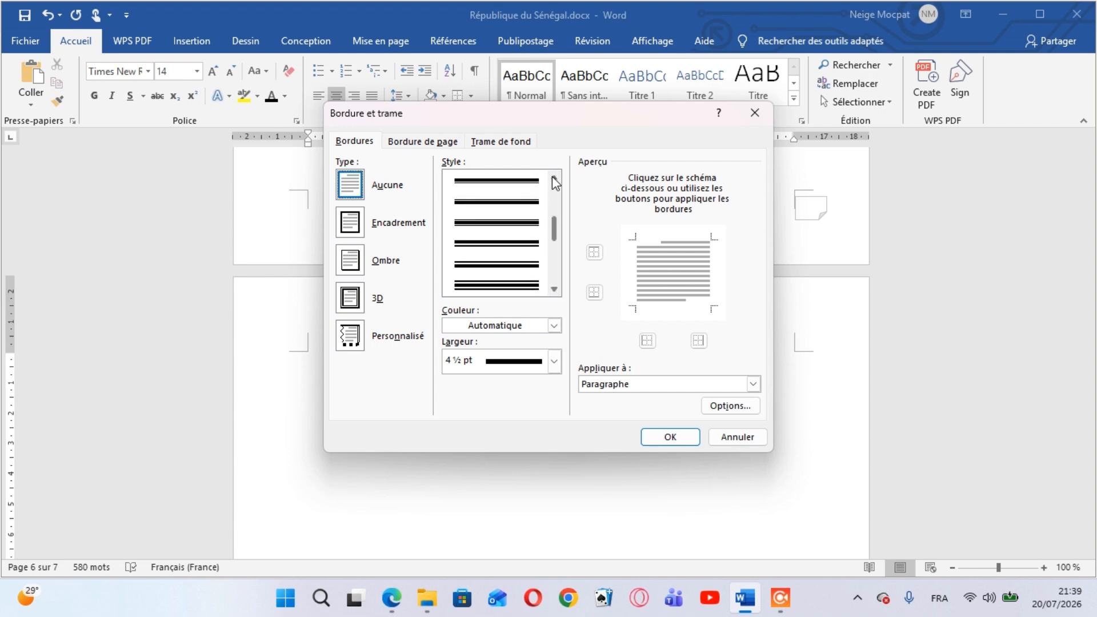
{"action": "left_click", "coordinate": [555, 180]}
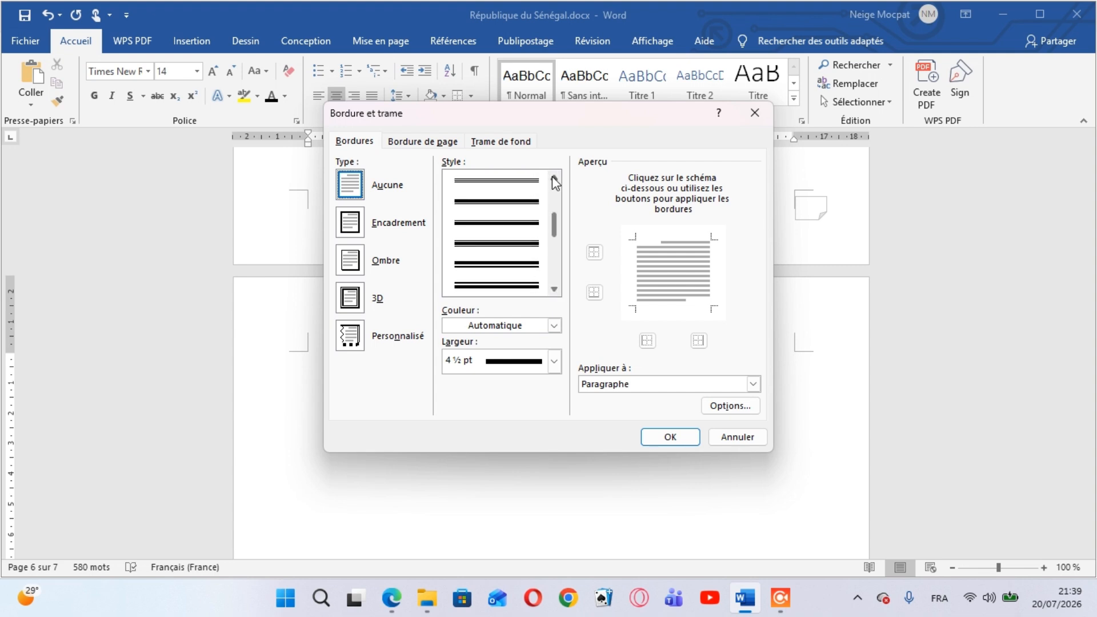
{"action": "left_click", "coordinate": [518, 232]}
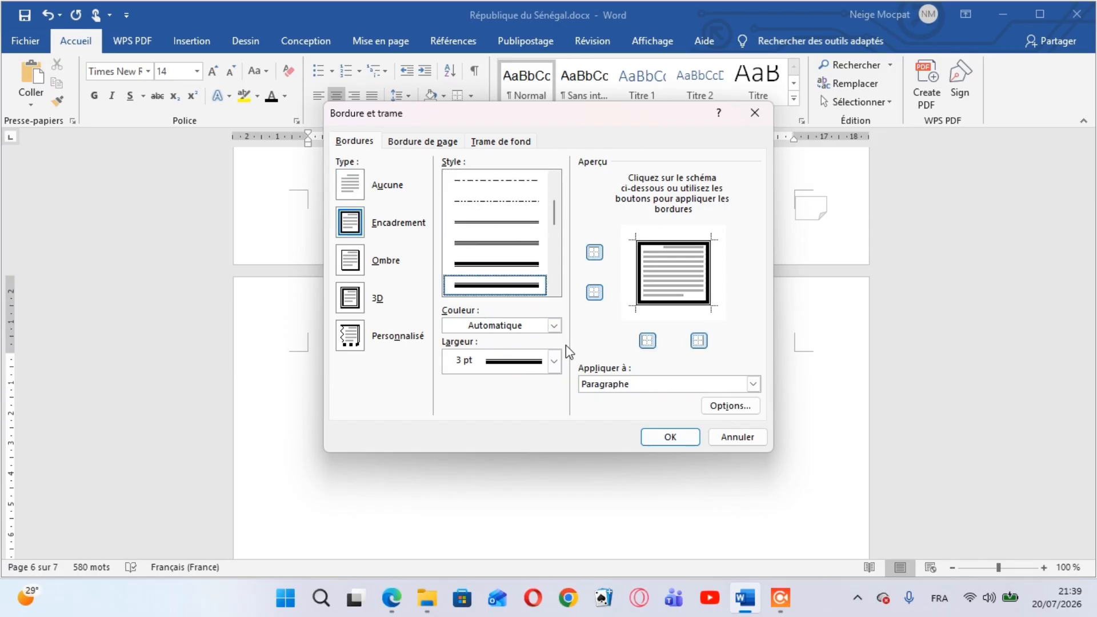
Set the border colour to the blue theme colour and the border type to Aucune, and accept the settings
{"action": "left_click", "coordinate": [554, 326]}
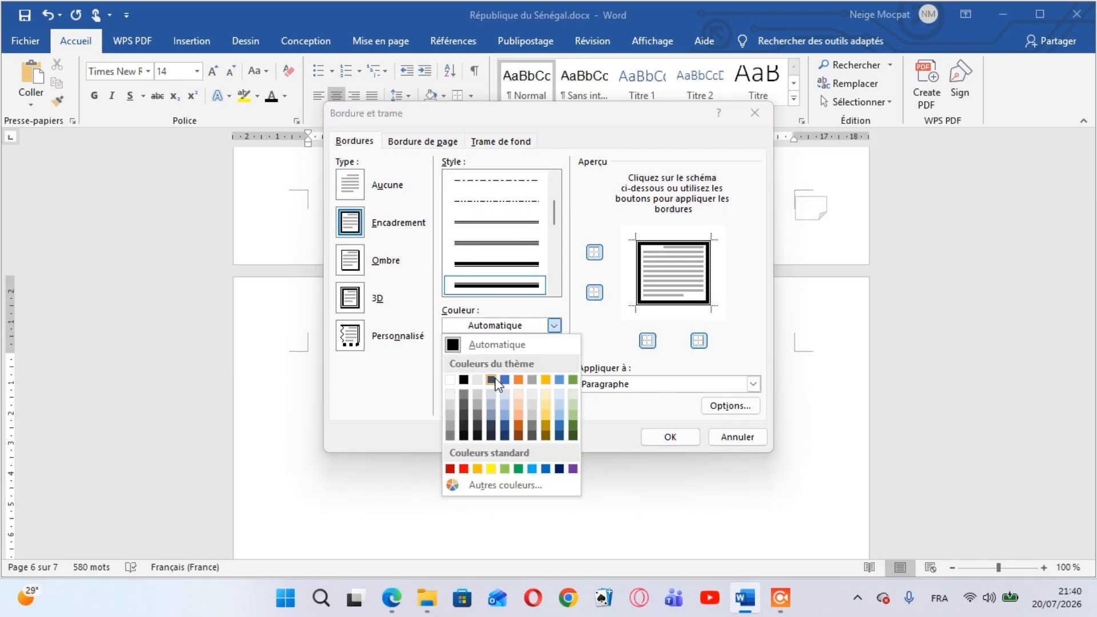
{"action": "left_click", "coordinate": [505, 381]}
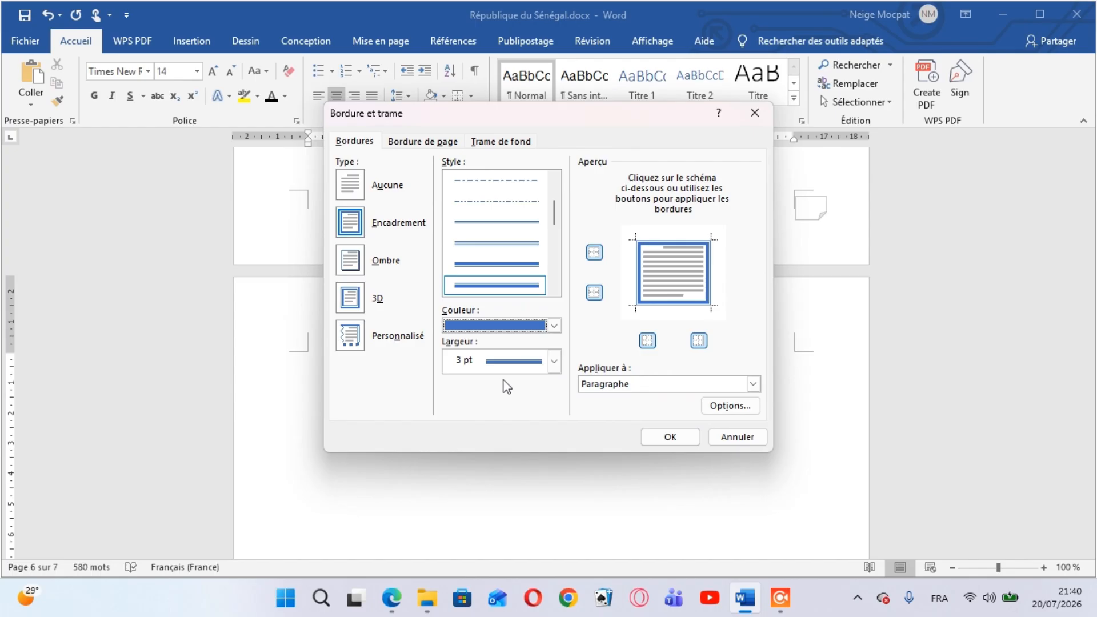
{"action": "left_click", "coordinate": [357, 182]}
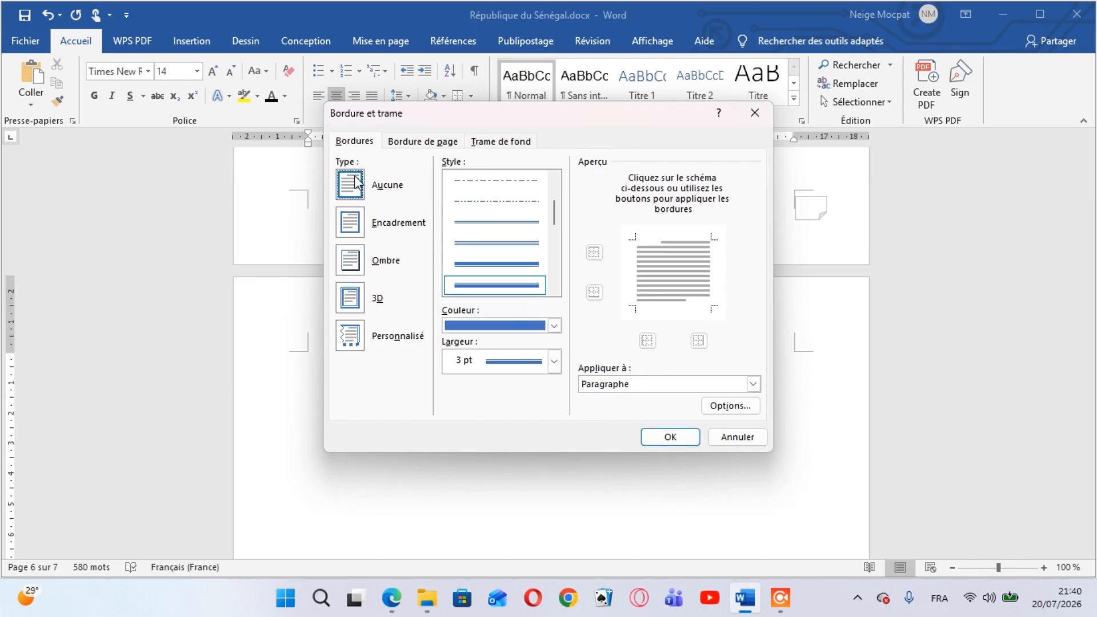
{"action": "left_click", "coordinate": [654, 439]}
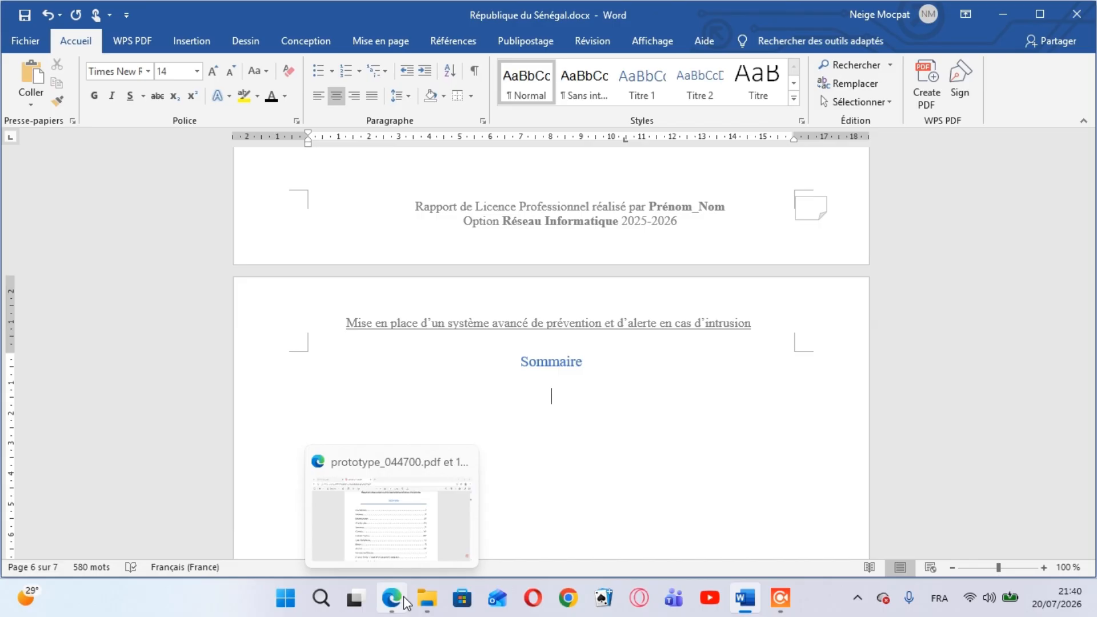
Apply a bottom border to the empty line under the Sommaire heading and place the insertion point beneath it
{"action": "mouse_move", "coordinate": [410, 537]}
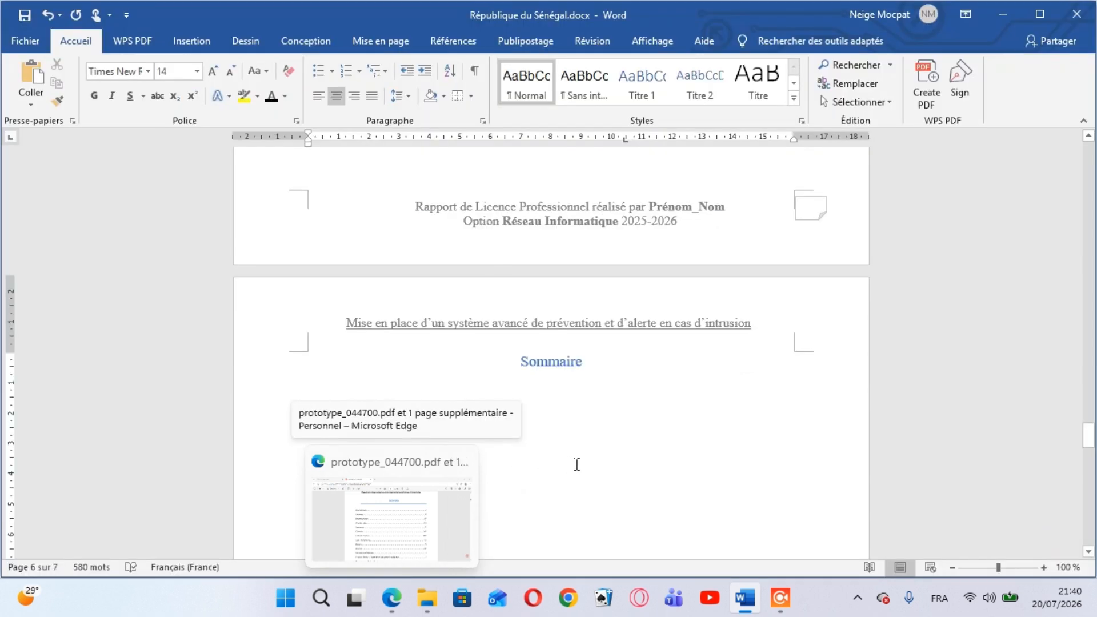
{"action": "left_click", "coordinate": [471, 96]}
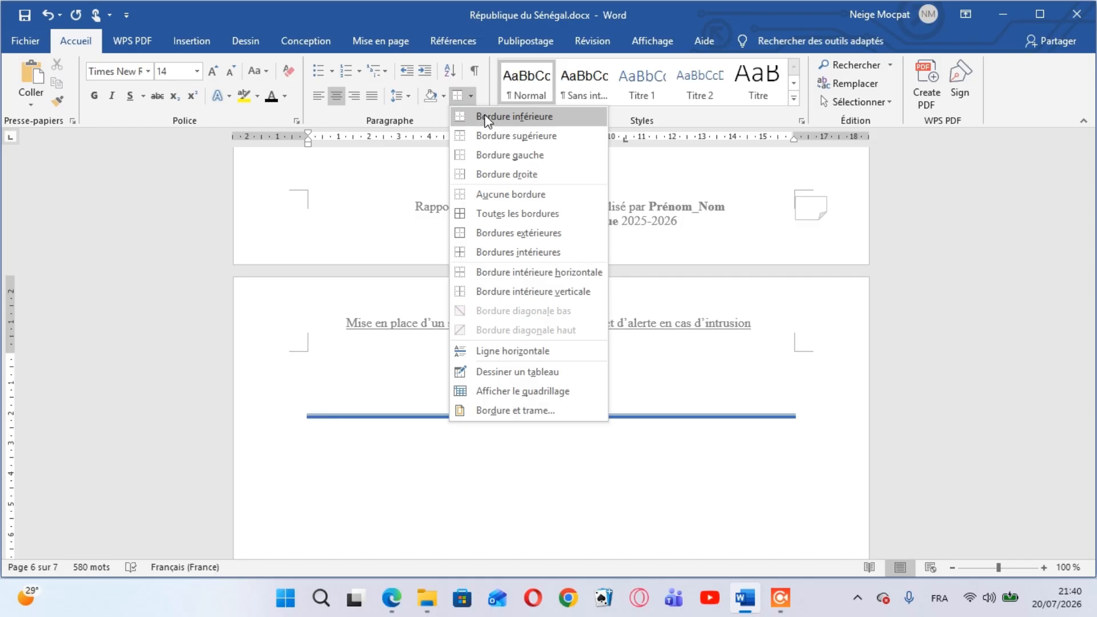
{"action": "left_click", "coordinate": [485, 116]}
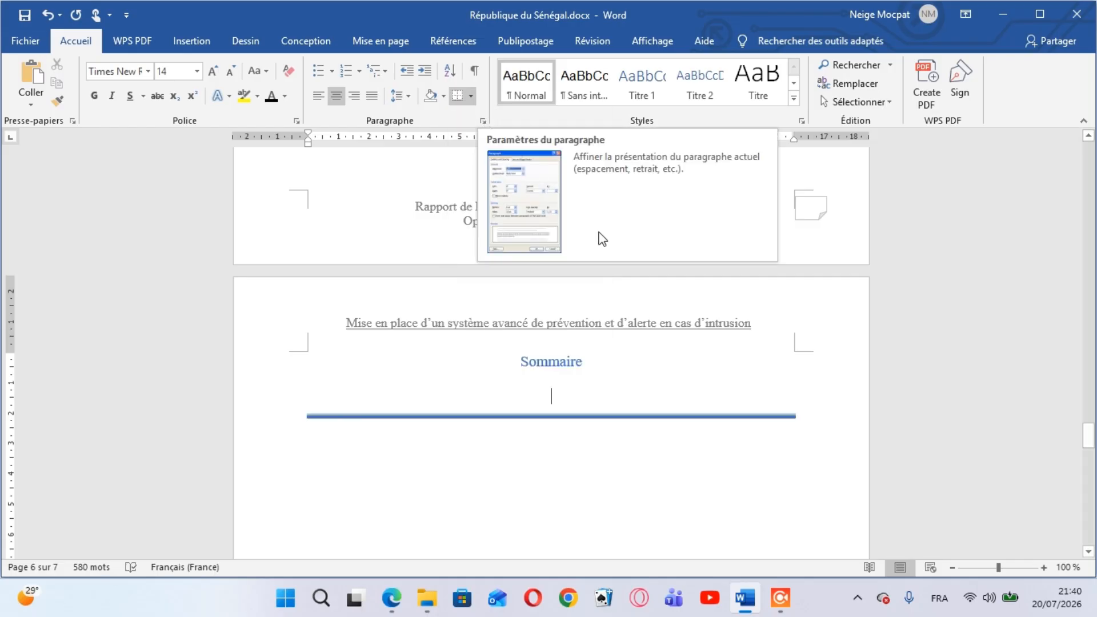
{"action": "left_click", "coordinate": [566, 443]}
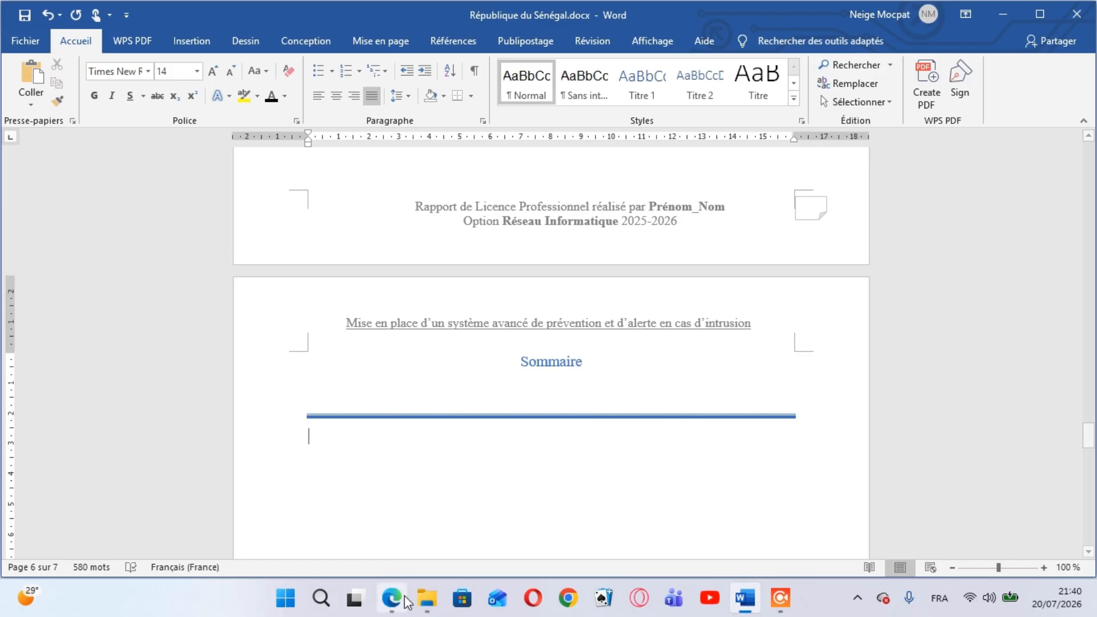
Glance at the PDF model and add the entry "A la mémoire" below the blue line, with dot leaders and page number I
{"action": "mouse_move", "coordinate": [392, 597]}
{"action": "left_click", "coordinate": [427, 534]}
{"action": "mouse_move", "coordinate": [392, 597]}
{"action": "mouse_move", "coordinate": [405, 512]}
{"action": "type", "text": "A"}
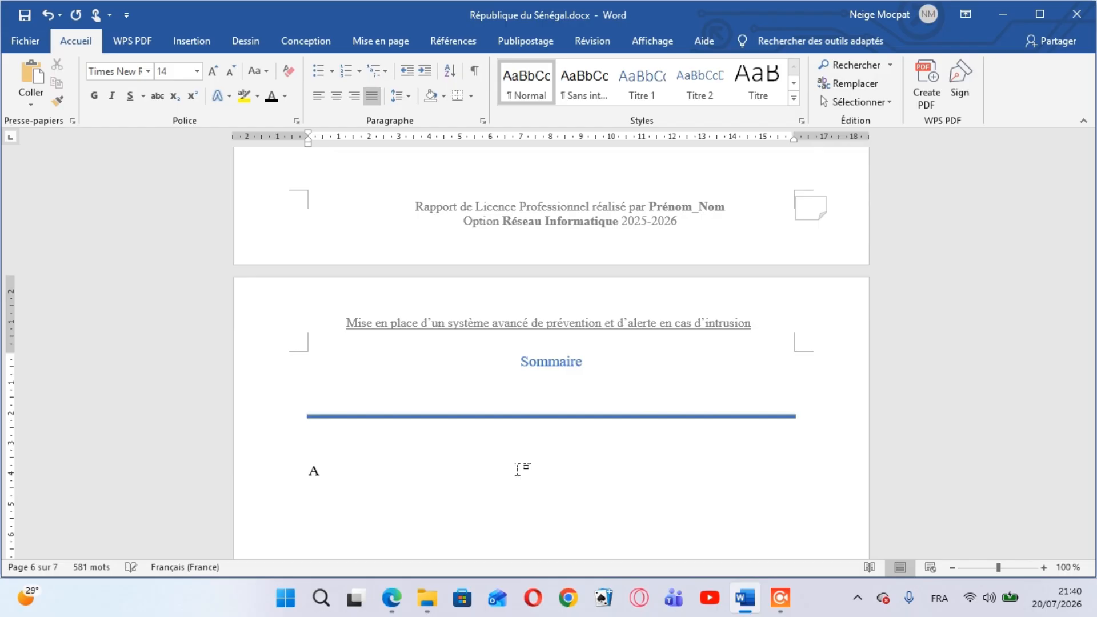
{"action": "type", "text": " la memo"}
{"action": "type", "text": "ire"}
{"action": "type", "text": " :"}
{"action": "key", "text": "BackSpace"}
{"action": "key", "text": "BackSpace"}
{"action": "type", "text": "................................................................................................................I"}
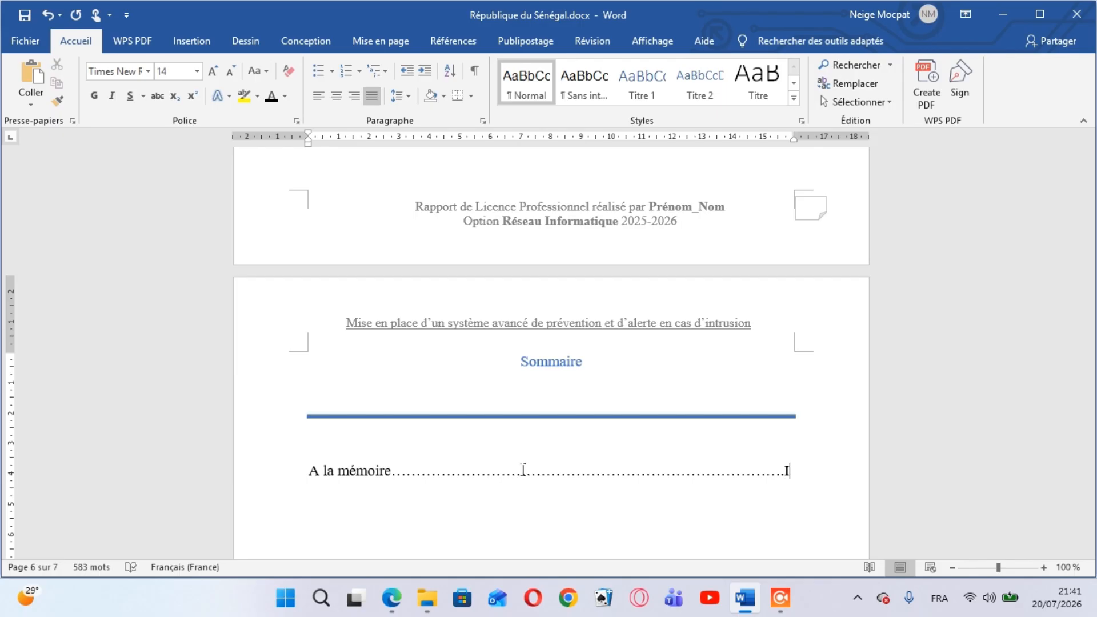
{"action": "key", "text": "Return"}
Add the entry "Dedicace" under "A la mémoire", with dot leaders and page number II
{"action": "key", "text": "BackSpace"}
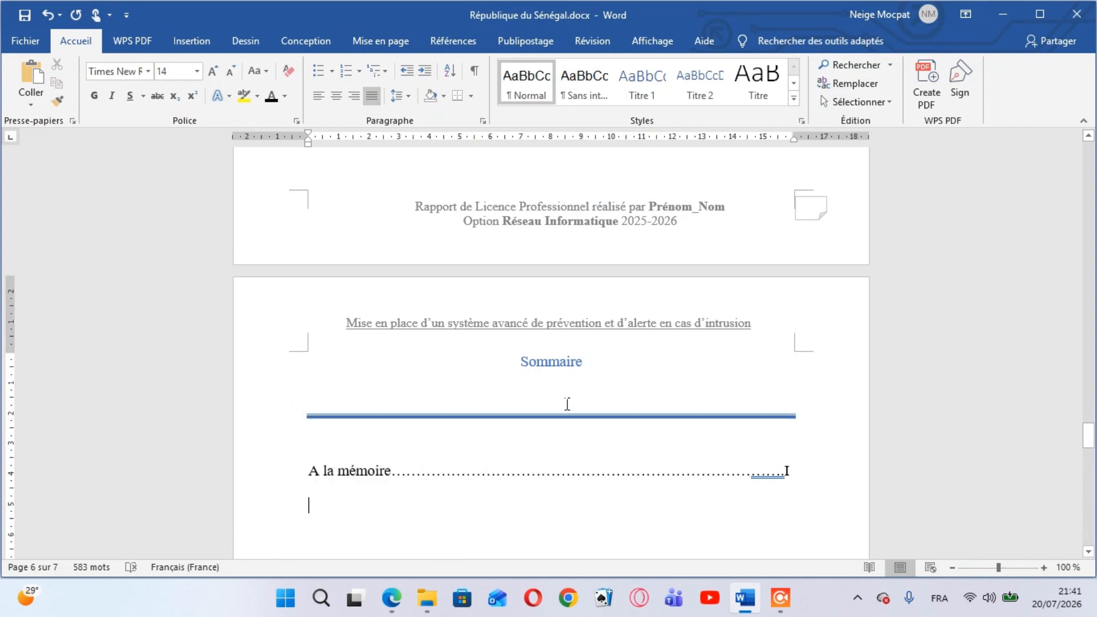
{"action": "type", "text": "dedicace "}
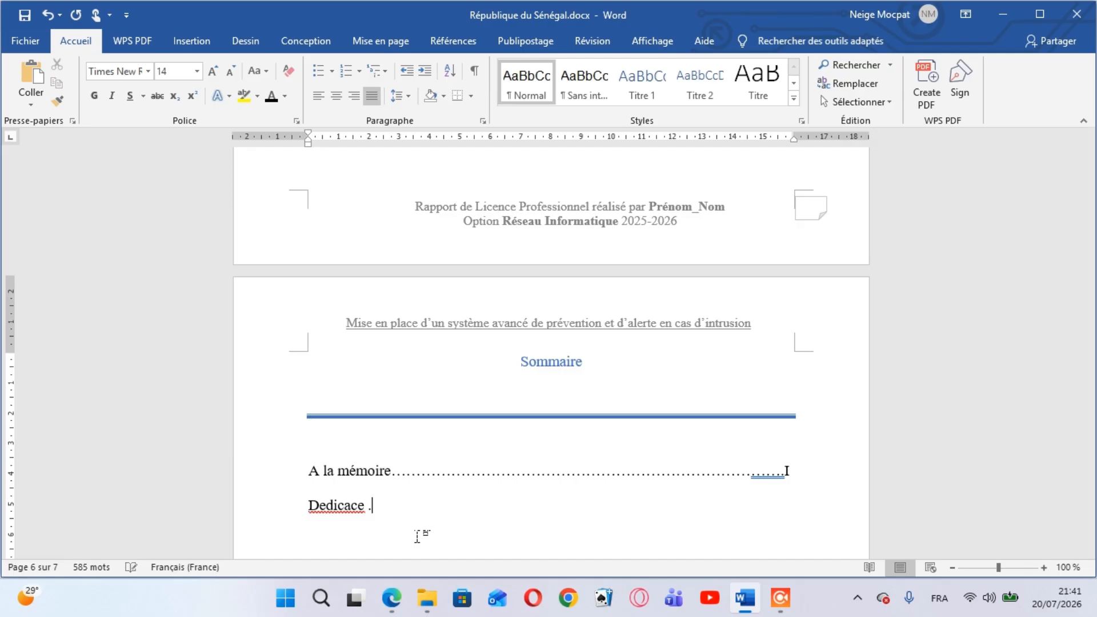
{"action": "type", "text": "..................................................................................I"}
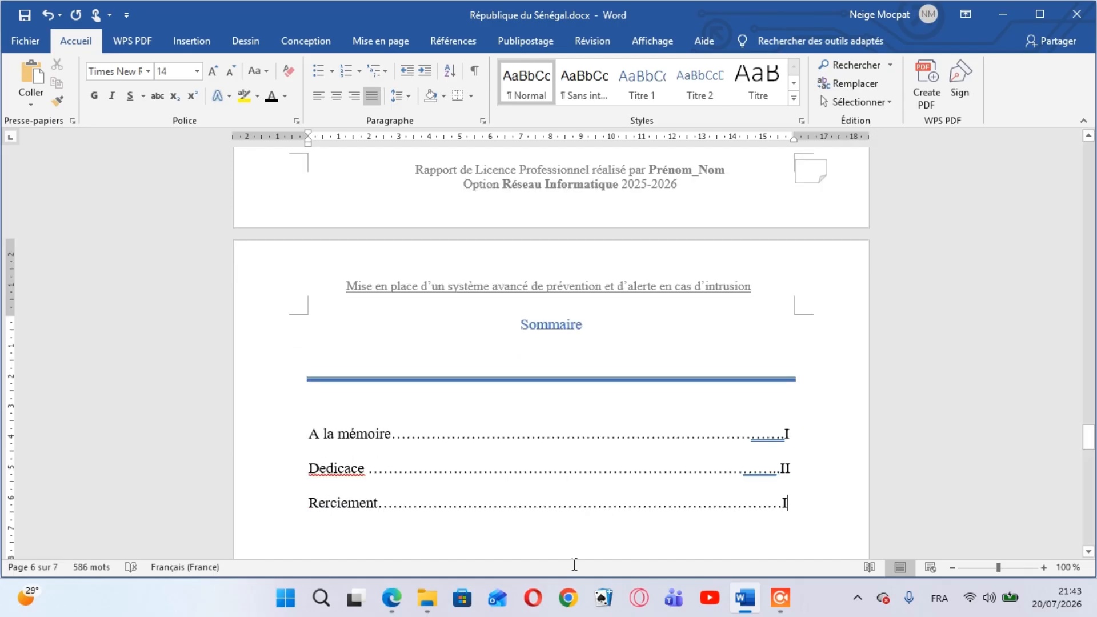
Complete the page number III of the "Rerciement" entry and start a new line below it
{"action": "type", "text": "I"}
{"action": "key", "text": "Return"}
{"action": "type", "text": "I"}
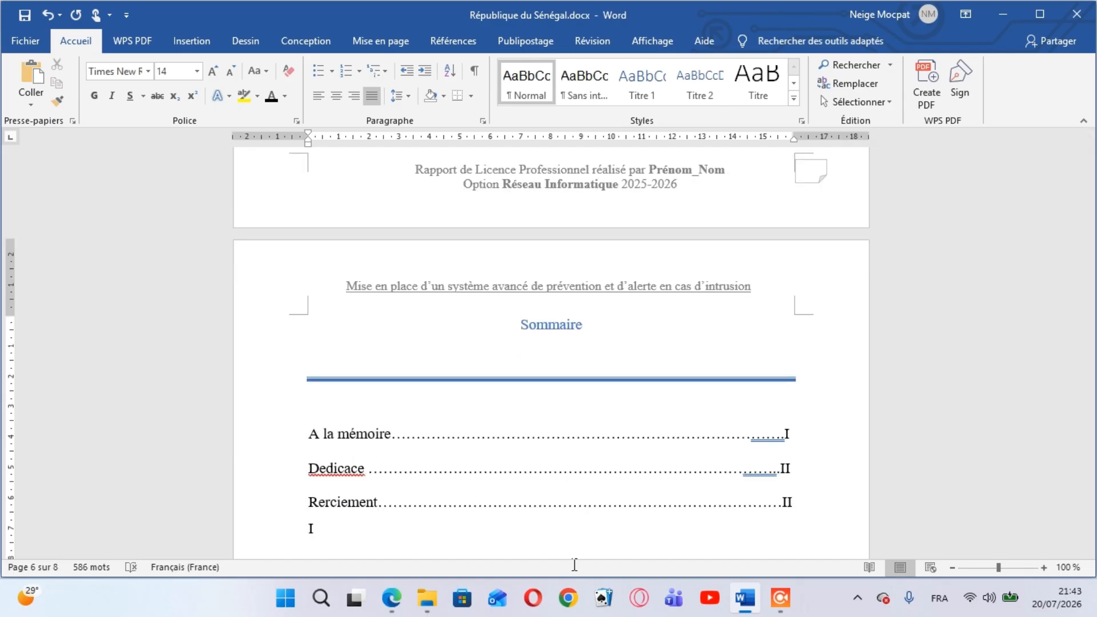
{"action": "key", "text": "Return"}
Add the entry "Avant-propos" with dot leaders and page number IV, followed by a new line
{"action": "type", "text": "AV"}
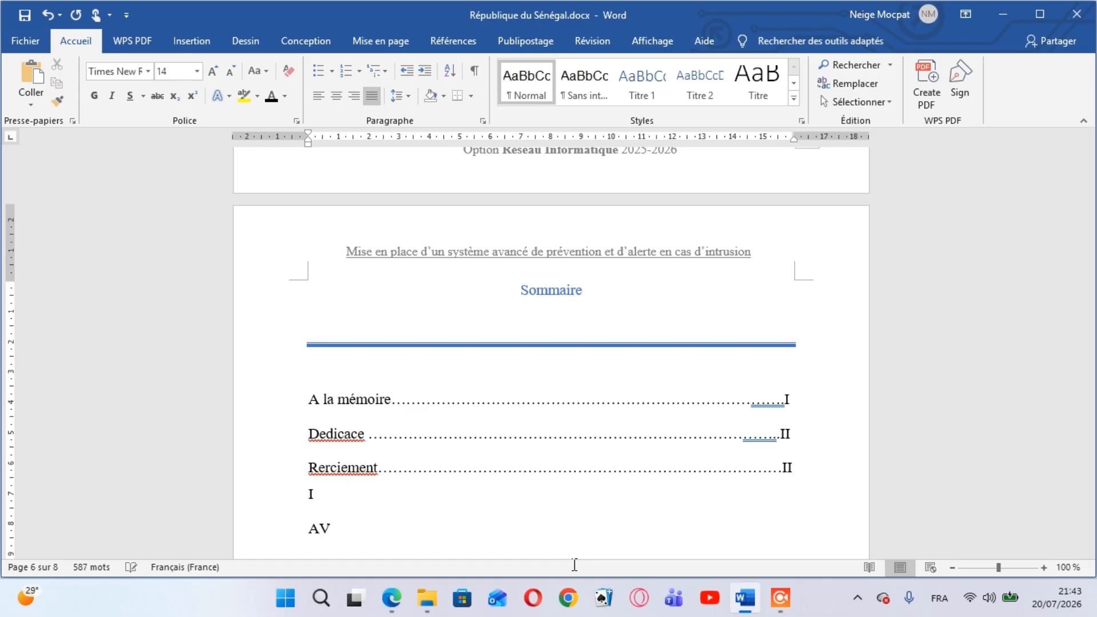
{"action": "key", "text": "BackSpace"}
{"action": "type", "text": "vant-propos"}
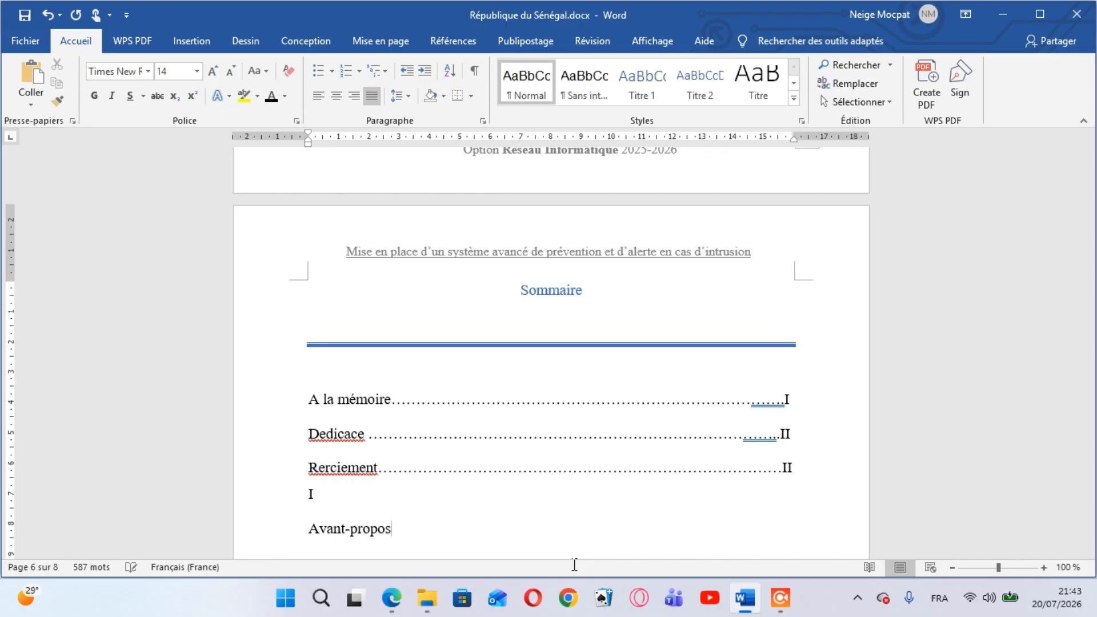
{"action": "type", "text": ".............................................................................IV"}
{"action": "key", "text": "Return"}
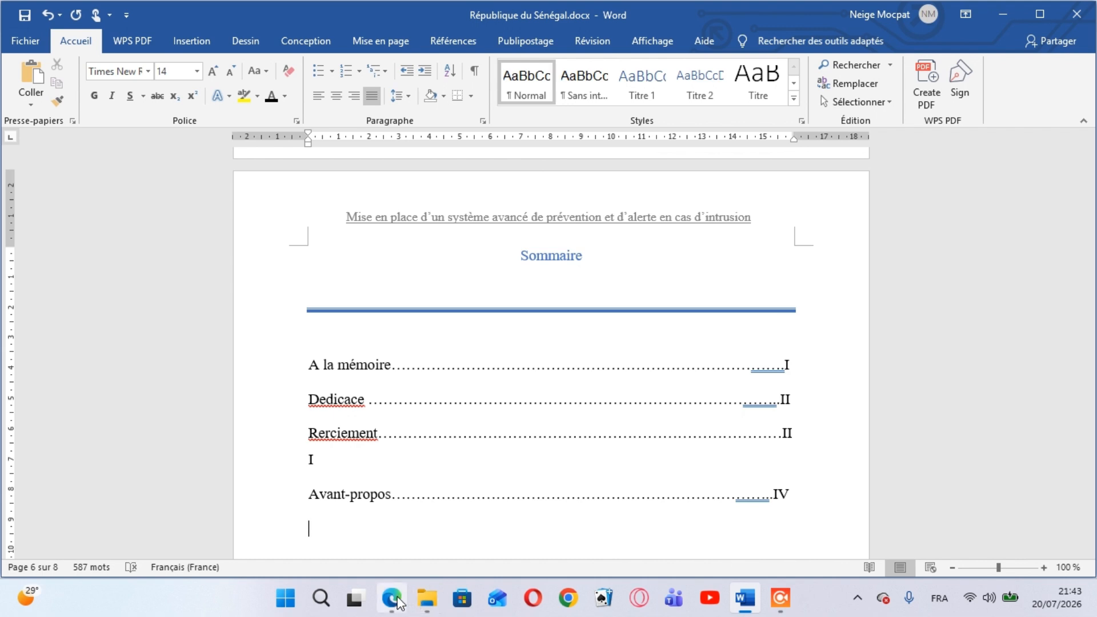
Add the entry "Sommaire" under "Avant-propos", with dot leaders and page number V, followed by a new line
{"action": "mouse_move", "coordinate": [398, 603]}
{"action": "mouse_move", "coordinate": [399, 527]}
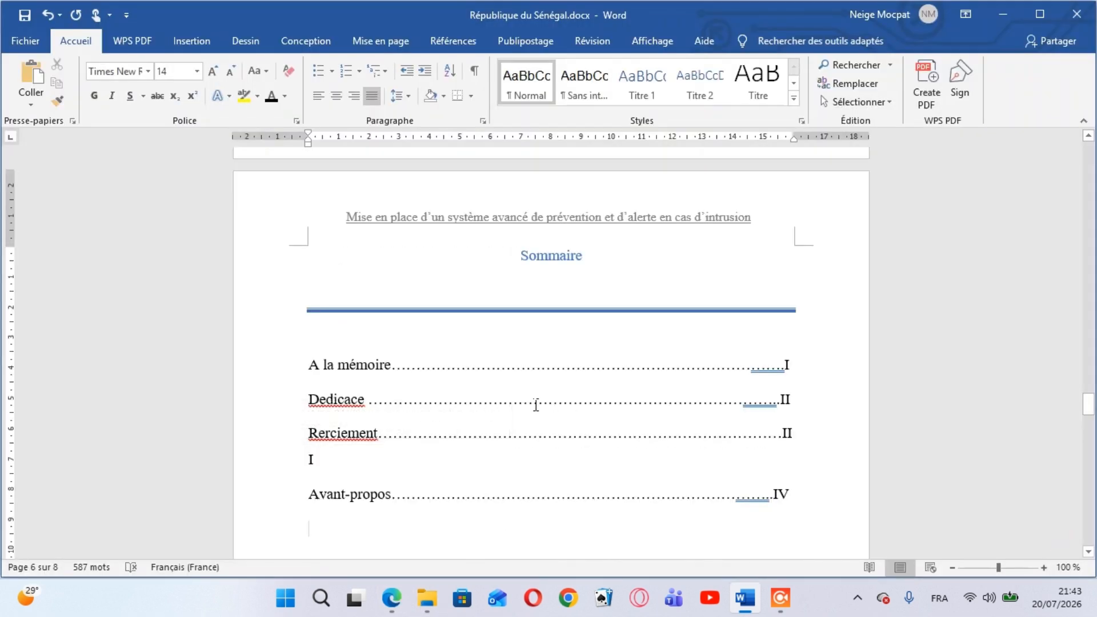
{"action": "type", "text": "somma"}
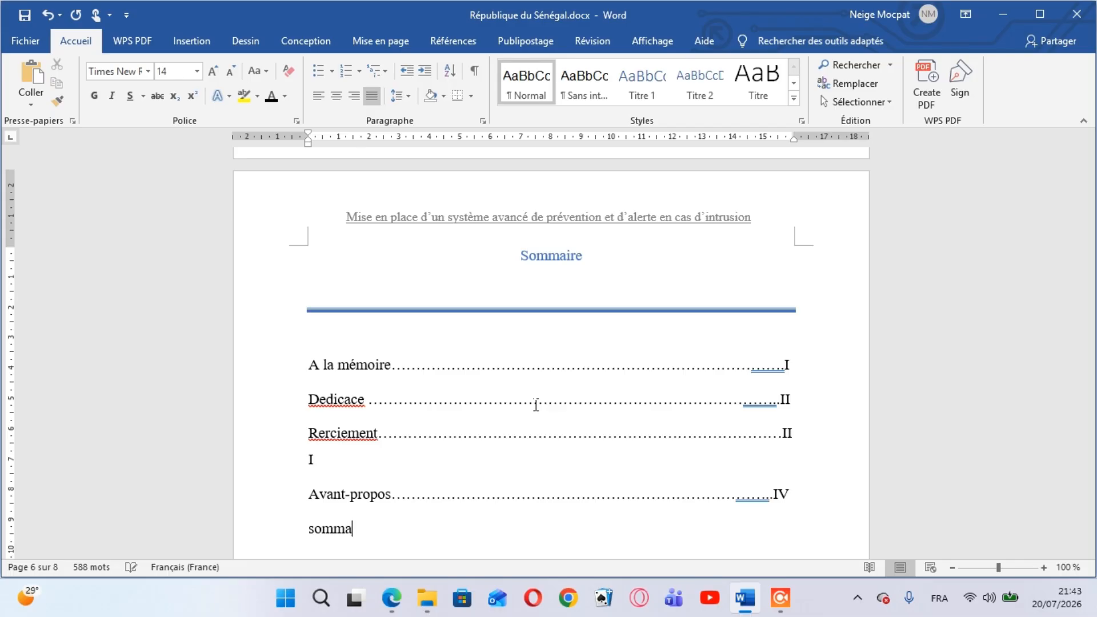
{"action": "type", "text": "ire............................................................"}
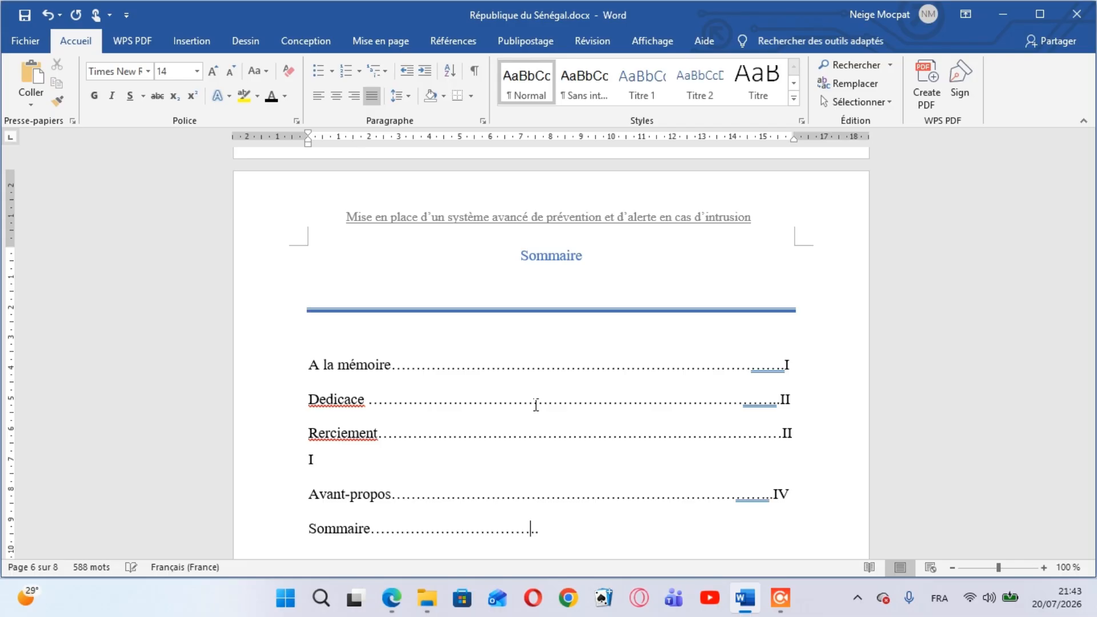
{"action": "type", "text": "...................V"}
{"action": "key", "text": "Return"}
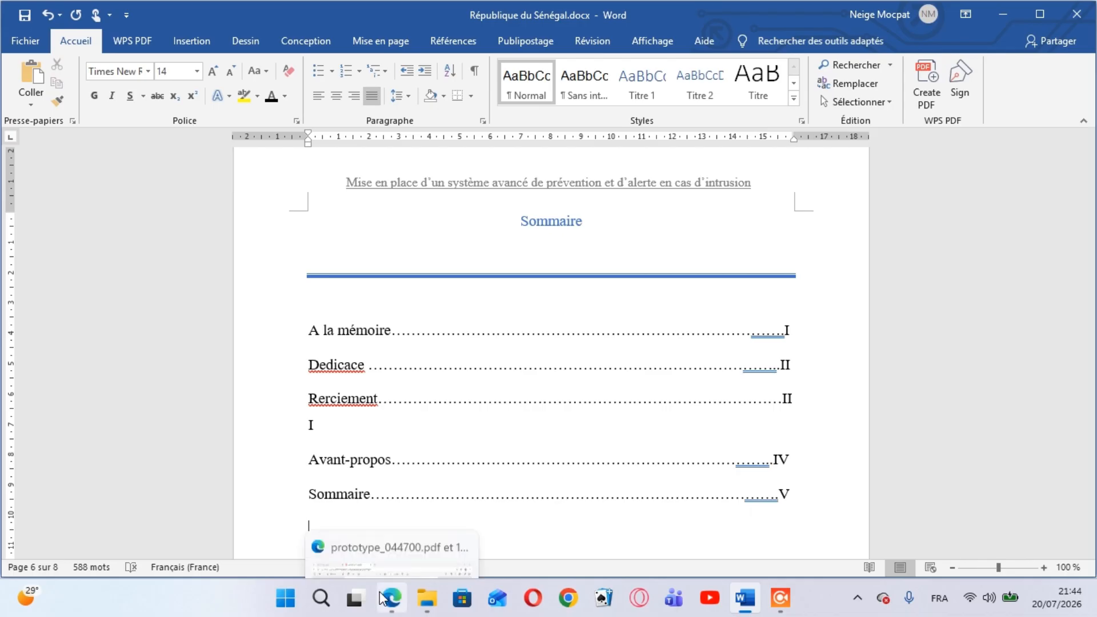
Check the remaining Sommaire entries of prototype_044700.pdf in Edge, return to the Word document and save it
{"action": "left_click", "coordinate": [380, 538]}
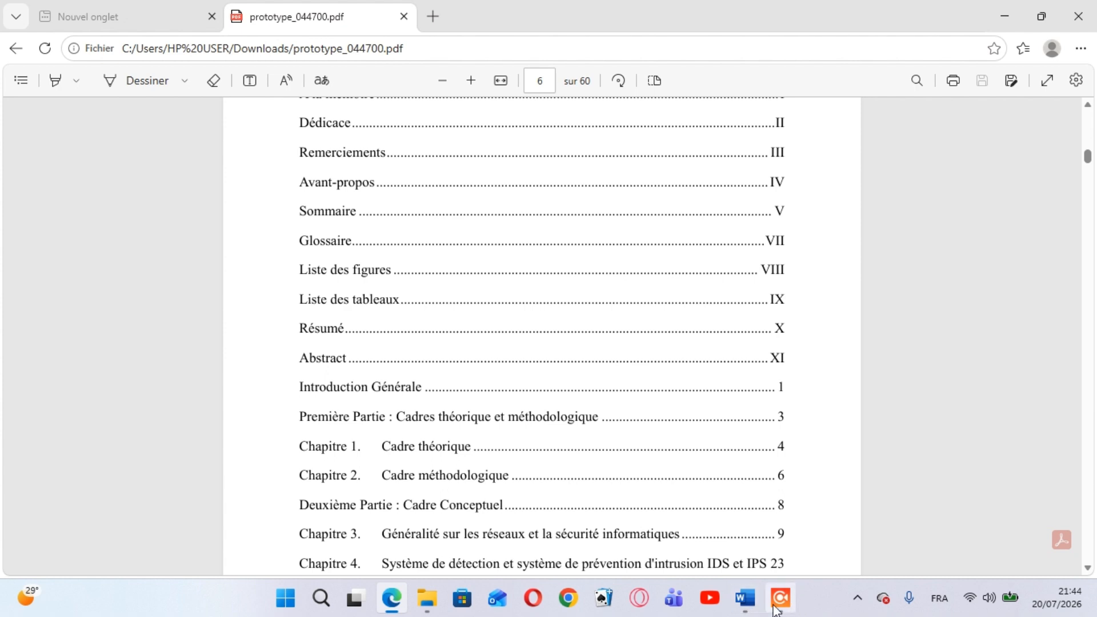
{"action": "left_click", "coordinate": [745, 598]}
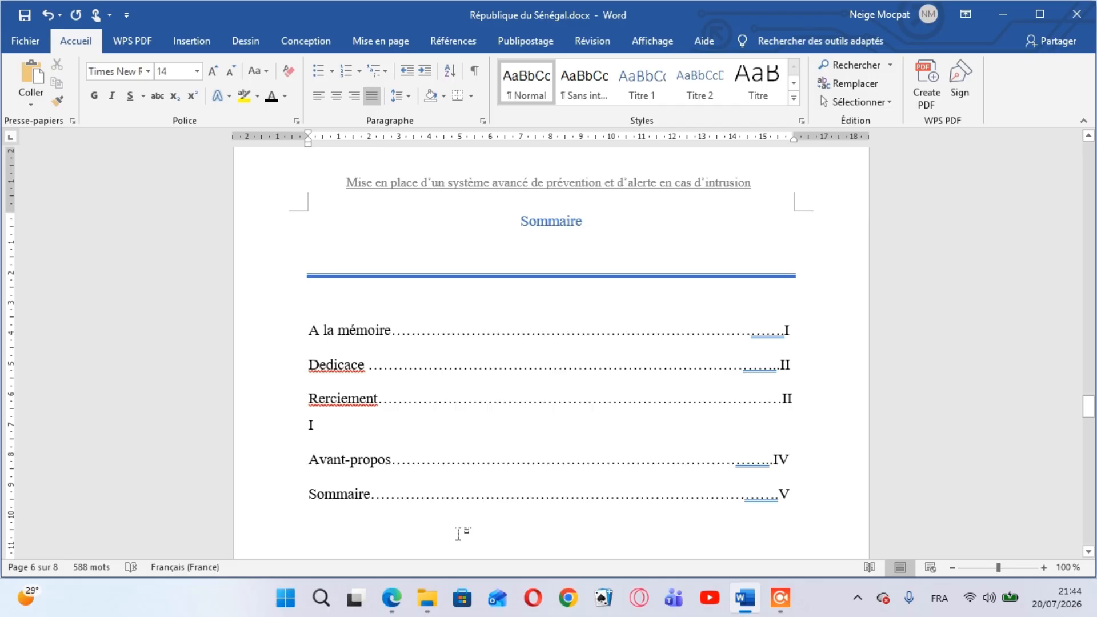
{"action": "key", "text": "ctrl+s"}
Add the entry "Glossaire" with dot leaders and page number VI, followed by a new line
{"action": "type", "text": "glo"}
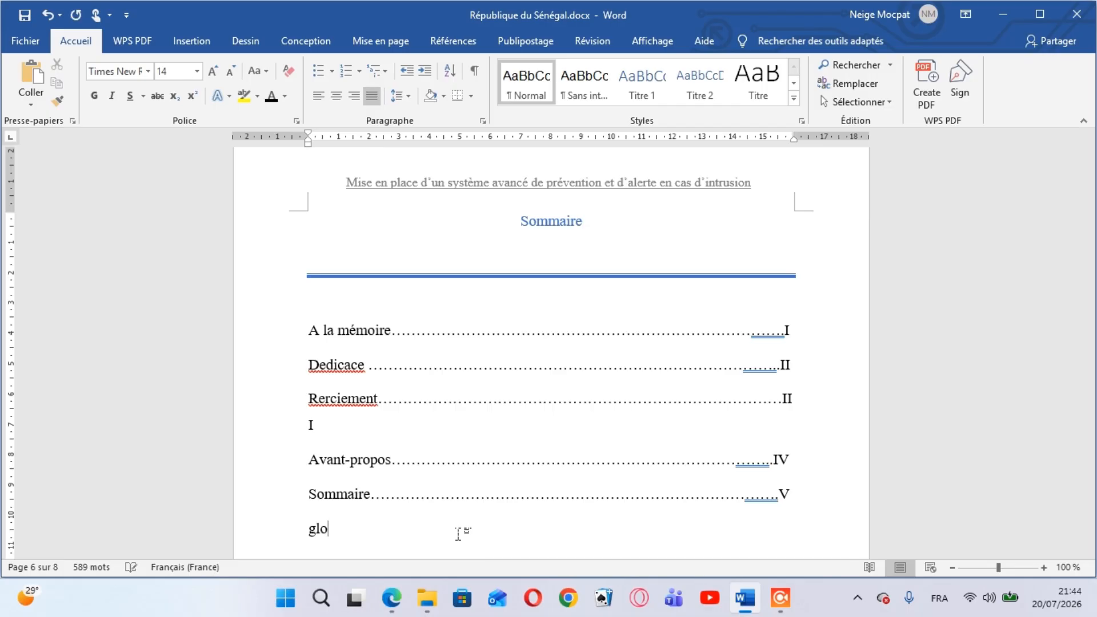
{"action": "type", "text": "ssaire"}
{"action": "type", "text": "............................................."}
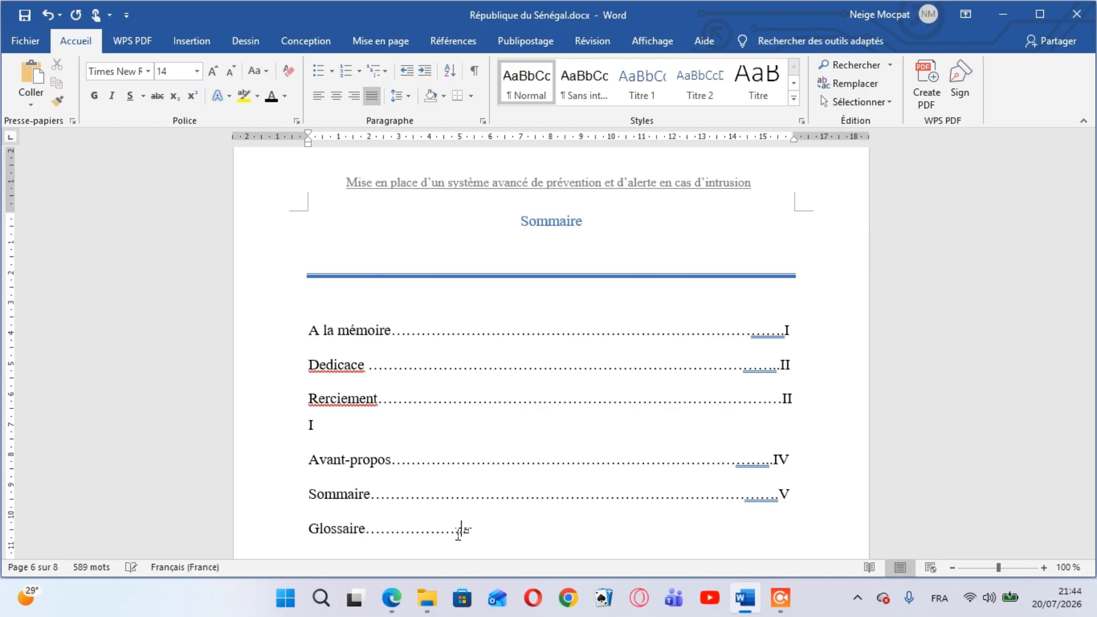
{"action": "type", "text": ".........................................................................VI"}
{"action": "key", "text": "Return"}
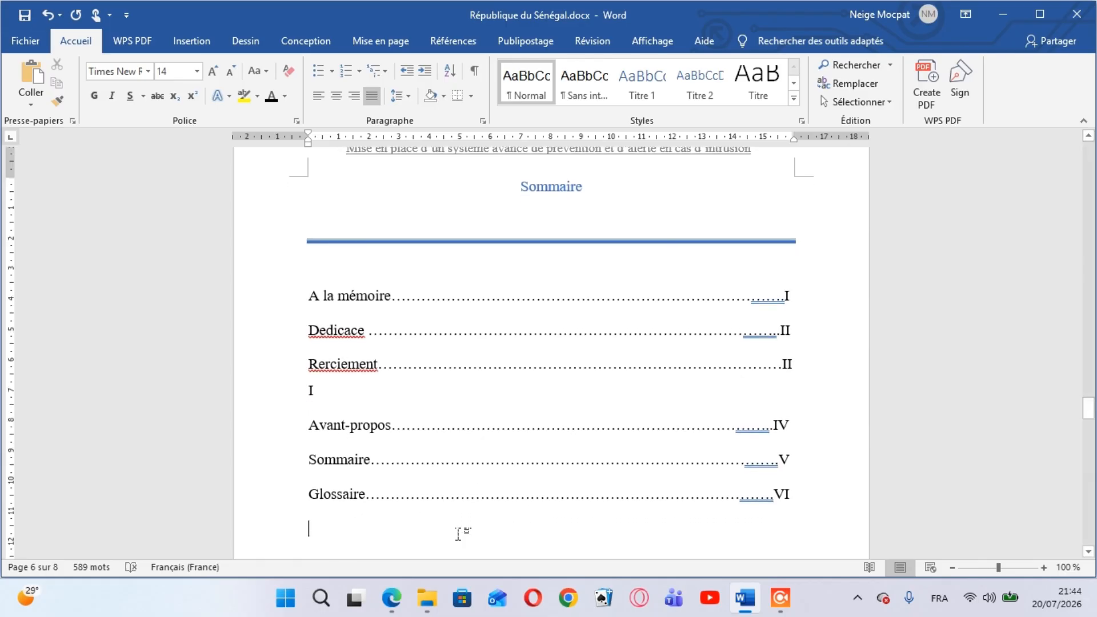
Add the entry "Liste des figures" under "Glossaire", with dot leaders and page number VII, followed by a new line
{"action": "type", "text": "Liste d"}
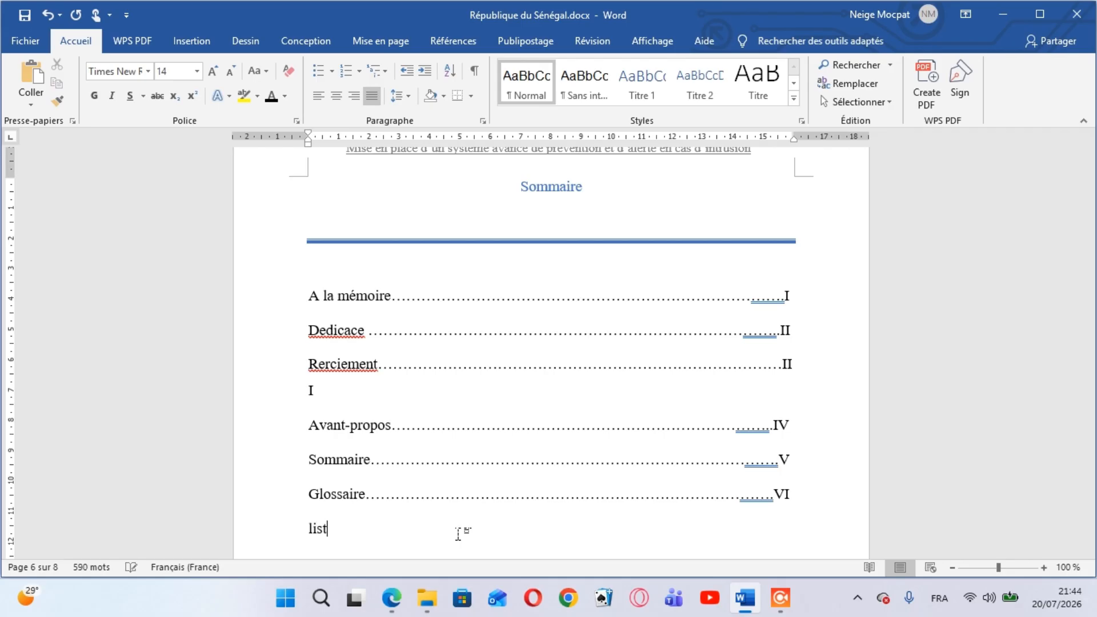
{"action": "type", "text": "es figures"}
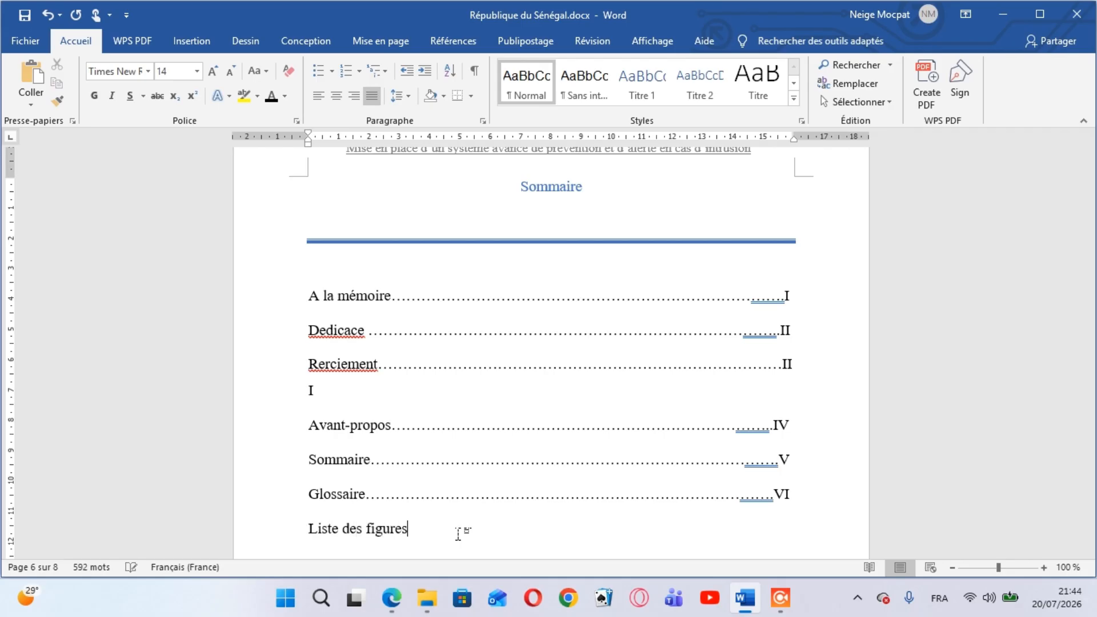
{"action": "type", "text": "....................................................................................VII"}
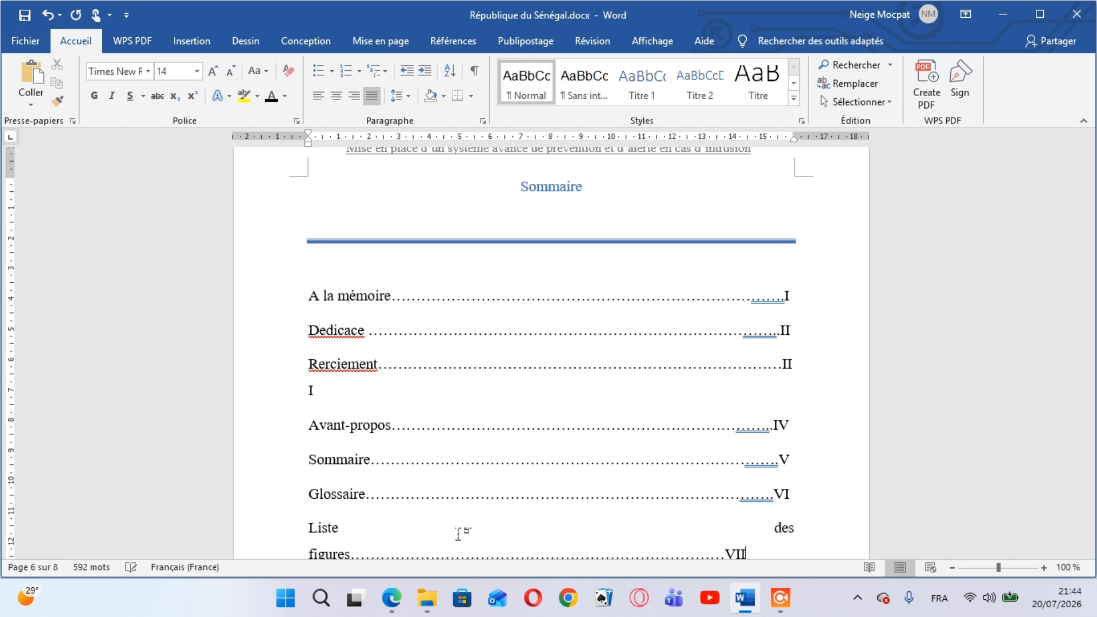
{"action": "key", "text": "Return"}
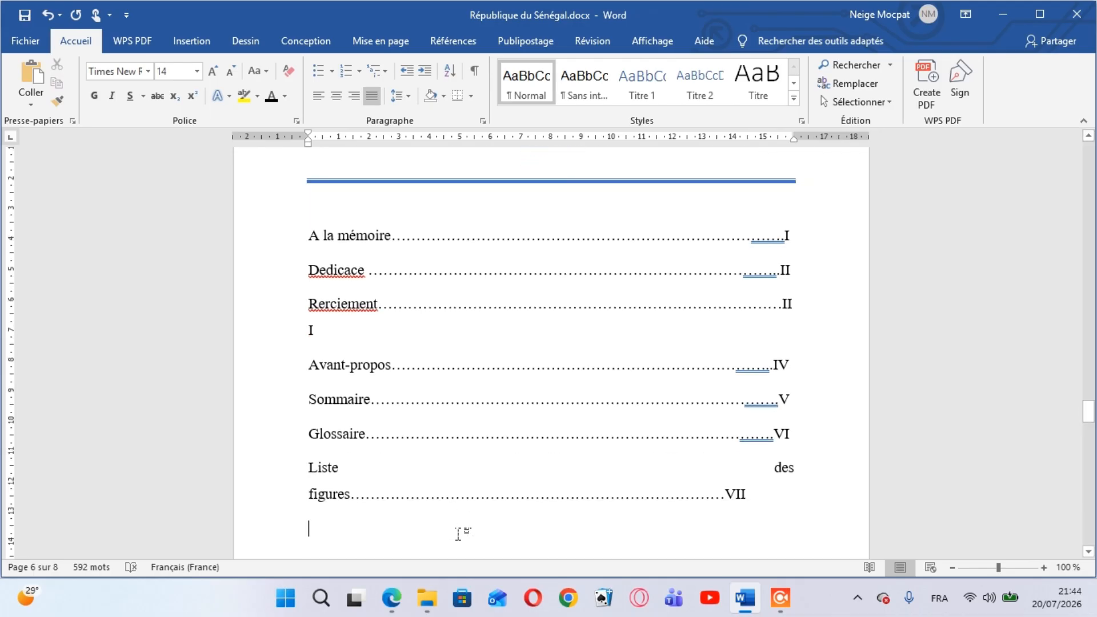
Add the entry "Lstes des tableaux" with dot leaders and page number VIII, followed by a new line
{"action": "type", "text": "L"}
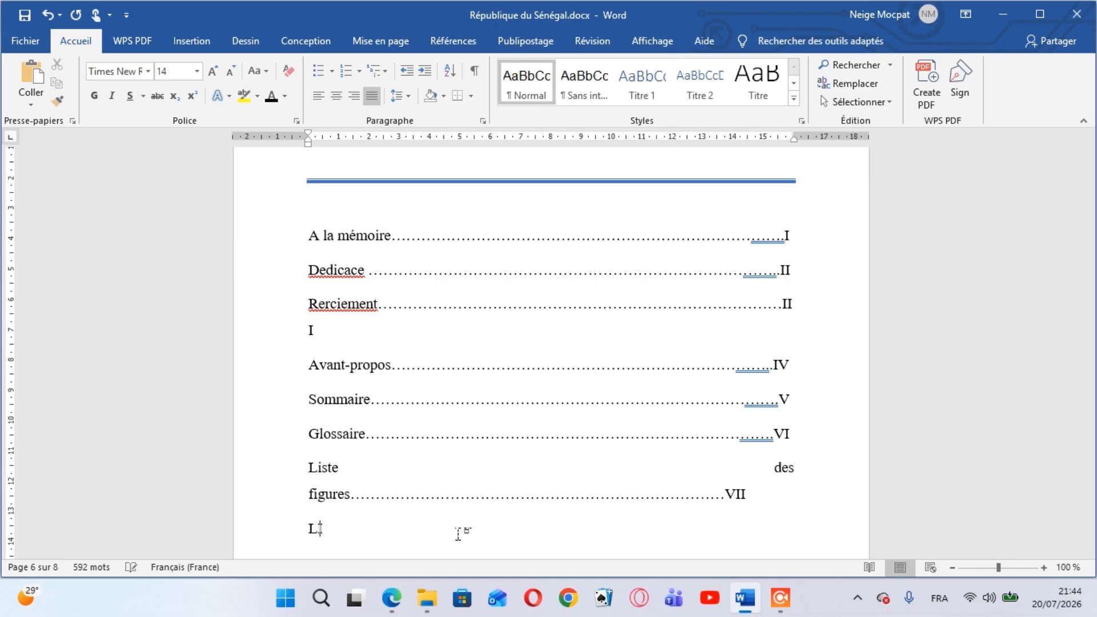
{"action": "type", "text": "I"}
{"action": "key", "text": "BackSpace"}
{"action": "type", "text": "stes des ta"}
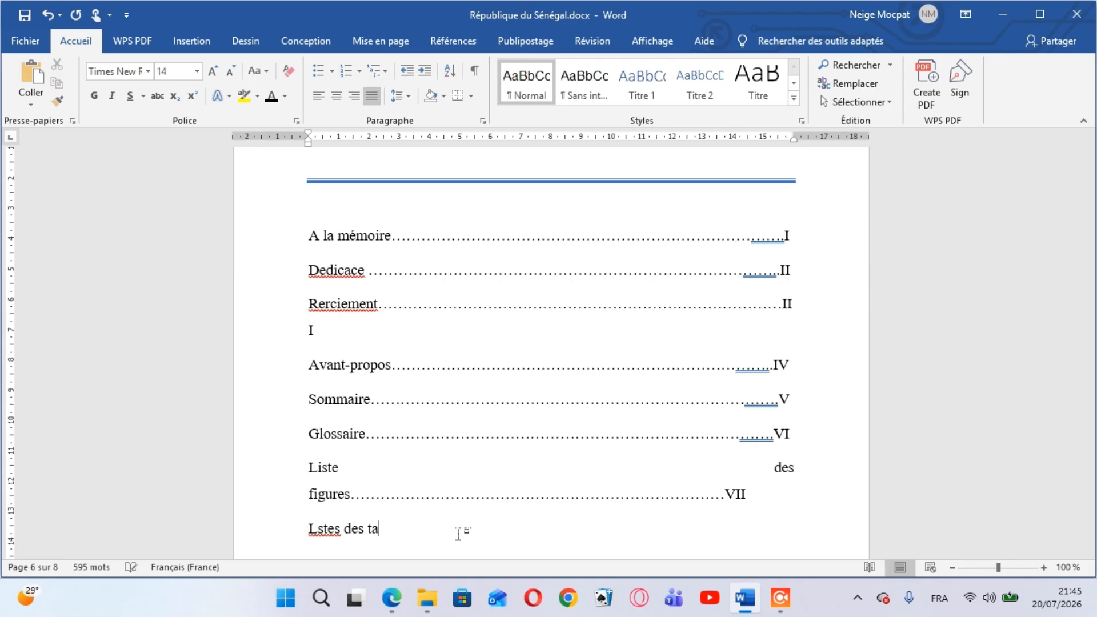
{"action": "type", "text": "bleaux................................................................."}
{"action": "type", "text": "VII"}
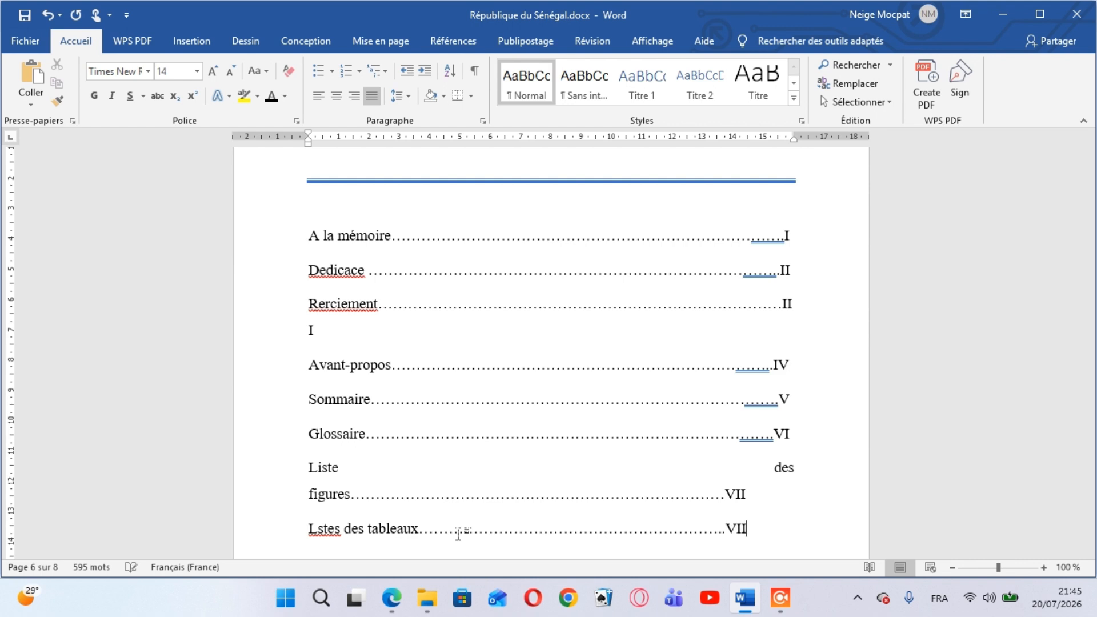
{"action": "type", "text": "I"}
{"action": "key", "text": "Return"}
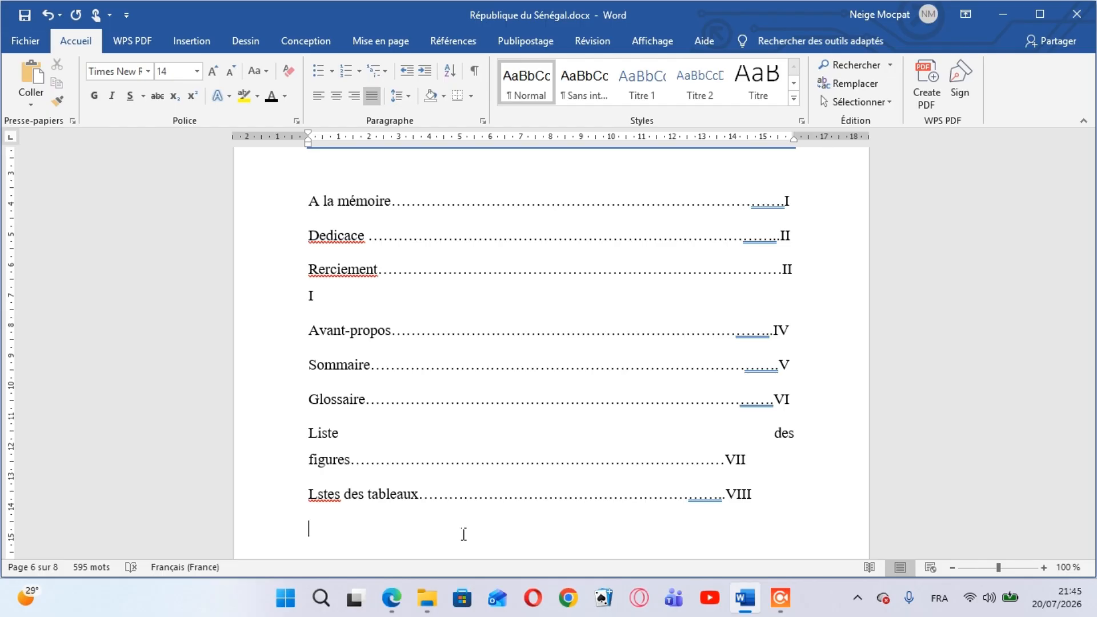
Add the entry "Resumé" with dot leaders and page number IX, followed by a new line
{"action": "type", "text": "esumé."}
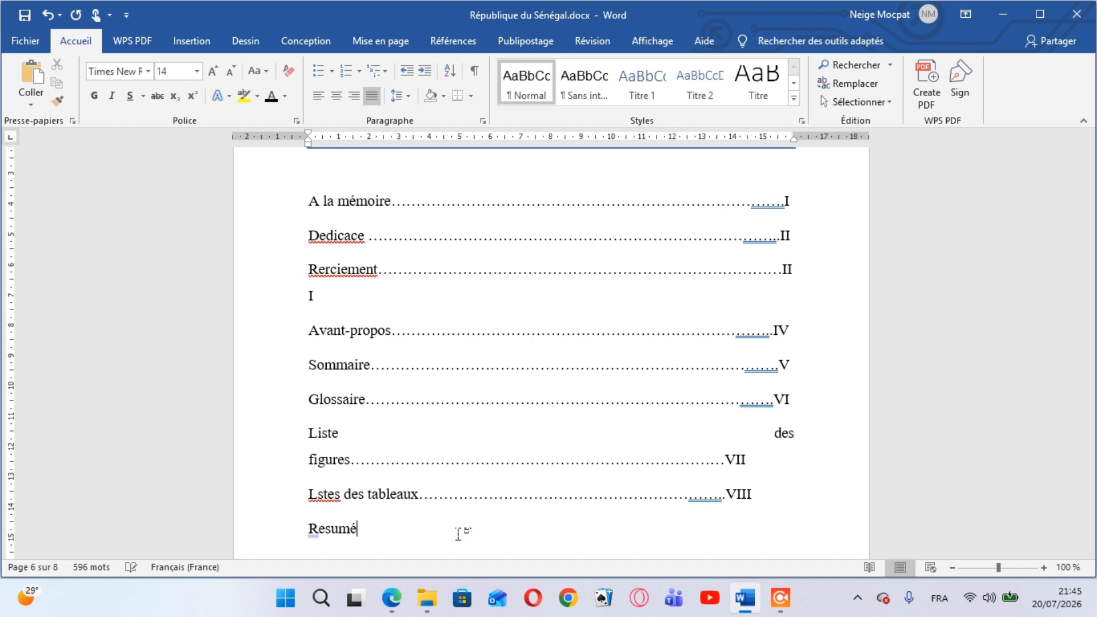
{"action": "type", "text": "......................................................................................................IX"}
{"action": "key", "text": "Return"}
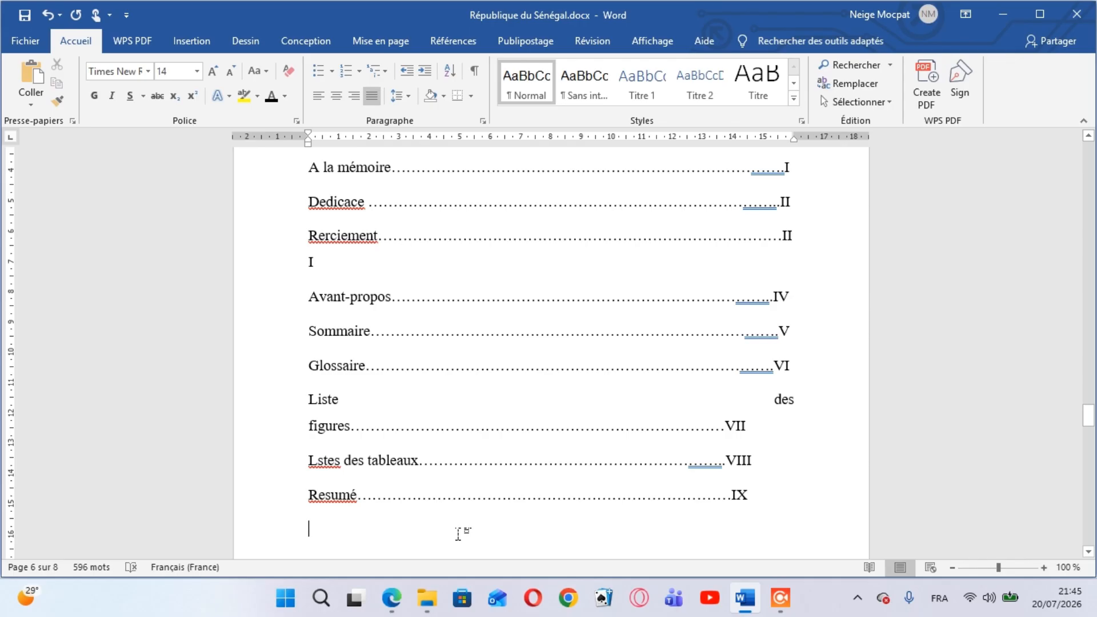
Add the entry "Abstract" under "Resumé", with dot leaders and page number X, followed by a new line
{"action": "type", "text": "Abs"}
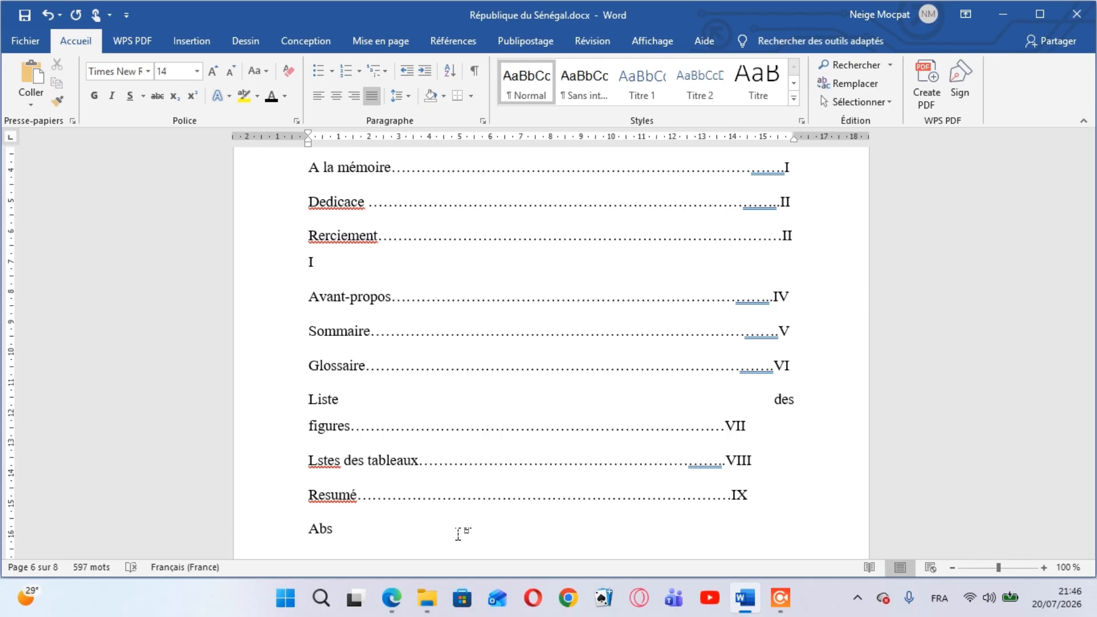
{"action": "type", "text": "tract....................................................................................................X"}
{"action": "key", "text": "Return"}
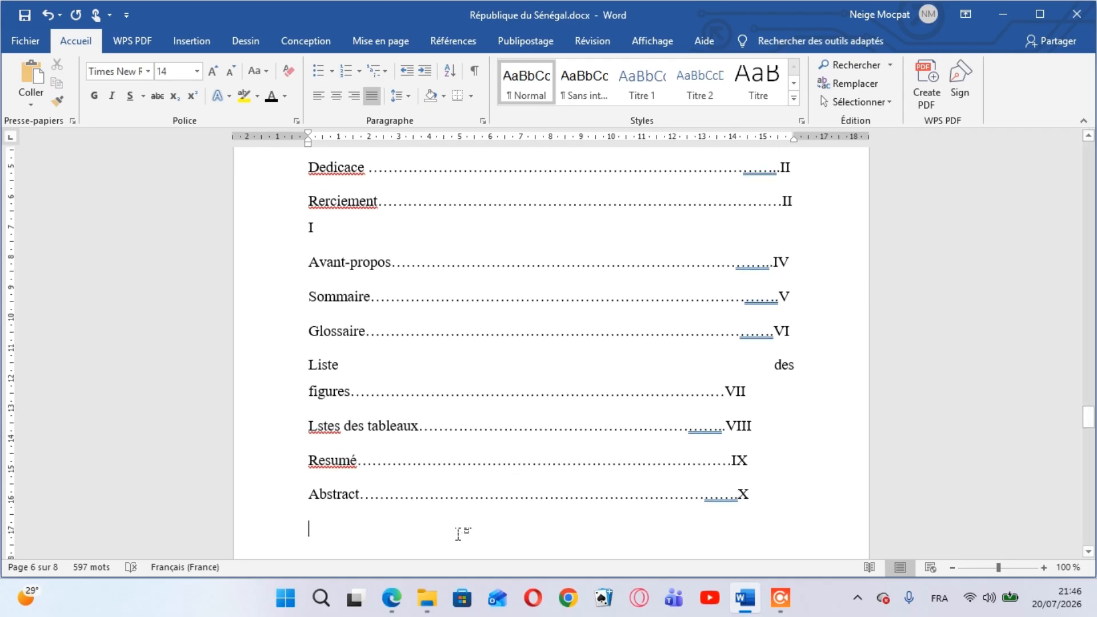
Add the entry "Introduction generale" with dot leaders and page number XI, followed by a new line
{"action": "type", "text": "i"}
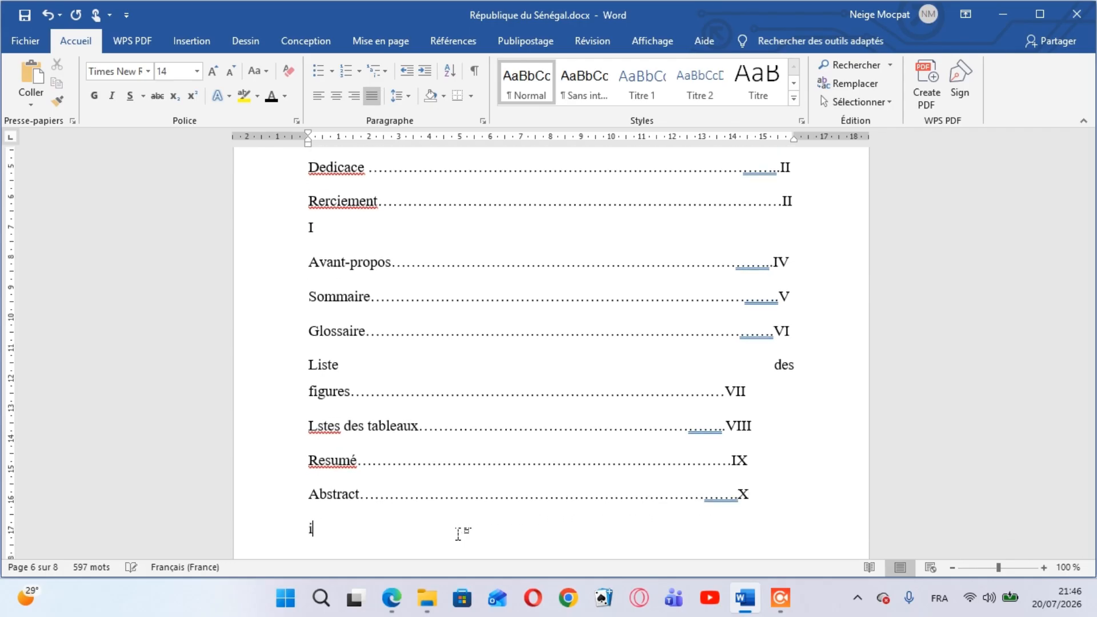
{"action": "type", "text": "ntroduction "}
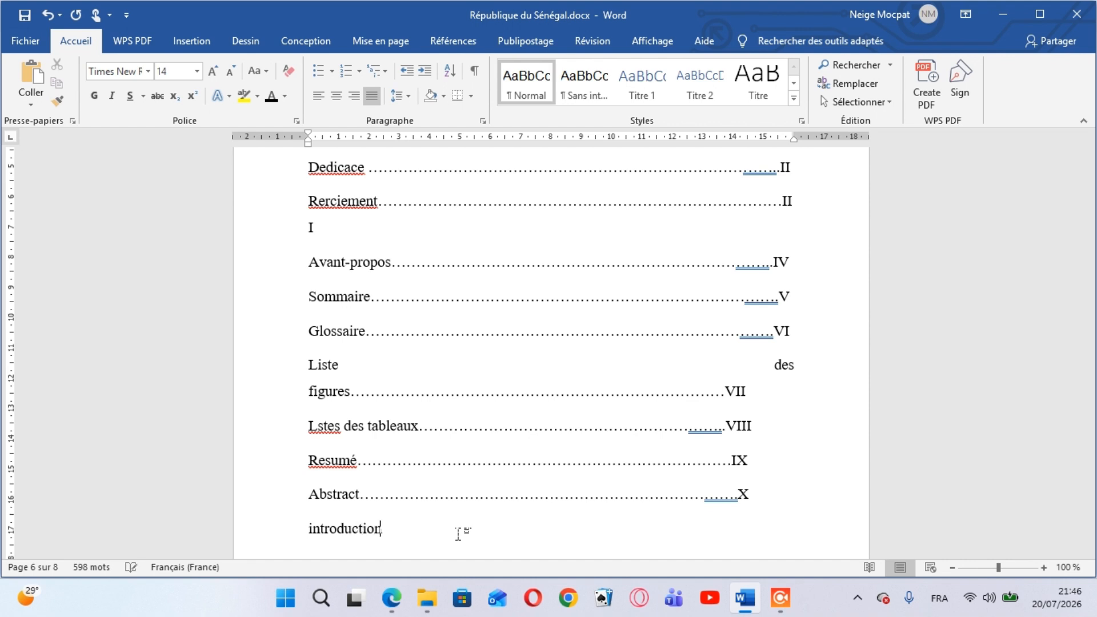
{"action": "type", "text": "genera"}
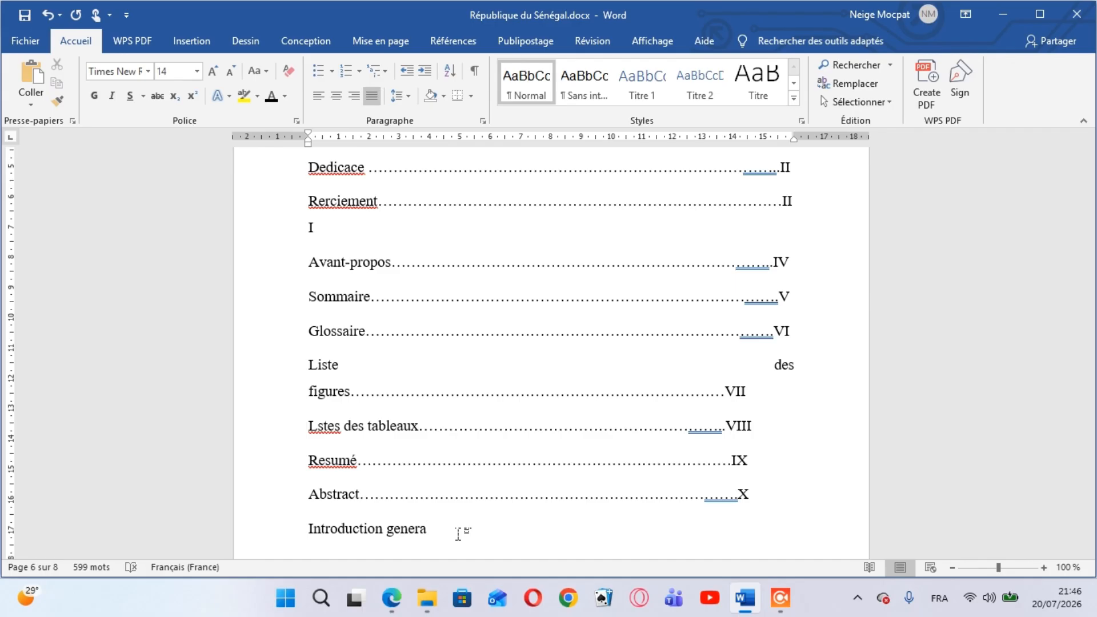
{"action": "type", "text": "le"}
{"action": "type", "text": "......................................"}
{"action": "type", "text": "......................................"}
{"action": "type", "text": "XI"}
{"action": "key", "text": "Return"}
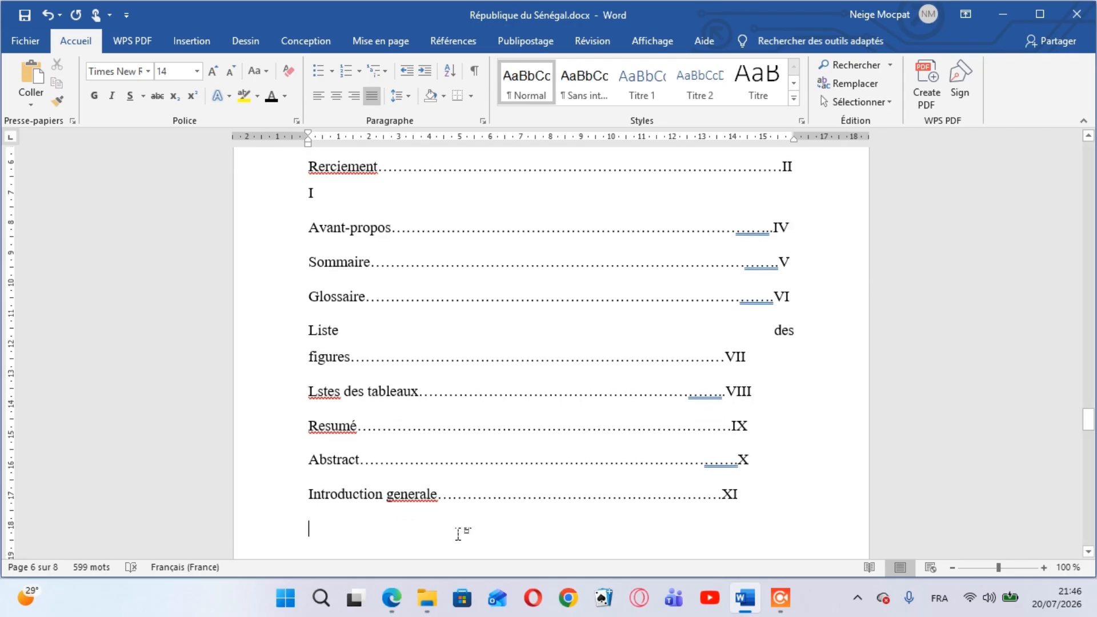
Add the part heading "Premiere partie : cadres theorique et methodologique" below the introduction entry, followed by a new line
{"action": "type", "text": "premiere "}
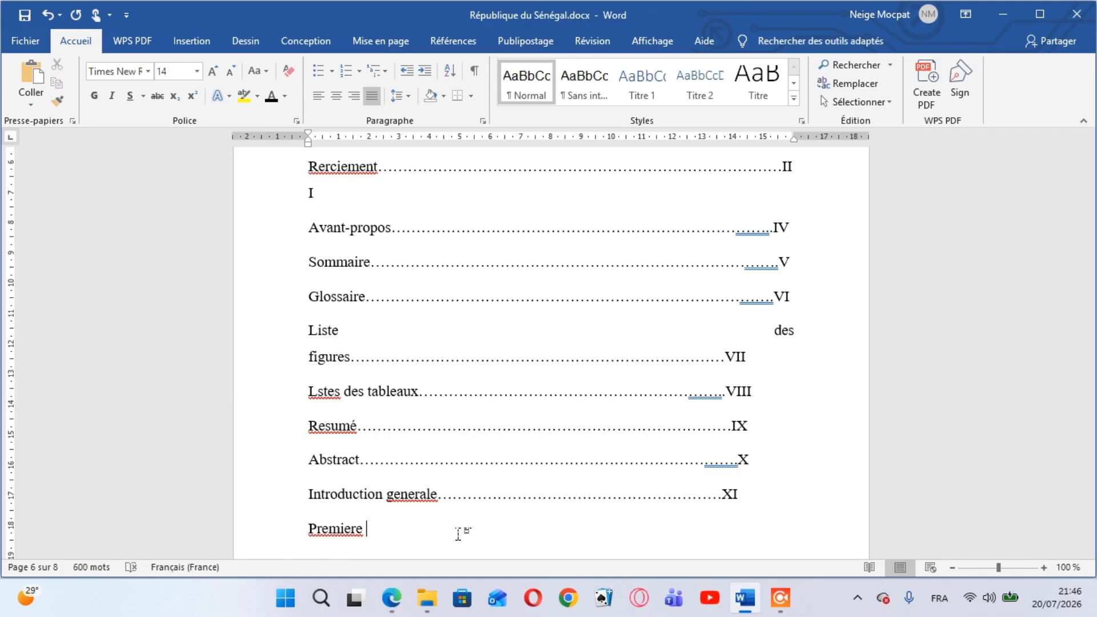
{"action": "type", "text": "partie ;"}
{"action": "key", "text": "BackSpace"}
{"action": "type", "text": ": cadres "}
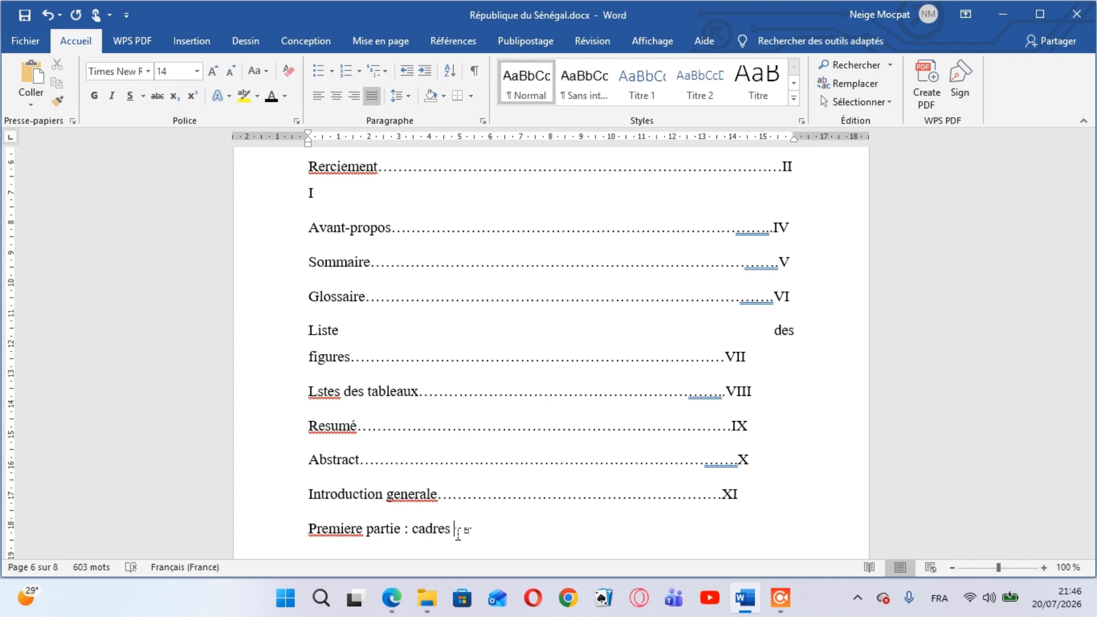
{"action": "type", "text": "theorique et"}
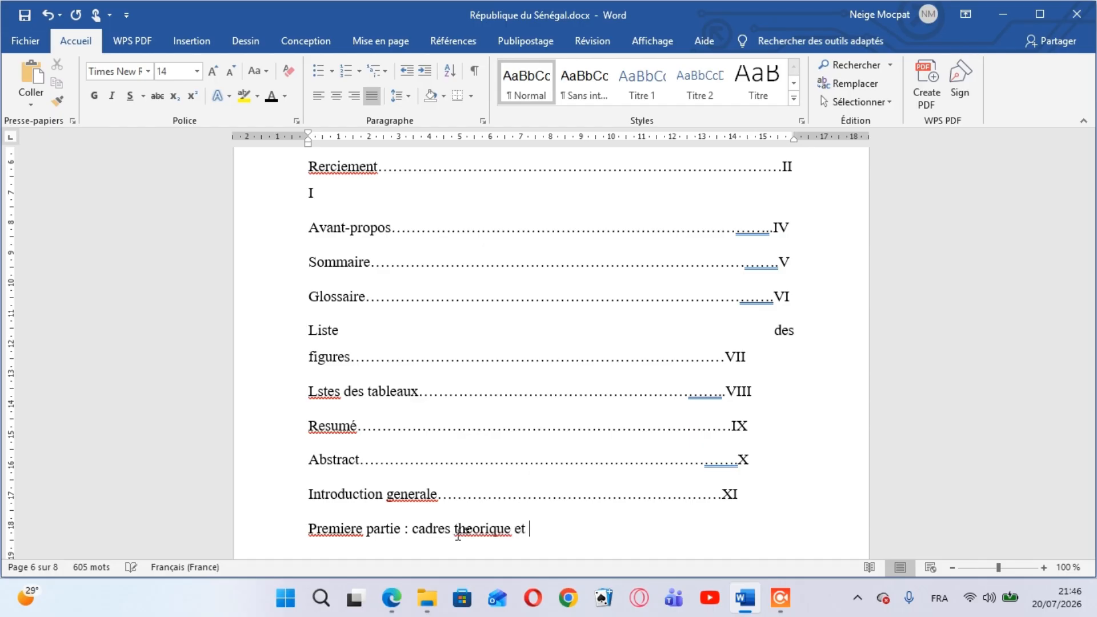
{"action": "type", "text": " metho"}
{"action": "type", "text": "dolo"}
{"action": "type", "text": "g"}
{"action": "type", "text": "ique"}
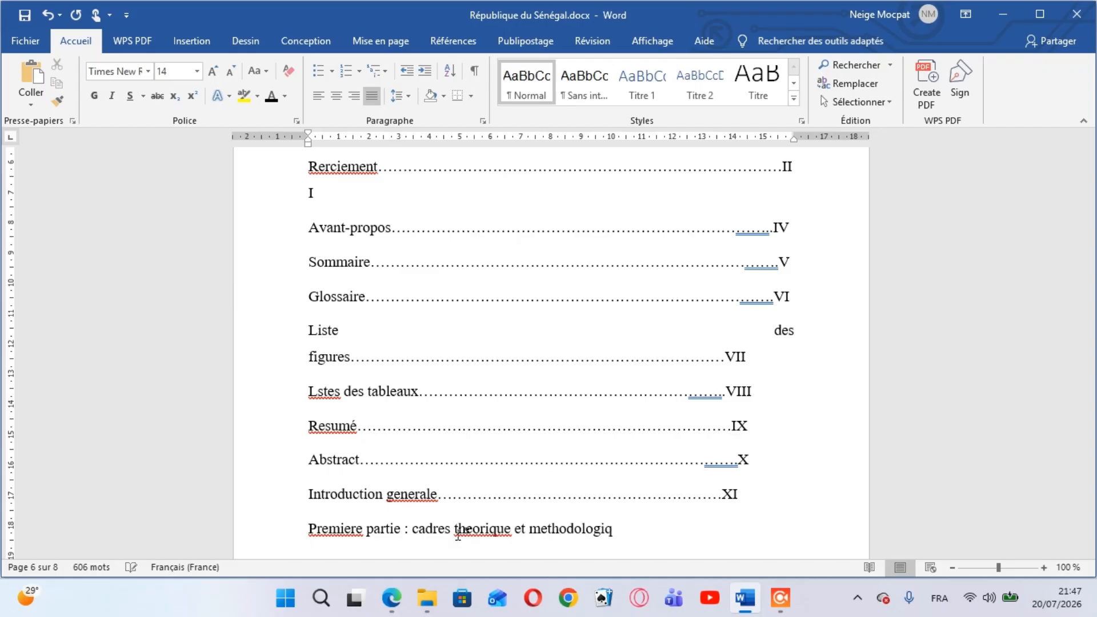
{"action": "key", "text": "Return"}
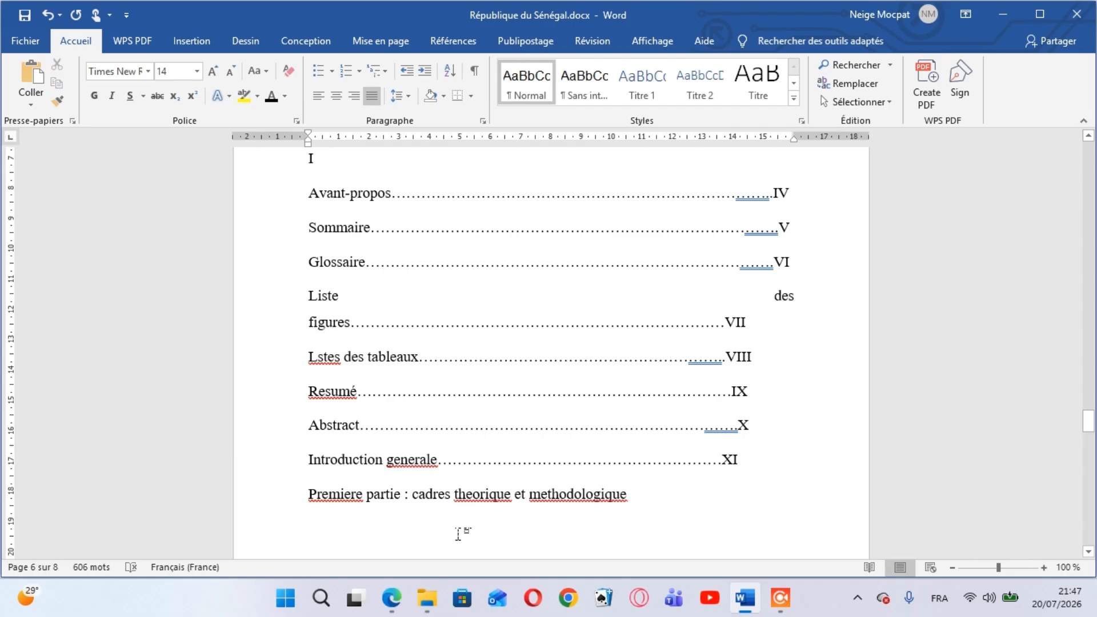
Add the chapter line "Chapitre 1 : cadre theorique" under the first part heading, followed by a new line
{"action": "type", "text": "chap"}
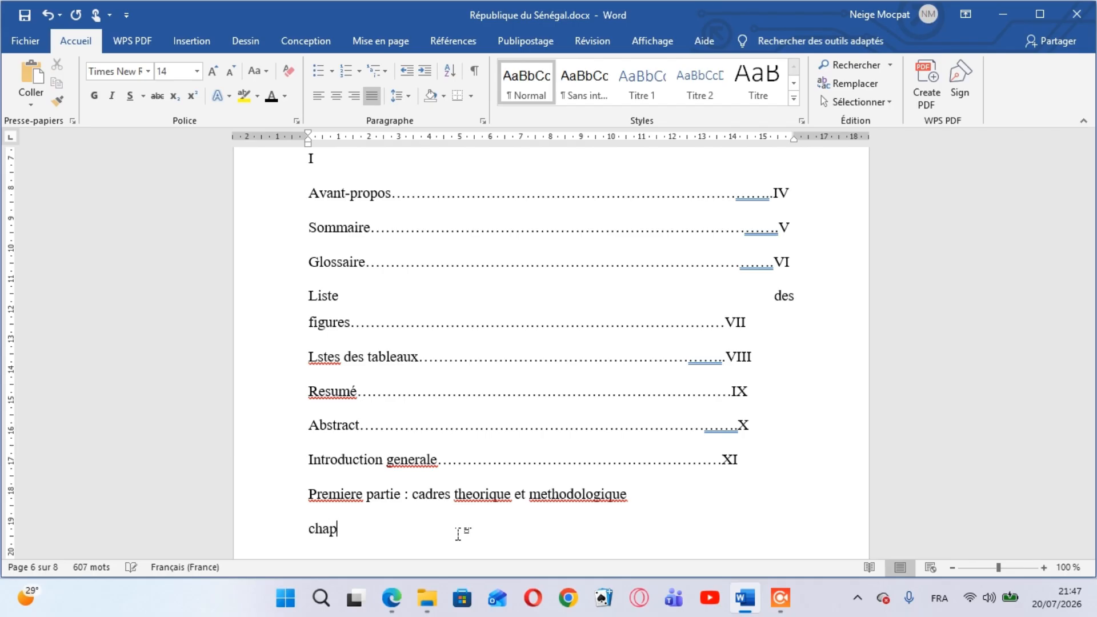
{"action": "type", "text": "itre 1 : cadr"}
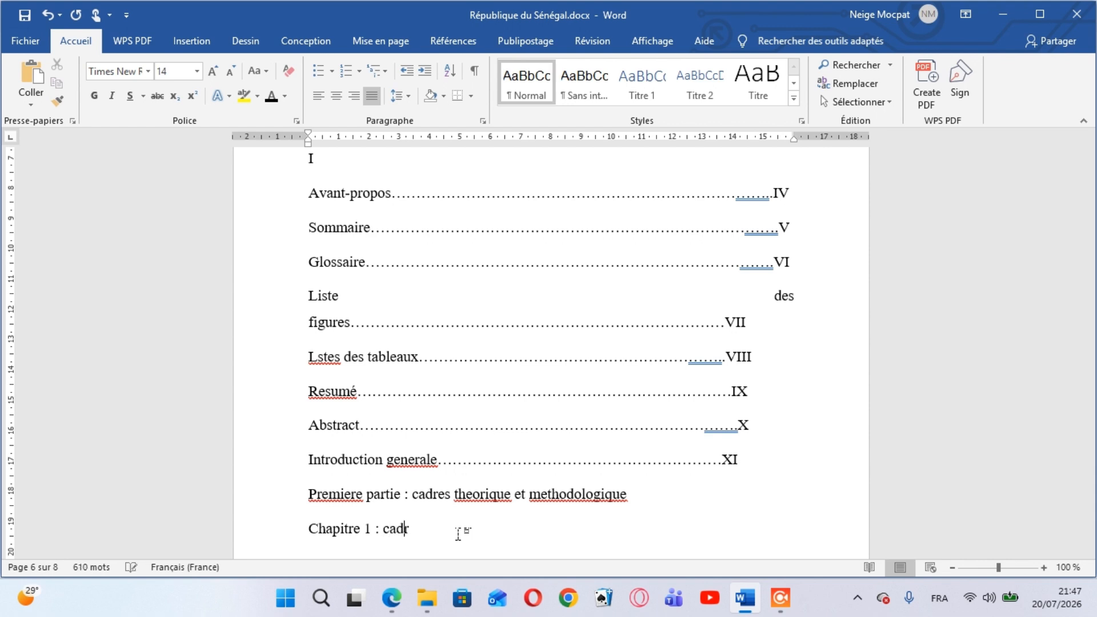
{"action": "type", "text": "e theorique"}
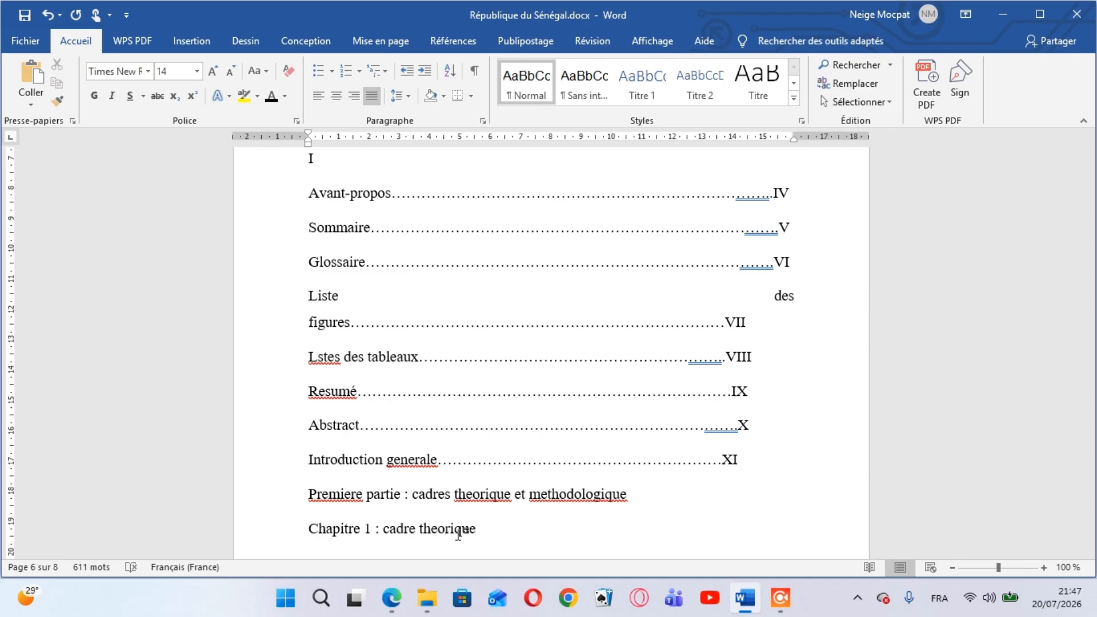
{"action": "key", "text": "Return"}
Add the chapter line "Chapitre 2 : cadre methodologique" under Chapitre 1, followed by a new line
{"action": "type", "text": "chap"}
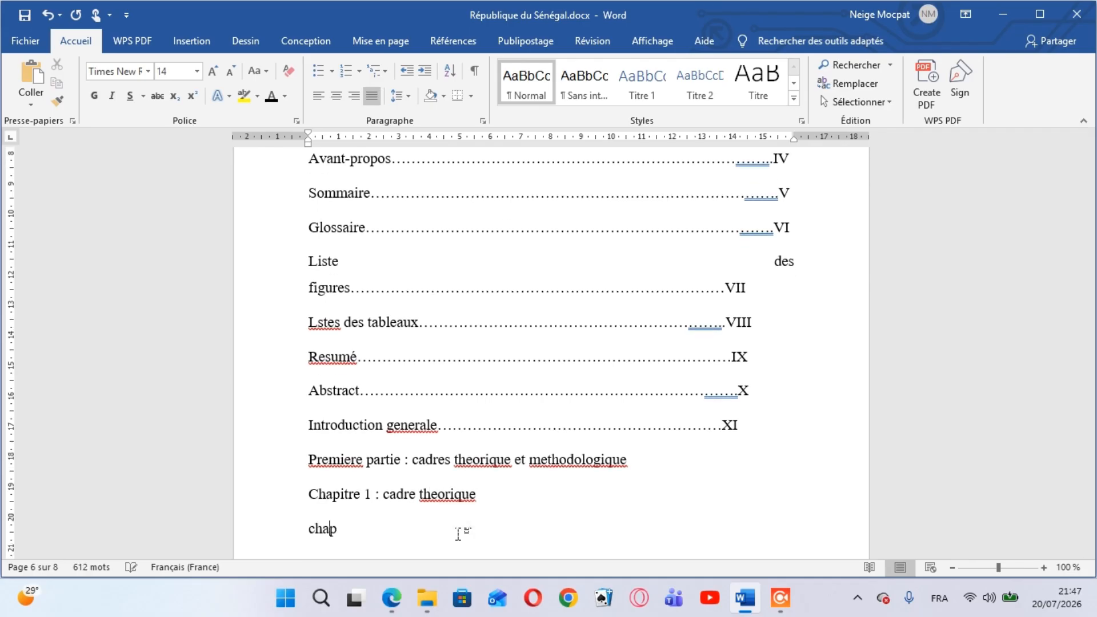
{"action": "type", "text": "itre 2"}
{"action": "type", "text": " :"}
{"action": "key", "text": "BackSpace"}
{"action": "type", "text": ": cadre"}
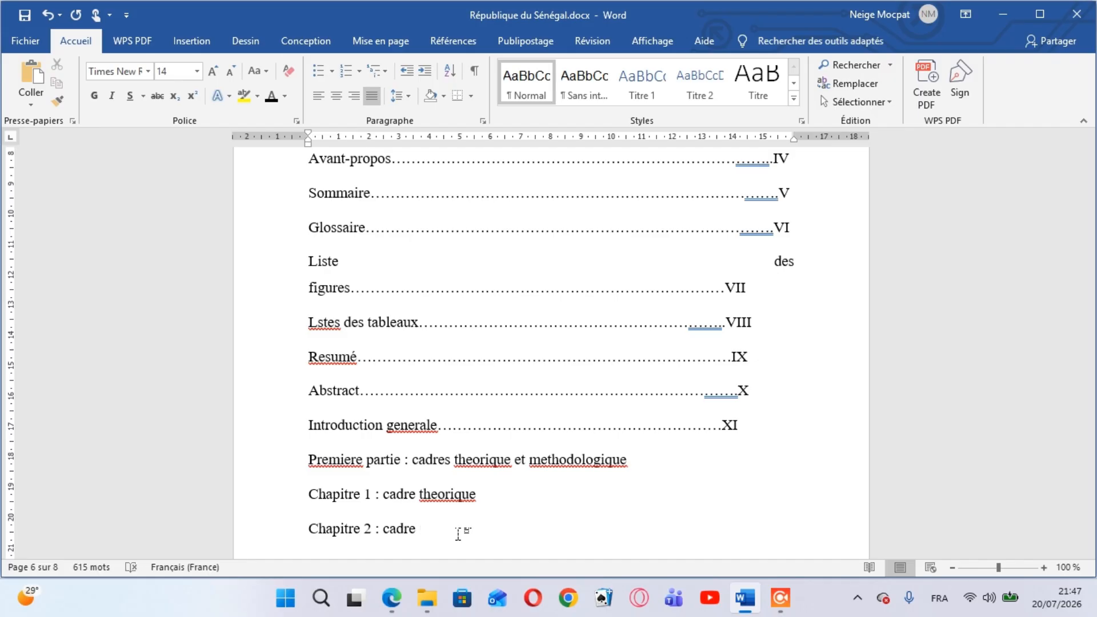
{"action": "type", "text": " methodologi"}
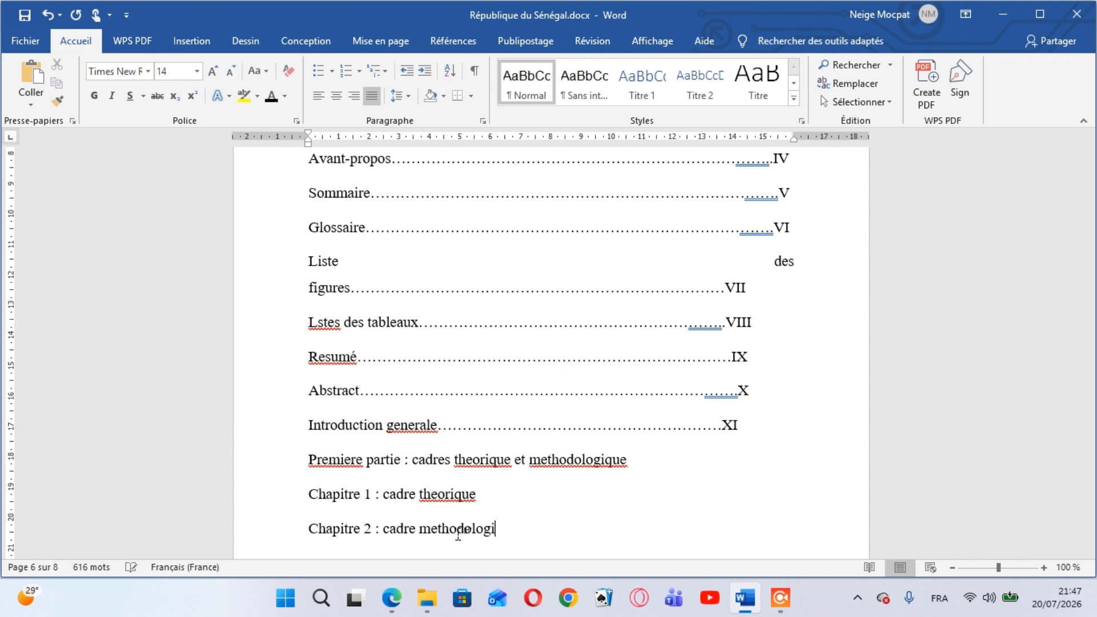
{"action": "type", "text": "que"}
{"action": "key", "text": "Return"}
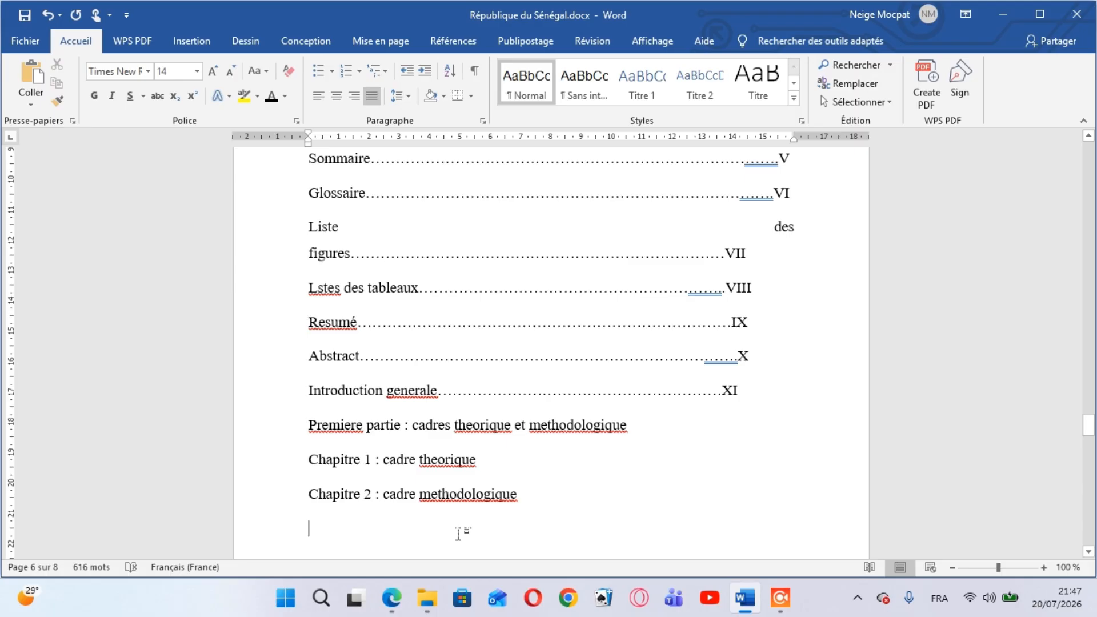
Add the part heading "Deuxiemme partie : cadre conceptuel" below Chapitre 2, followed by a new line
{"action": "type", "text": "deux"}
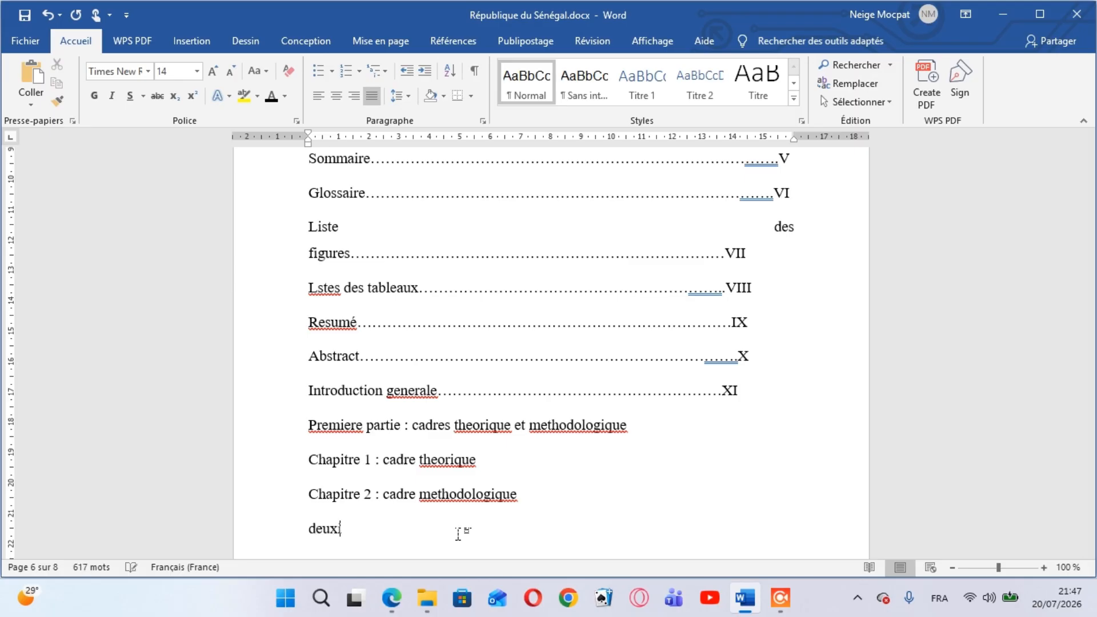
{"action": "type", "text": "iemme pa"}
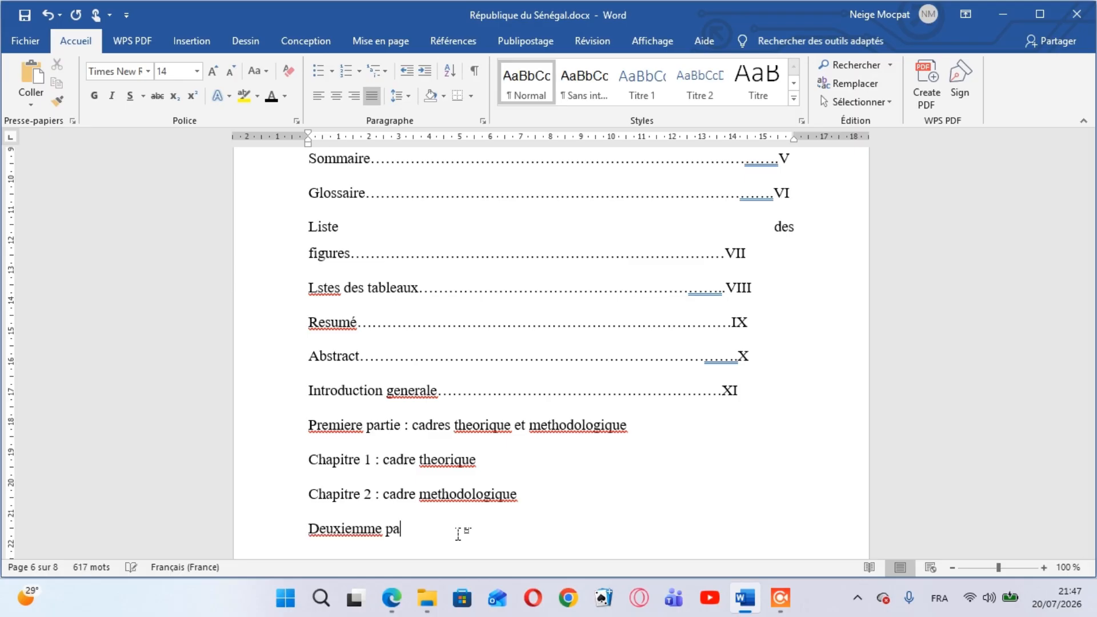
{"action": "type", "text": "rtie ;"}
{"action": "key", "text": "BackSpace"}
{"action": "type", "text": "ca"}
{"action": "type", "text": "dre con"}
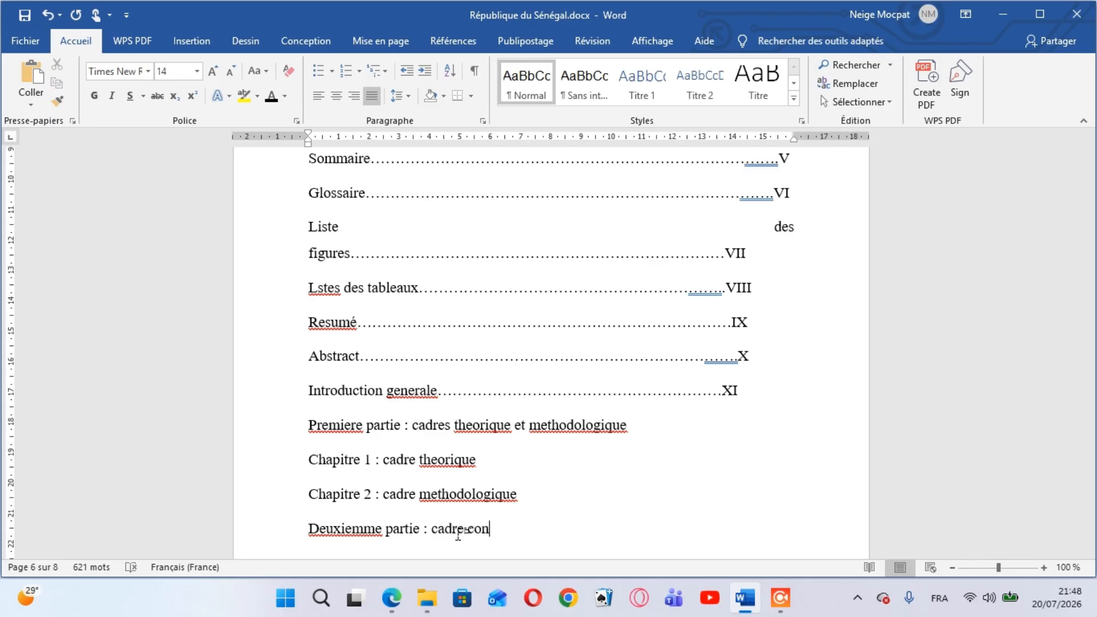
{"action": "type", "text": "ceptuel"}
{"action": "key", "text": "Return"}
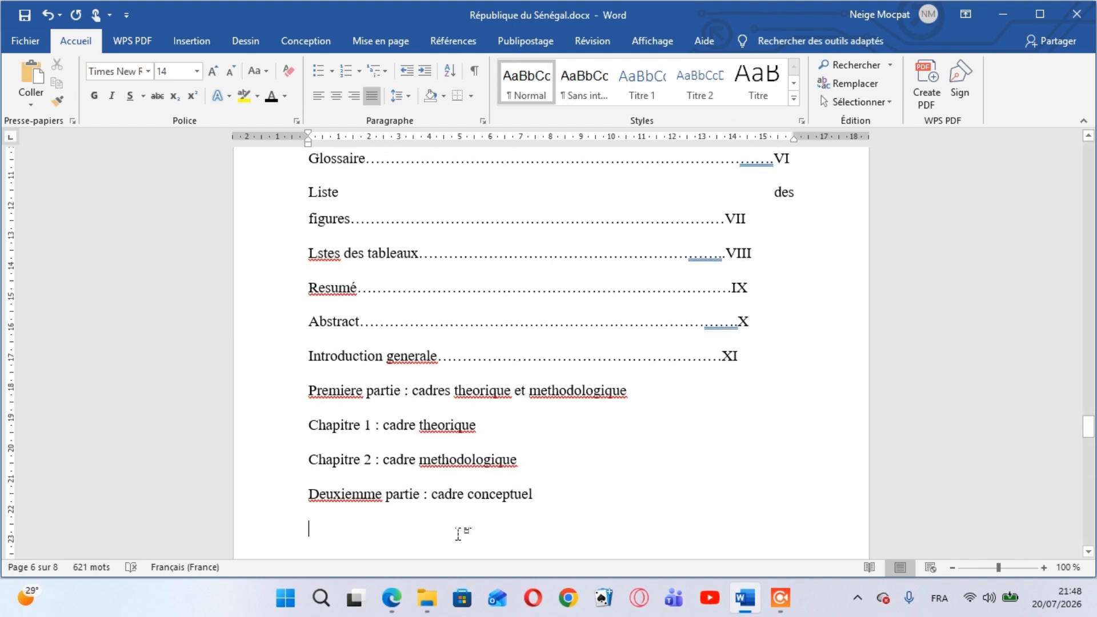
Add the chapter line "Chapitre 3 : generalité sur les reseaux et les securités informatiques" under the second part heading, followed by a new line
{"action": "type", "text": "cha"}
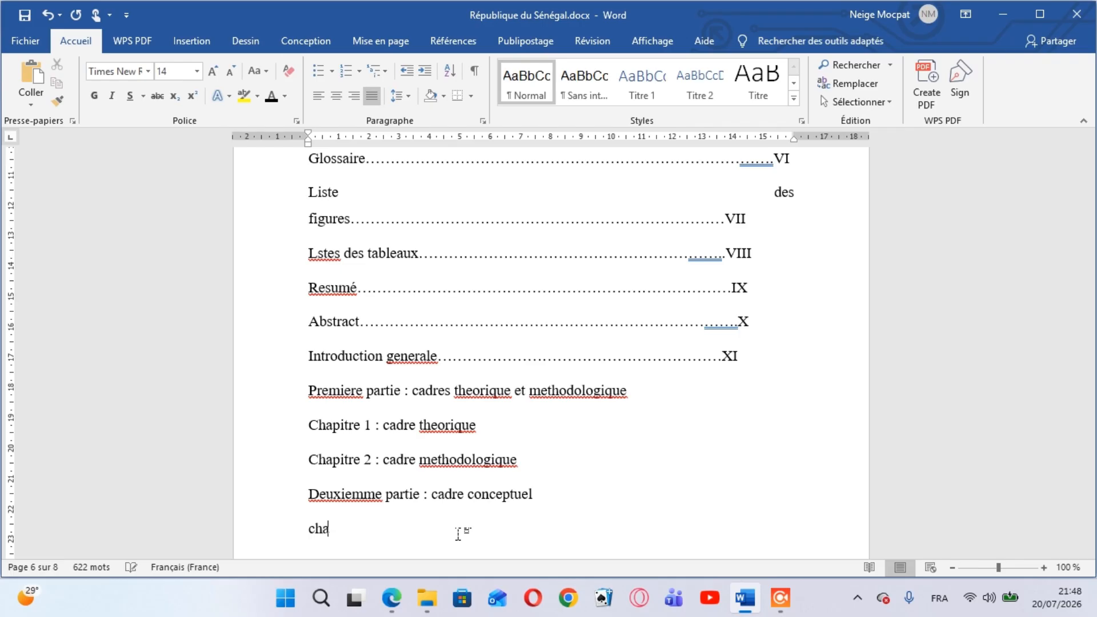
{"action": "type", "text": "pitre "}
{"action": "type", "text": "3"}
{"action": "type", "text": "."}
{"action": "type", "text": "general"}
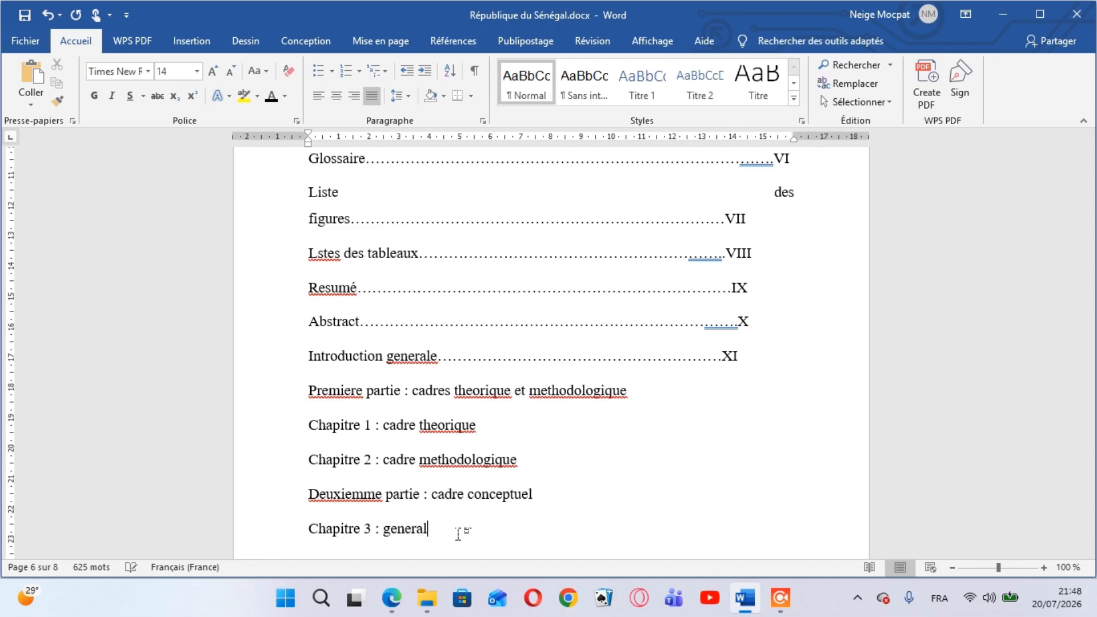
{"action": "type", "text": "ité sur les r"}
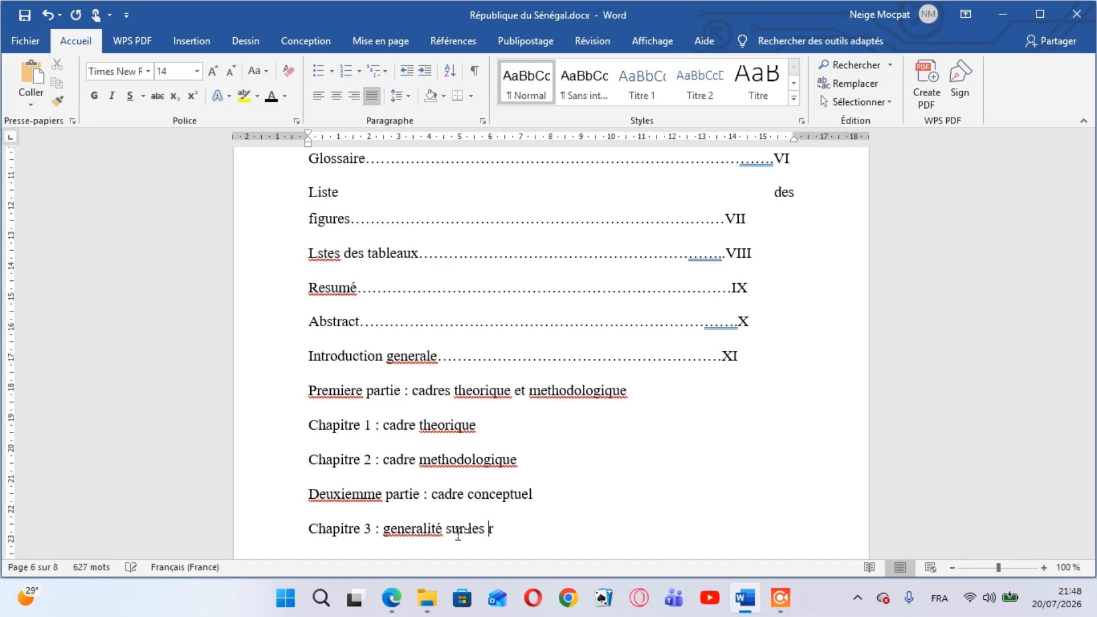
{"action": "type", "text": "eseaux et les "}
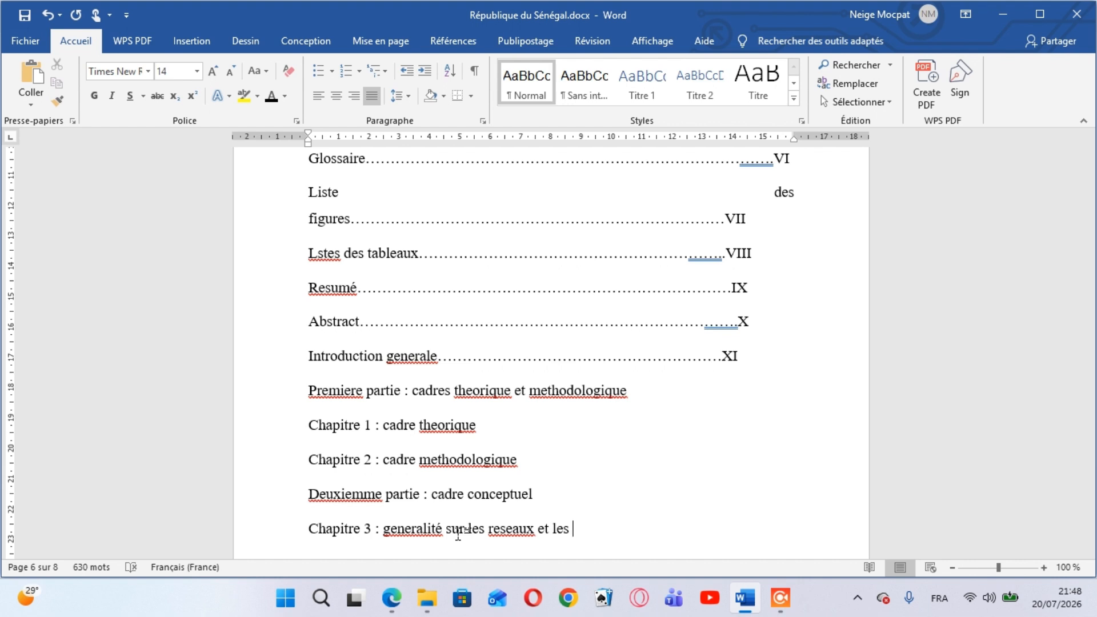
{"action": "type", "text": "securités infor"}
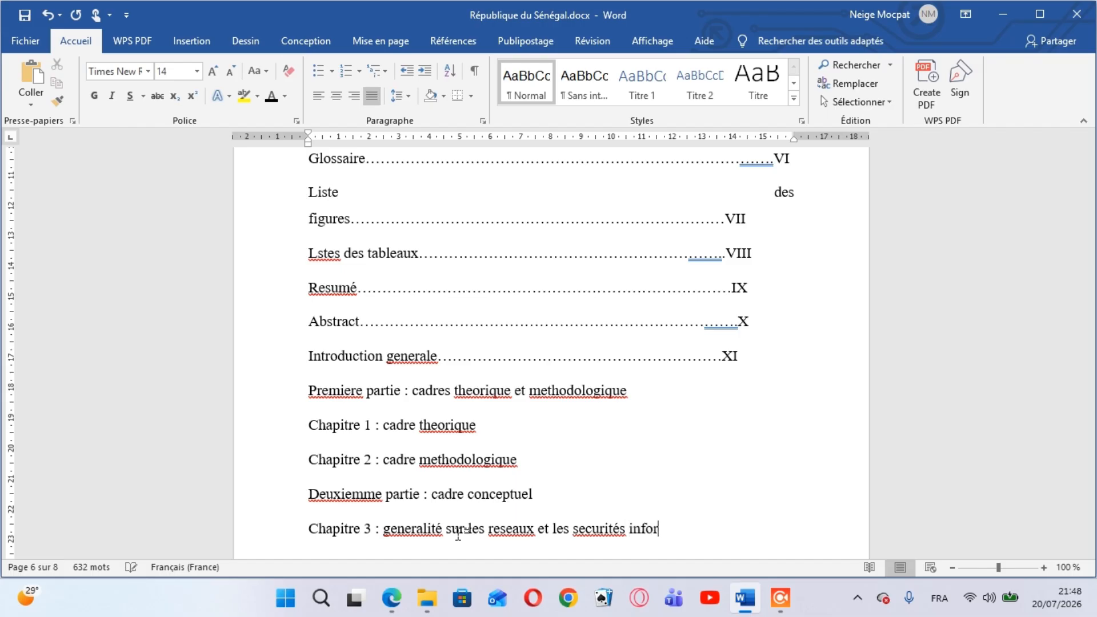
{"action": "type", "text": "matiques"}
{"action": "key", "text": "Return"}
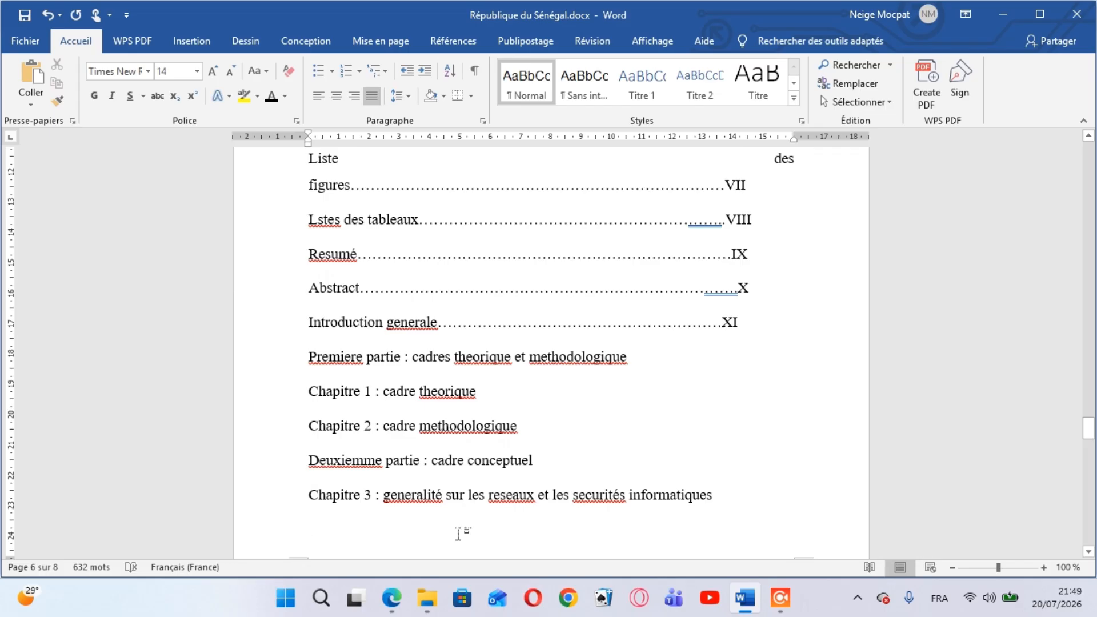
Add the chapter line "Chapitres 4 : système de detection et système de prevention d'intrusion IDS et IPS" below Chapitre 3
{"action": "type", "text": "cha"}
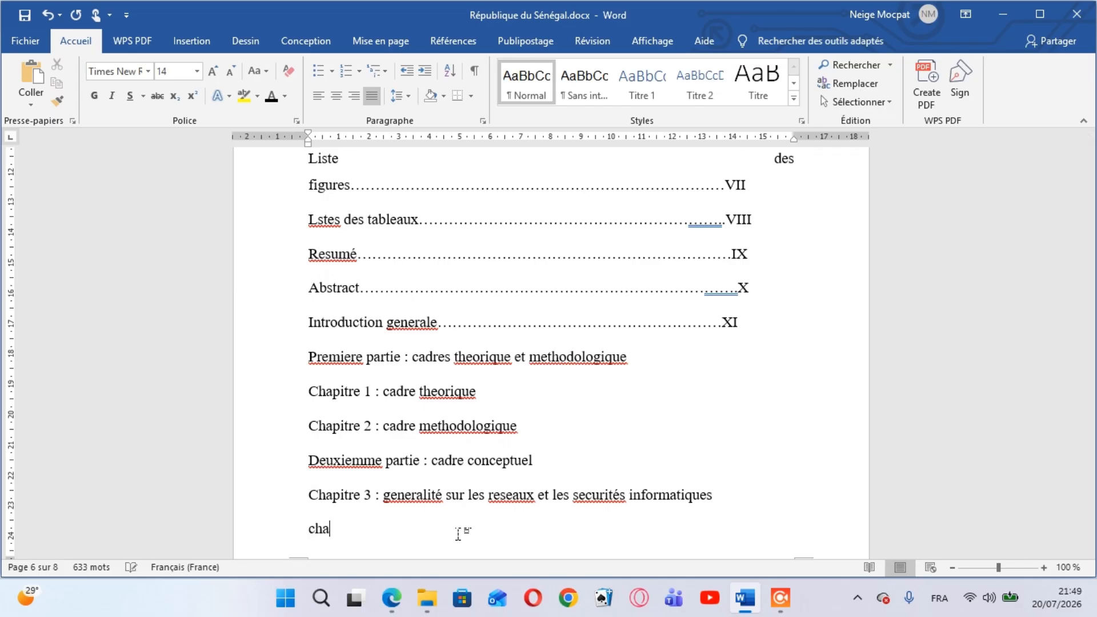
{"action": "type", "text": "pitres 4 :"}
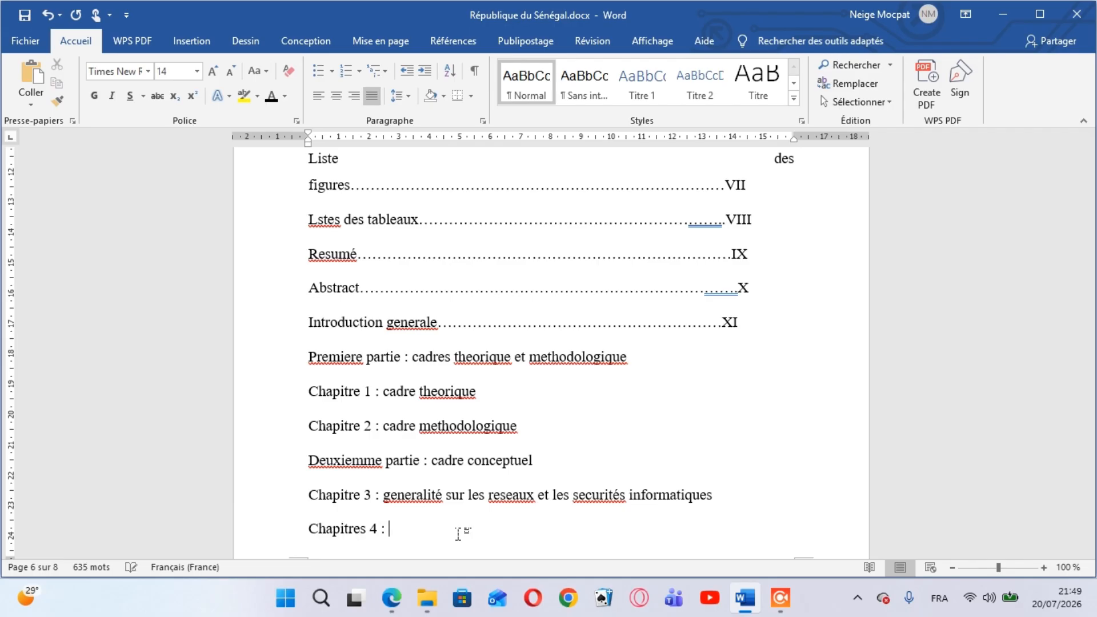
{"action": "type", "text": " syste"}
{"action": "type", "text": "me de detection "}
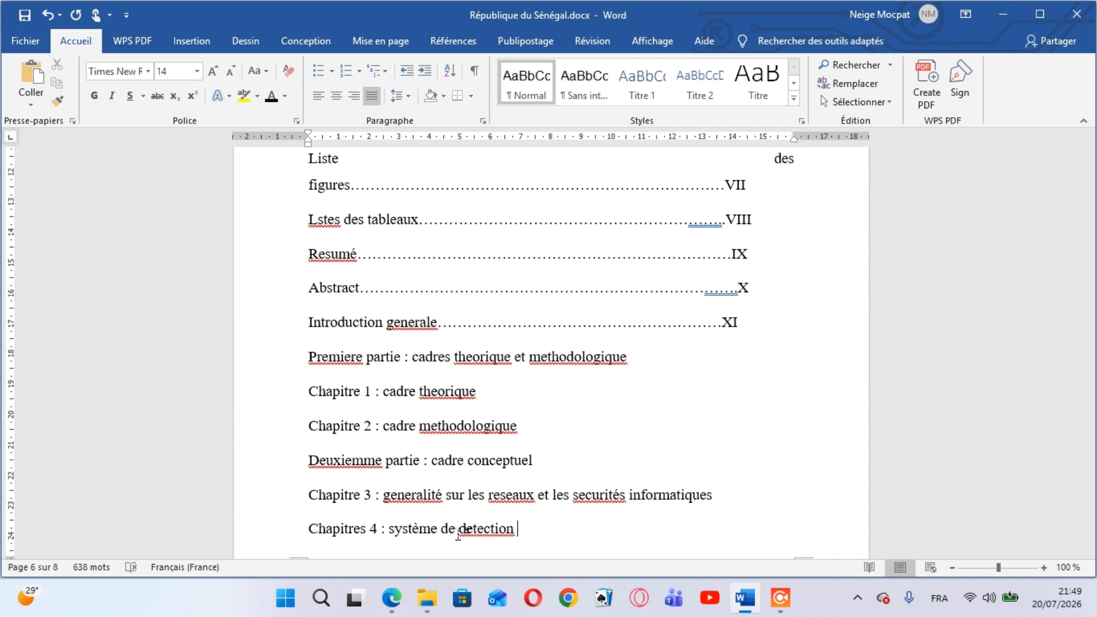
{"action": "type", "text": "et systeme de "}
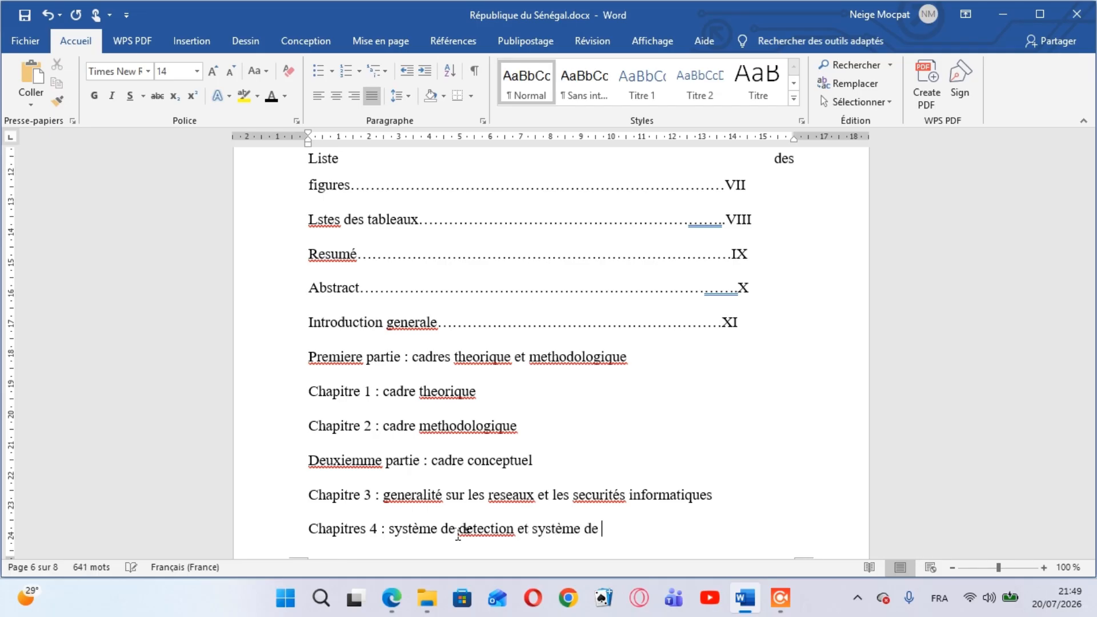
{"action": "type", "text": "prevention "}
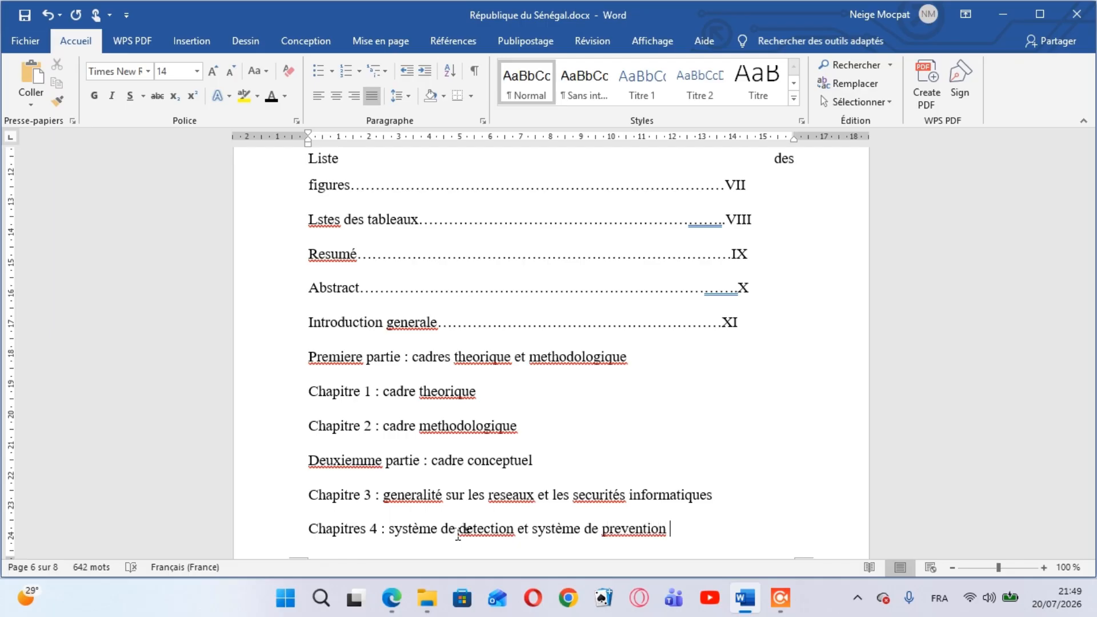
{"action": "type", "text": "d"}
{"action": "key", "text": "BackSpace"}
{"action": "type", "text": "'int"}
{"action": "type", "text": "rusion"}
{"action": "type", "text": " IDS "}
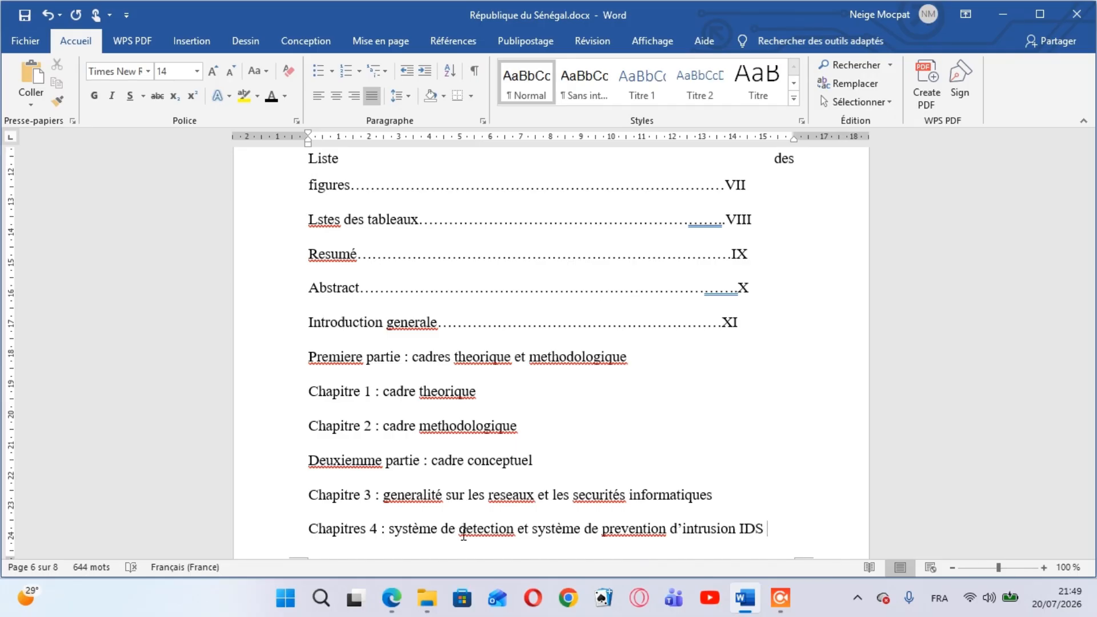
{"action": "type", "text": "et IPS 23"}
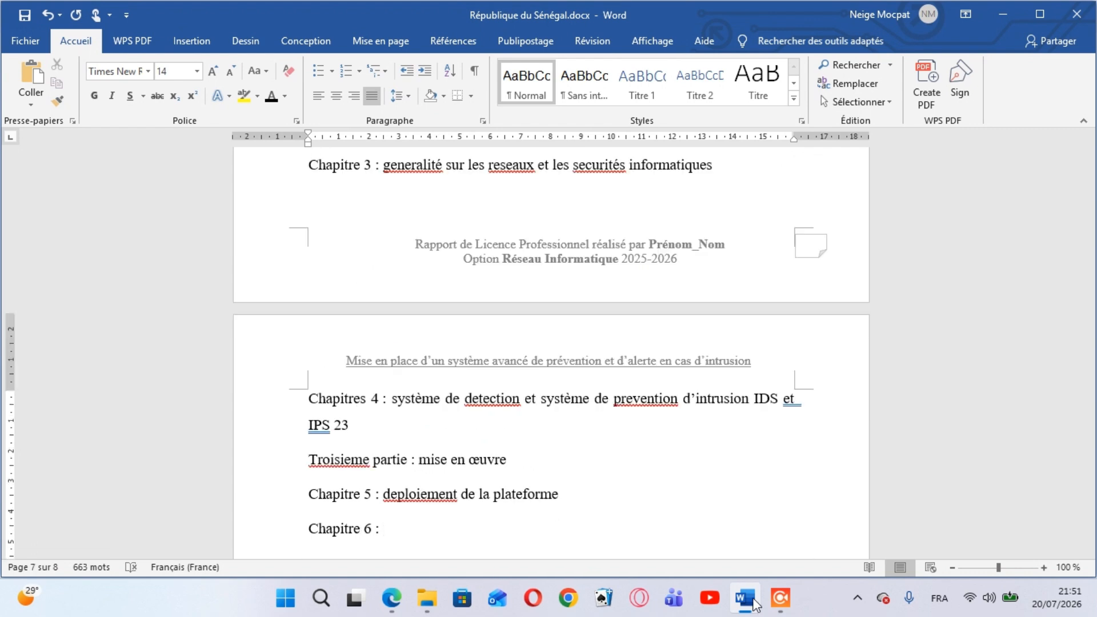
Complete the Chapitre 6 line with the title "implementation et test", followed by a new line
{"action": "type", "text": "implementation"}
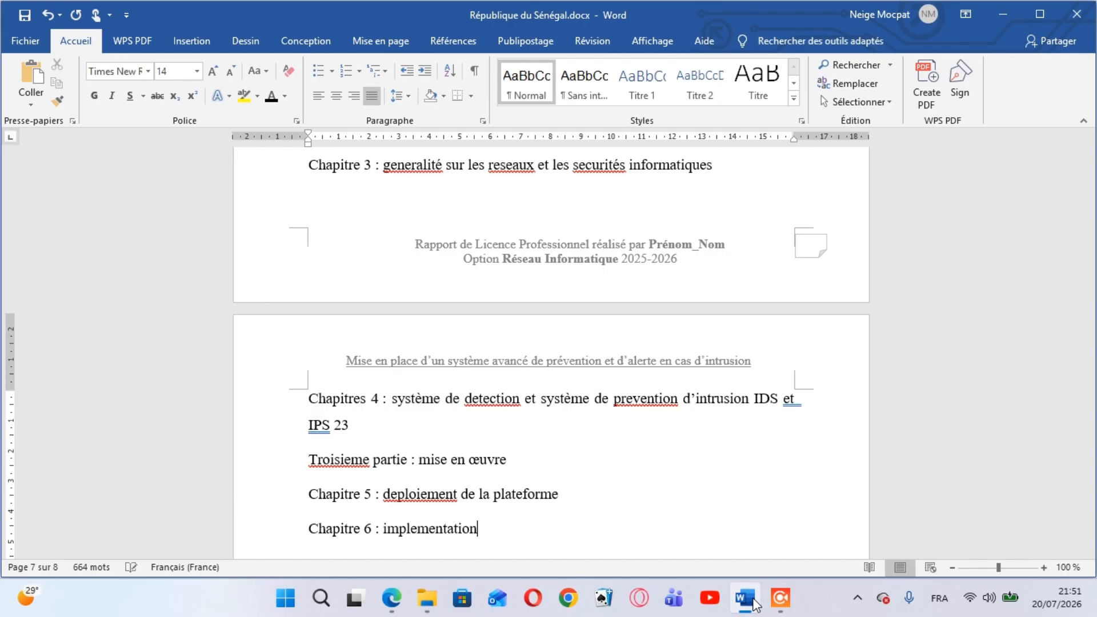
{"action": "type", "text": " et tes"}
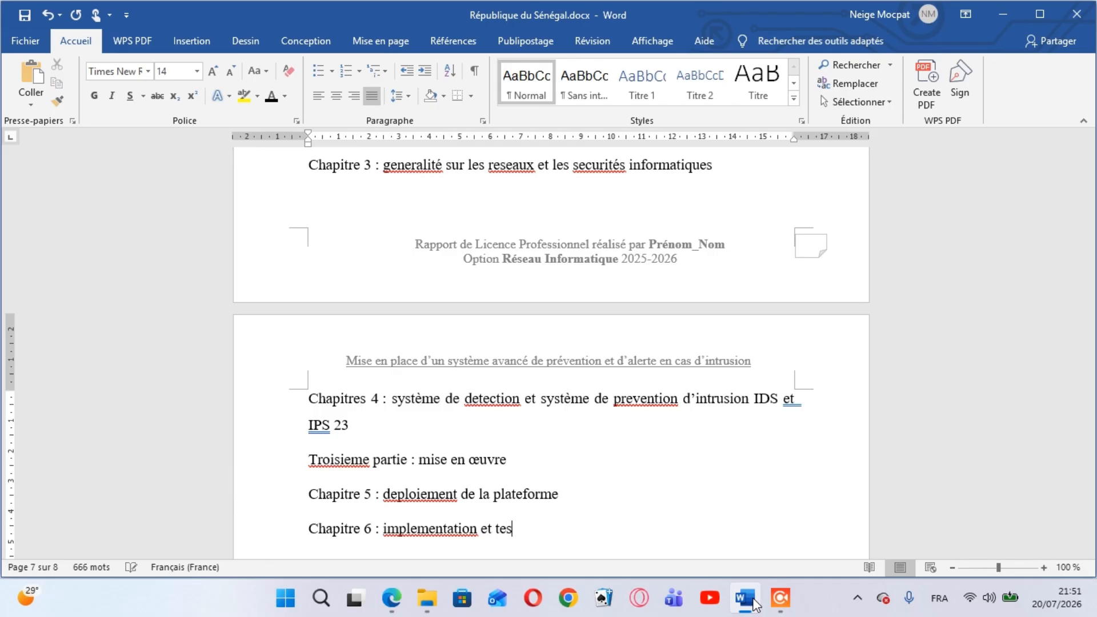
{"action": "type", "text": "t"}
{"action": "key", "text": "Return"}
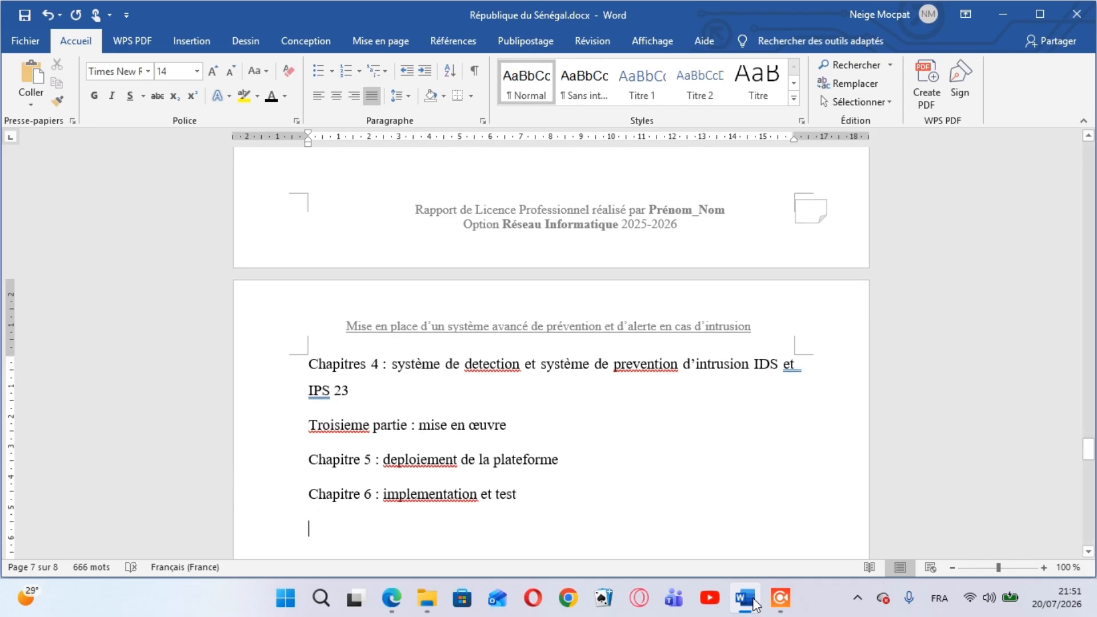
Add the entry "Conclusion generale" below Chapitre 6, followed by a new line
{"action": "type", "text": "concus"}
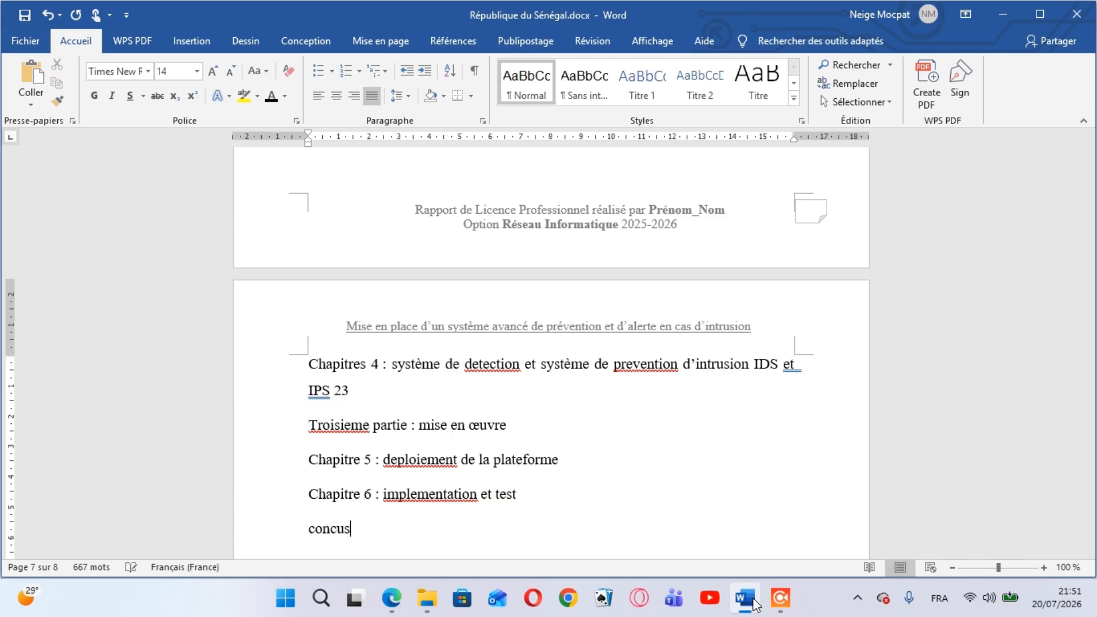
{"action": "key", "text": "BackSpace"}
{"action": "type", "text": "l"}
{"action": "key", "text": "BackSpace"}
{"action": "key", "text": "BackSpace"}
{"action": "key", "text": "BackSpace"}
{"action": "type", "text": "clusion generale"}
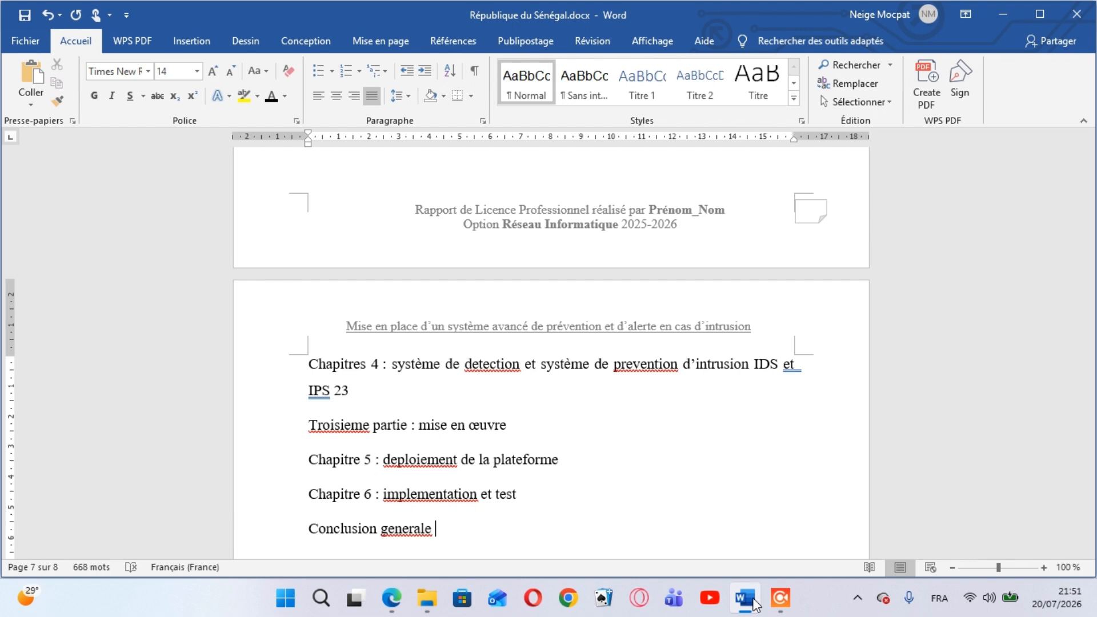
{"action": "key", "text": "Return"}
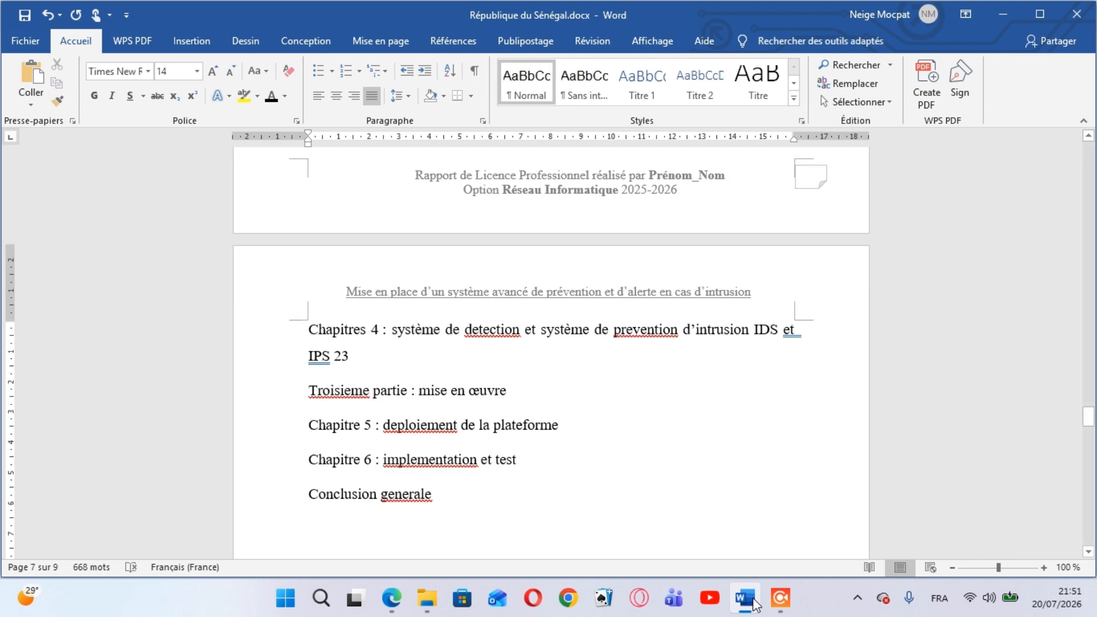
Add the entry "Bibliographies" below the general conclusion, followed by a new line
{"action": "type", "text": "blio"}
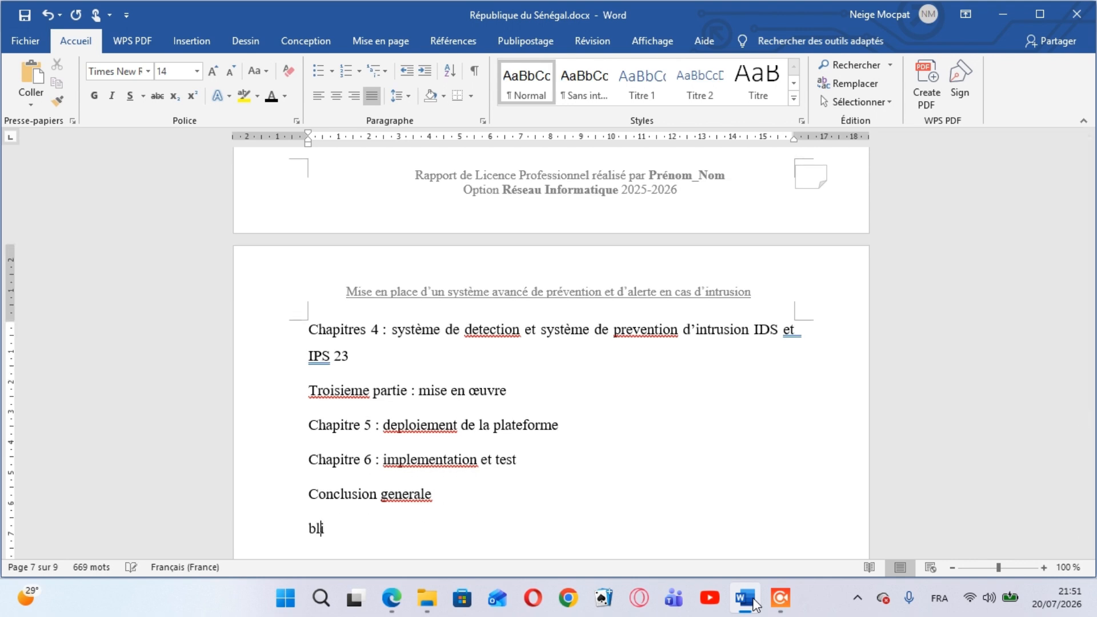
{"action": "key", "text": "BackSpace"}
{"action": "key", "text": "BackSpace"}
{"action": "key", "text": "BackSpace"}
{"action": "type", "text": "ibliograph"}
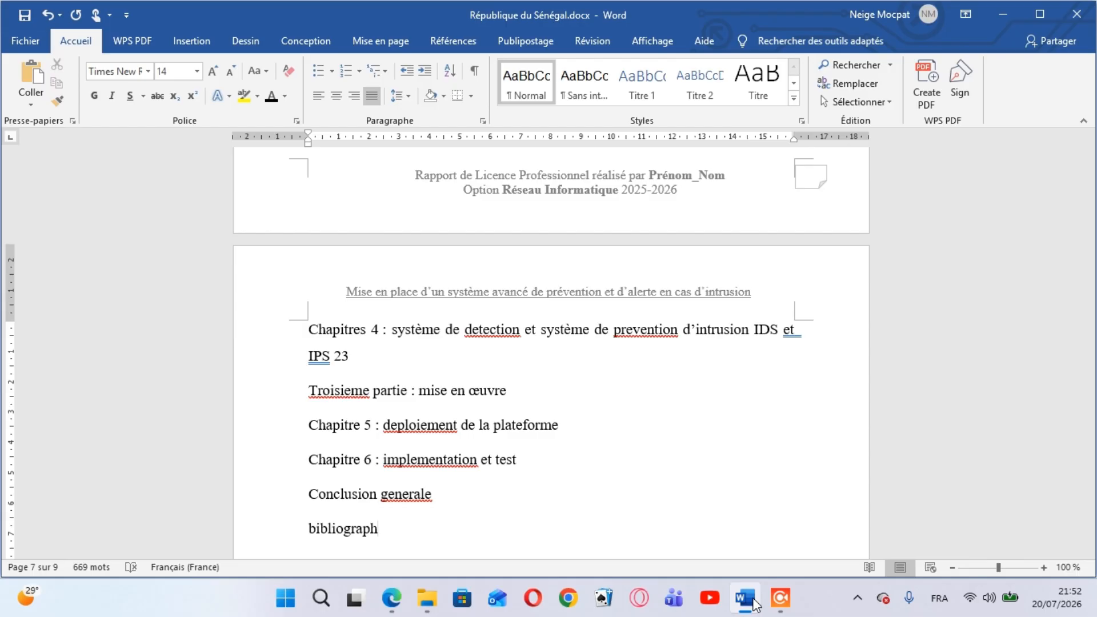
{"action": "type", "text": "ies"}
{"action": "key", "text": "Return"}
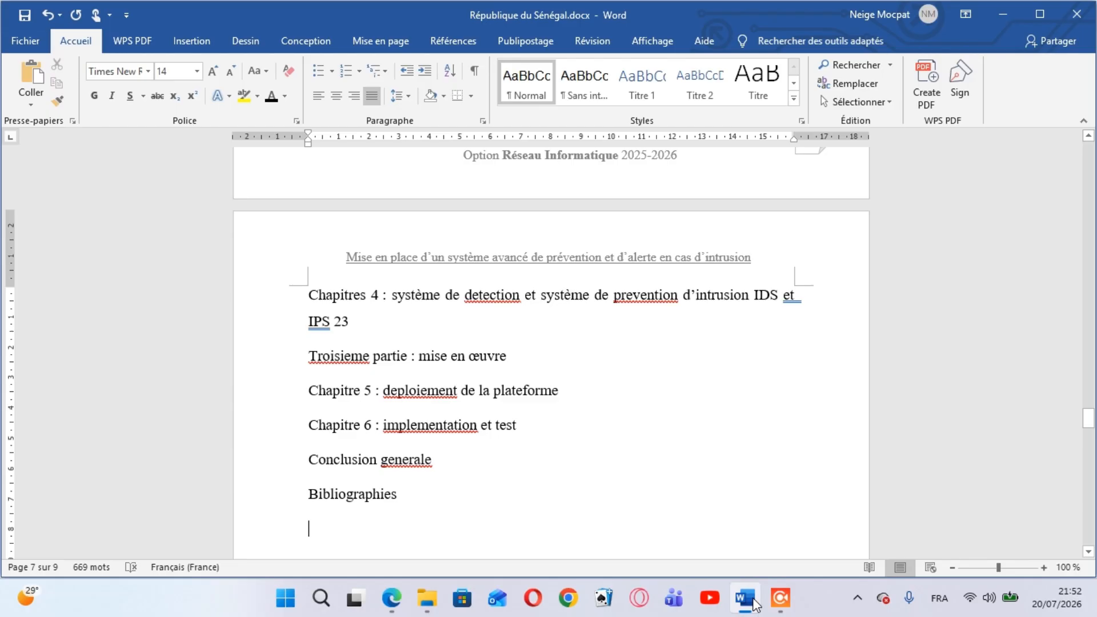
Add the entries "Webographie" and "Annexes" on separate lines below Bibliographies, followed by a new line
{"action": "type", "text": "webo"}
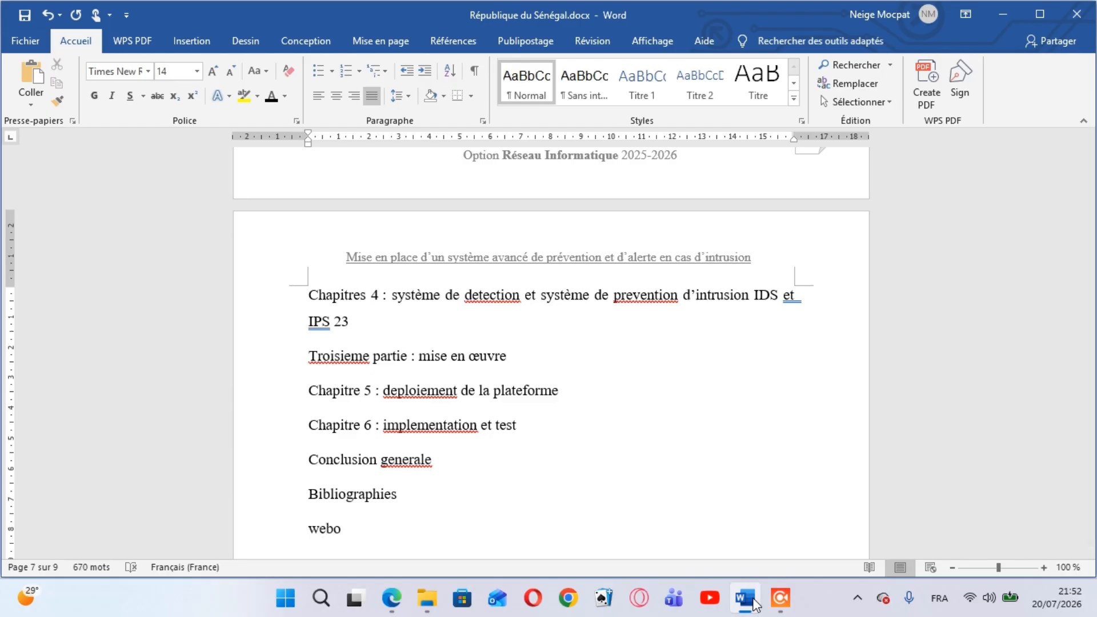
{"action": "type", "text": "graphie"}
{"action": "key", "text": "Return"}
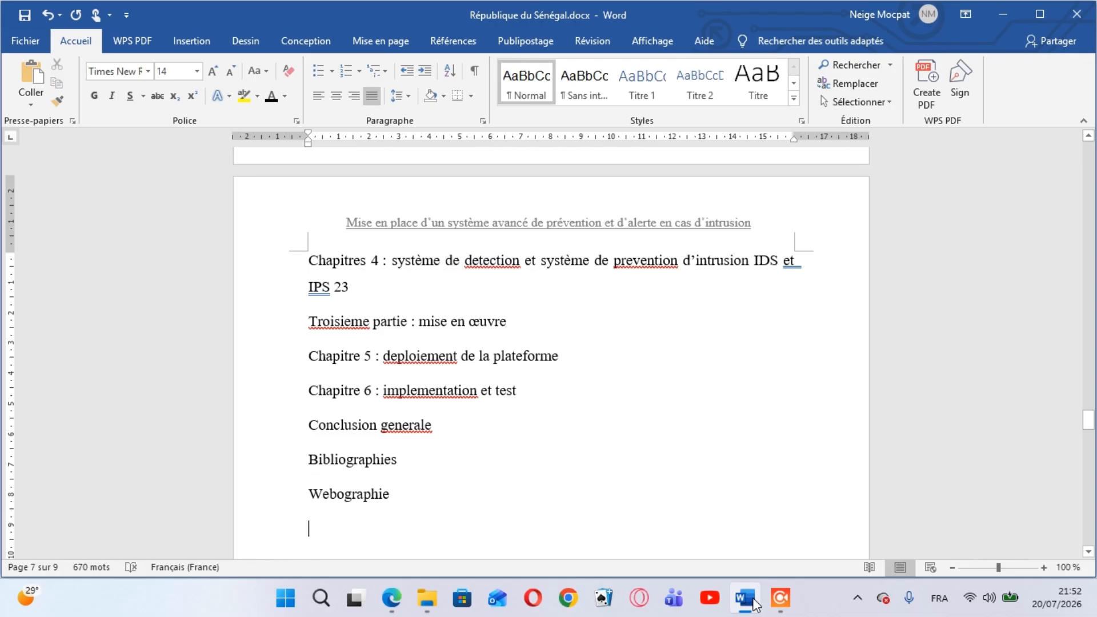
{"action": "type", "text": "ann"}
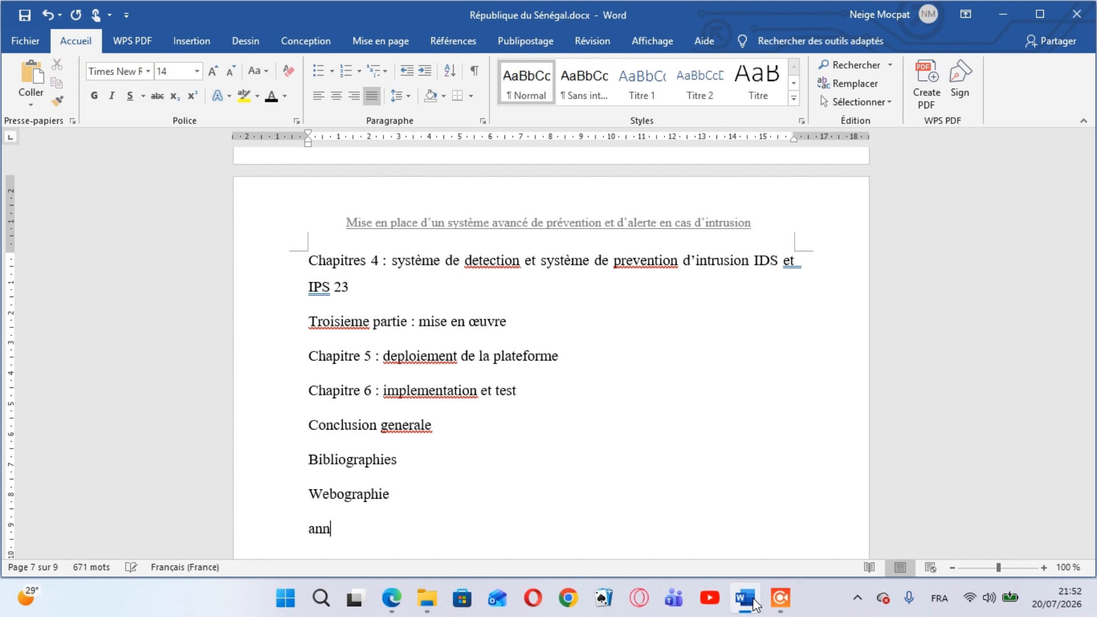
{"action": "type", "text": "exes"}
{"action": "key", "text": "Return"}
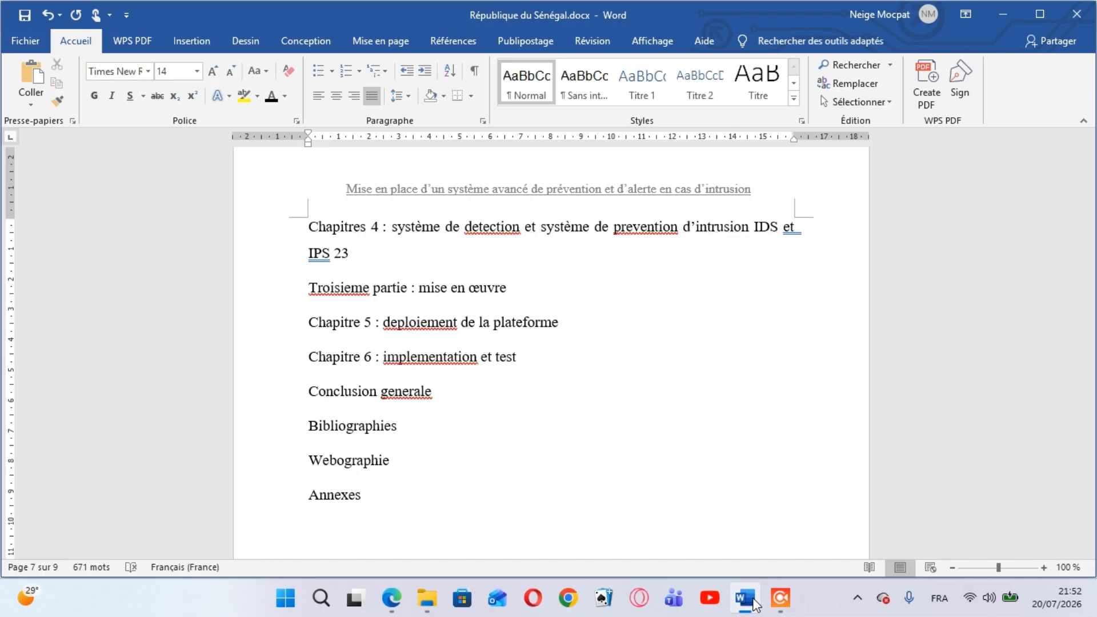
Add the closing entry "Tables des matieres" below Annexes
{"action": "type", "text": "tables des matite"}
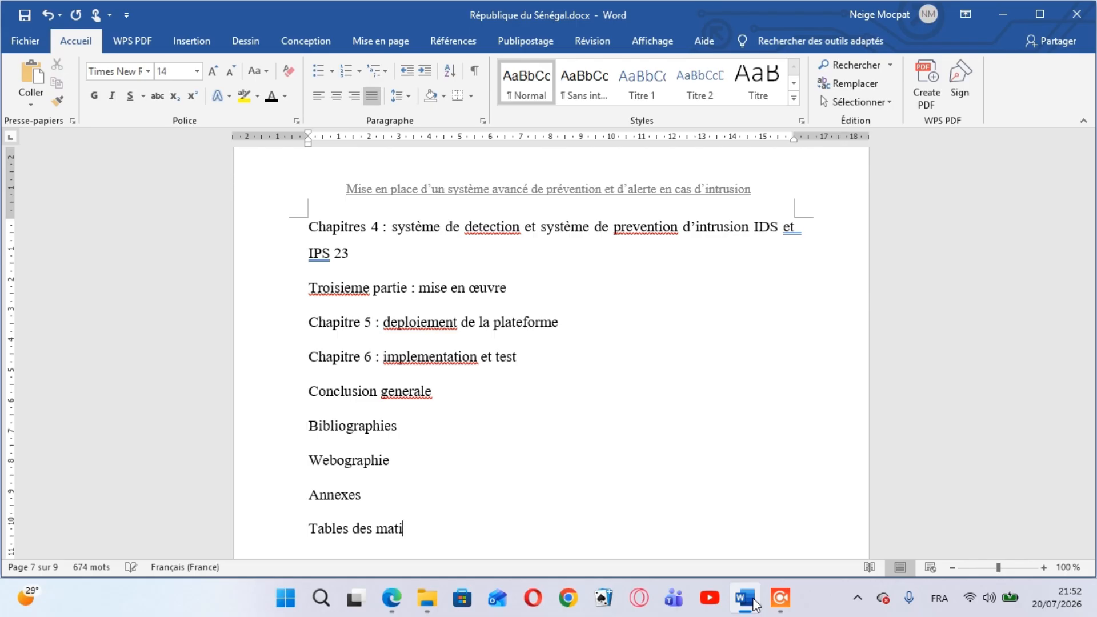
{"action": "key", "text": "BackSpace"}
{"action": "type", "text": "eres"}
Review the dotted Sommaire entries from the dedication down to the general introduction
{"action": "key", "text": "Up"}
{"action": "key", "text": "Up"}
{"action": "key", "text": "Up"}
{"action": "key", "text": "Up"}
{"action": "key", "text": "Up"}
{"action": "key", "text": "Up"}
{"action": "key", "text": "Up"}
{"action": "key", "text": "Up"}
{"action": "key", "text": "Up"}
{"action": "key", "text": "Up"}
{"action": "key", "text": "Up"}
{"action": "key", "text": "Up"}
{"action": "key", "text": "Up"}
{"action": "key", "text": "Up"}
{"action": "key", "text": "Up"}
{"action": "key", "text": "Up"}
{"action": "key", "text": "Up"}
{"action": "key", "text": "Up"}
{"action": "key", "text": "Up"}
{"action": "key", "text": "Up"}
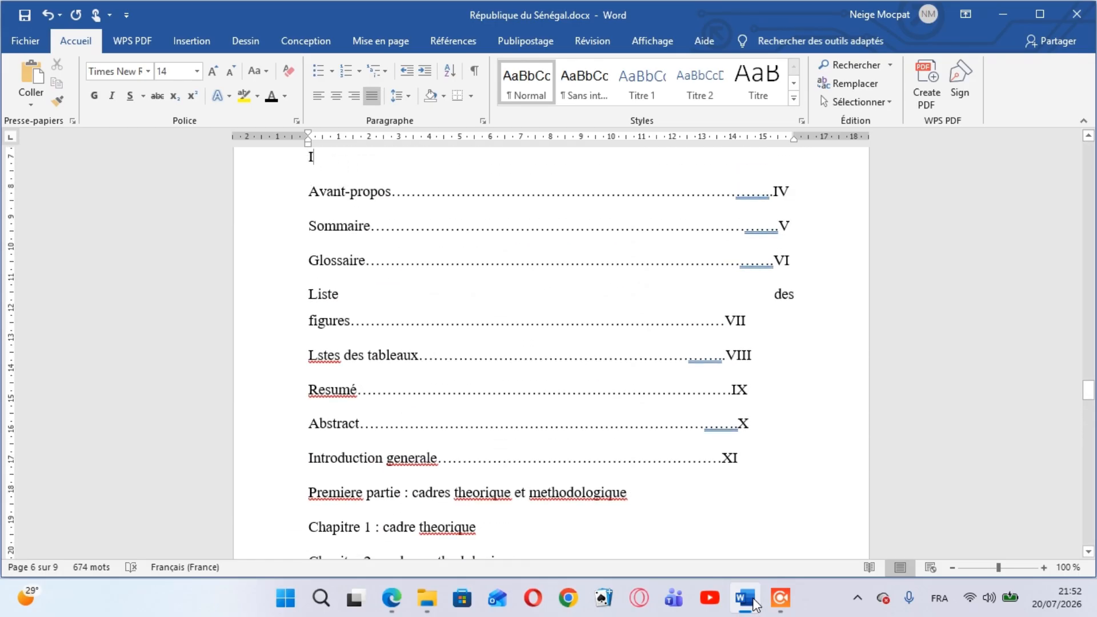
{"action": "key", "text": "Down"}
{"action": "key", "text": "Down"}
{"action": "key", "text": "Down"}
{"action": "key", "text": "Down"}
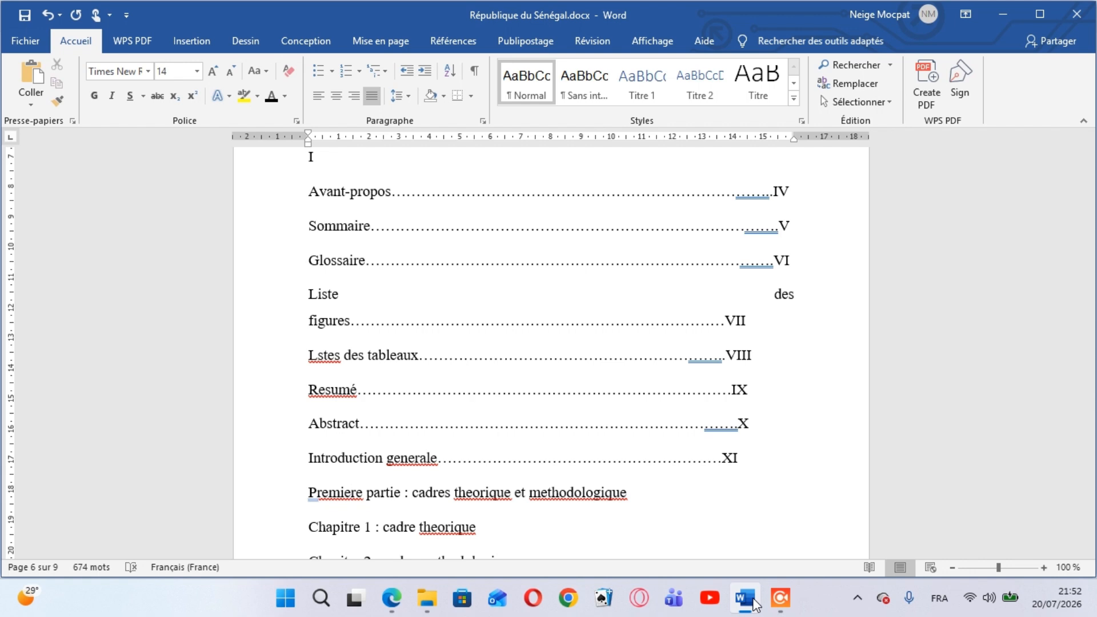
{"action": "scroll", "coordinate": [753, 604], "scroll_direction": "up", "scroll_amount": 3}
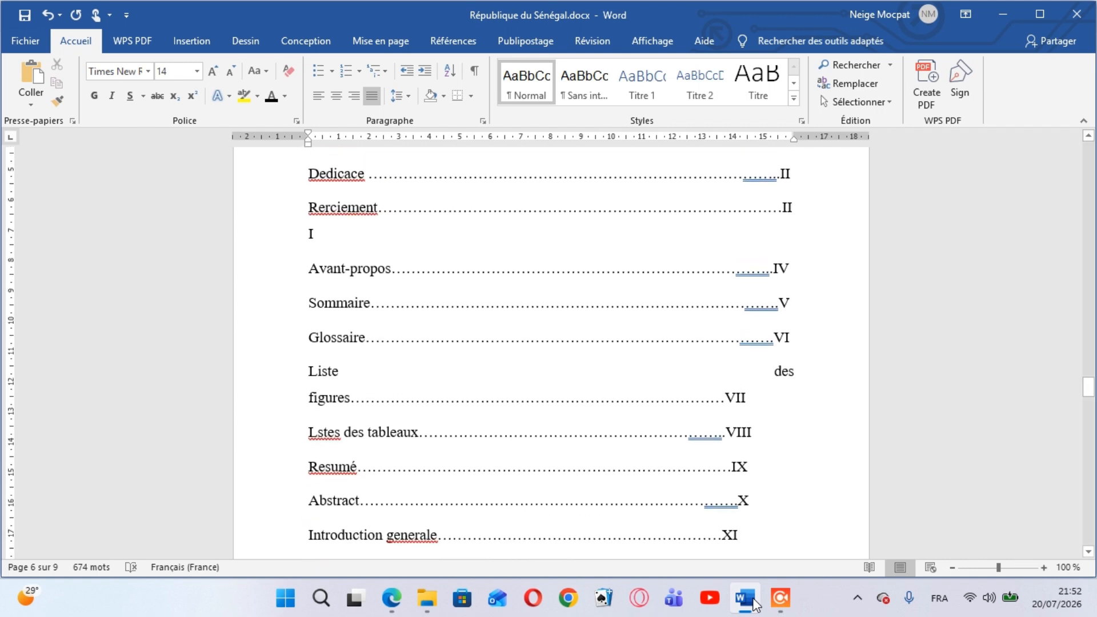
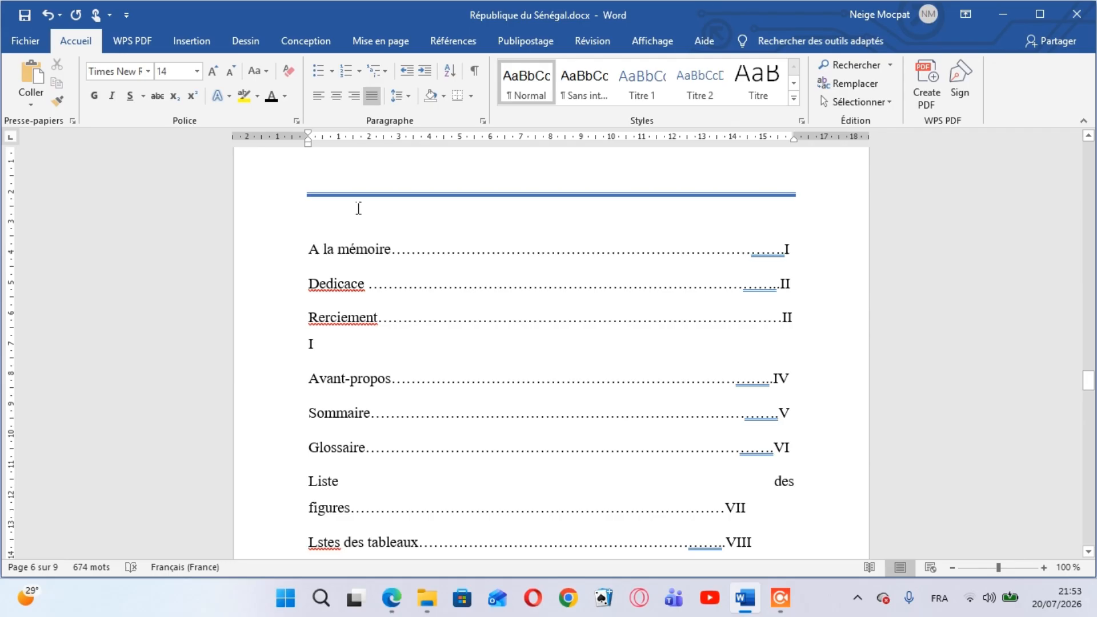
Start a spelling and grammar check and correct the first part's entry to "Première partie : cadres théoriques et méthodologique"
{"action": "left_click", "coordinate": [579, 52]}
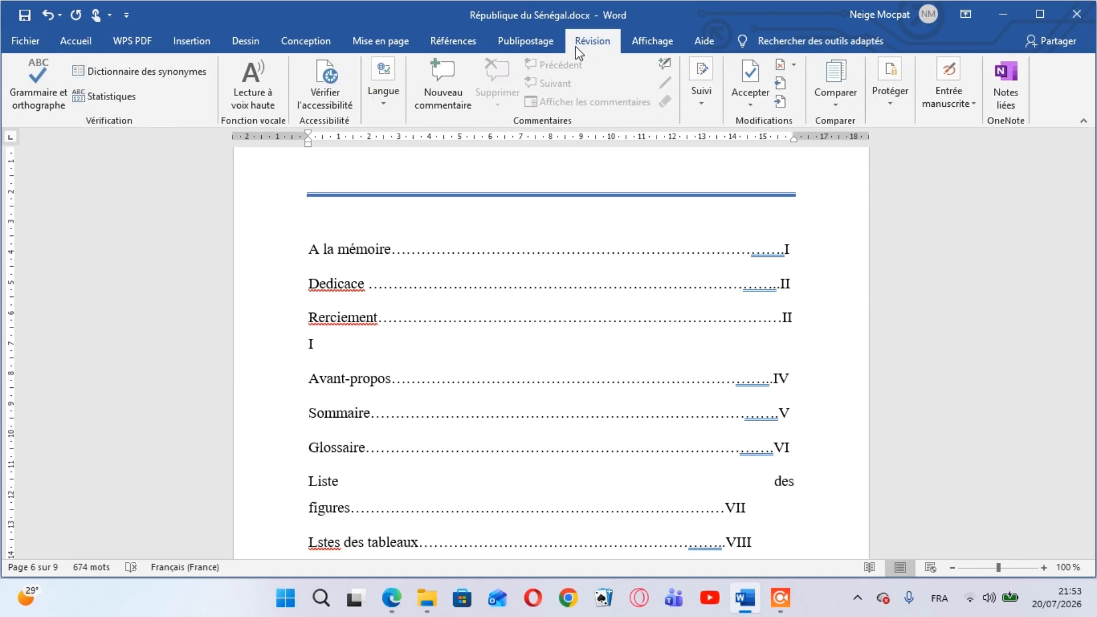
{"action": "left_click", "coordinate": [33, 98]}
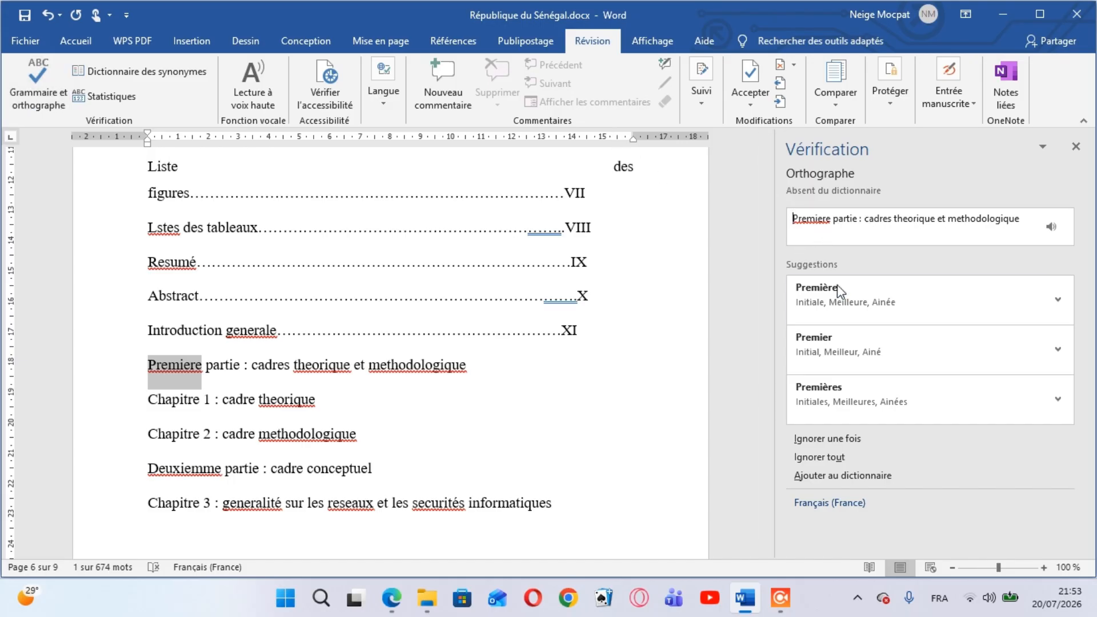
{"action": "left_click", "coordinate": [828, 299]}
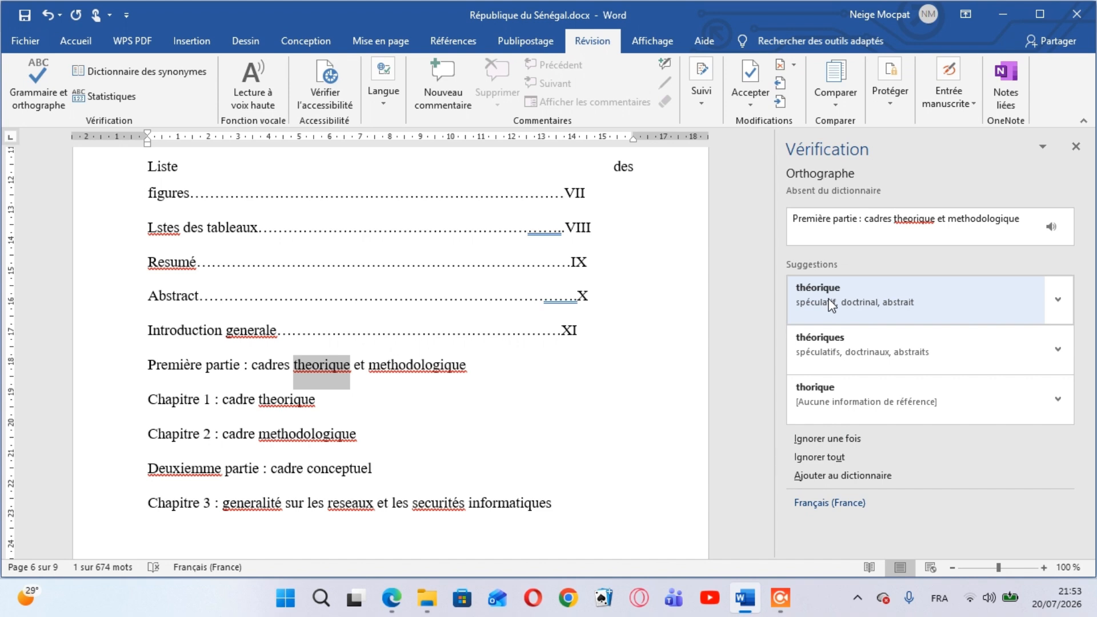
{"action": "left_click", "coordinate": [830, 303]}
{"action": "left_click", "coordinate": [828, 298]}
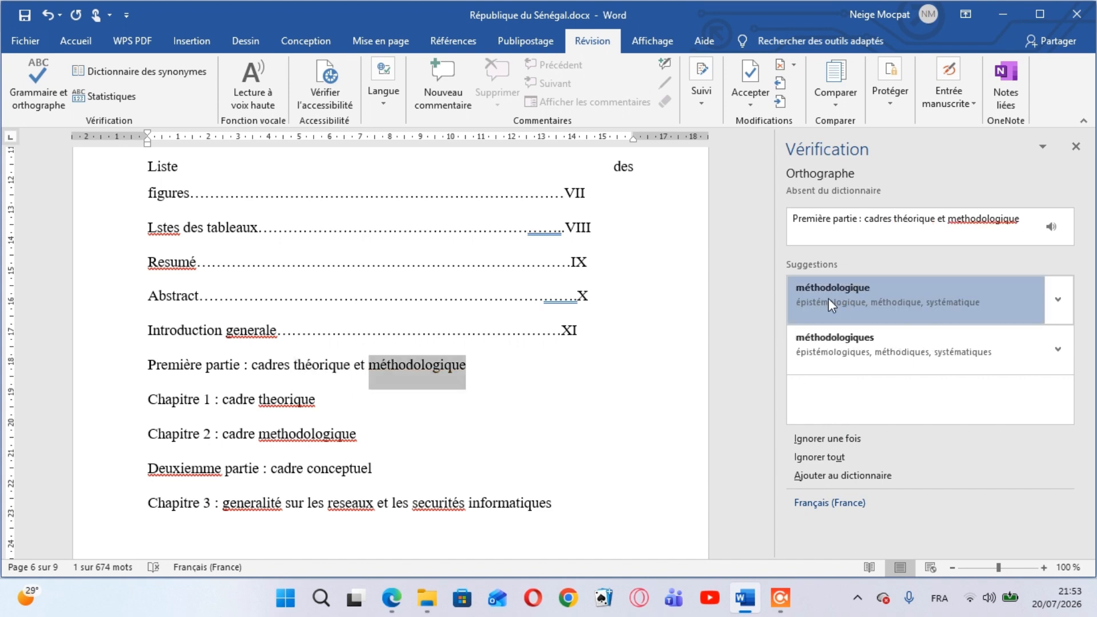
{"action": "left_click", "coordinate": [832, 300]}
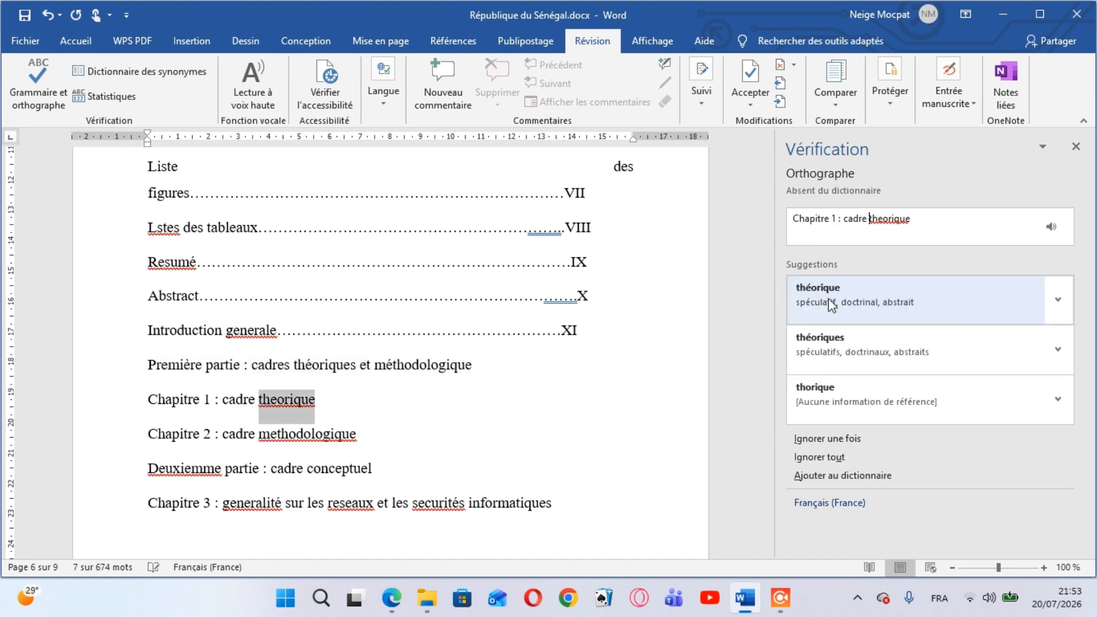
Accept the spellings "théorique" in Chapitre 1, "méthodologique" in Chapitre 2 and "Deuxième" in the second part's entry
{"action": "left_click", "coordinate": [830, 301]}
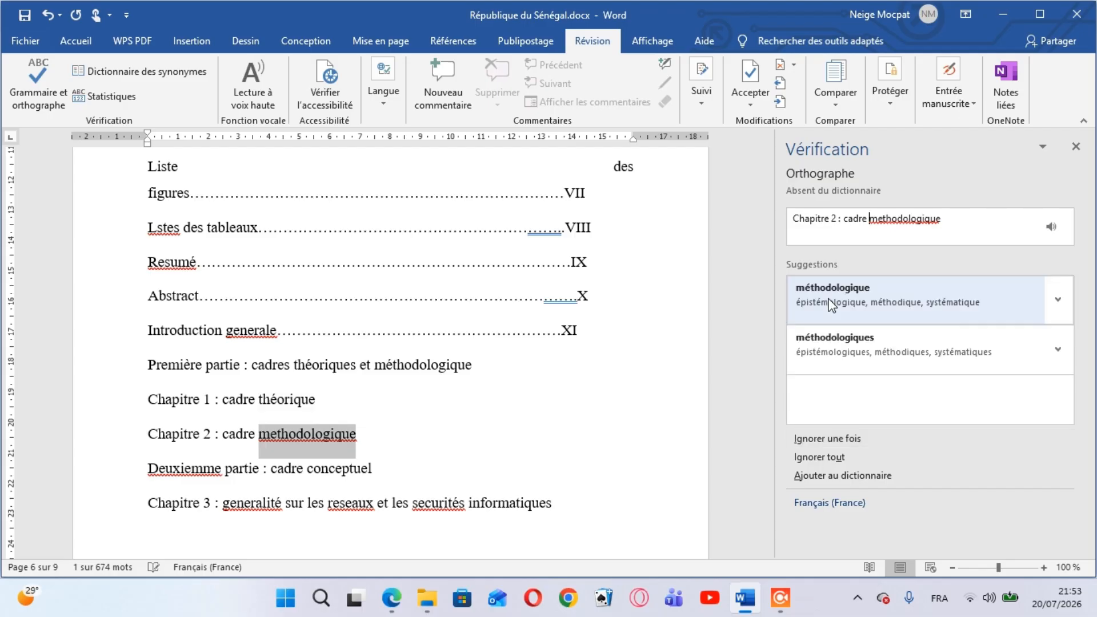
{"action": "left_click", "coordinate": [829, 302]}
{"action": "left_click", "coordinate": [829, 300]}
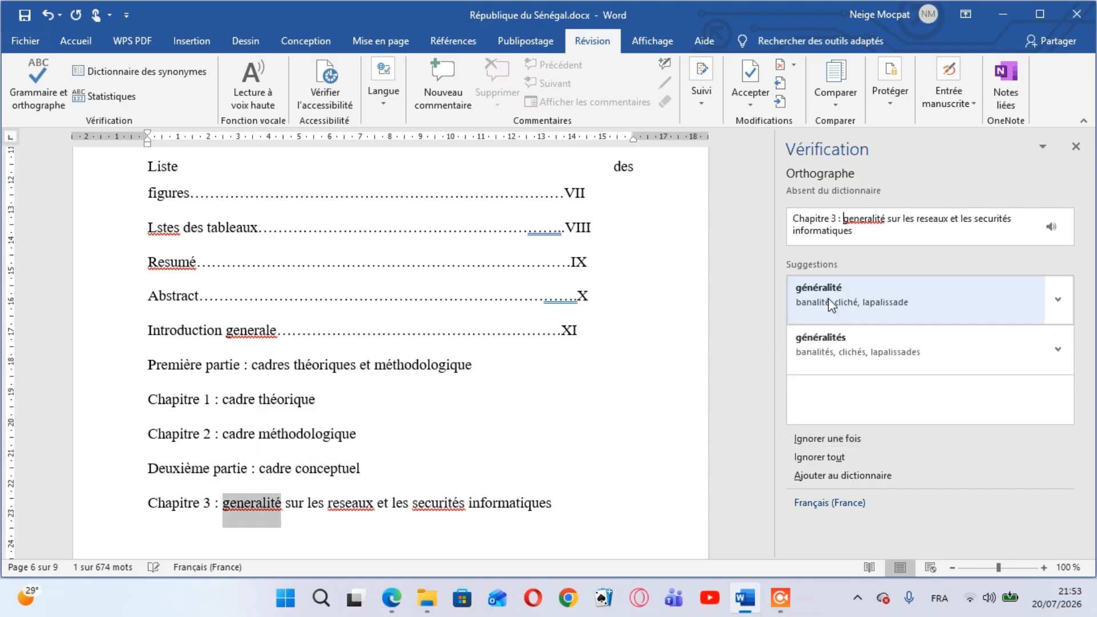
Correct the Chapitre 3 entry by accepting the spellings "généralité", "réseaux" and "sécurités"
{"action": "left_click", "coordinate": [829, 300]}
{"action": "left_click", "coordinate": [830, 301]}
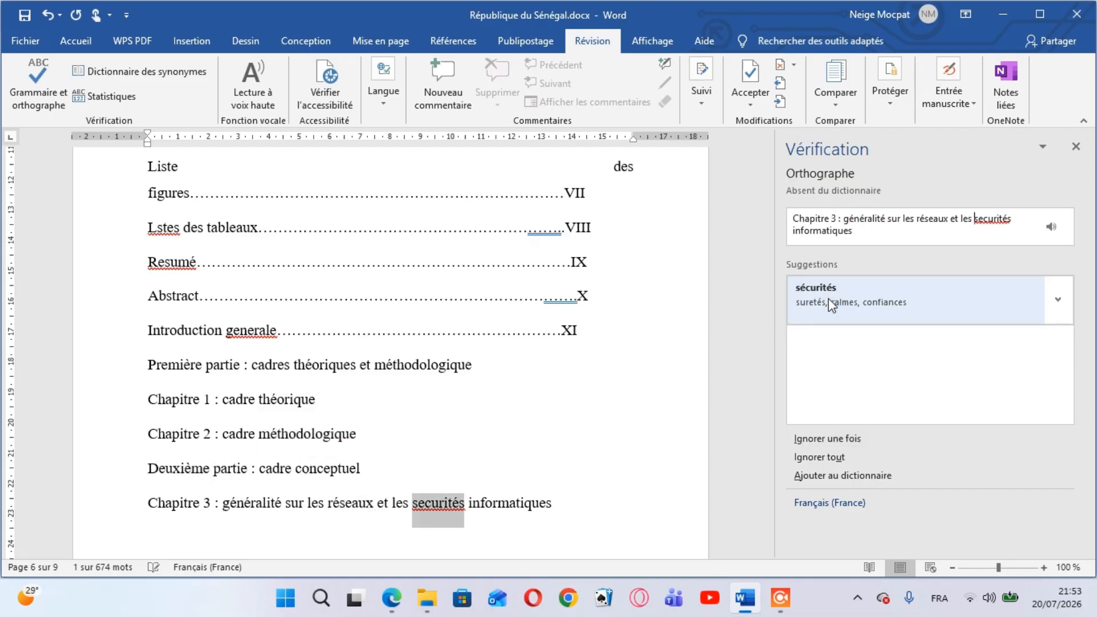
{"action": "left_click", "coordinate": [829, 302]}
Accept "détection", "prévention" and "et IPS" in the Chapitres 4 entry, and "Troisième" in the third part's entry
{"action": "left_click", "coordinate": [830, 301]}
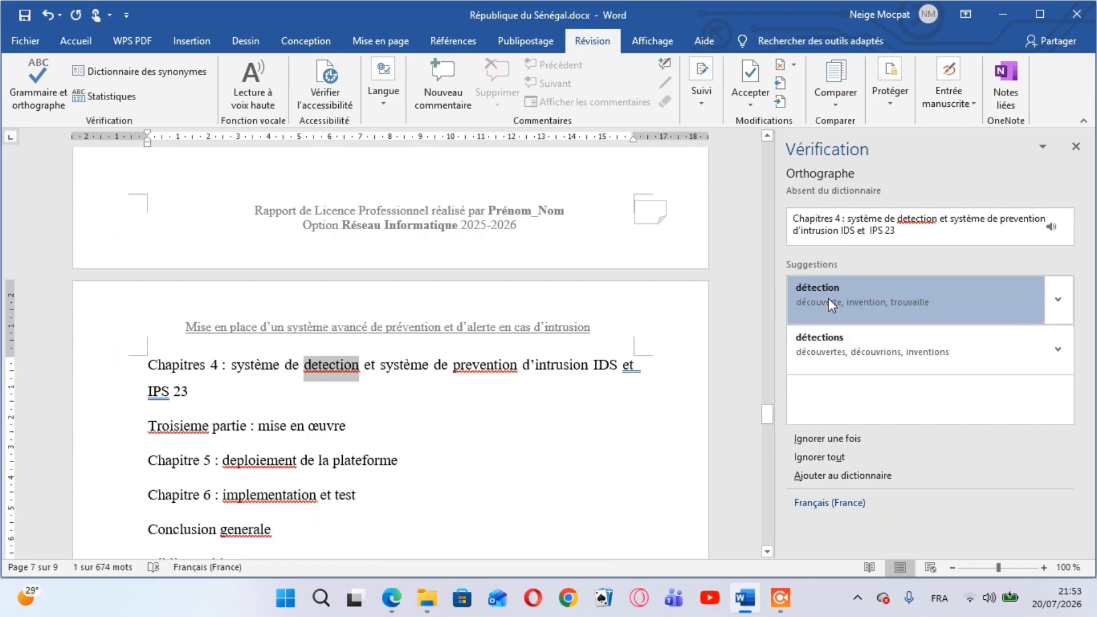
{"action": "left_click", "coordinate": [829, 301]}
{"action": "left_click", "coordinate": [829, 301]}
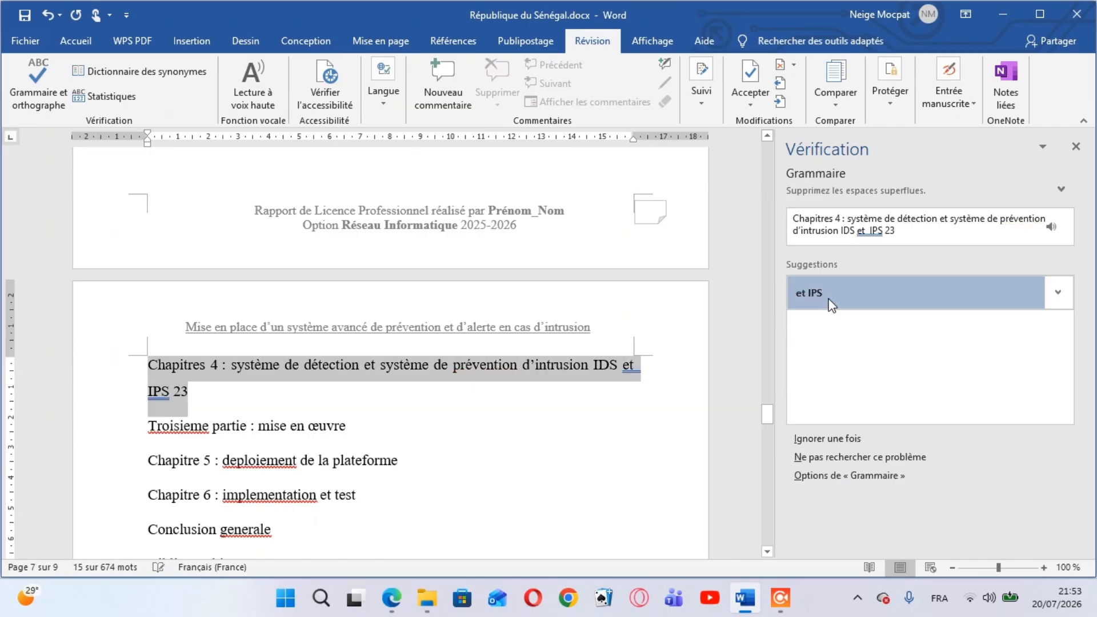
{"action": "left_click", "coordinate": [829, 301]}
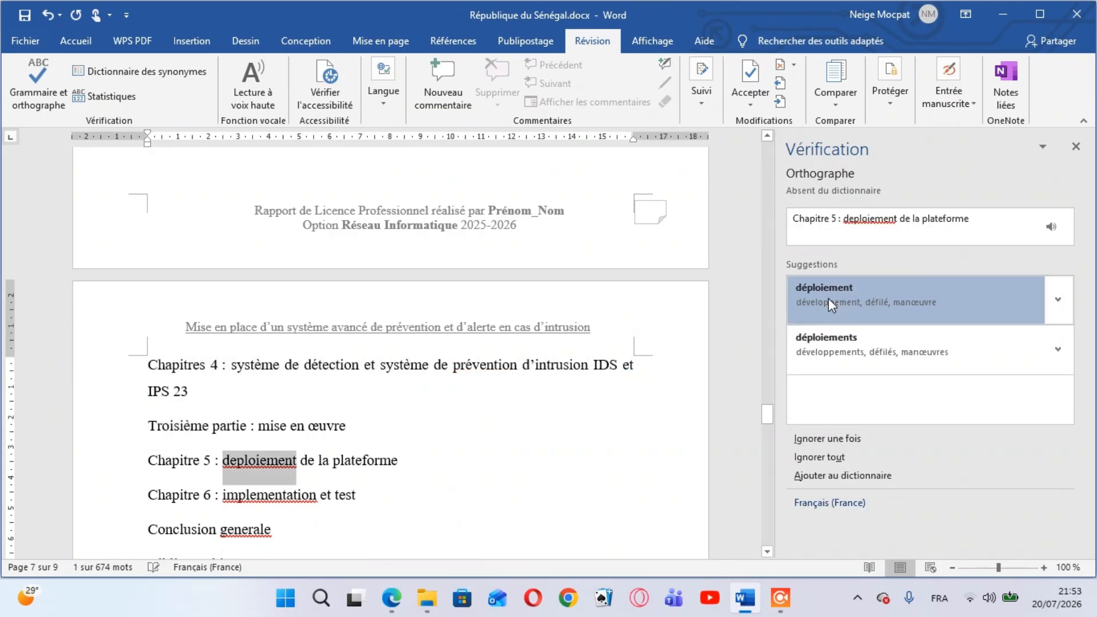
Accept the spellings "déploiement" in Chapitre 5, "implémentation" in Chapitre 6 and "générale" in the conclusion entry
{"action": "left_click", "coordinate": [830, 301]}
{"action": "left_click", "coordinate": [829, 301]}
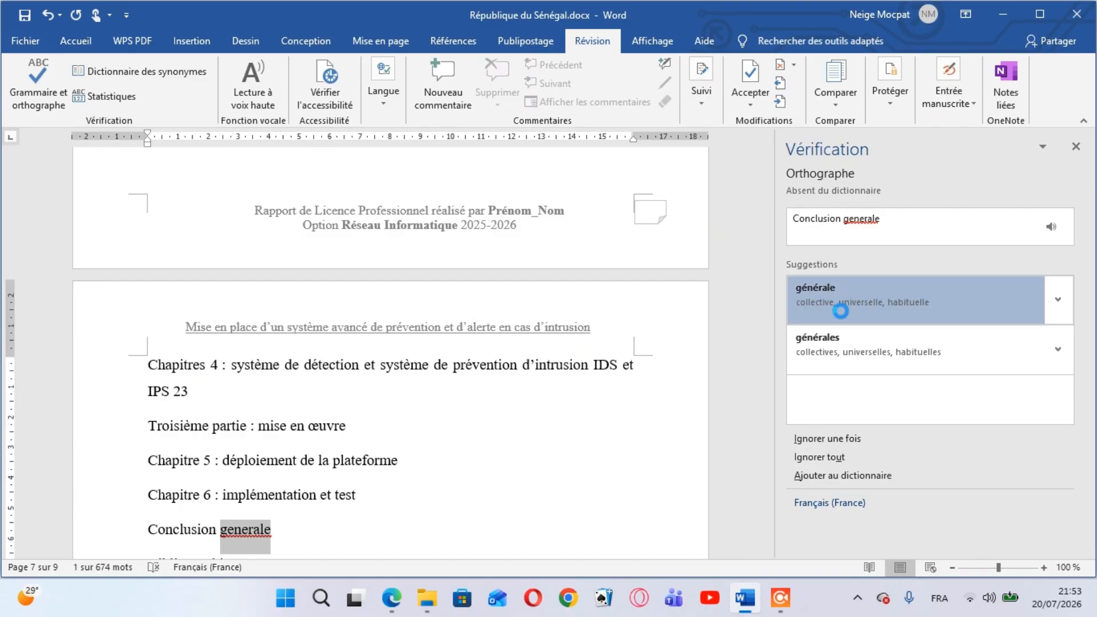
{"action": "left_click", "coordinate": [829, 301]}
{"action": "left_click", "coordinate": [829, 301]}
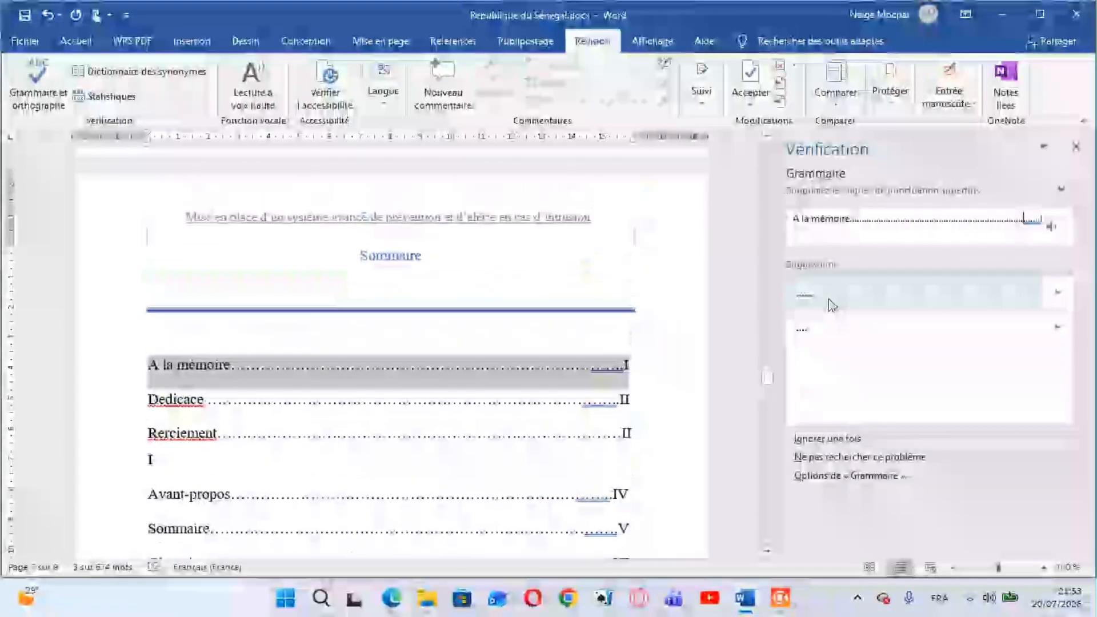
Trim the surplus dots in the "A la mémoire" and dedication entries and accept the spelling "Dédicace"
{"action": "left_click", "coordinate": [832, 305]}
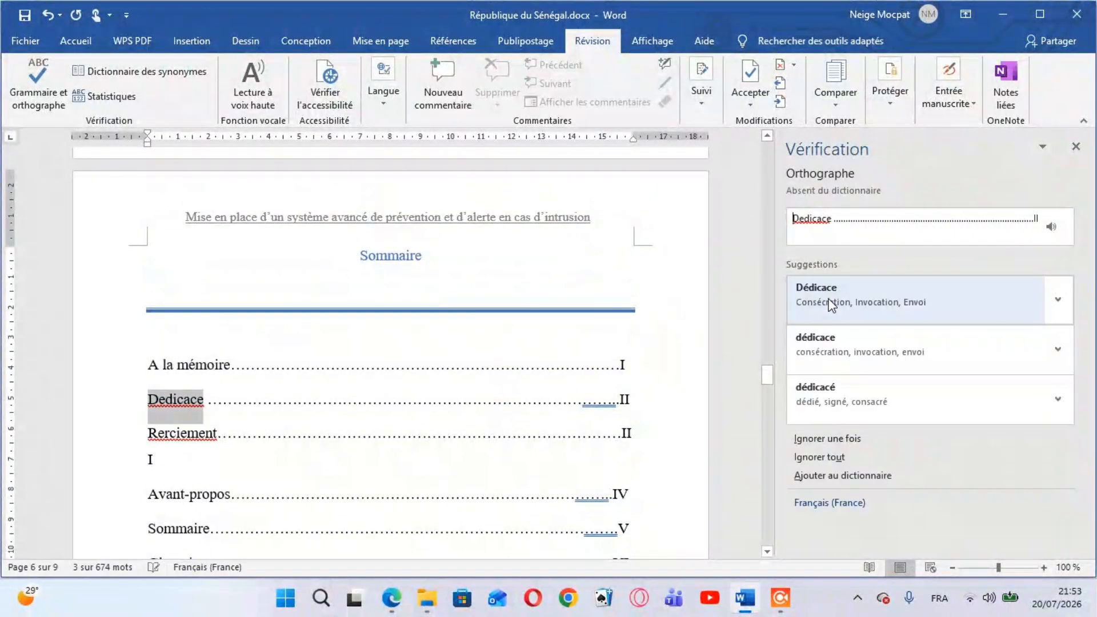
{"action": "left_click", "coordinate": [829, 302]}
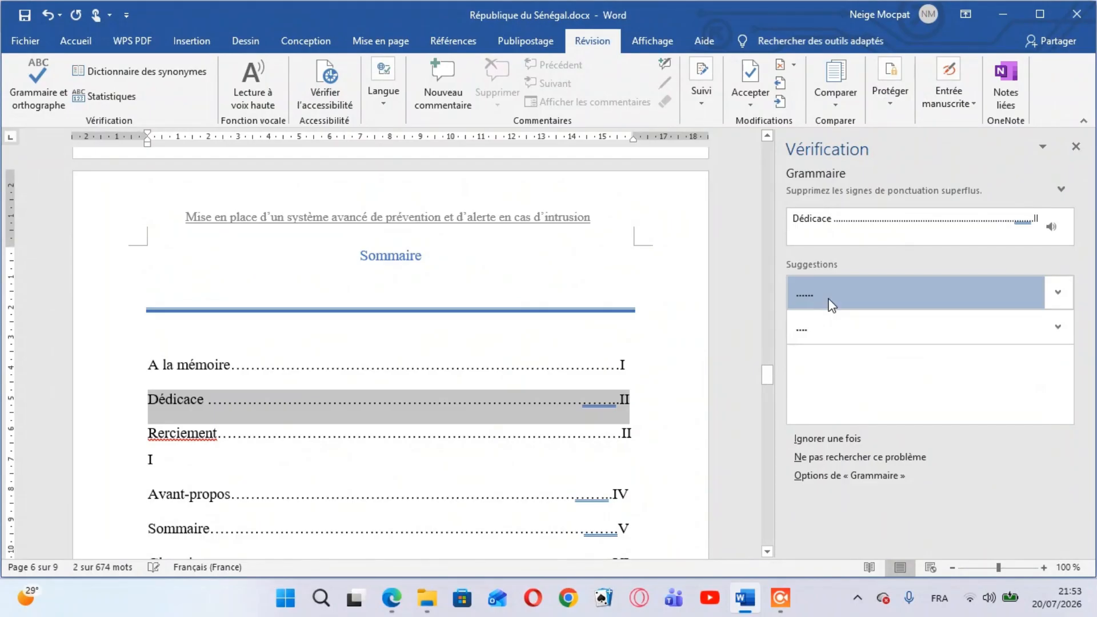
{"action": "left_click", "coordinate": [831, 303]}
Replace "Rerciement" with the suggestion "Recimenta" and trim the surplus dots in the Avant-propos, Sommaire and Glossaire entries
{"action": "left_click", "coordinate": [829, 300]}
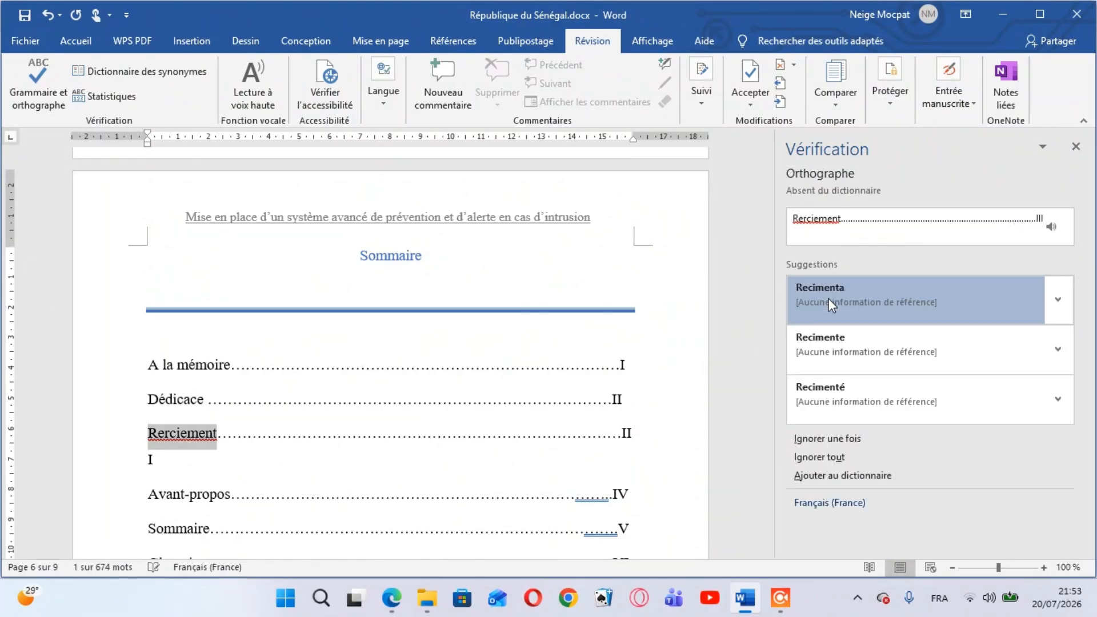
{"action": "left_click", "coordinate": [832, 305]}
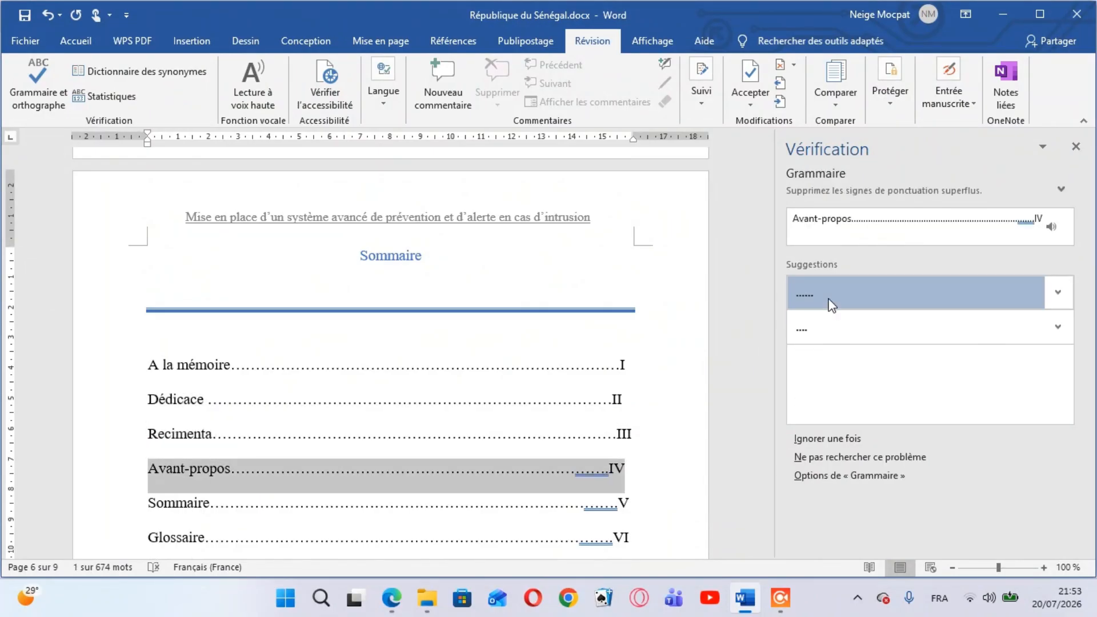
{"action": "left_click", "coordinate": [831, 304]}
{"action": "left_click", "coordinate": [832, 304]}
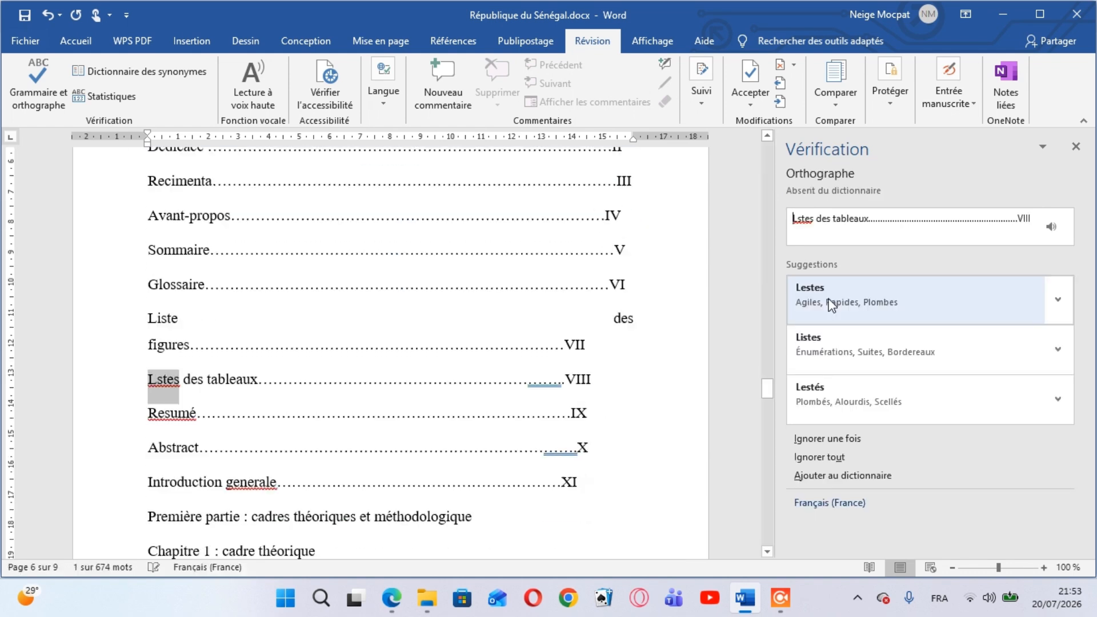
Accept the suggestion "Lestes" for "Lstes" in the tables entry and trim that entry's surplus dots
{"action": "left_click", "coordinate": [831, 303]}
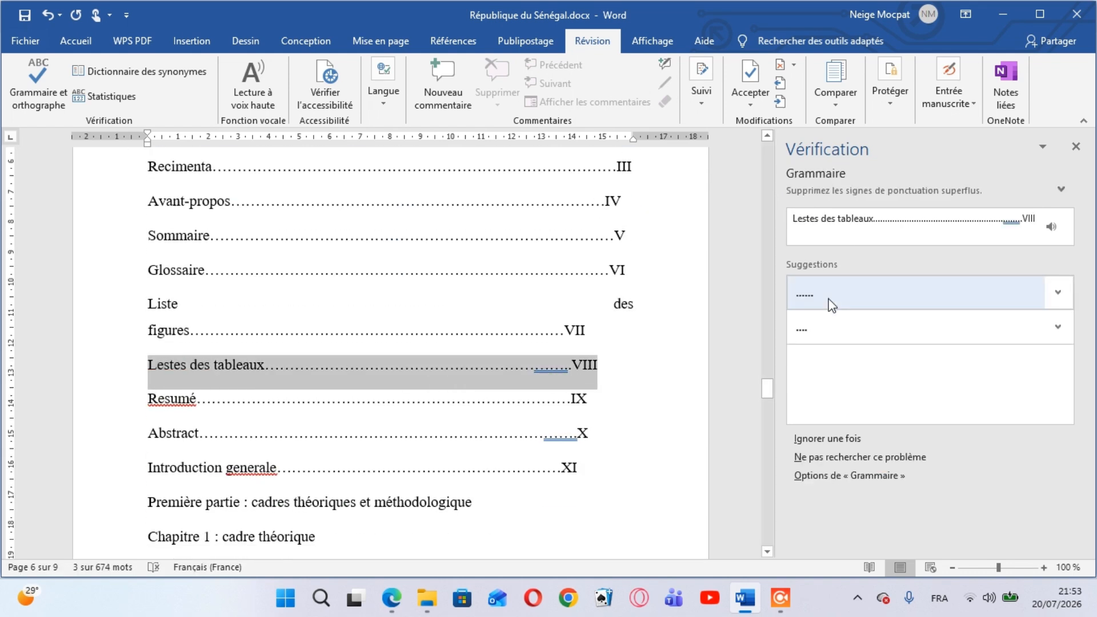
{"action": "left_click", "coordinate": [832, 305]}
{"action": "left_click", "coordinate": [831, 304]}
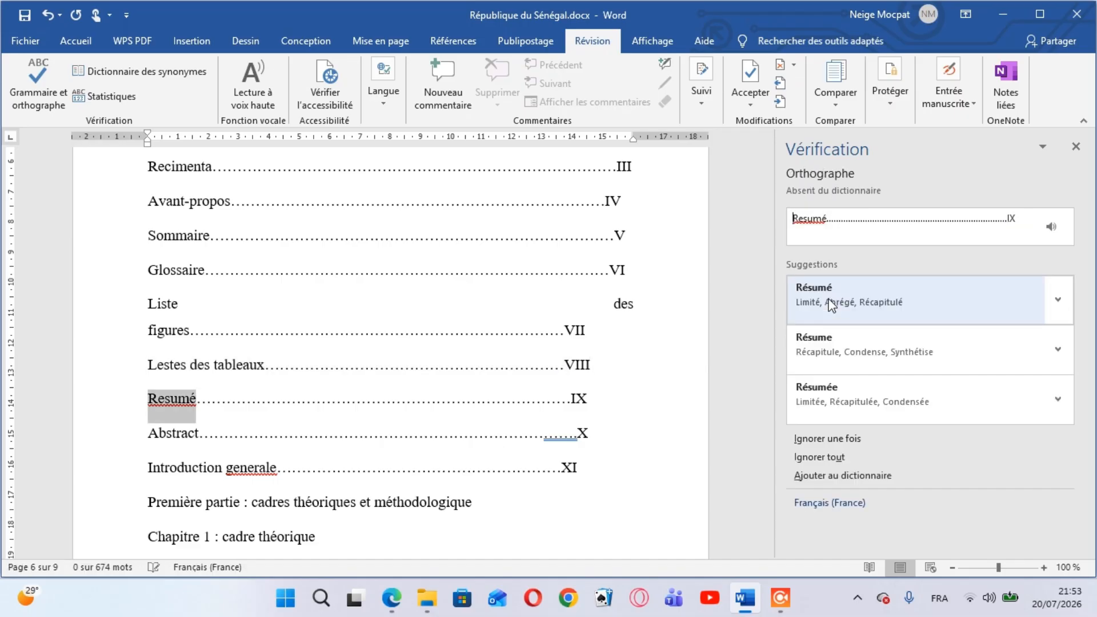
Accept "Résumé", trim the Abstract entry's dots, correct "générale" in the introduction entry and finish the check
{"action": "left_click", "coordinate": [831, 303]}
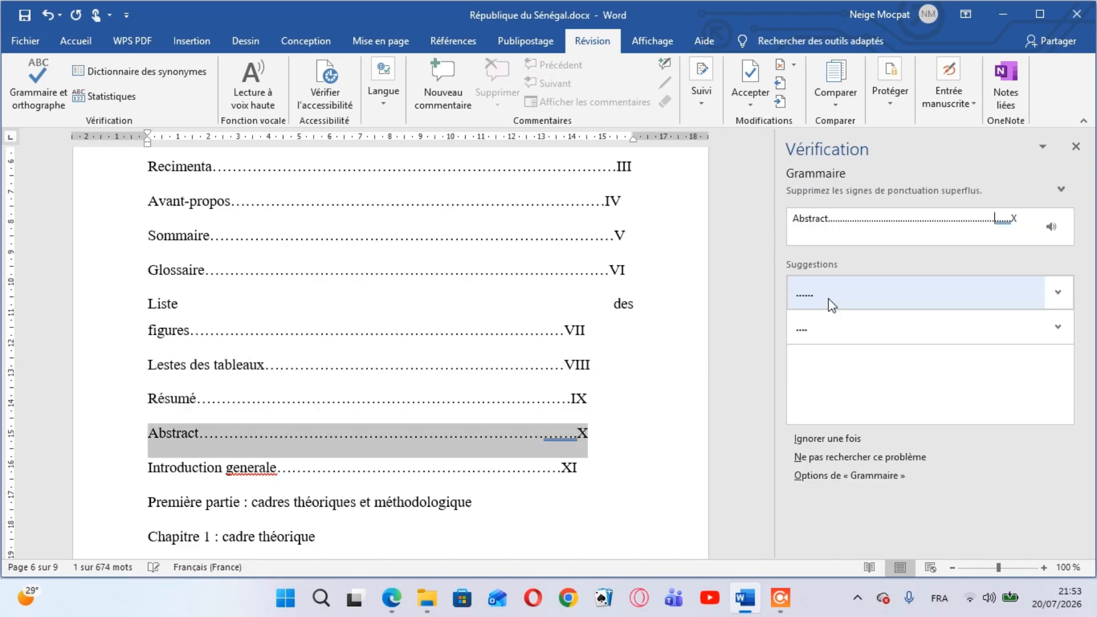
{"action": "left_click", "coordinate": [831, 304]}
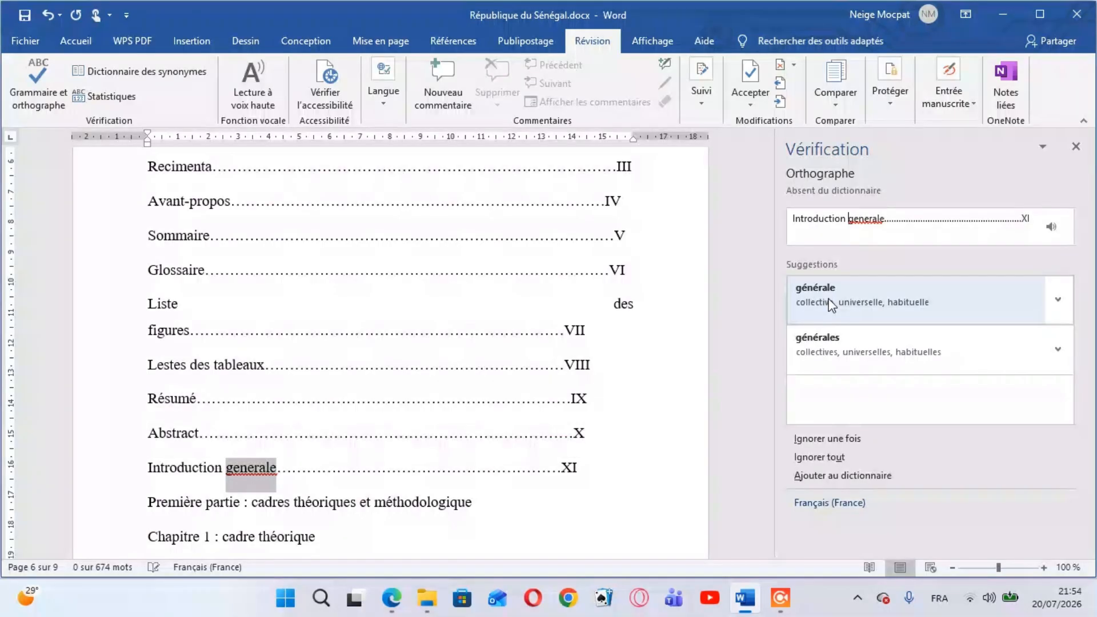
{"action": "left_click", "coordinate": [828, 298]}
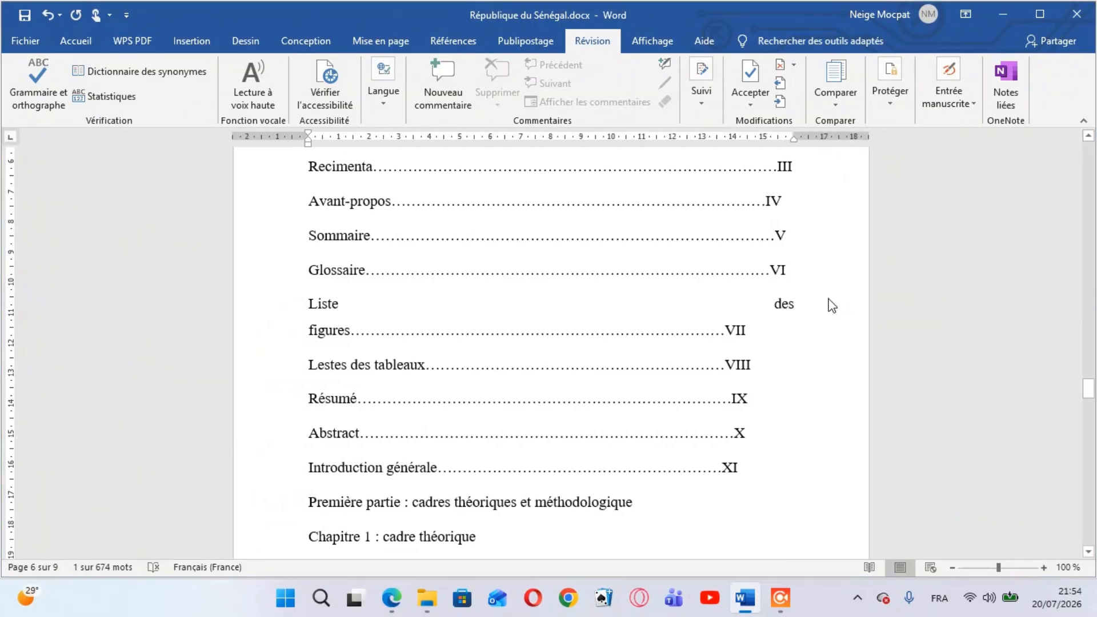
{"action": "left_click", "coordinate": [585, 342]}
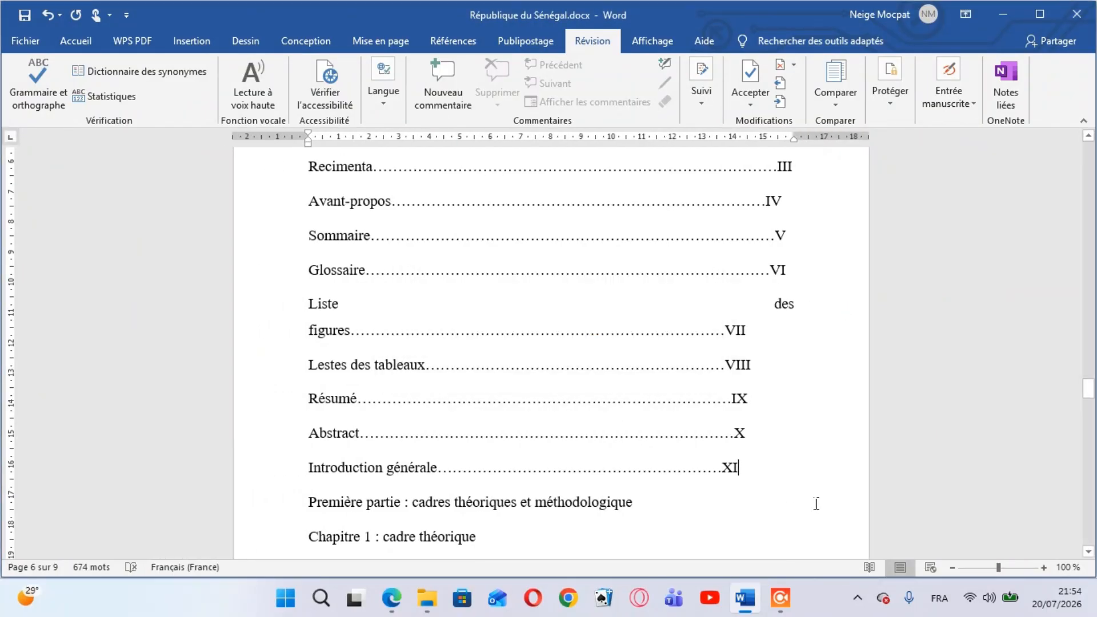
Correct "Lestes des tableaux" to "Listes des tableaux" in the Sommaire
{"action": "scroll", "coordinate": [816, 504], "scroll_direction": "down", "scroll_amount": 5}
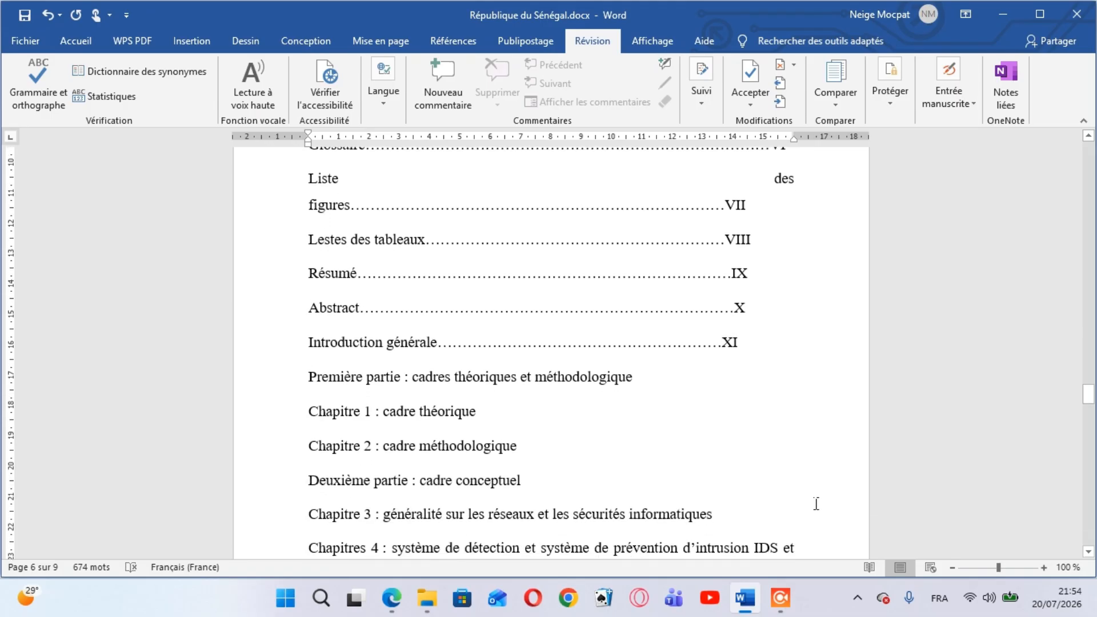
{"action": "scroll", "coordinate": [816, 503], "scroll_direction": "up", "scroll_amount": 1}
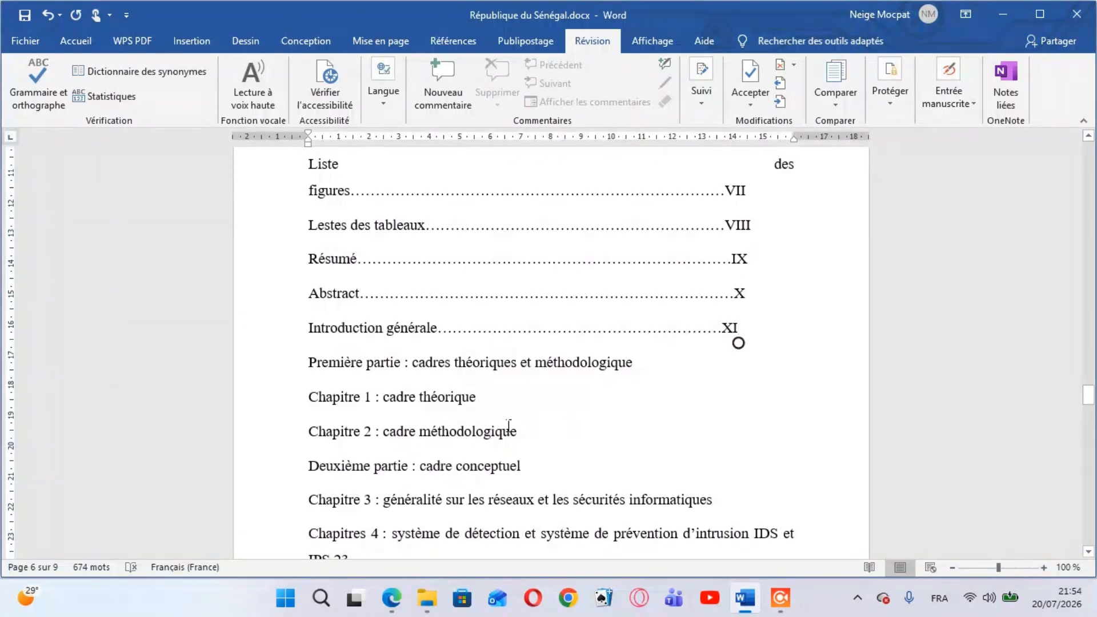
{"action": "left_click", "coordinate": [334, 230]}
{"action": "key", "text": "BackSpace"}
{"action": "key", "text": "BackSpace"}
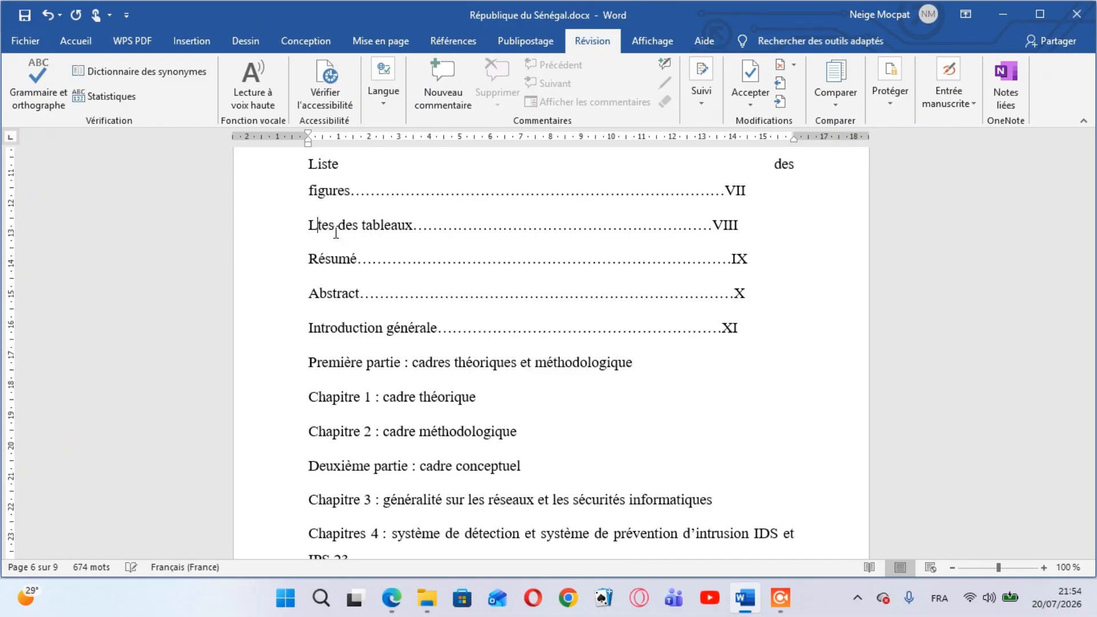
{"action": "type", "text": "is"}
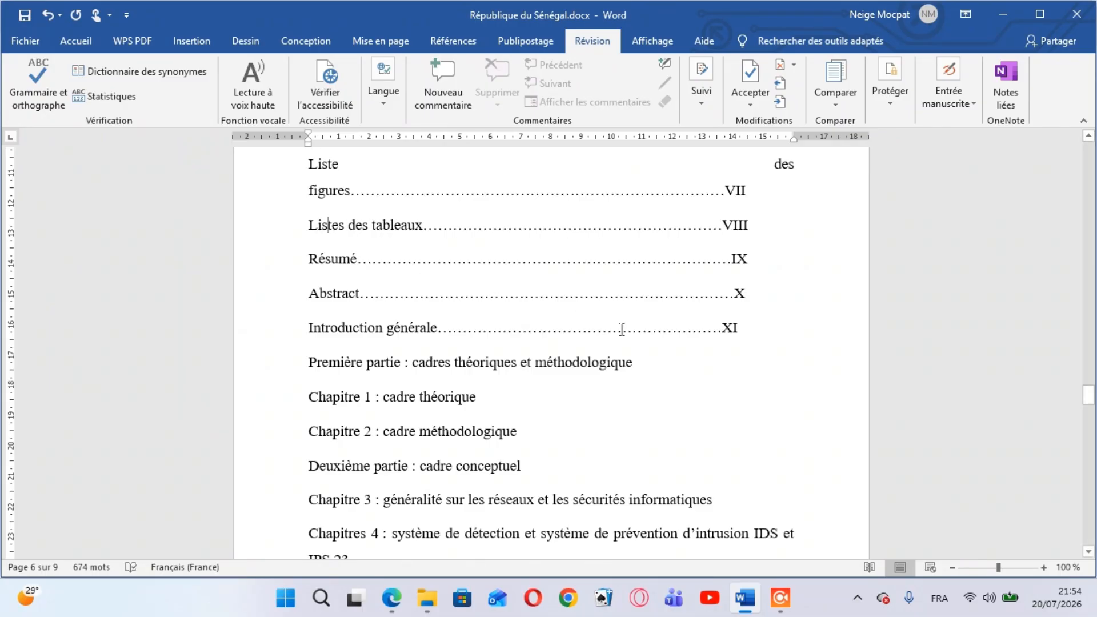
Add a row of leader dots after "Chapitre 1 : cadre théorique", reaching about the page-number column
{"action": "left_click", "coordinate": [628, 329]}
{"action": "key", "text": "Down"}
{"action": "key", "text": "Down"}
{"action": "key", "text": "Down"}
{"action": "key", "text": "Down"}
{"action": "key", "text": "Up"}
{"action": "key", "text": "Right"}
{"action": "key", "text": "Right"}
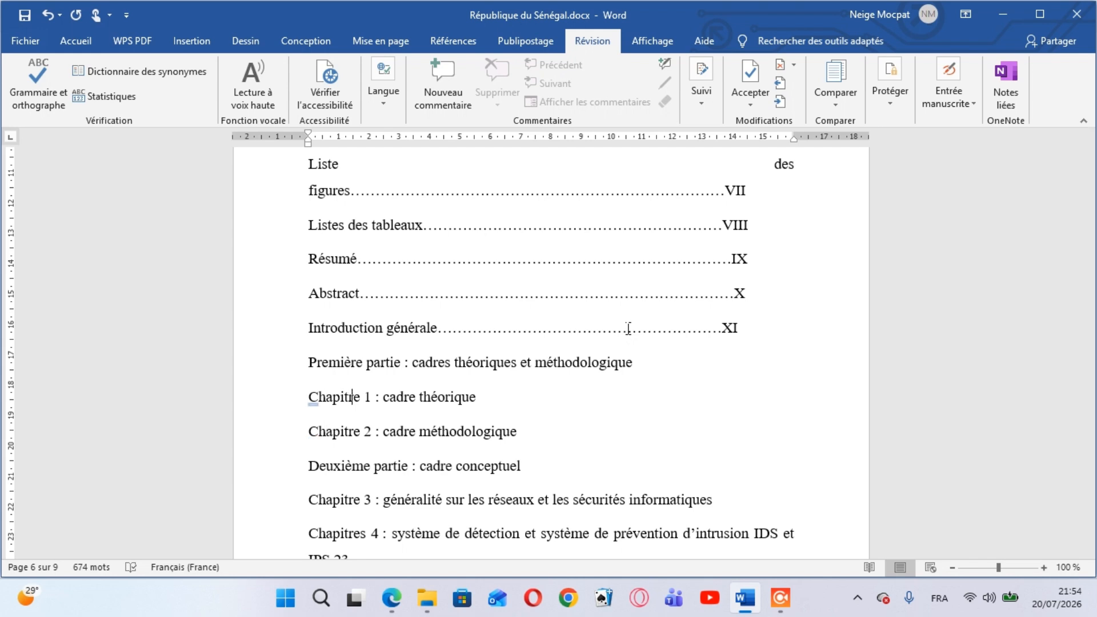
{"action": "key", "text": "Right"}
{"action": "key", "text": "Right"}
{"action": "key", "text": "Right"}
{"action": "key", "text": "Right"}
{"action": "key", "text": "Right"}
{"action": "key", "text": "Right"}
{"action": "key", "text": "Right"}
{"action": "key", "text": "Right"}
{"action": "key", "text": "Right"}
{"action": "key", "text": "Right"}
{"action": "type", "text": "//"}
{"action": "key", "text": "BackSpace"}
{"action": "key", "text": "BackSpace"}
{"action": "type", "text": ".................................................................."}
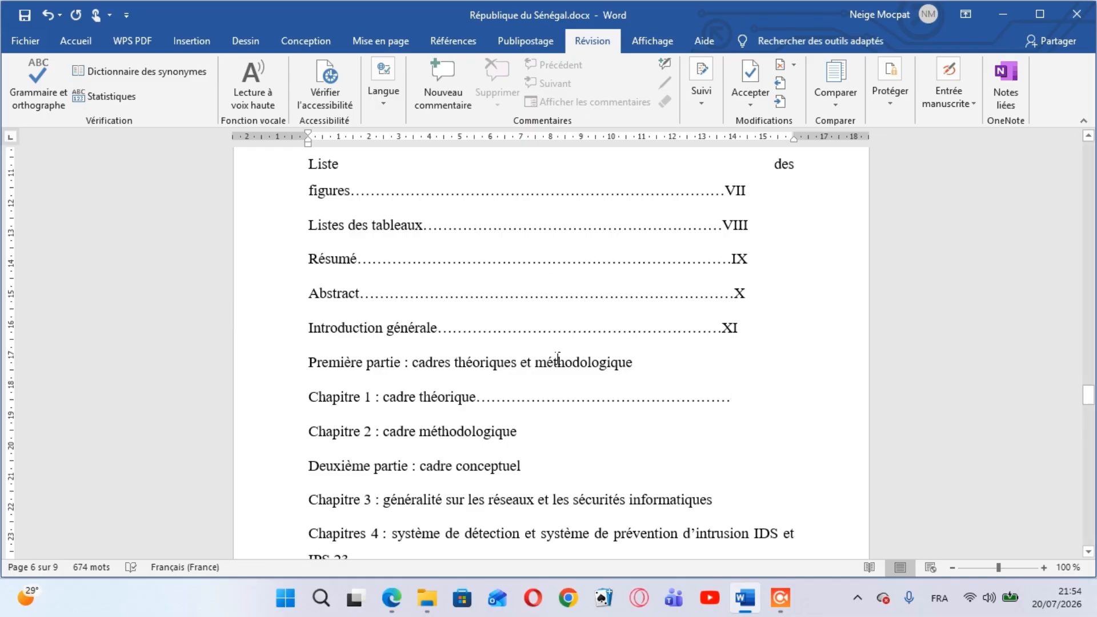
Switch to prototype_044700.pdf in Edge, check the page numbers of its Sommaire's parts and chapters, and return to the Word report
{"action": "mouse_move", "coordinate": [391, 598]}
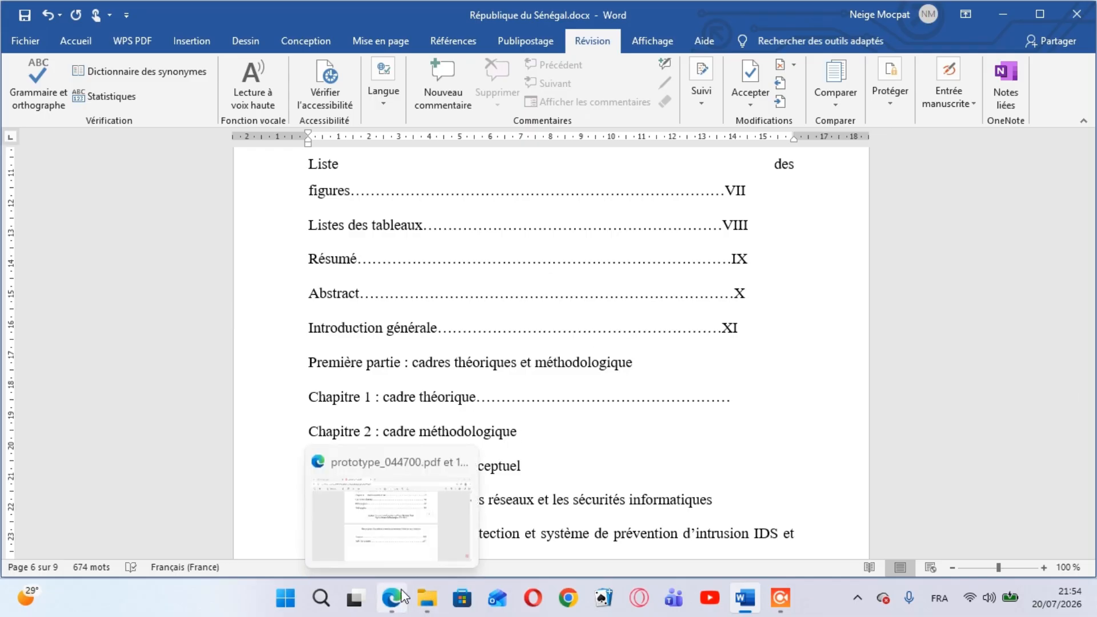
{"action": "left_click", "coordinate": [431, 541]}
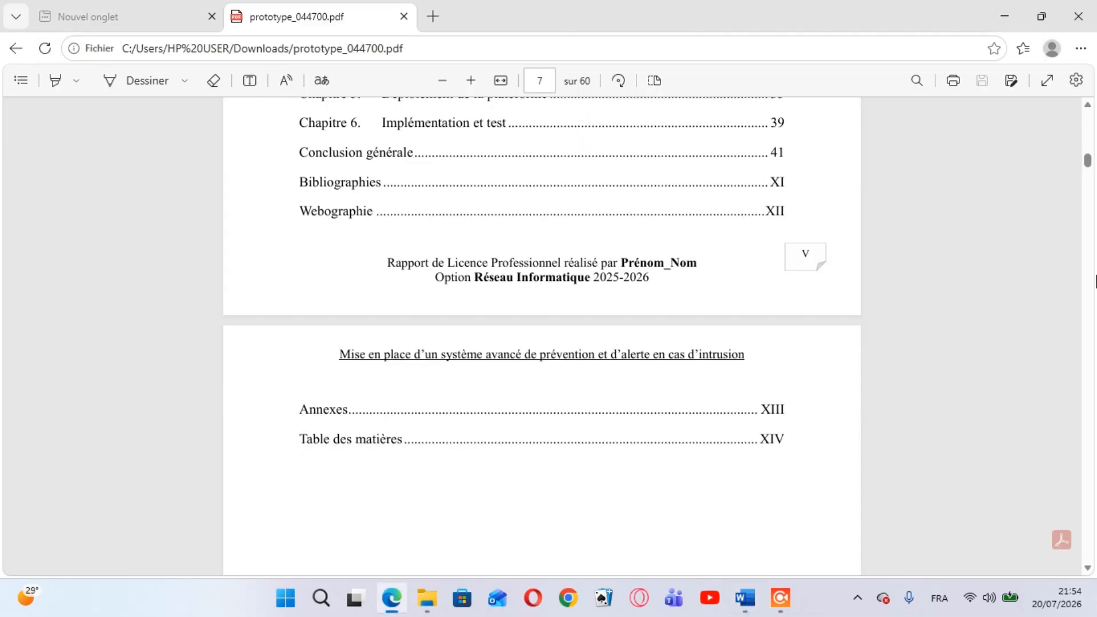
{"action": "scroll", "coordinate": [1090, 110], "scroll_direction": "up", "scroll_amount": 6}
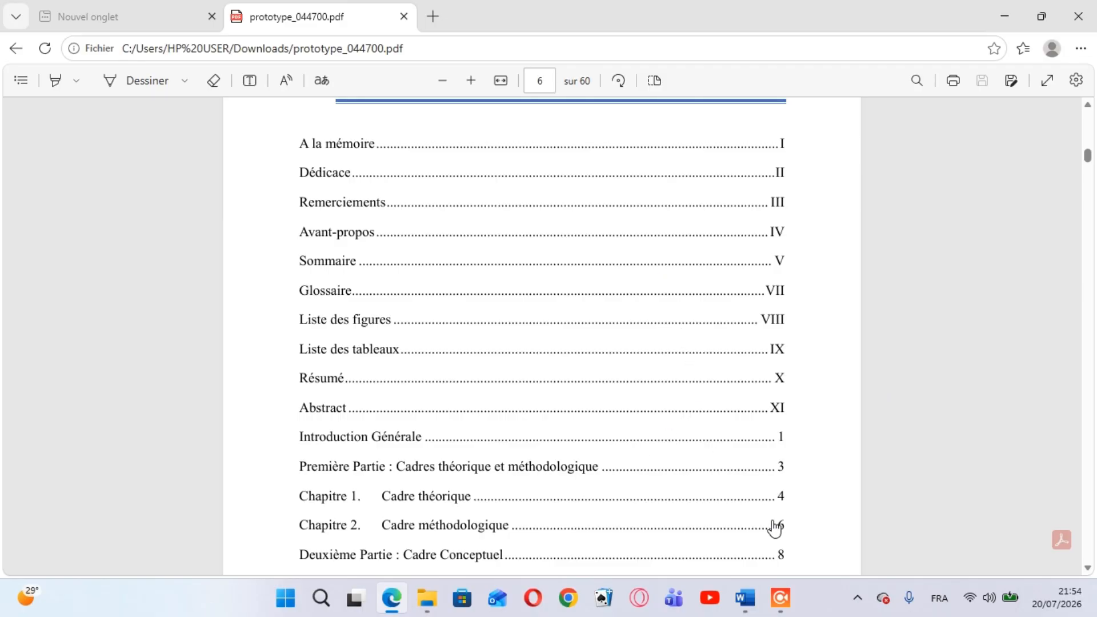
{"action": "mouse_move", "coordinate": [757, 598]}
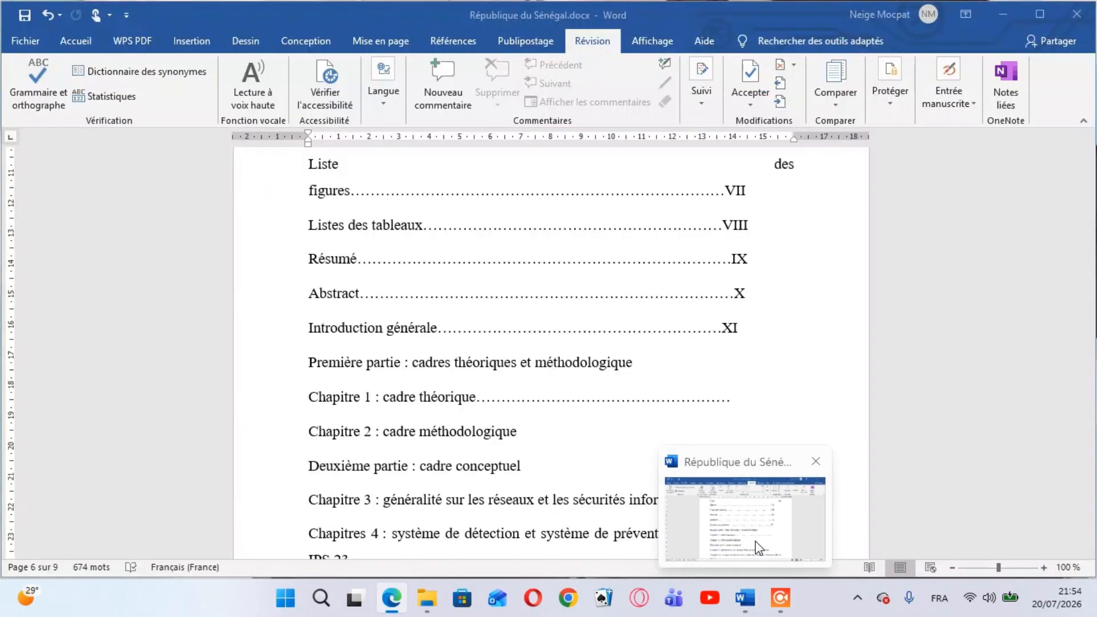
{"action": "left_click", "coordinate": [754, 540]}
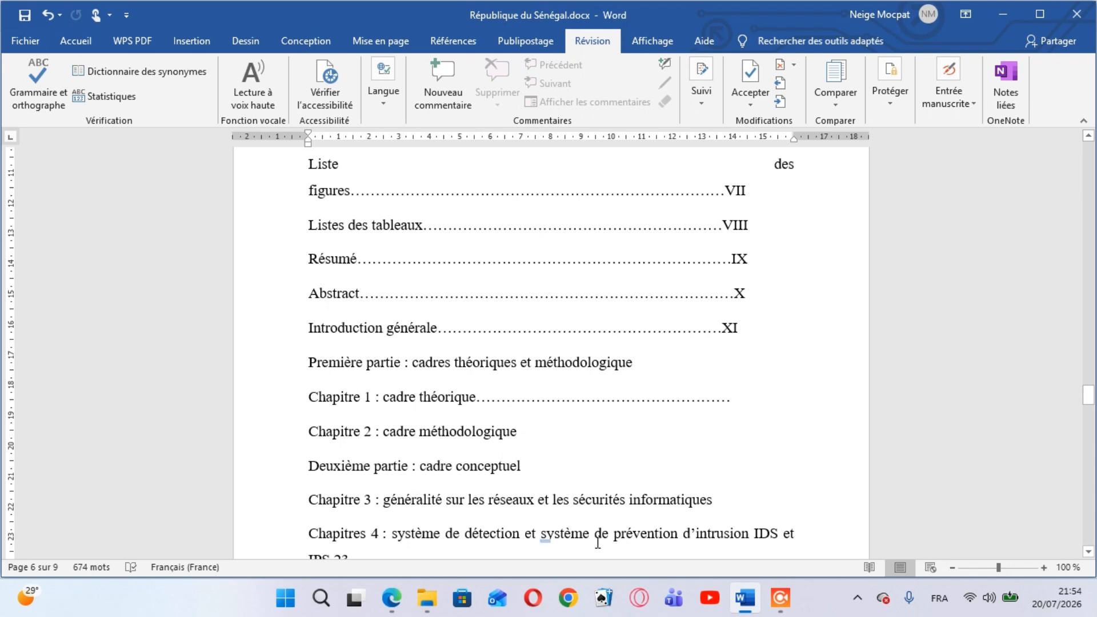
Replace the page number of the "Introduction générale" entry in the Sommaire with 1
{"action": "mouse_move", "coordinate": [391, 598]}
{"action": "mouse_move", "coordinate": [409, 551]}
{"action": "key", "text": "BackSpace"}
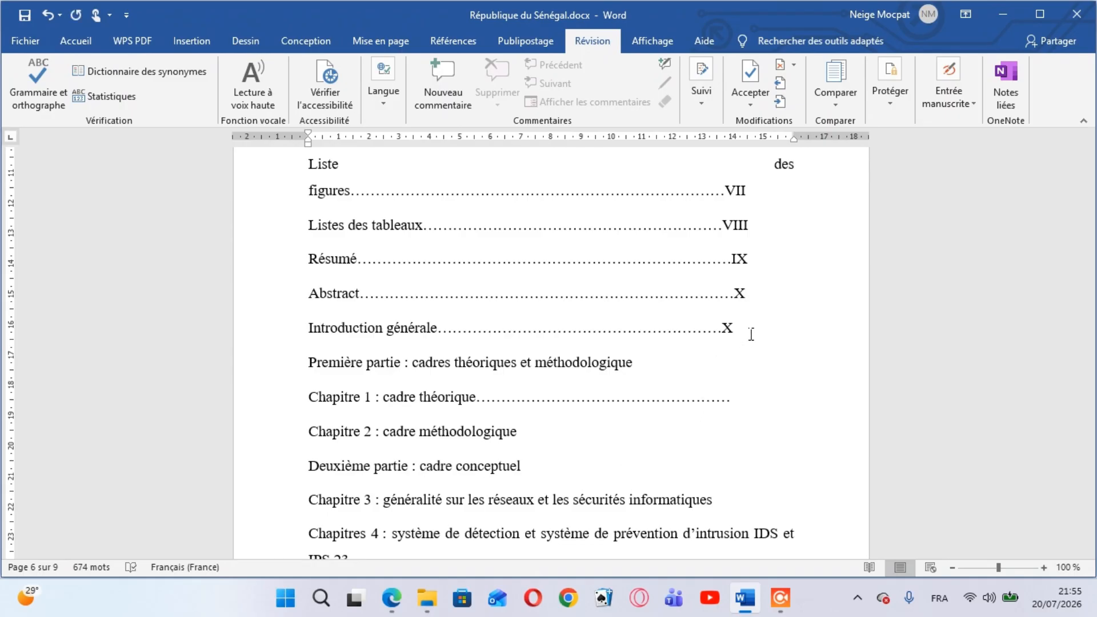
{"action": "key", "text": "BackSpace"}
{"action": "type", "text": "1"}
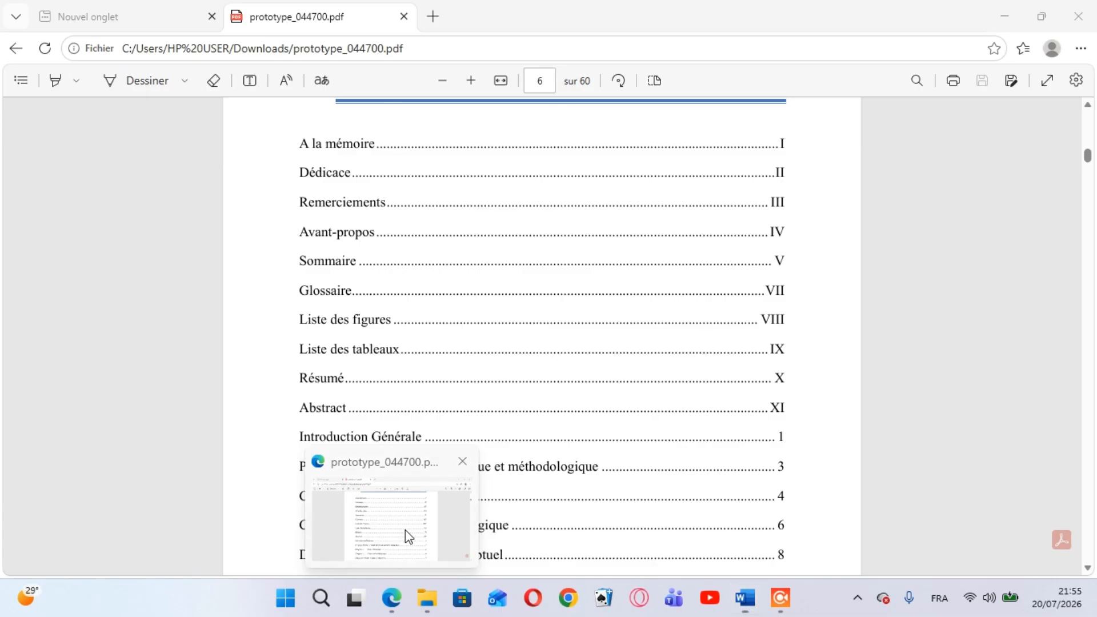
Check the chapter page numbers in prototype_044700.pdf in Edge, return to the Word report and give "Chapitre 1 : cadre théorique" page number 2
{"action": "left_click", "coordinate": [406, 529]}
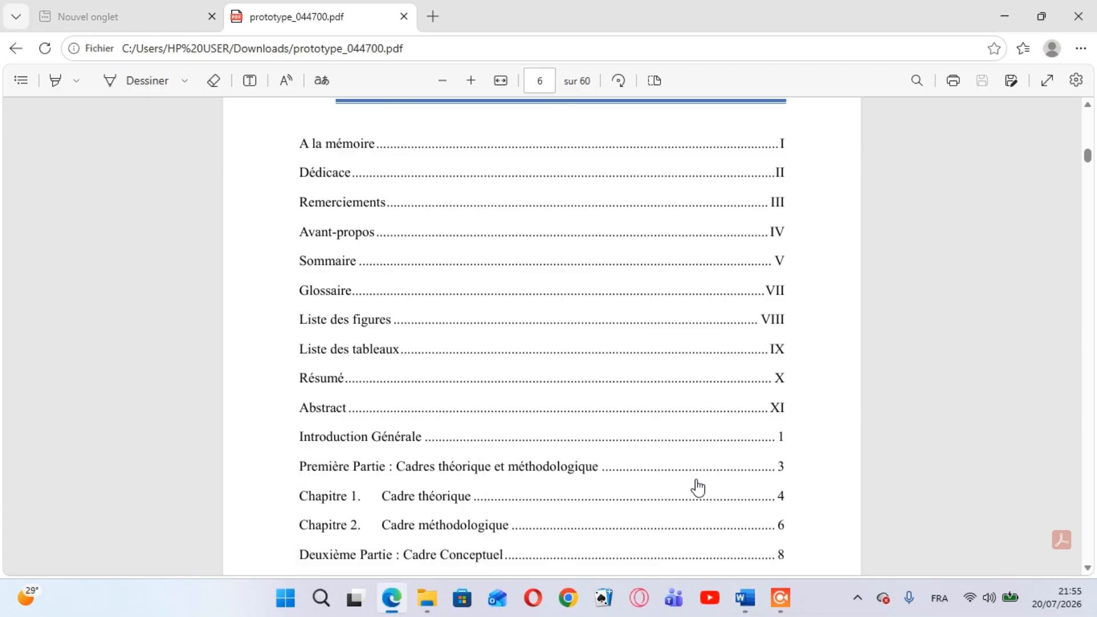
{"action": "mouse_move", "coordinate": [748, 604]}
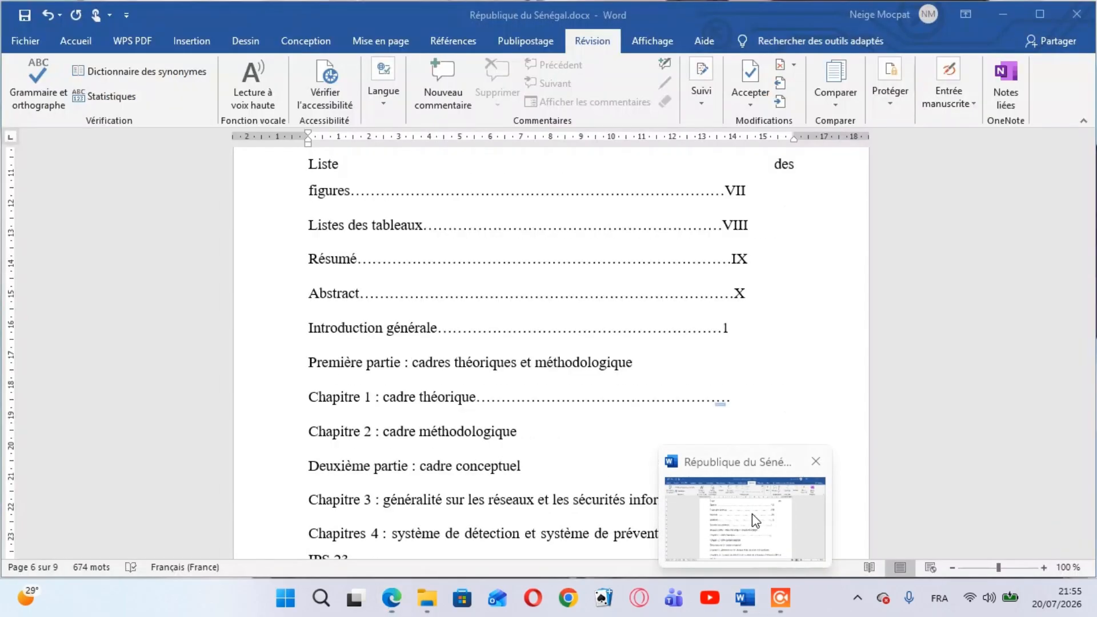
{"action": "left_click", "coordinate": [752, 513]}
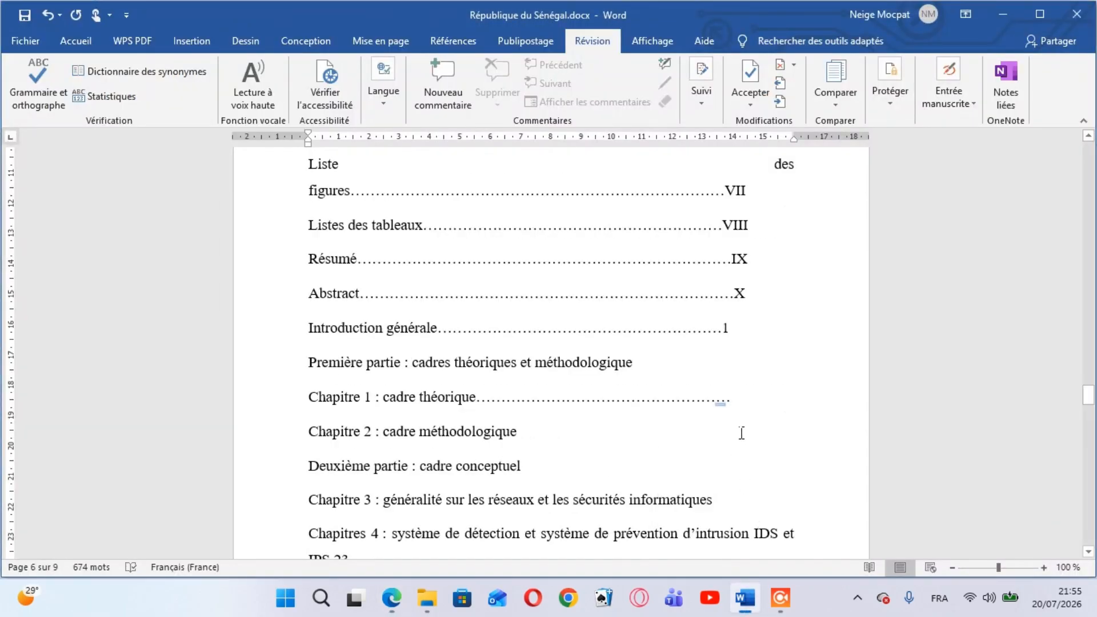
{"action": "type", "text": "2"}
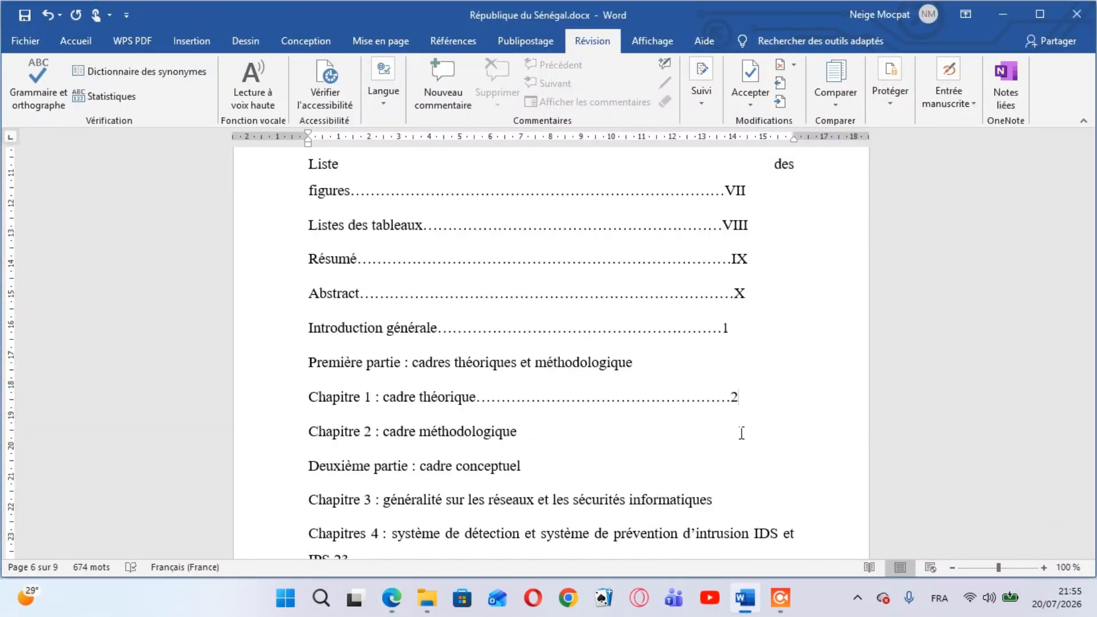
Add leader dots and page number 3 after "Chapitre 2 : cadre méthodologique", and dots with 4 after "Deuxième partie : cadre conceptuel"
{"action": "left_click", "coordinate": [532, 443]}
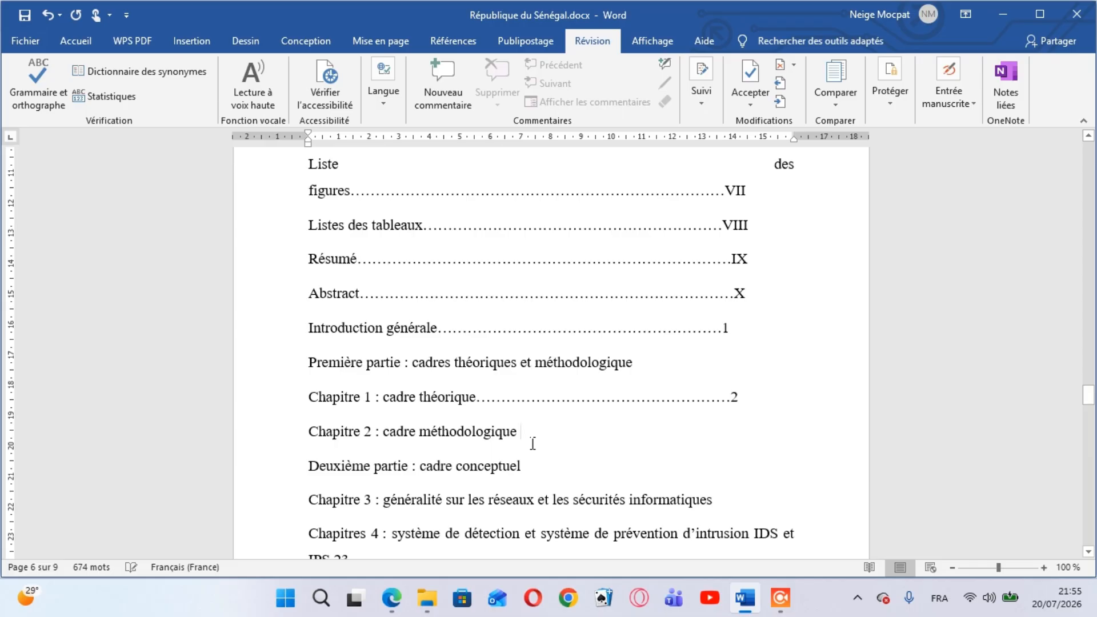
{"action": "type", "text": "........"}
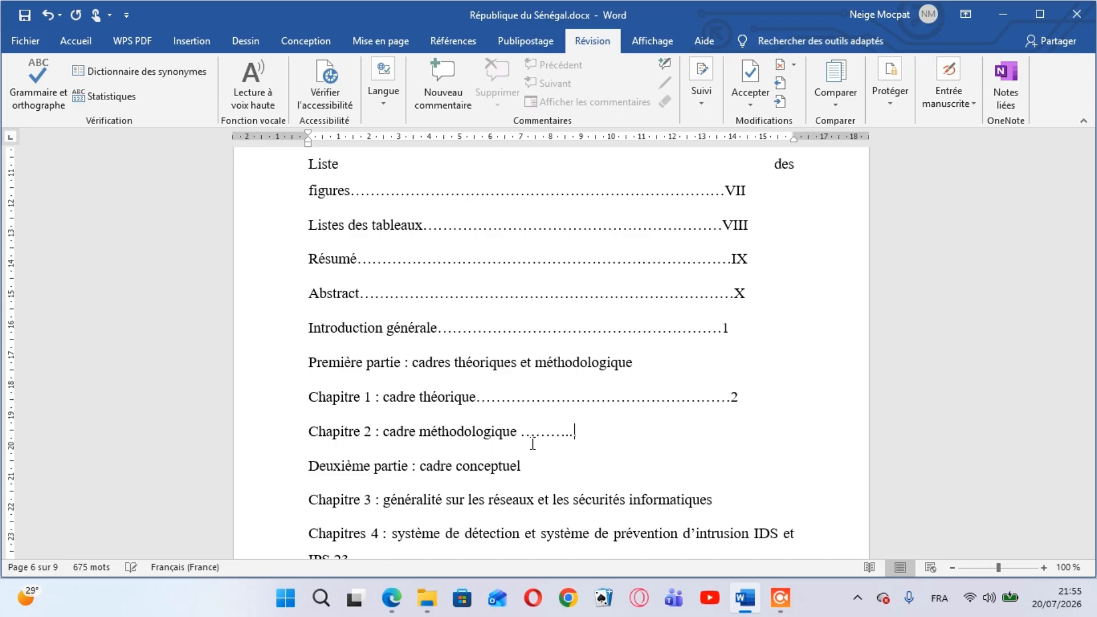
{"action": "type", "text": "..........................................3"}
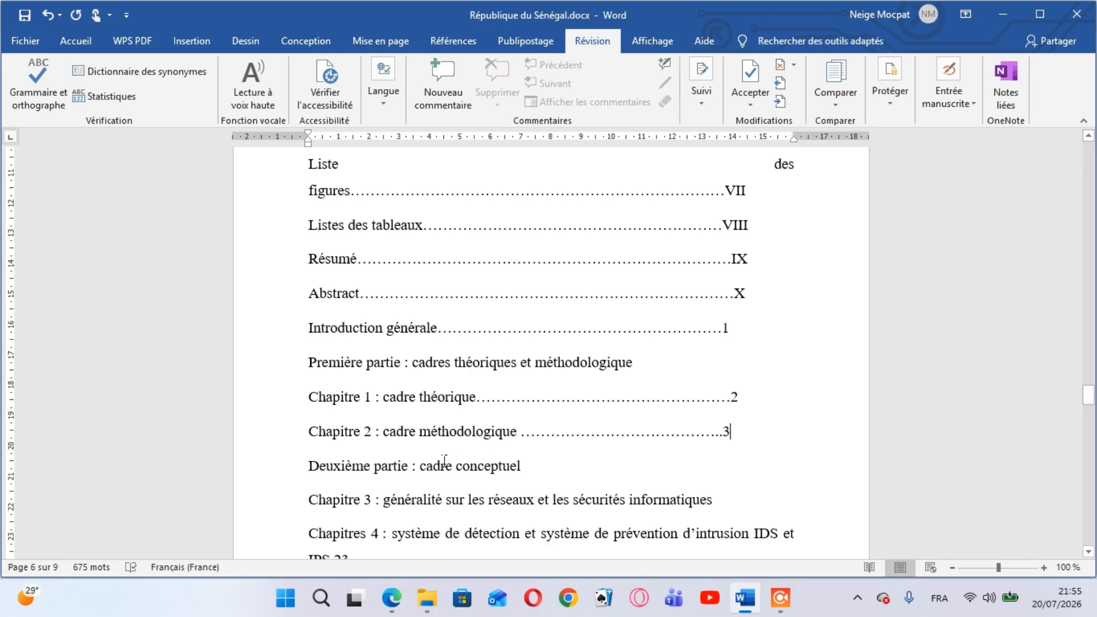
{"action": "left_click", "coordinate": [544, 481]}
{"action": "type", "text": ".."}
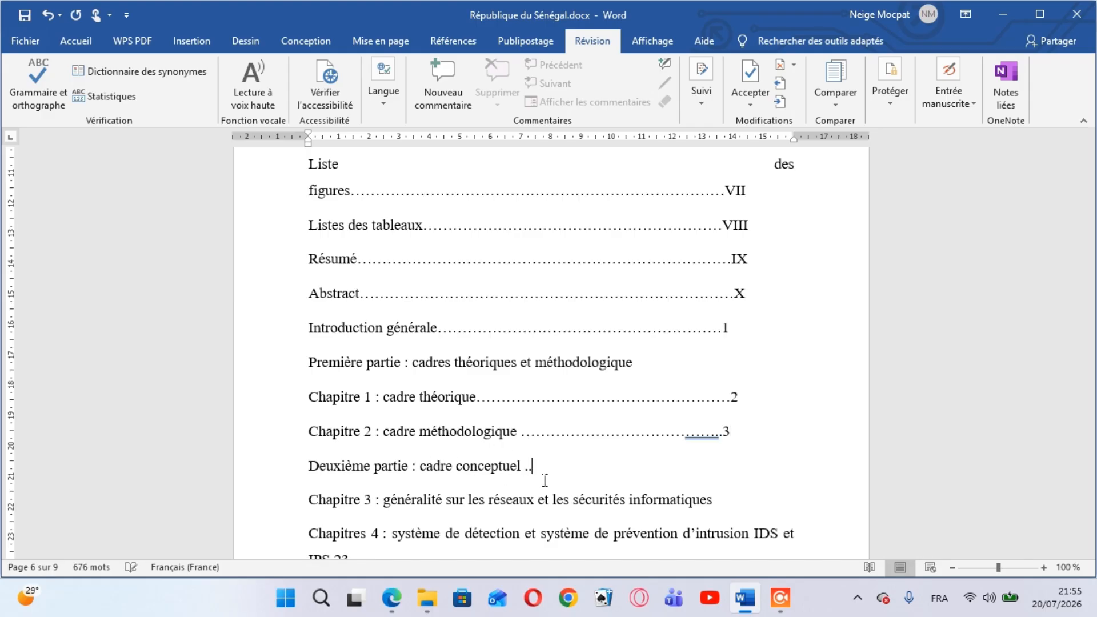
{"action": "type", "text": ".......................................................................4"}
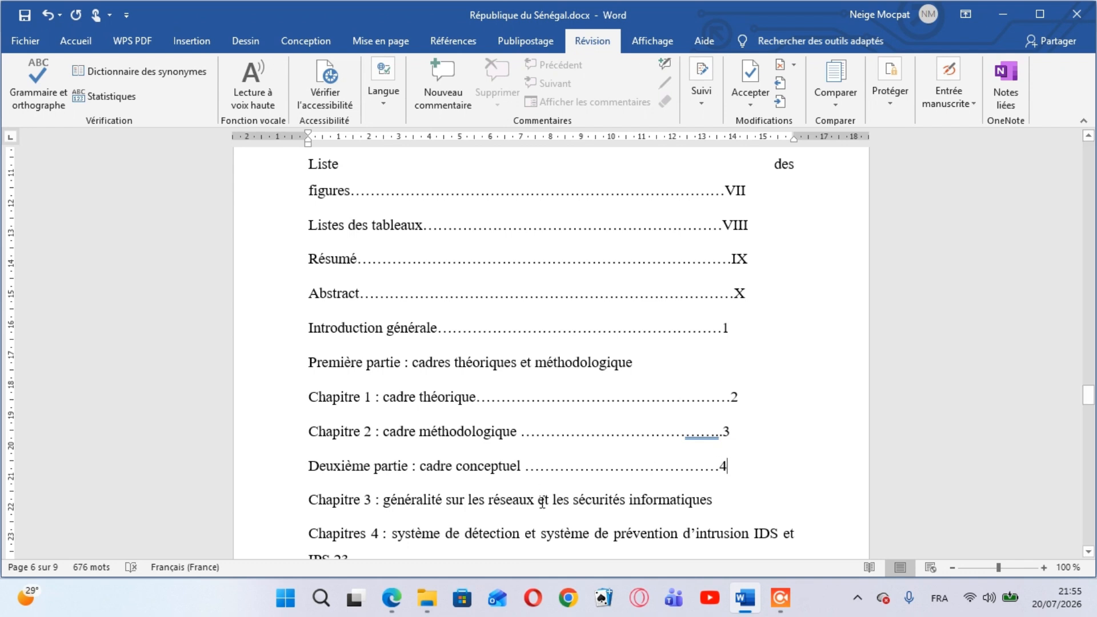
Add leader dots and page number 5 to the Chapitre 3 entry, and dots with 6 after "IPS 23" in the Chapitres 4 entry
{"action": "left_click", "coordinate": [727, 510]}
{"action": "type", "text": "...................."}
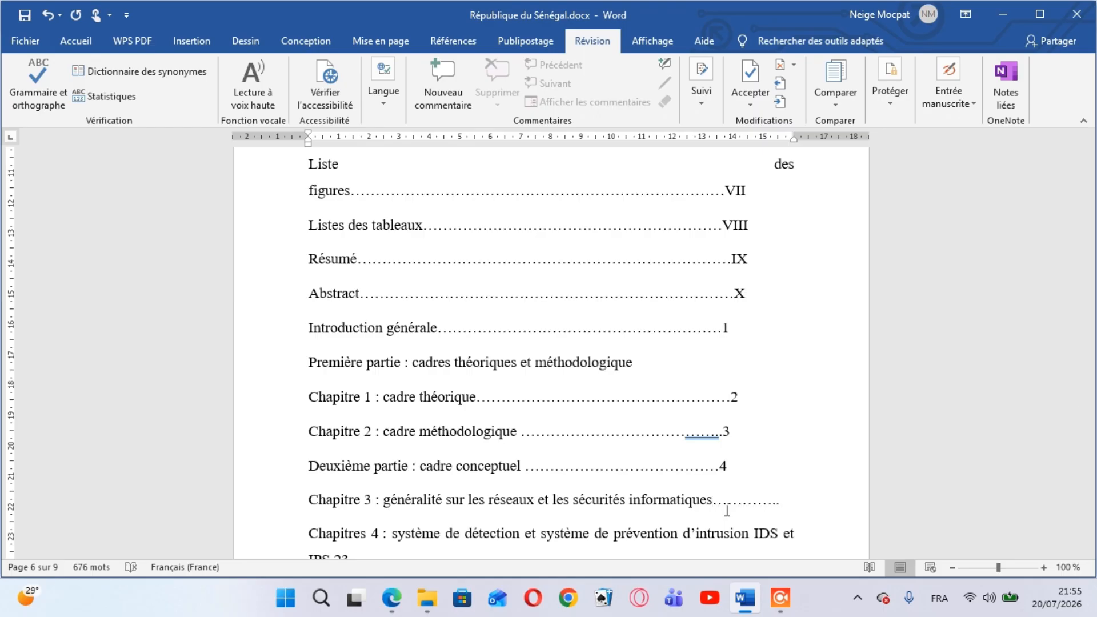
{"action": "type", "text": "5"}
{"action": "key", "text": "Down"}
{"action": "key", "text": "Down"}
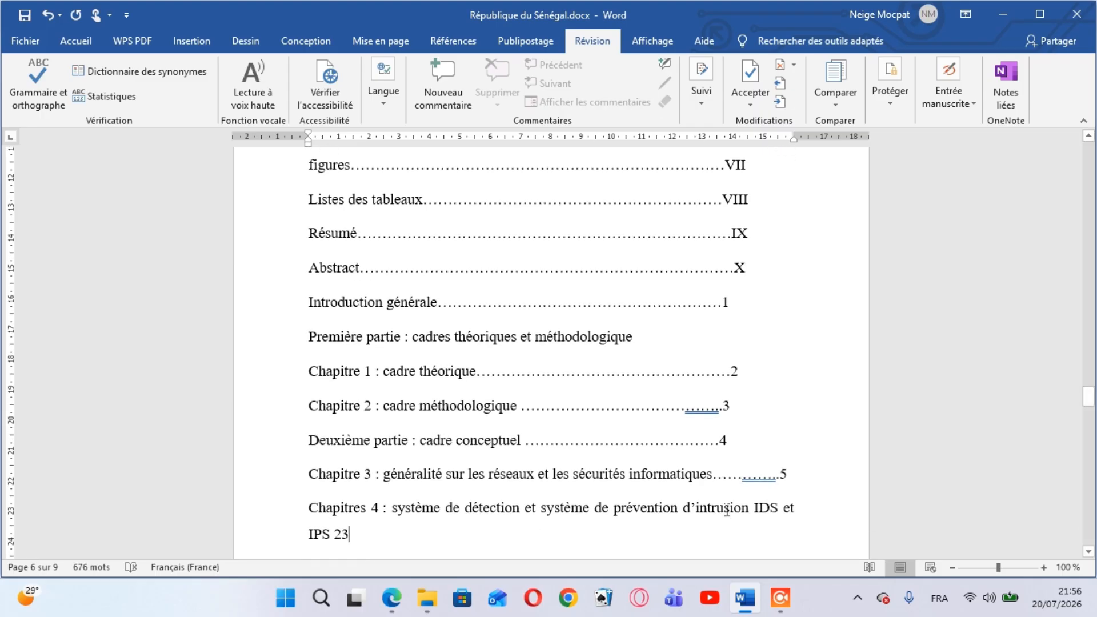
{"action": "type", "text": ".."}
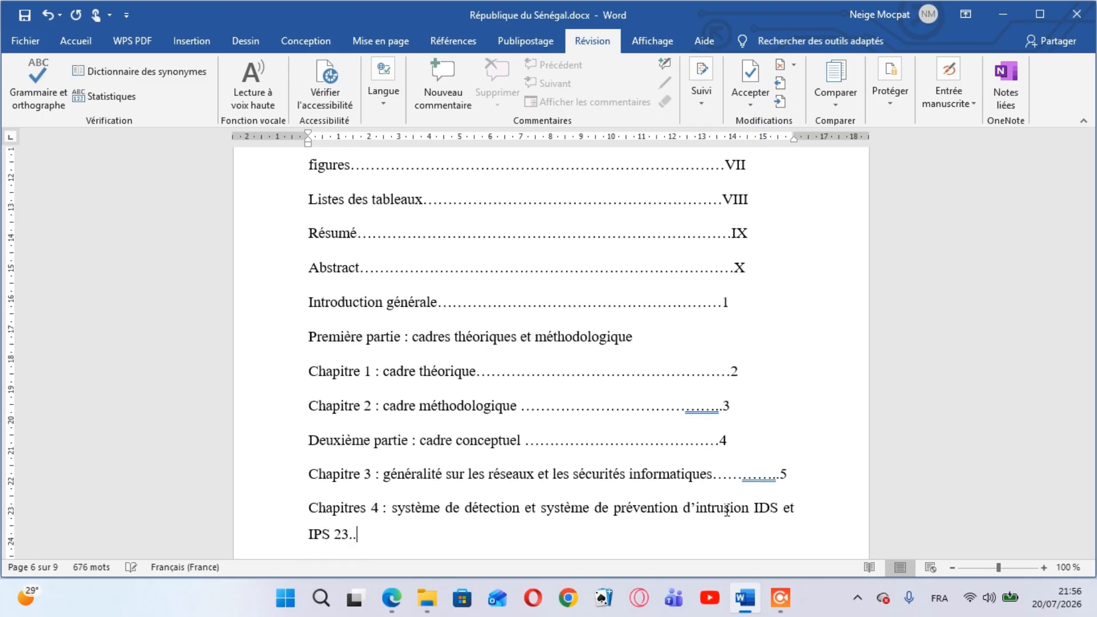
{"action": "type", "text": ".................................6"}
Add leader dots and page number 7 after "Troisième partie : mise en œuvre", and dots with 8 after "Chapitre 5 : déploiement de la plateforme"
{"action": "key", "text": "Down"}
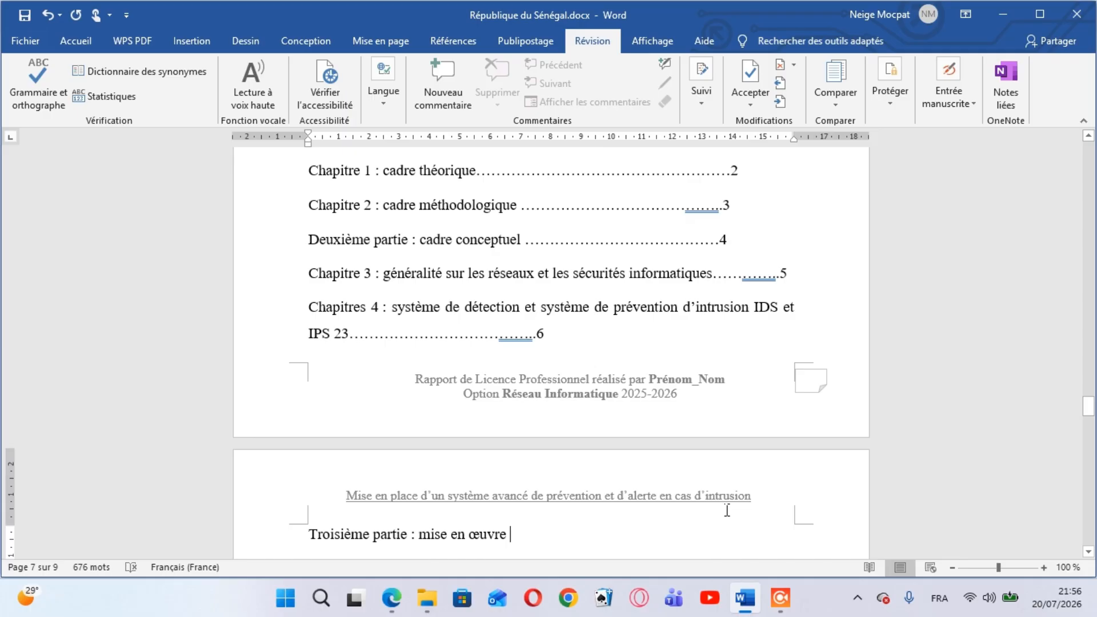
{"action": "type", "text": ".............................................."}
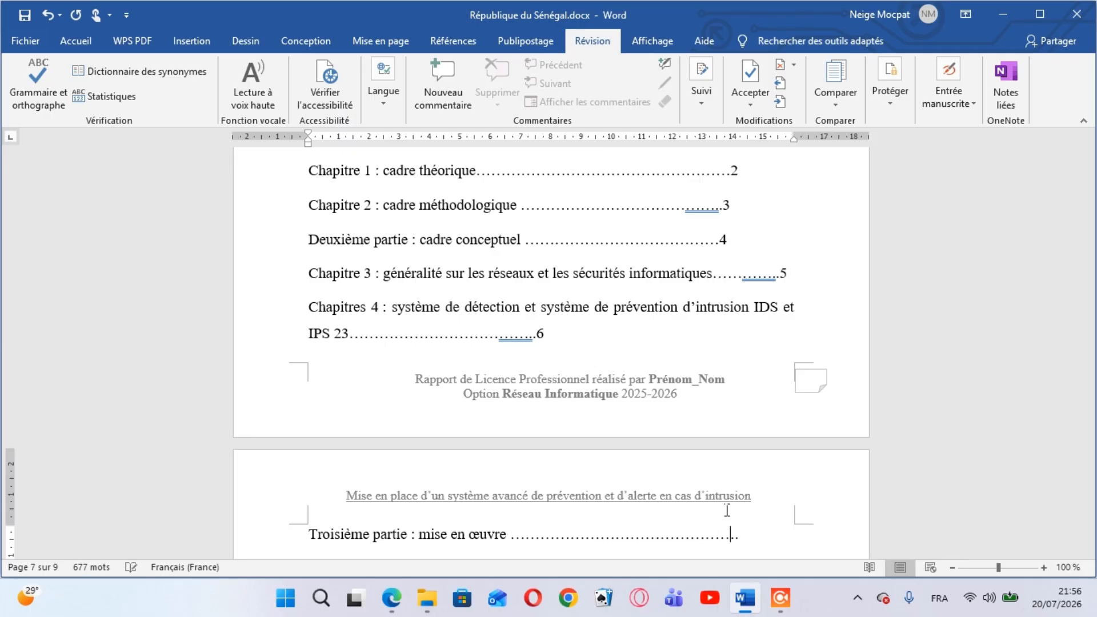
{"action": "type", "text": "7"}
{"action": "key", "text": "Down"}
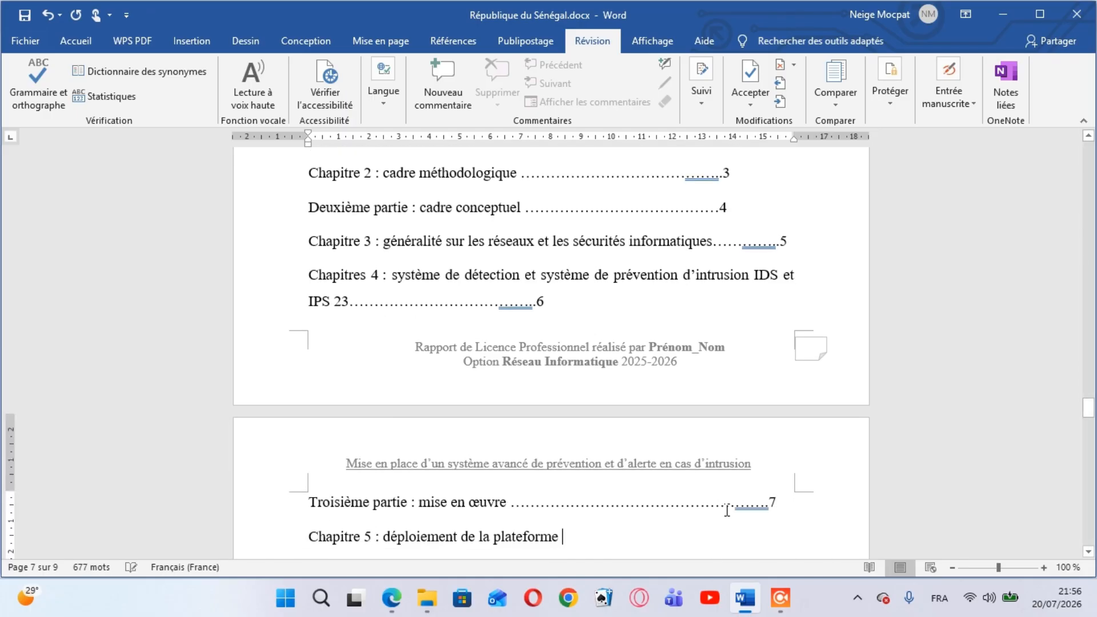
{"action": "type", "text": "..........."}
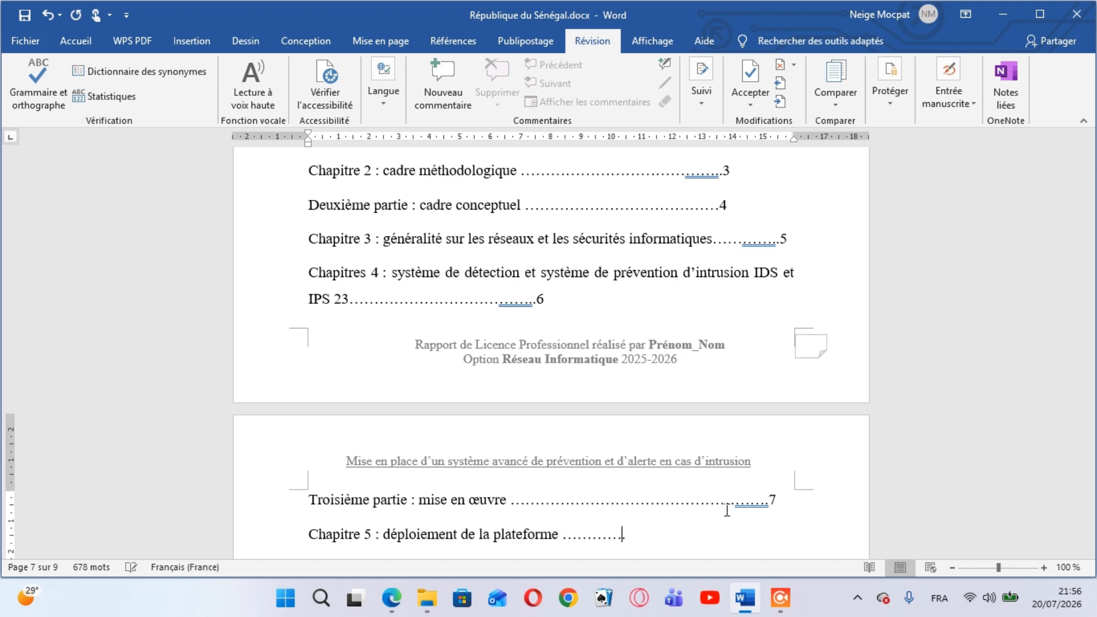
{"action": "type", "text": "...........................8"}
Add a row of leader dots and page number 9 after "Chapitre 6 : implémentation et test"
{"action": "key", "text": "Down"}
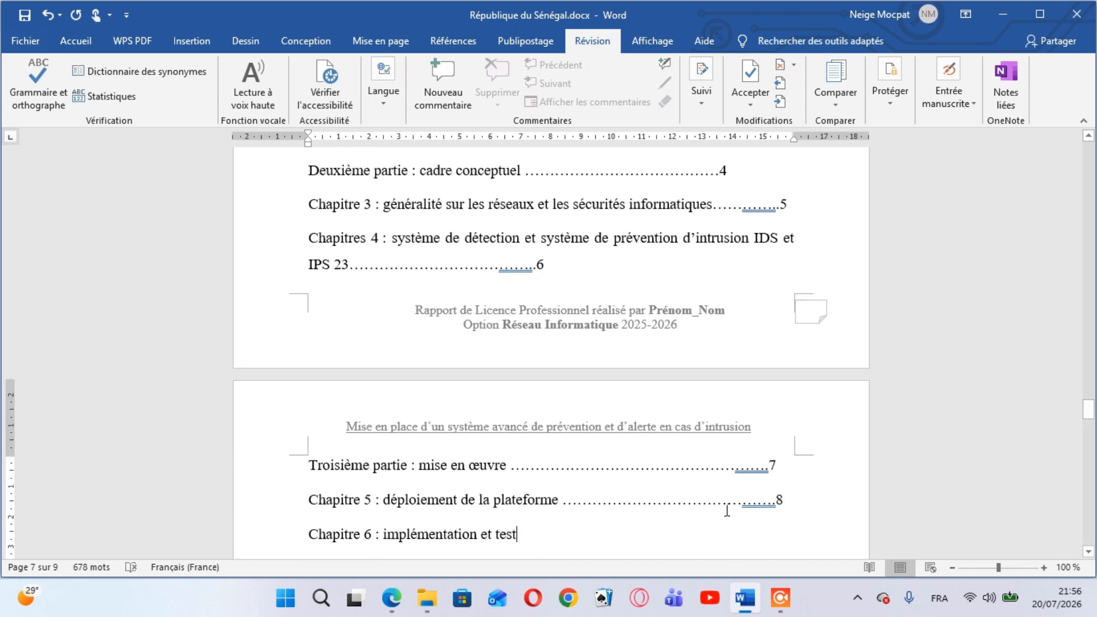
{"action": "type", "text": ".........................................."}
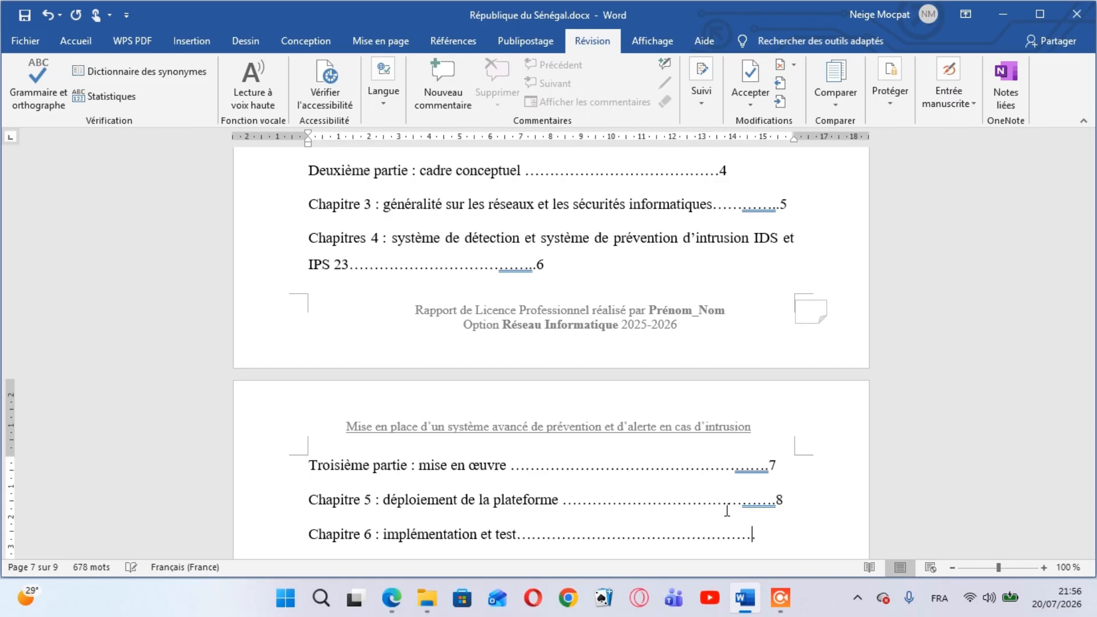
{"action": "type", "text": "....9"}
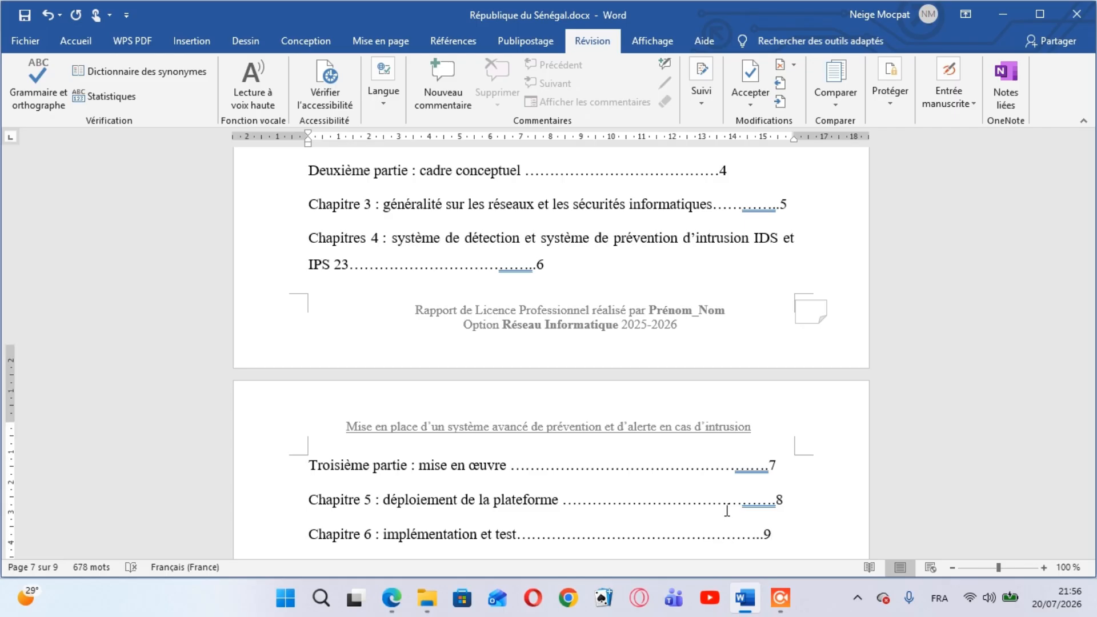
{"action": "key", "text": "Down"}
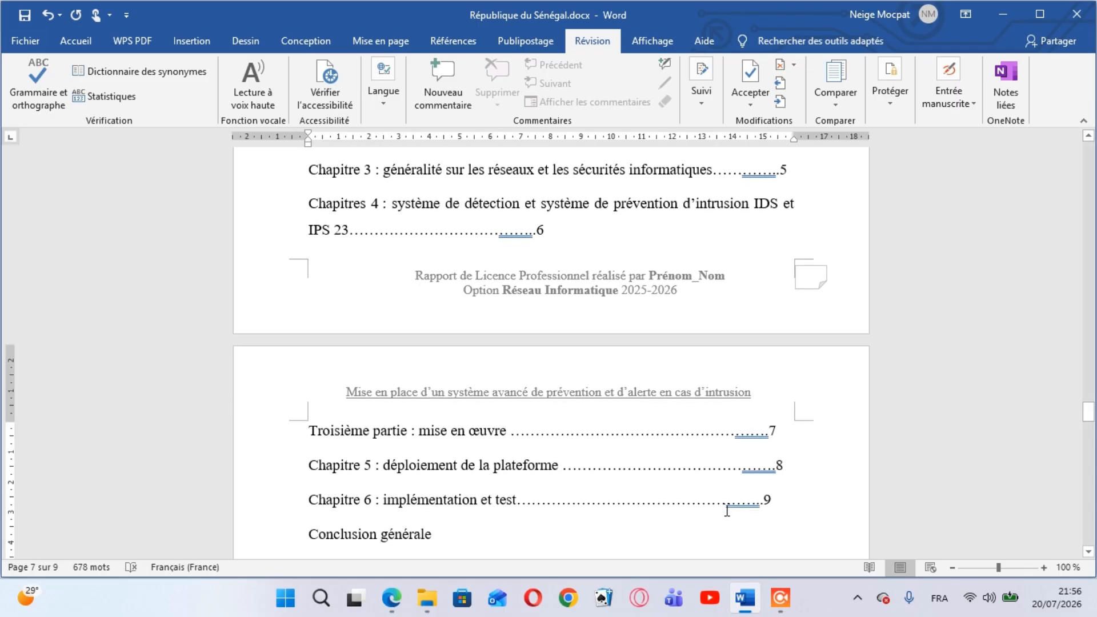
Switch to prototype_044700.pdf in Edge, check the last entries of its Sommaire from the conclusion to the Webographie, and return to the Word report
{"action": "mouse_move", "coordinate": [395, 587]}
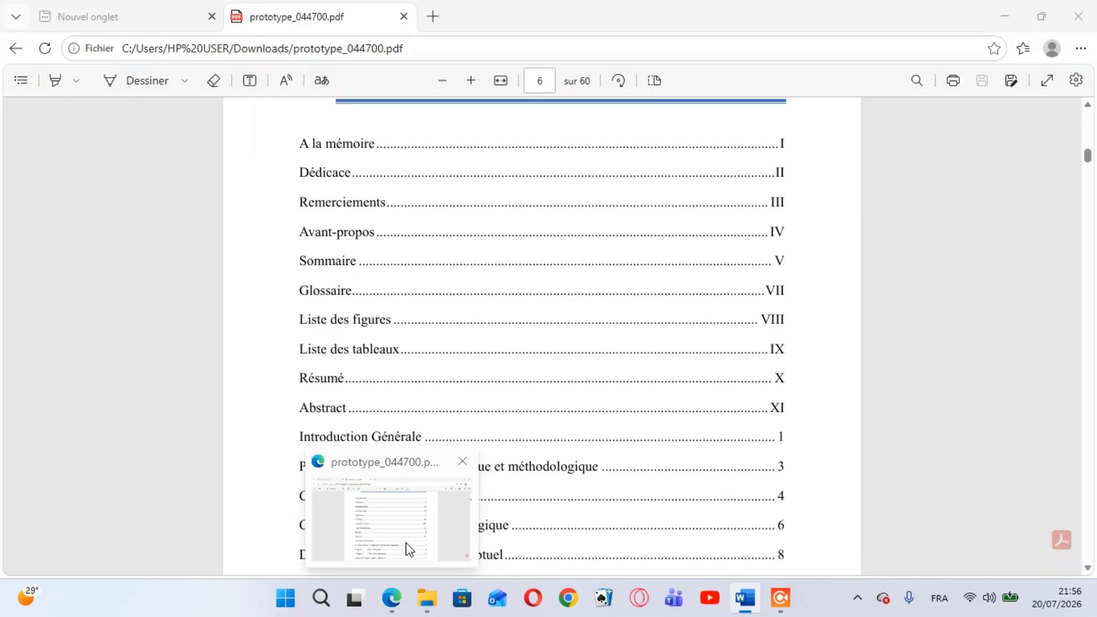
{"action": "left_click", "coordinate": [410, 550]}
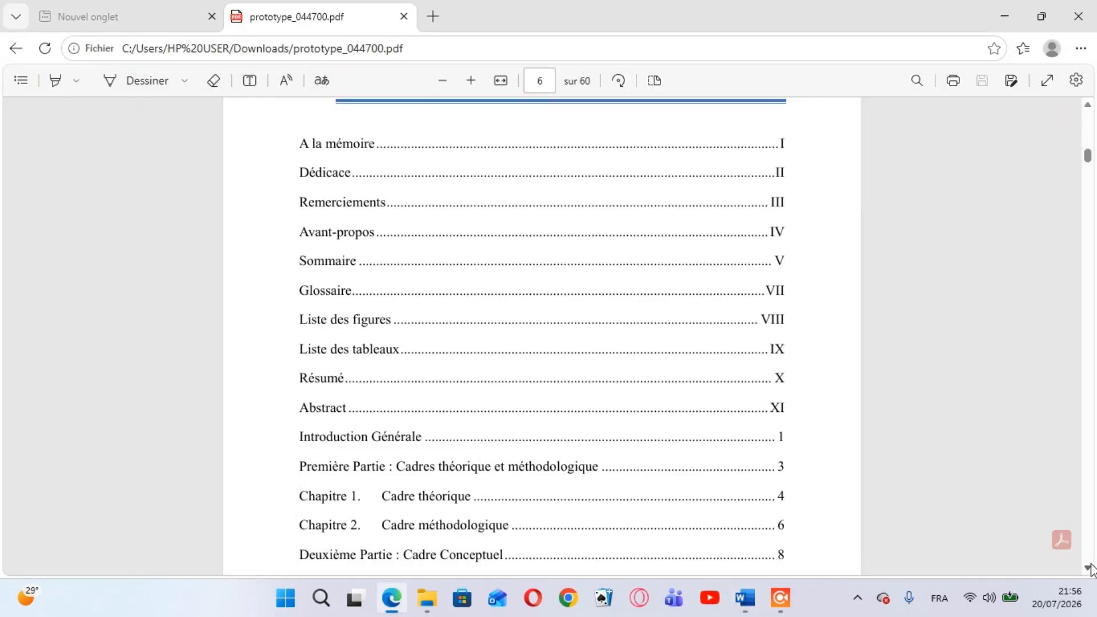
{"action": "scroll", "coordinate": [1090, 568], "scroll_direction": "down", "scroll_amount": 5}
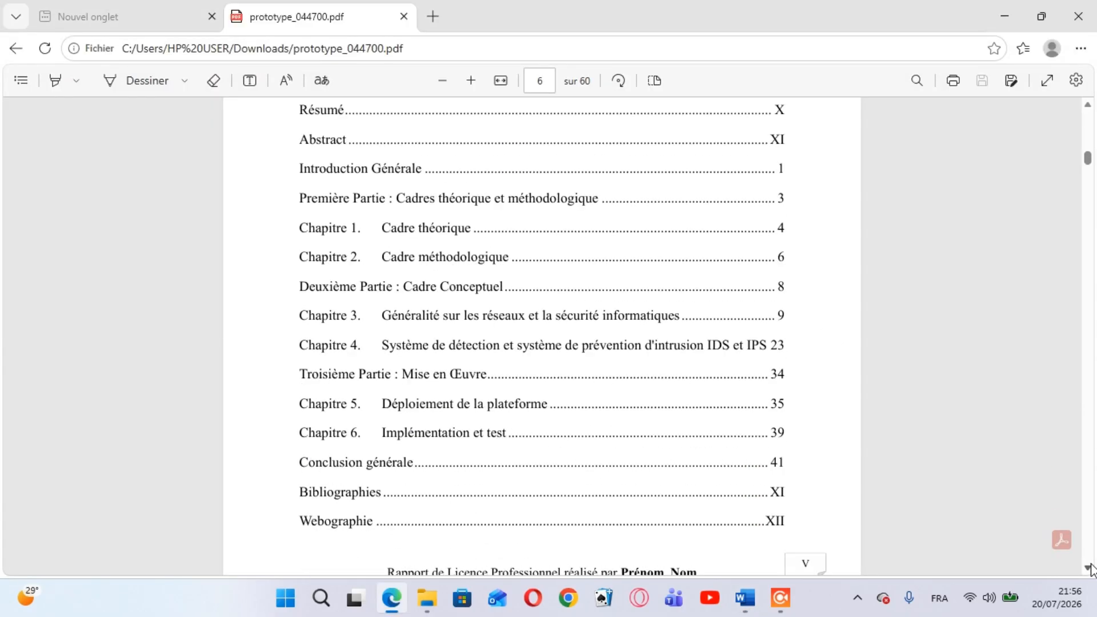
{"action": "left_click", "coordinate": [1089, 567]}
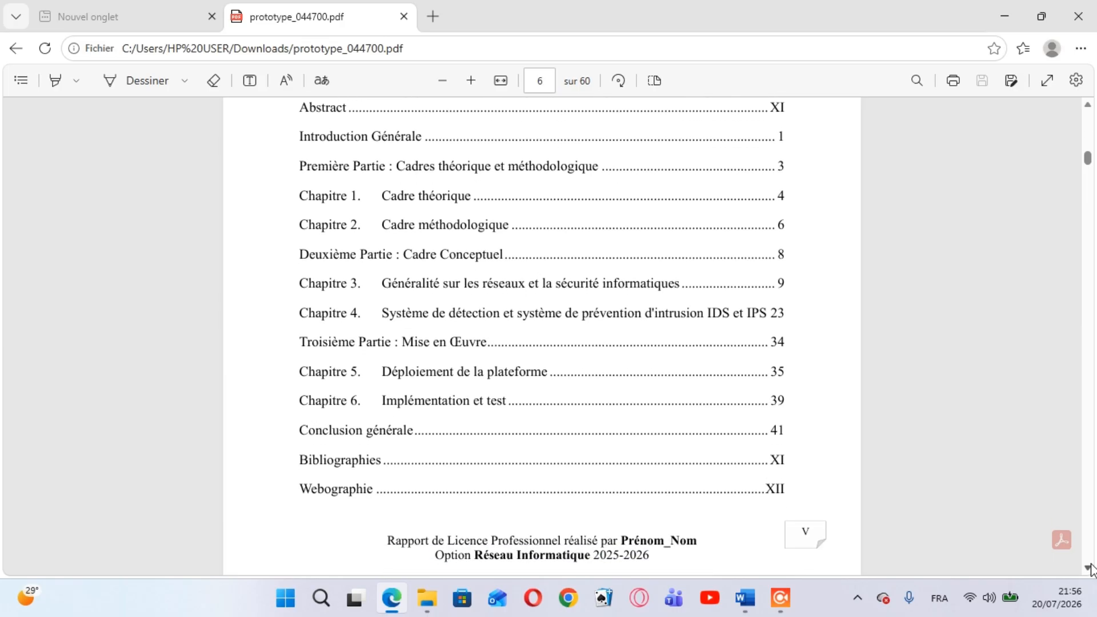
{"action": "left_click", "coordinate": [1089, 567]}
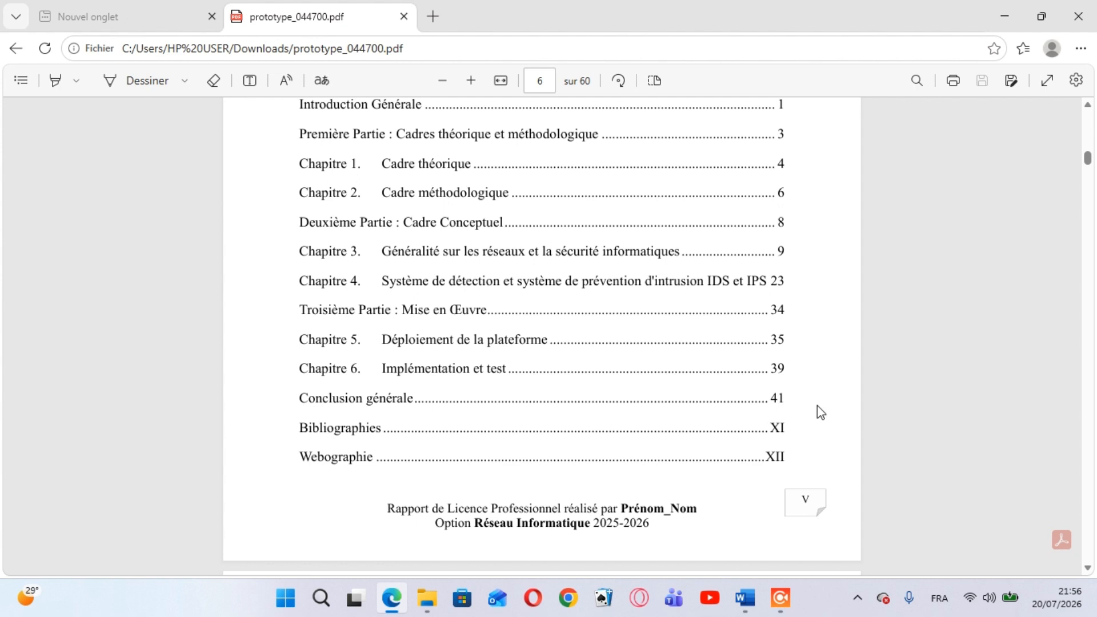
{"action": "mouse_move", "coordinate": [745, 598]}
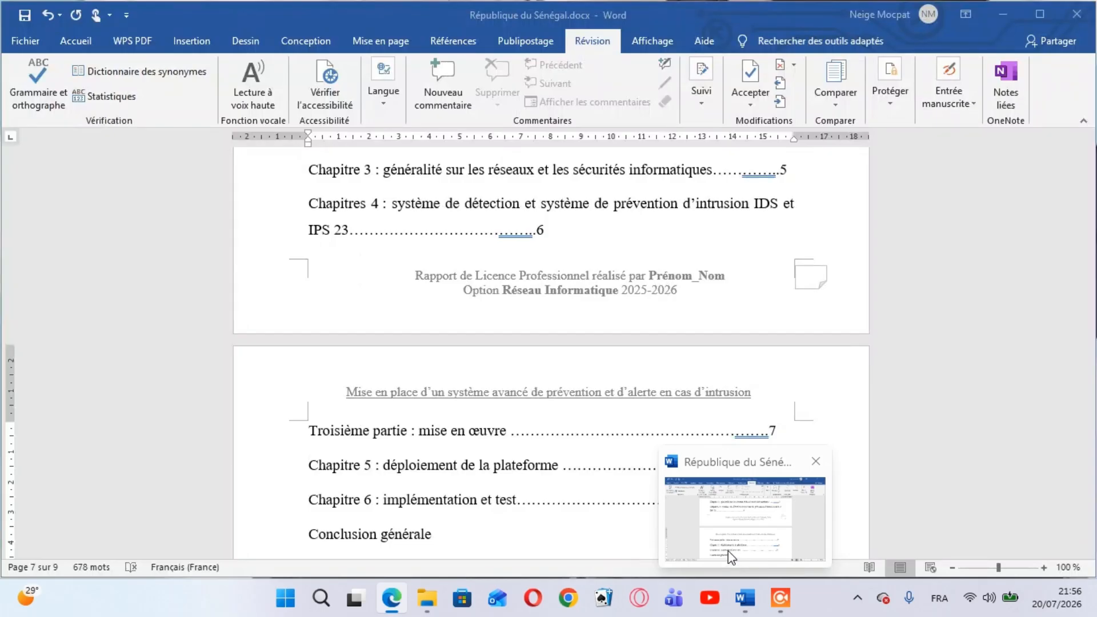
{"action": "left_click", "coordinate": [728, 551]}
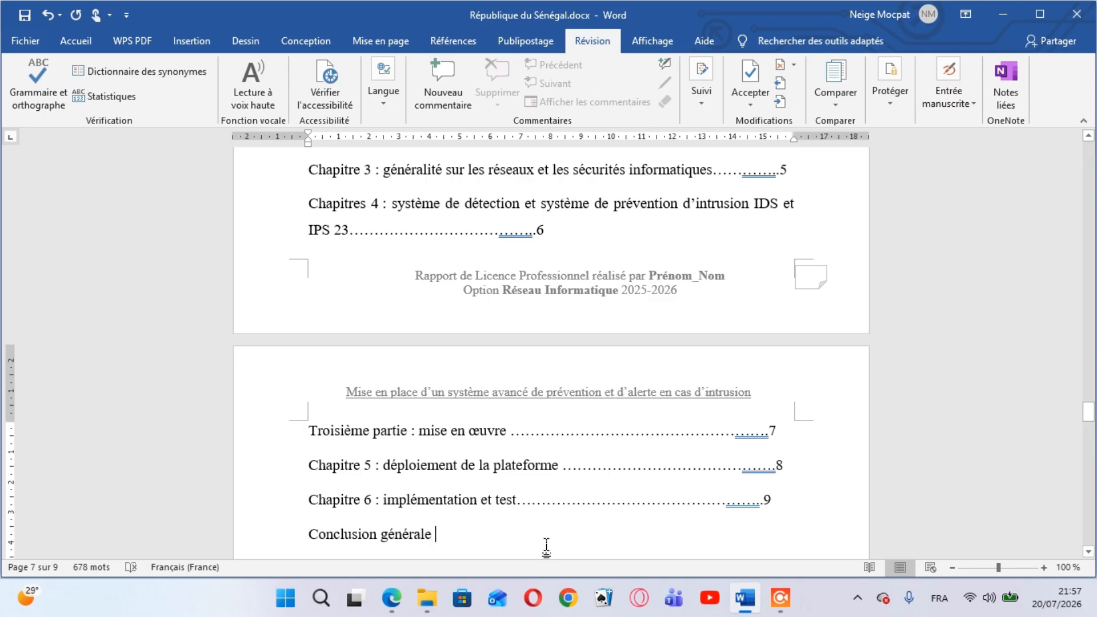
Add leader dots and page number 10 after "Conclusion générale", and dots with page number 11 after "Bibliographies"
{"action": "type", "text": ".........................................."}
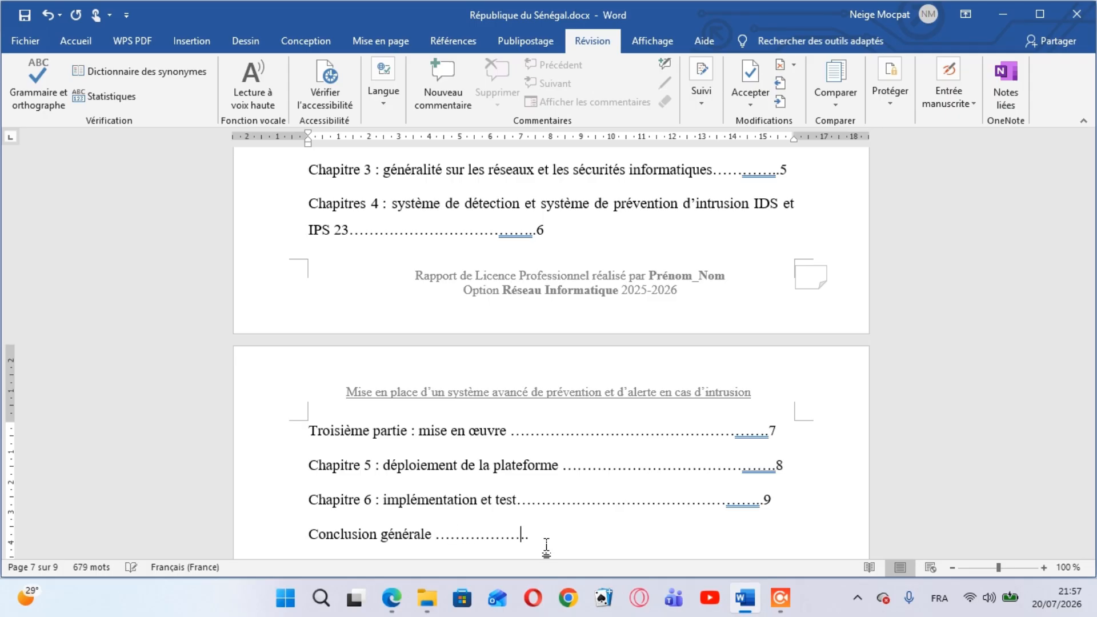
{"action": "type", "text": ".......................................................10"}
{"action": "key", "text": "Return"}
{"action": "type", "text": "Bibliographies"}
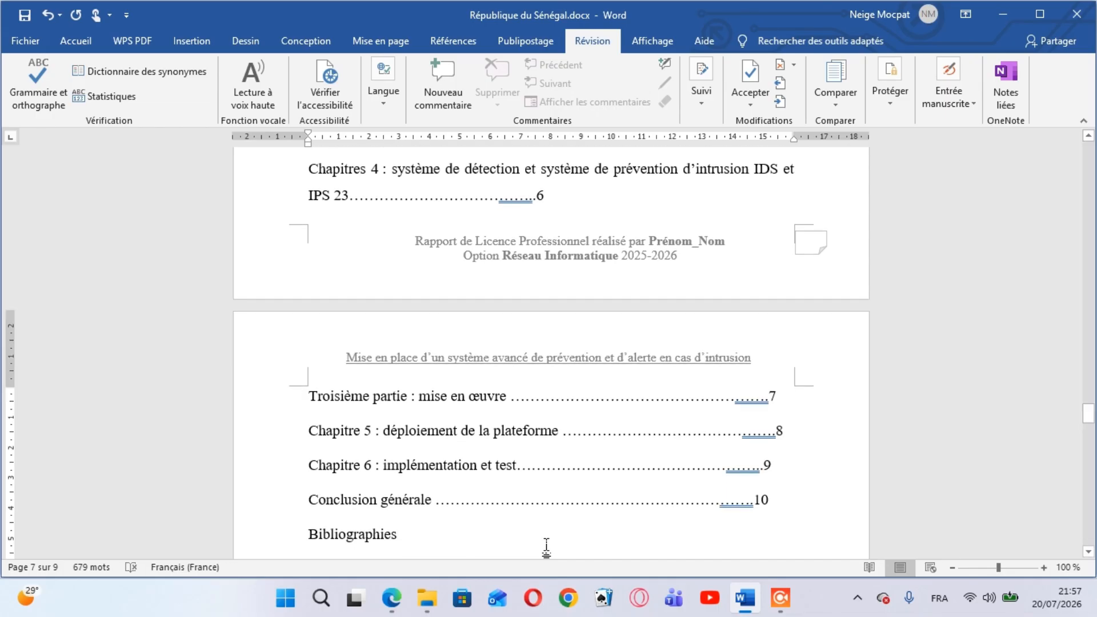
{"action": "type", "text": " ?"}
{"action": "type", "text": "........................................................................................."}
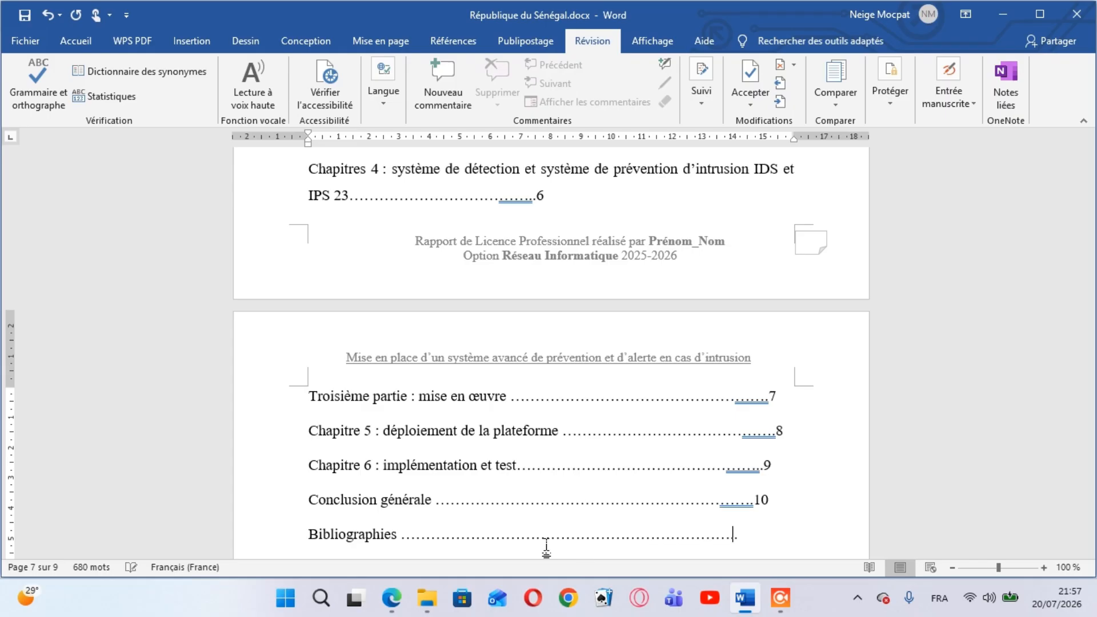
{"action": "type", "text": "11"}
Add leader dots and page number 12 after "Webographie", and move on to the end of the "Annexes" entry
{"action": "key", "text": "Return"}
{"action": "type", "text": "Webographie"}
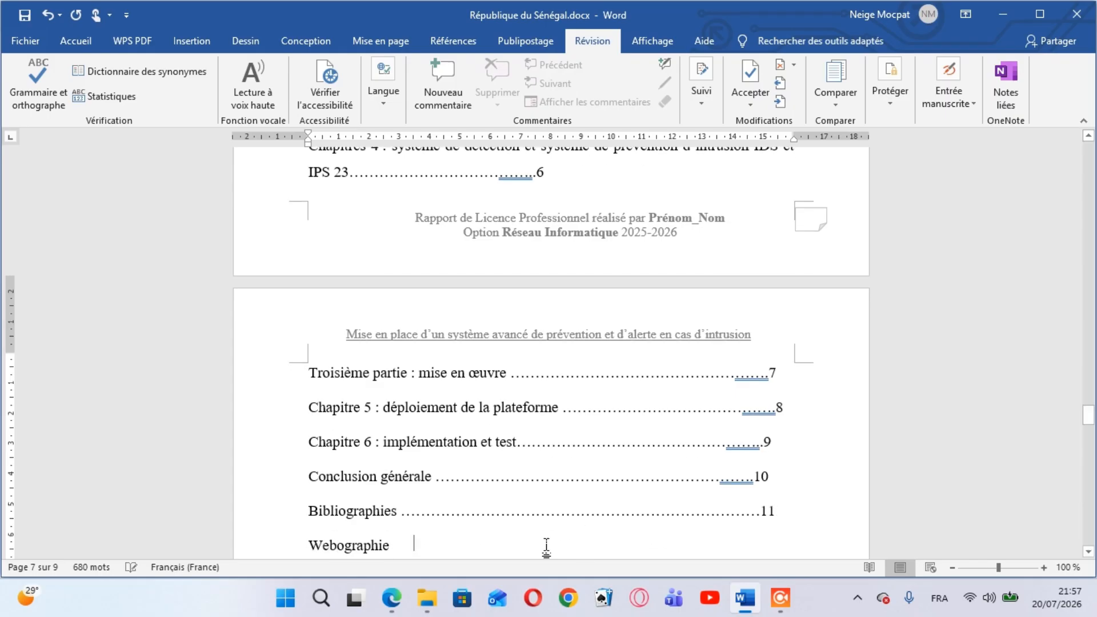
{"action": "type", "text": "........."}
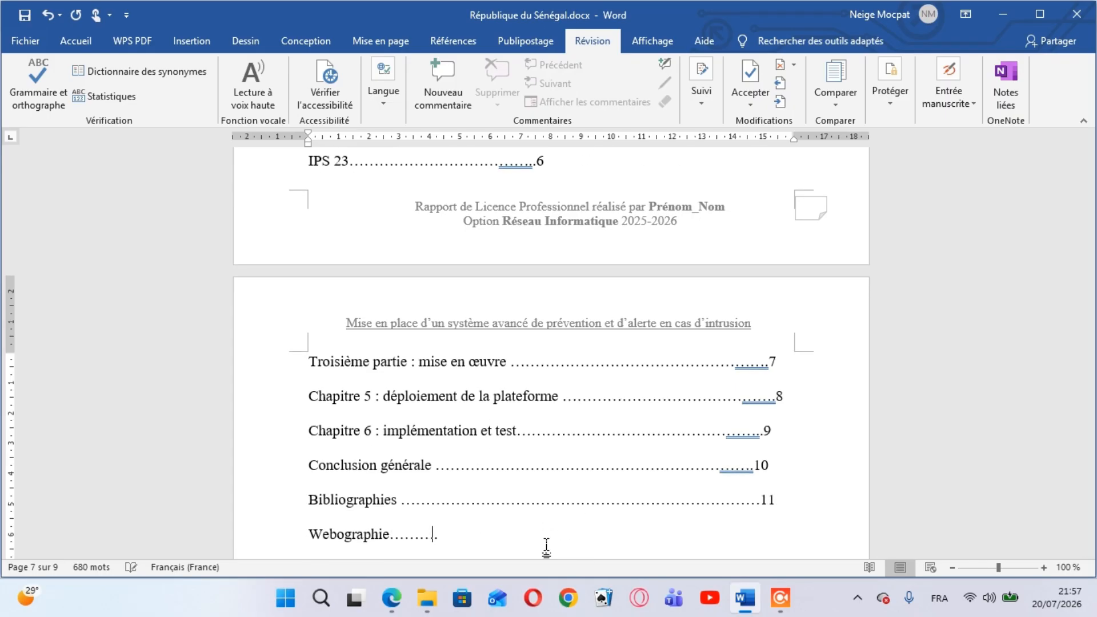
{"action": "type", "text": "............................................................................12"}
{"action": "key", "text": "Return"}
{"action": "type", "text": "Annexes "}
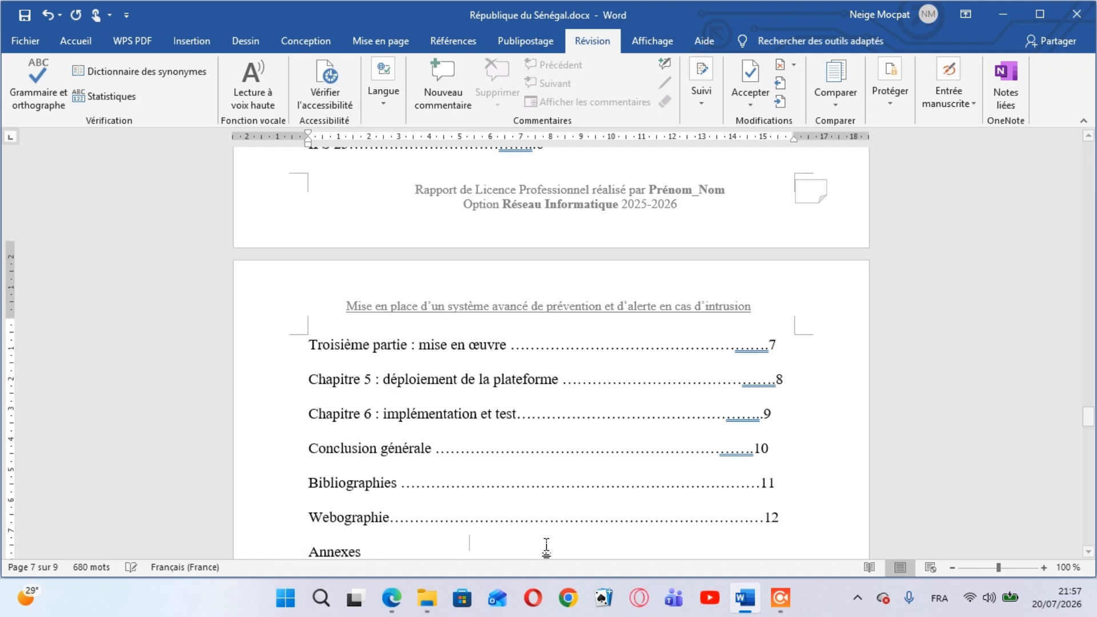
{"action": "type", "text": "......"}
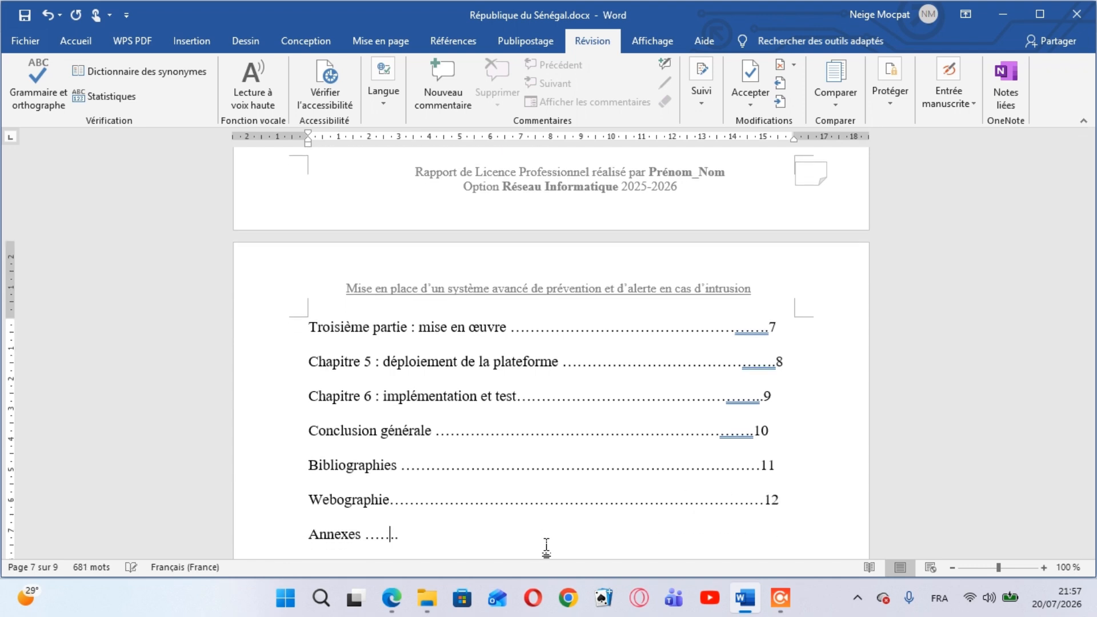
{"action": "type", "text": ".................................................................................13"}
Complete the "Tables des matières" entry with leader dots and page number 14
{"action": "key", "text": "Return"}
{"action": "type", "text": "Tables des matières"}
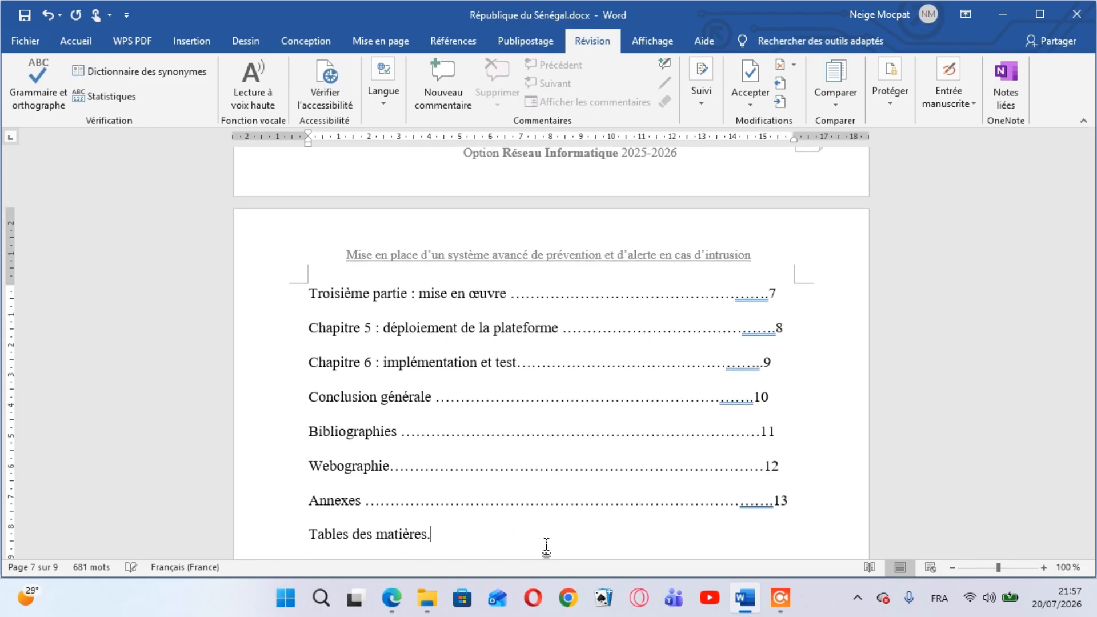
{"action": "type", "text": "........................................"}
{"action": "type", "text": "......................"}
{"action": "type", "text": "......................14"}
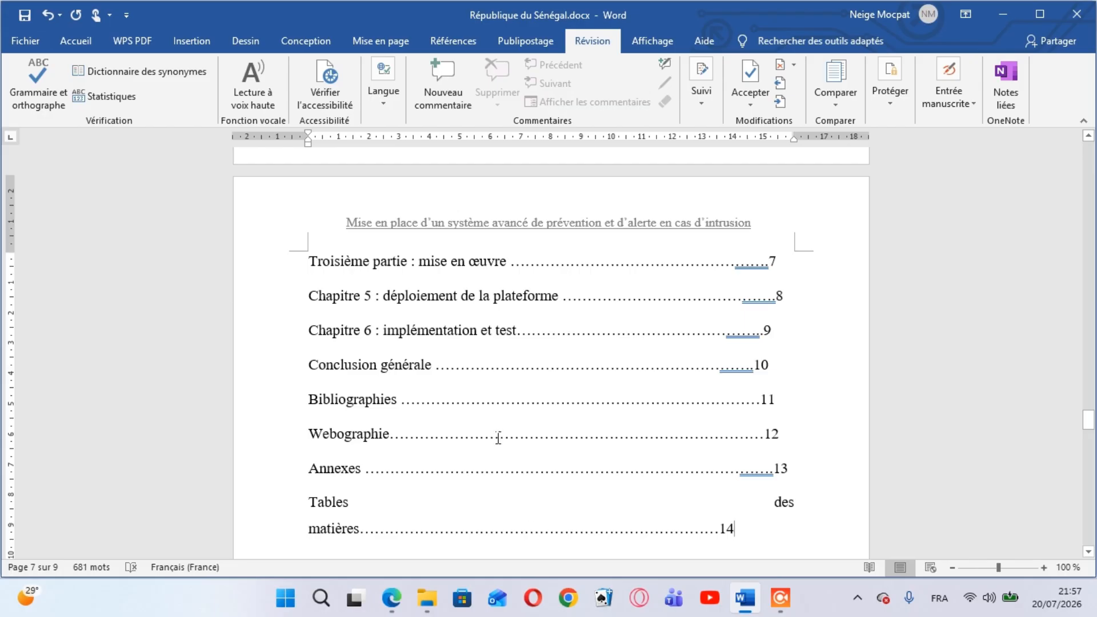
Run the spelling and grammar check, accepting the first suggestion for the surplus dots in each flagged Sommaire entry until the check is finished
{"action": "left_click", "coordinate": [40, 83]}
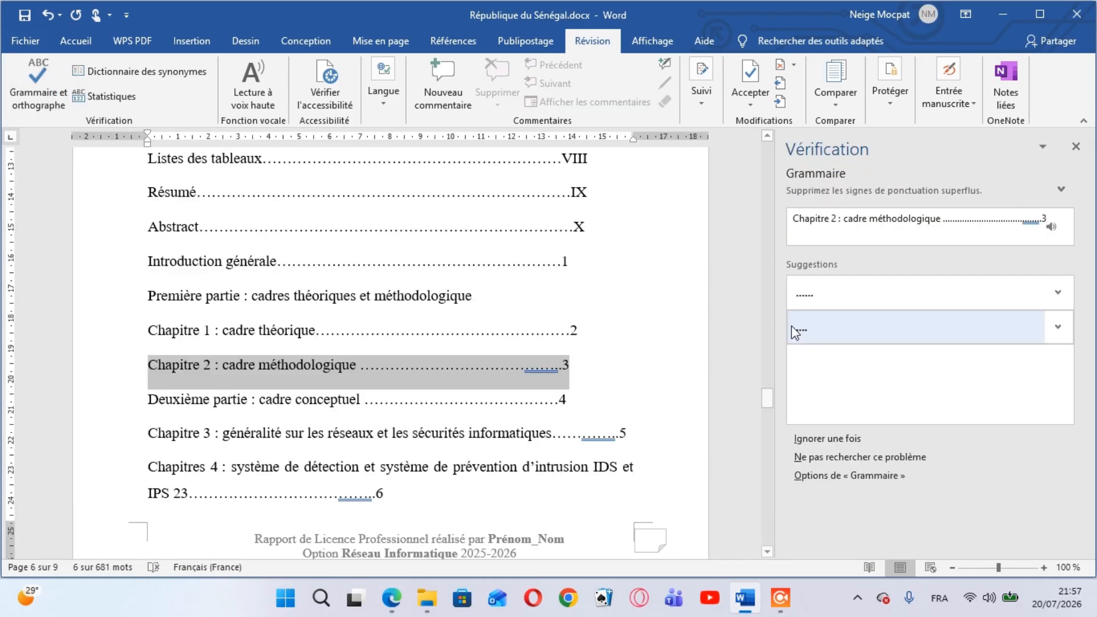
{"action": "left_click", "coordinate": [812, 296]}
{"action": "left_click", "coordinate": [811, 296]}
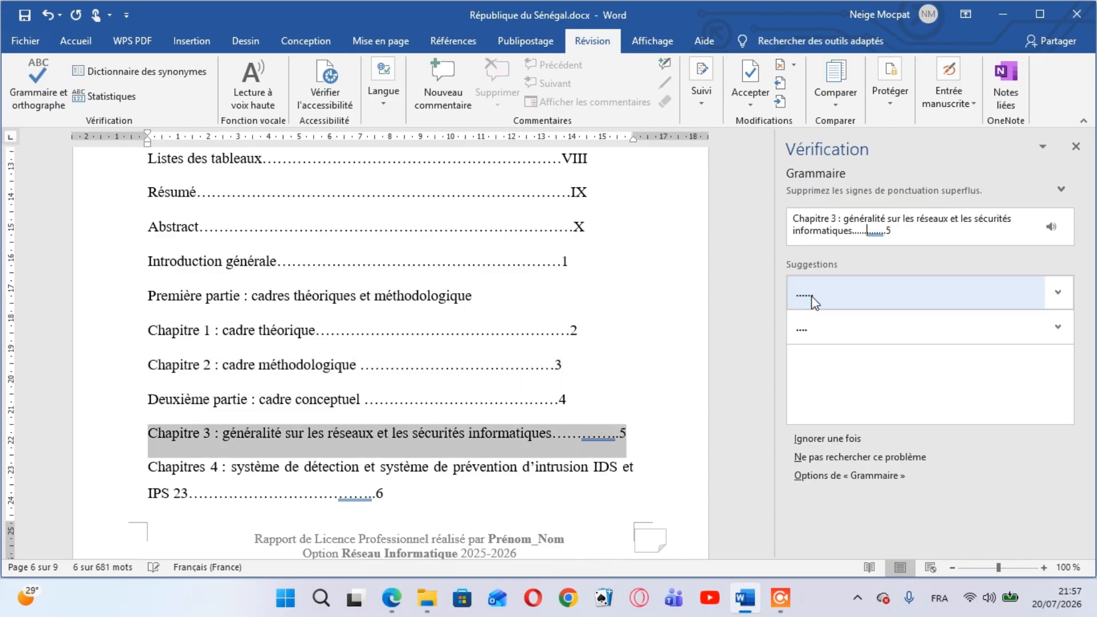
{"action": "left_click", "coordinate": [812, 296]}
{"action": "left_click", "coordinate": [811, 296]}
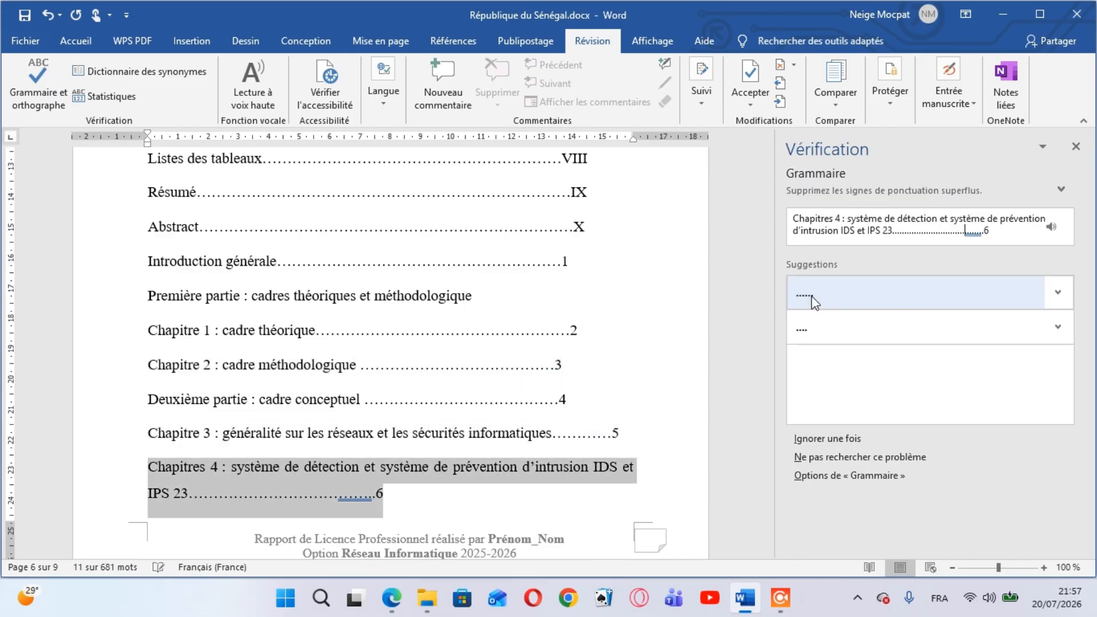
{"action": "left_click", "coordinate": [812, 296]}
{"action": "left_click", "coordinate": [812, 296]}
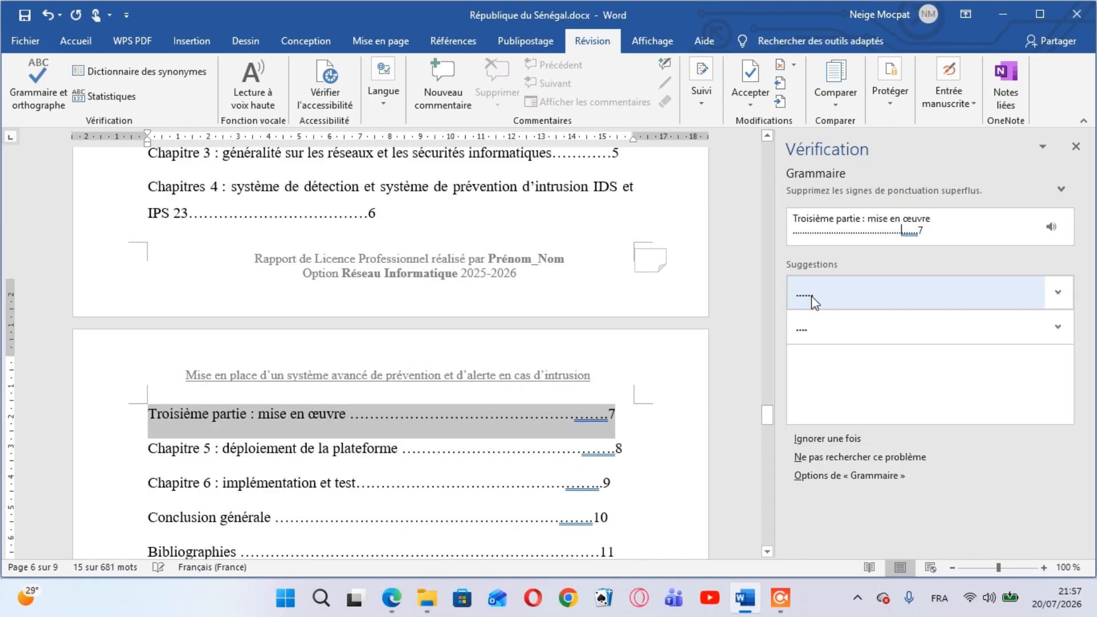
{"action": "left_click", "coordinate": [812, 296]}
{"action": "left_click", "coordinate": [811, 296]}
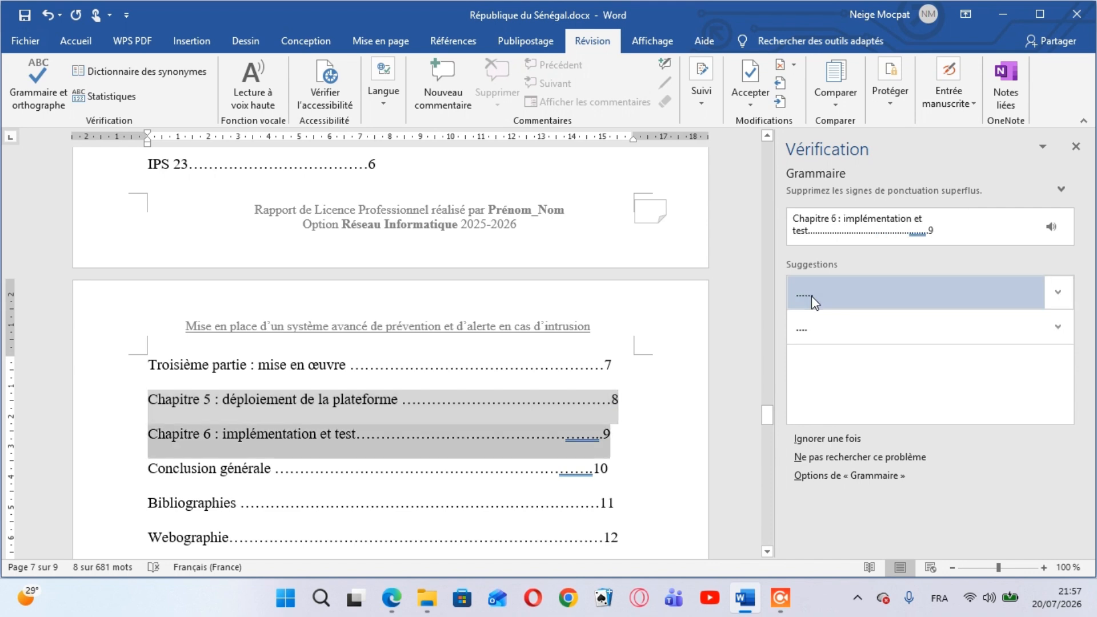
{"action": "left_click", "coordinate": [811, 296]}
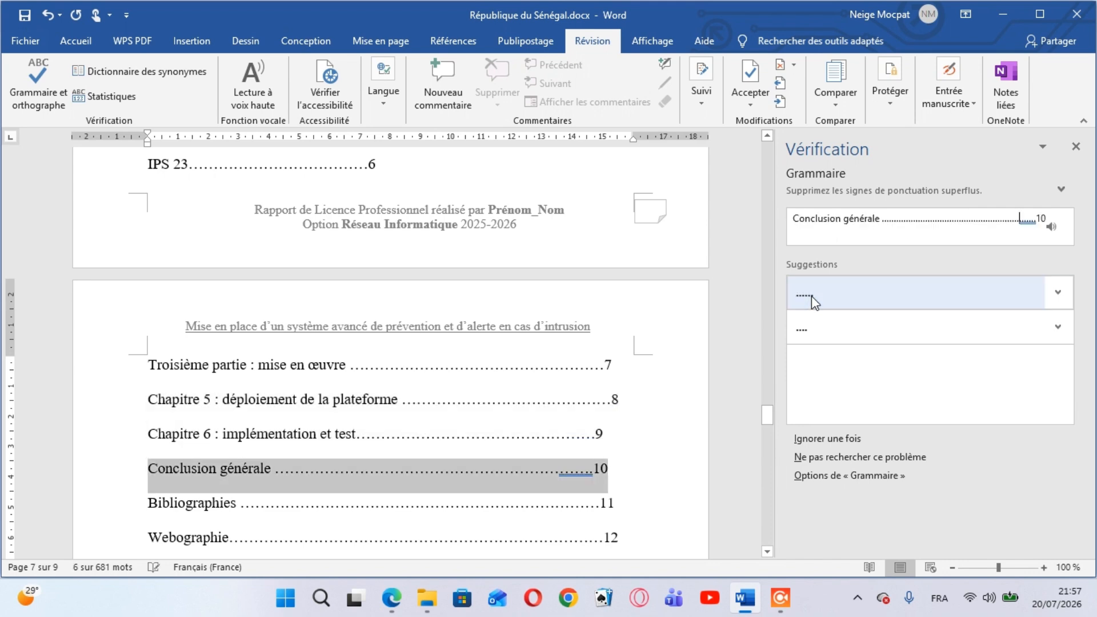
{"action": "left_click", "coordinate": [811, 296]}
{"action": "left_click", "coordinate": [812, 296]}
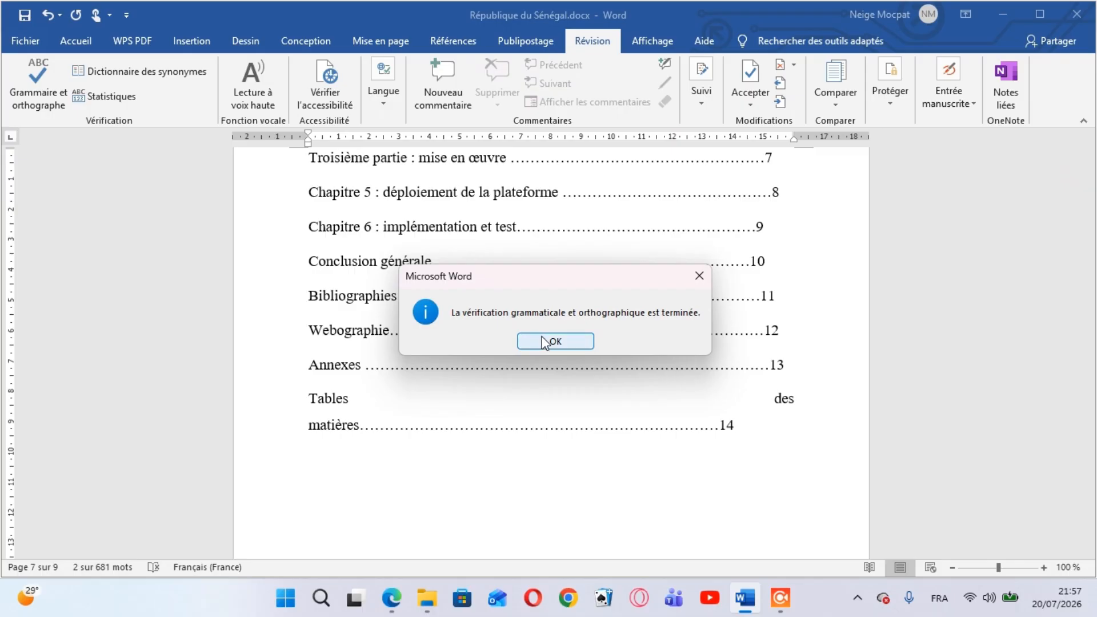
{"action": "left_click", "coordinate": [538, 343]}
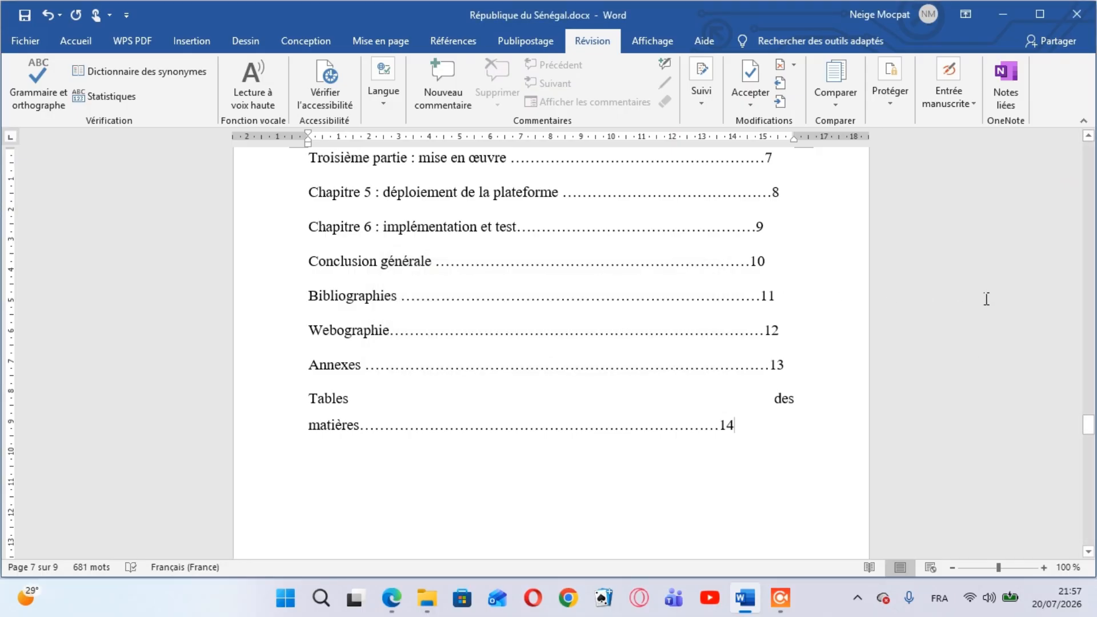
Set the font size of the "A la mémoire" line in the Sommaire to 12
{"action": "left_click", "coordinate": [1090, 137]}
{"action": "scroll", "coordinate": [1090, 137], "scroll_direction": "up", "scroll_amount": 5}
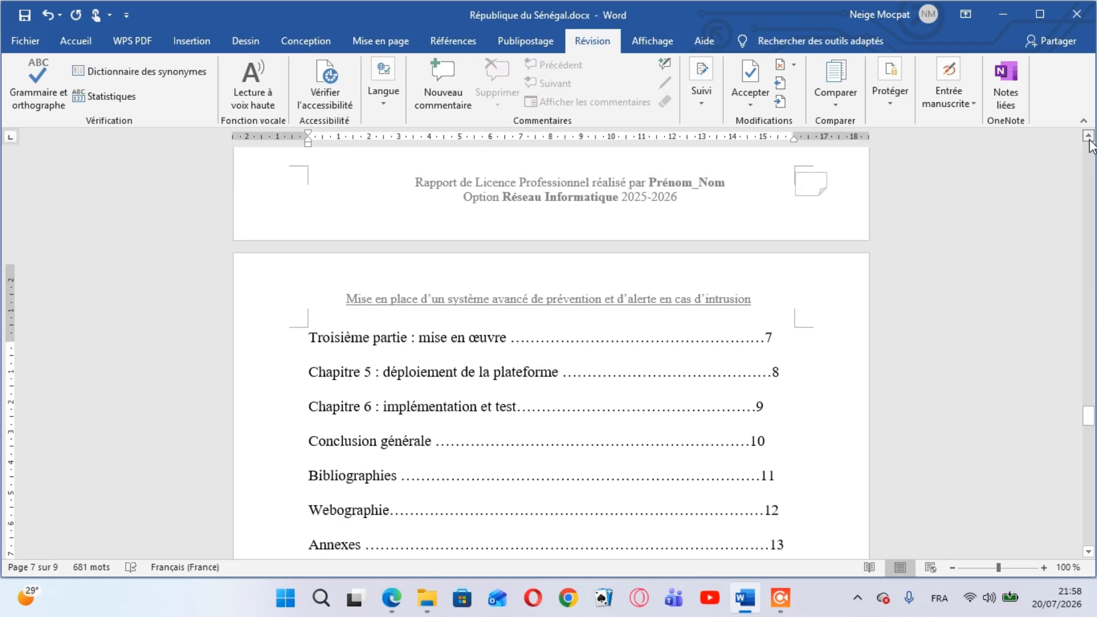
{"action": "scroll", "coordinate": [1090, 144], "scroll_direction": "up", "scroll_amount": 5}
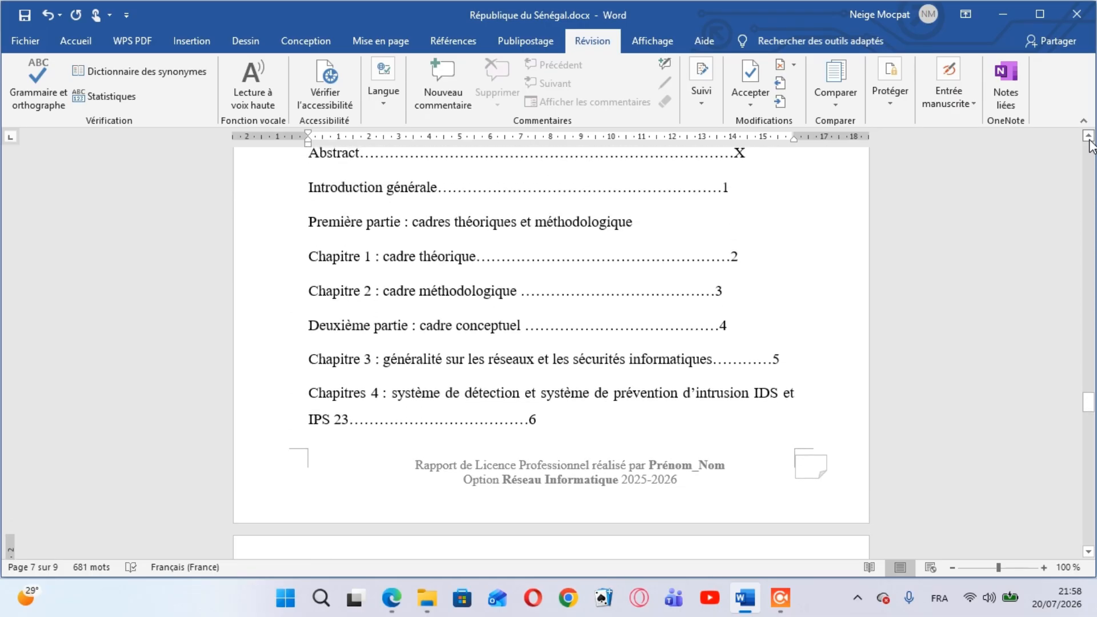
{"action": "scroll", "coordinate": [1091, 144], "scroll_direction": "up", "scroll_amount": 5}
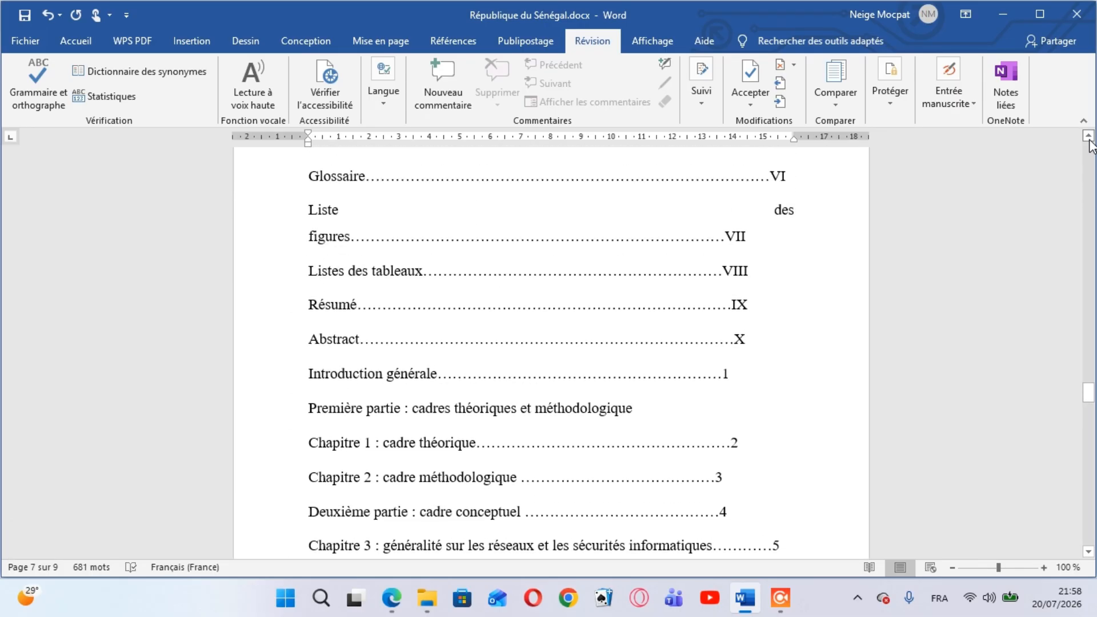
{"action": "scroll", "coordinate": [1090, 144], "scroll_direction": "up", "scroll_amount": 4}
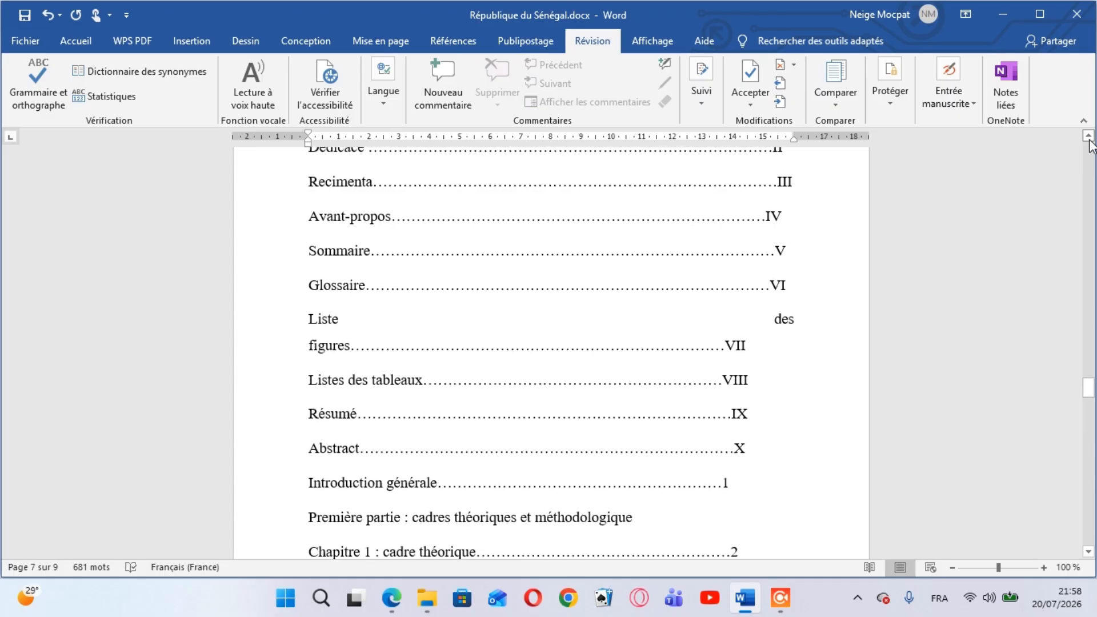
{"action": "scroll", "coordinate": [1091, 144], "scroll_direction": "up", "scroll_amount": 1}
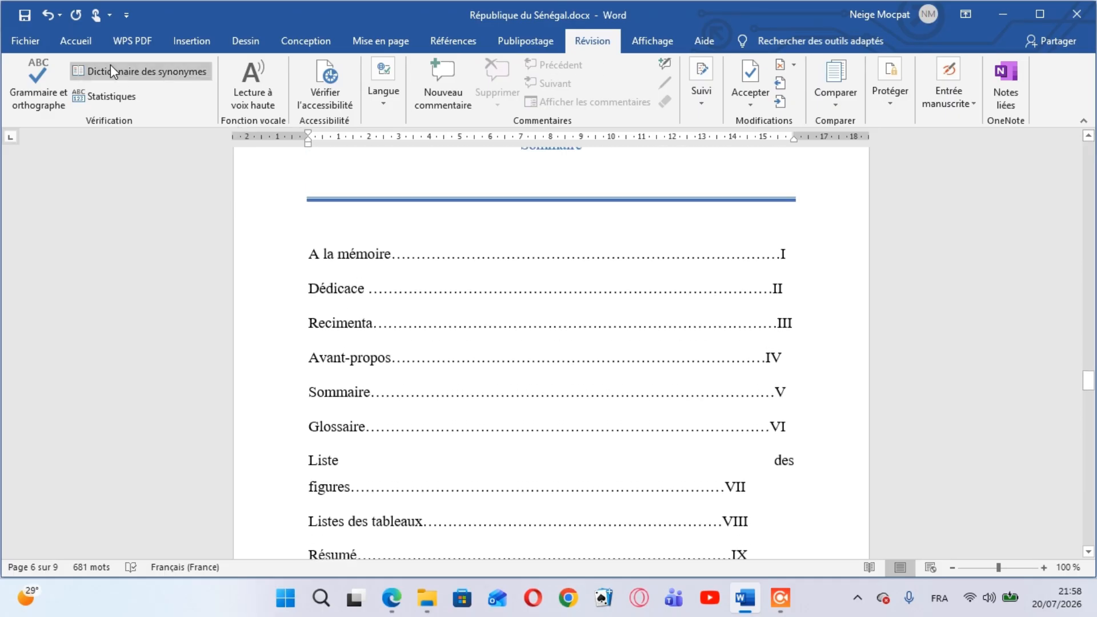
{"action": "left_click", "coordinate": [71, 50]}
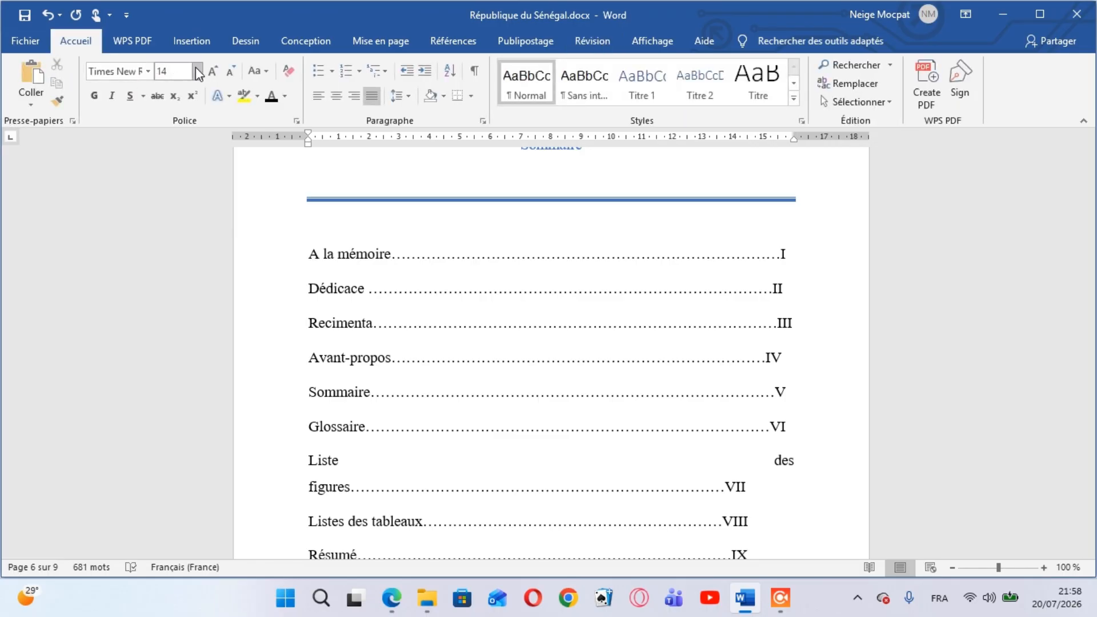
{"action": "left_click", "coordinate": [322, 256]}
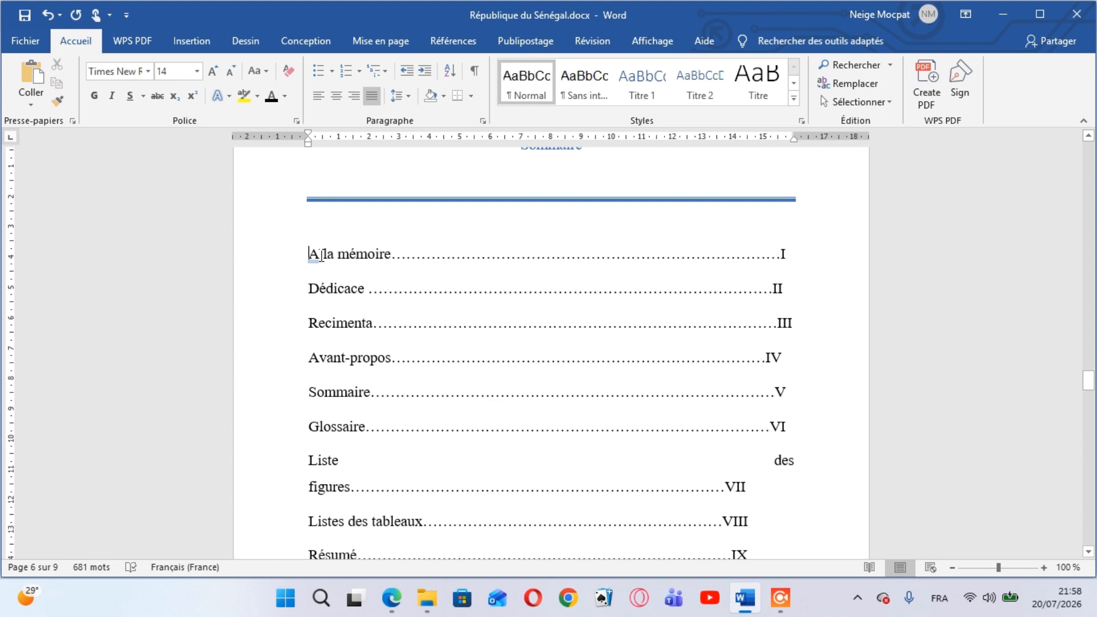
{"action": "double_click", "coordinate": [315, 254]}
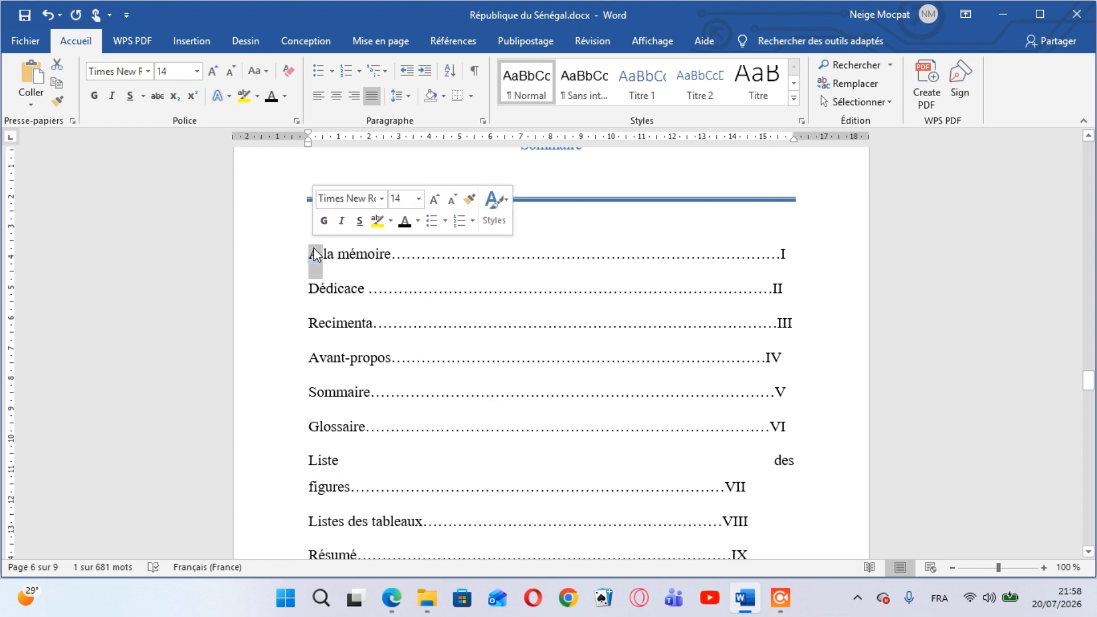
{"action": "mouse_move", "coordinate": [315, 254]}
{"action": "left_mouse_down"}
{"action": "mouse_move", "coordinate": [394, 289]}
{"action": "mouse_move", "coordinate": [350, 279]}
{"action": "mouse_move", "coordinate": [335, 256]}
{"action": "mouse_move", "coordinate": [303, 255]}
{"action": "left_mouse_up"}
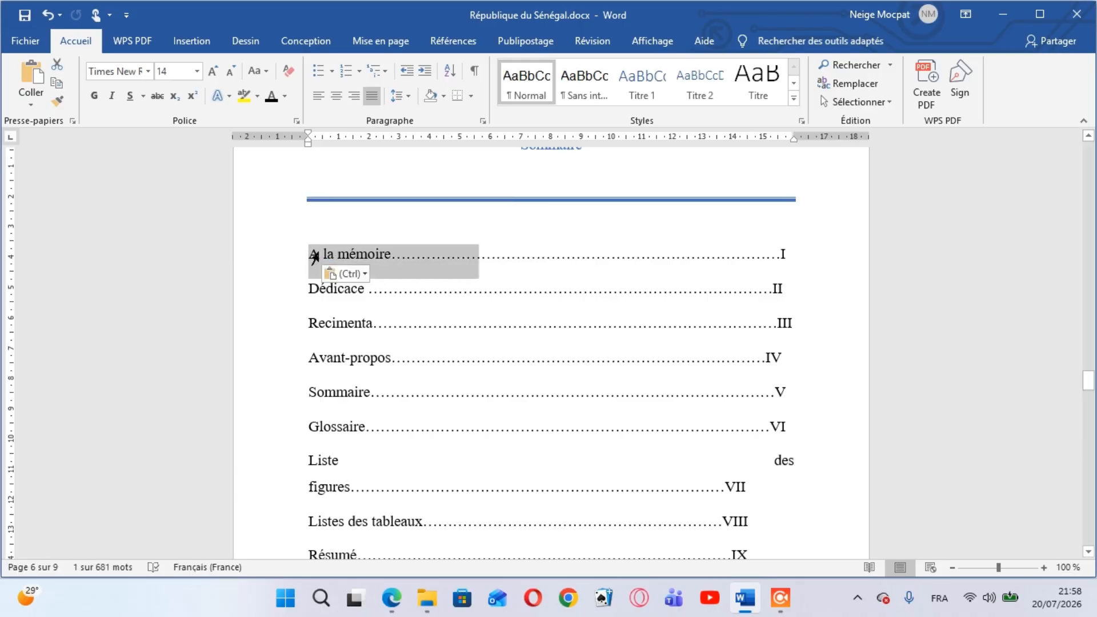
{"action": "triple_click", "coordinate": [308, 257]}
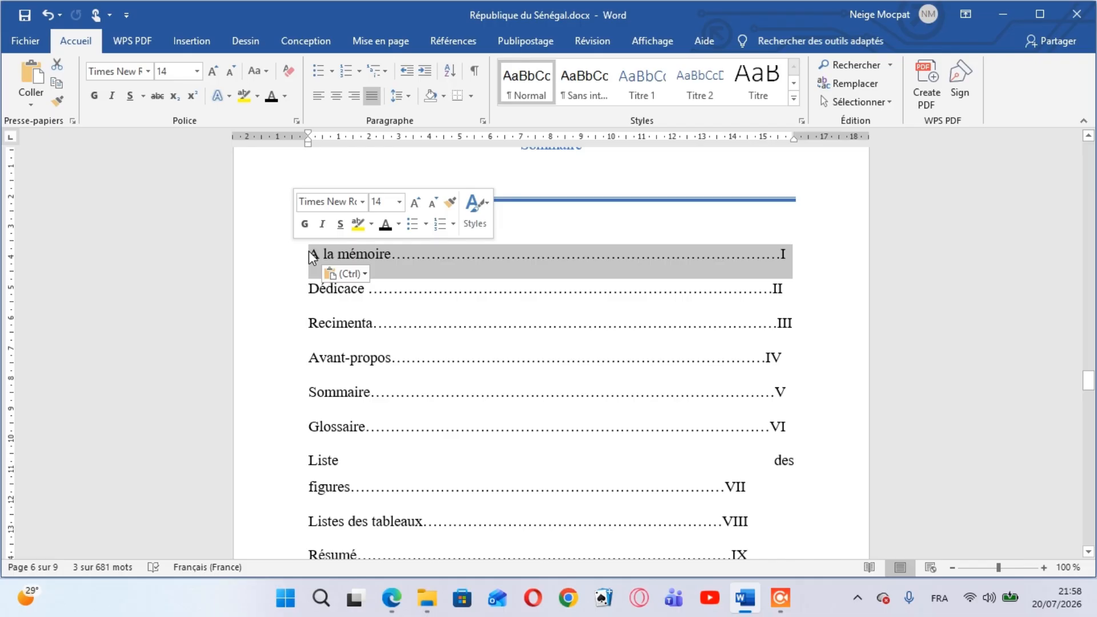
{"action": "left_click", "coordinate": [196, 72]}
{"action": "left_click", "coordinate": [165, 152]}
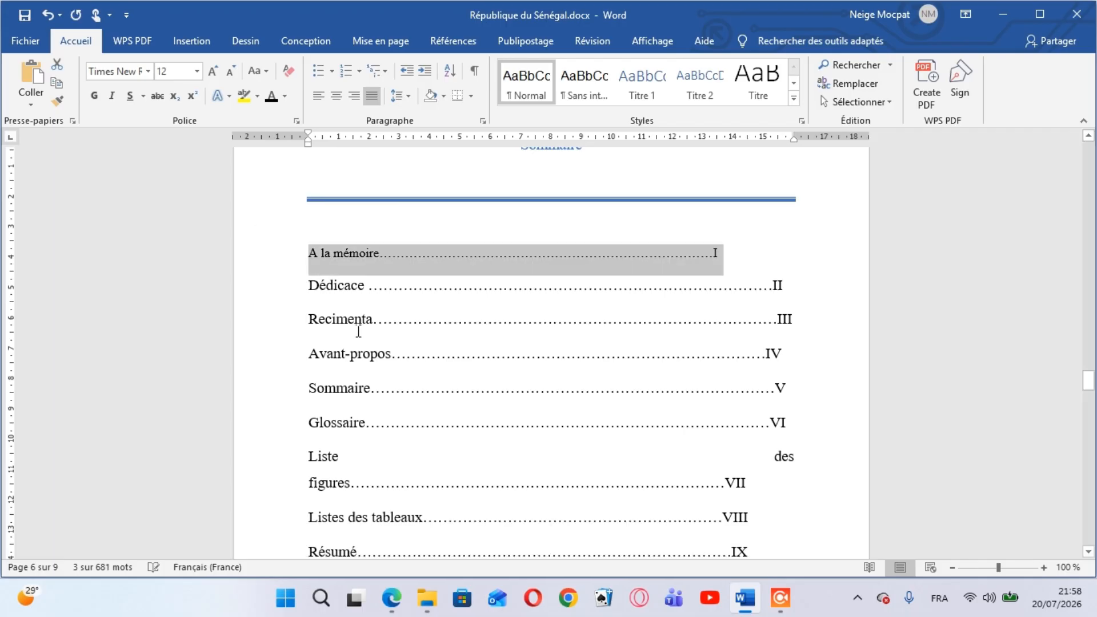
Switch to prototype_044700.pdf in Edge, examine the beginning of its Sommaire, and return to the Word report
{"action": "mouse_move", "coordinate": [392, 597]}
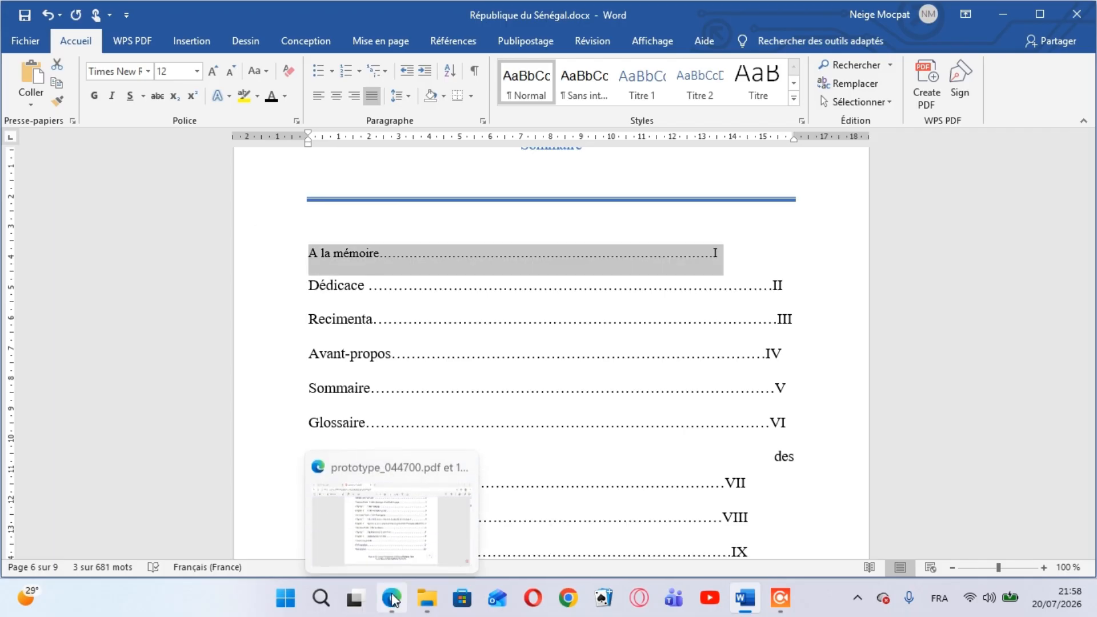
{"action": "left_click", "coordinate": [382, 517]}
{"action": "left_click", "coordinate": [382, 520]}
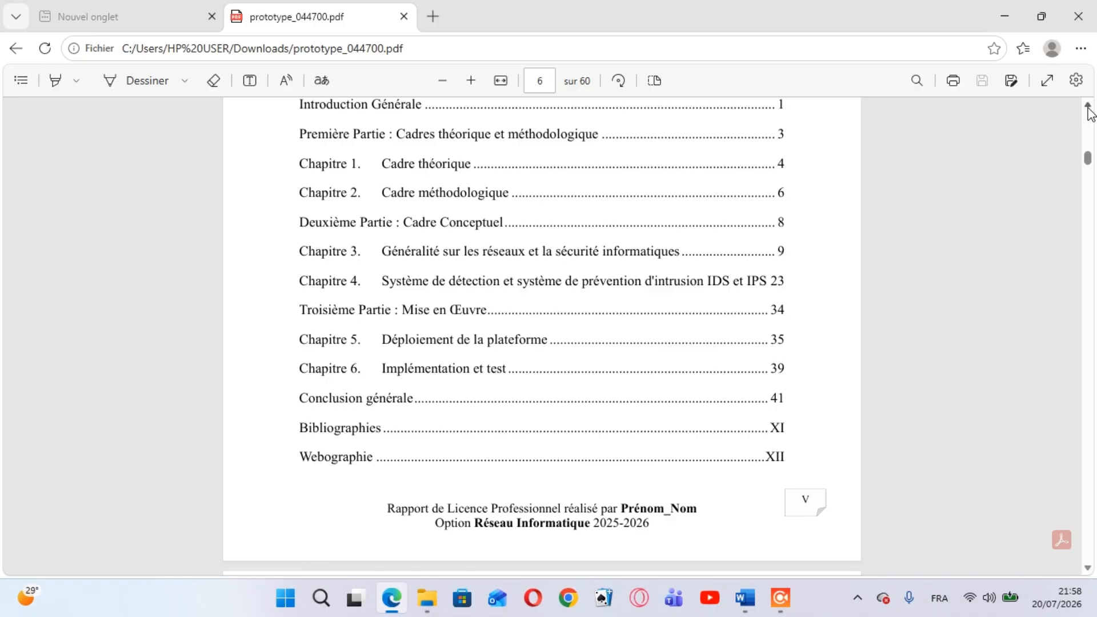
{"action": "scroll", "coordinate": [1089, 112], "scroll_direction": "up", "scroll_amount": 7}
{"action": "scroll", "coordinate": [1090, 112], "scroll_direction": "up", "scroll_amount": 3}
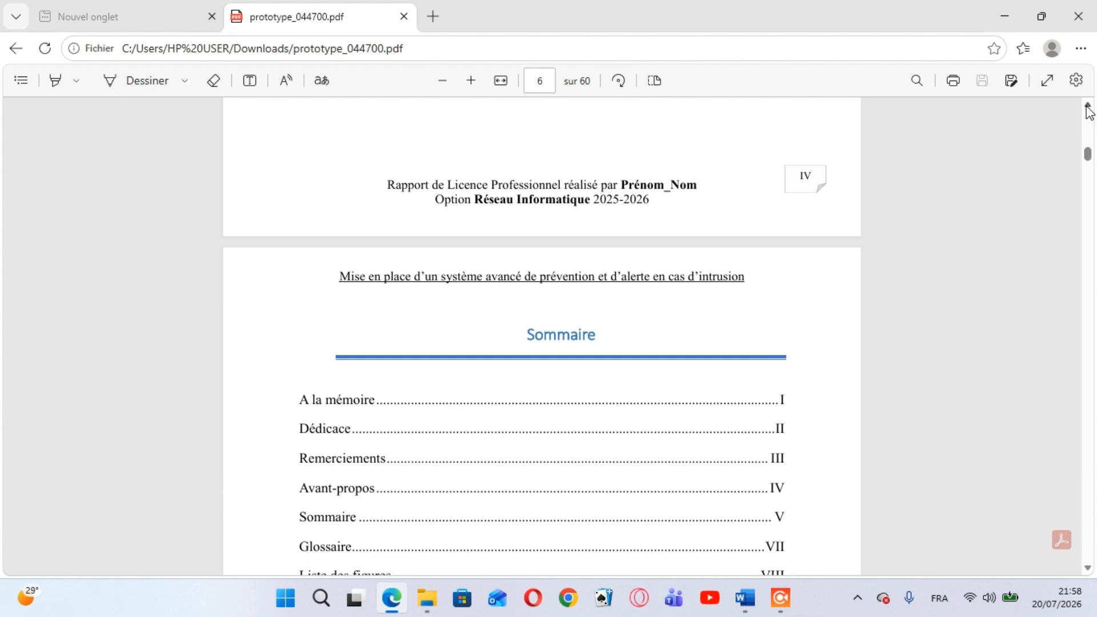
{"action": "mouse_move", "coordinate": [748, 603]}
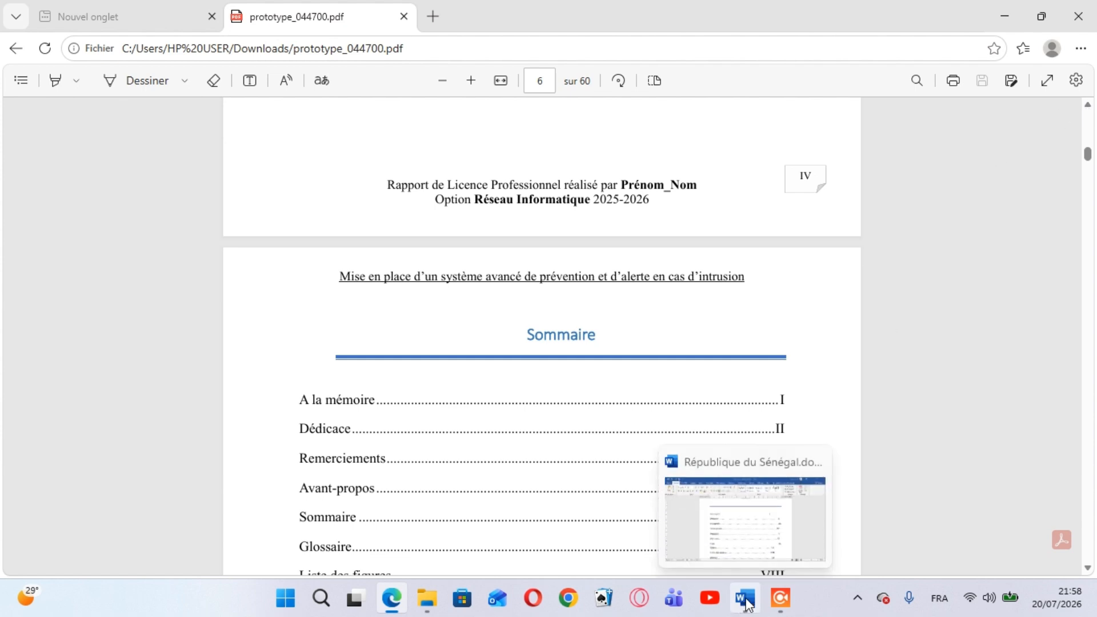
{"action": "mouse_move", "coordinate": [724, 539]}
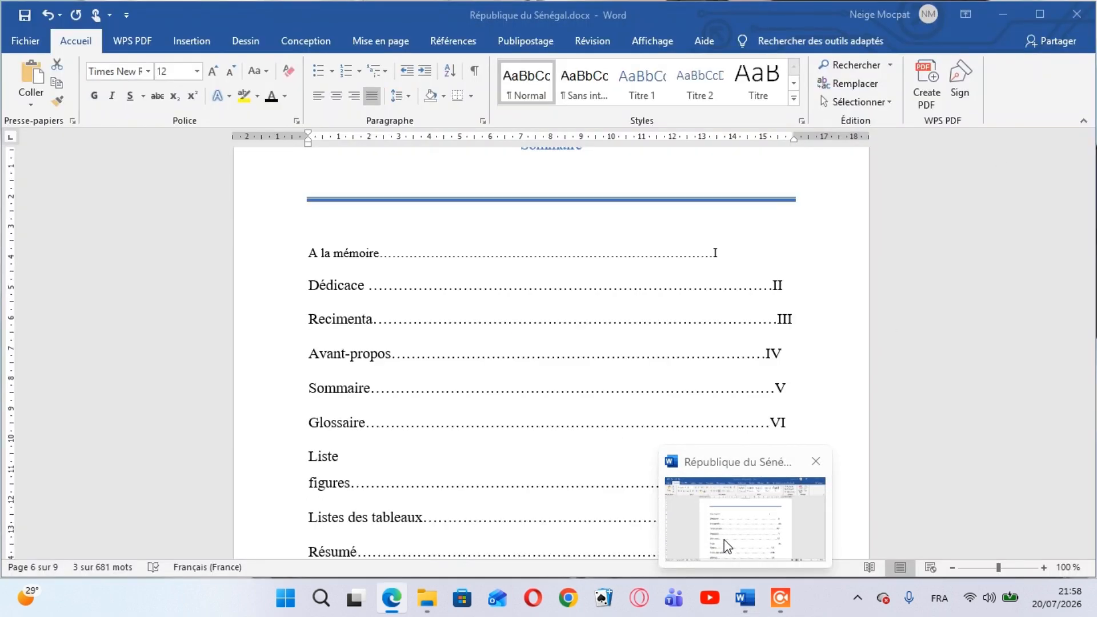
{"action": "left_click", "coordinate": [725, 539]}
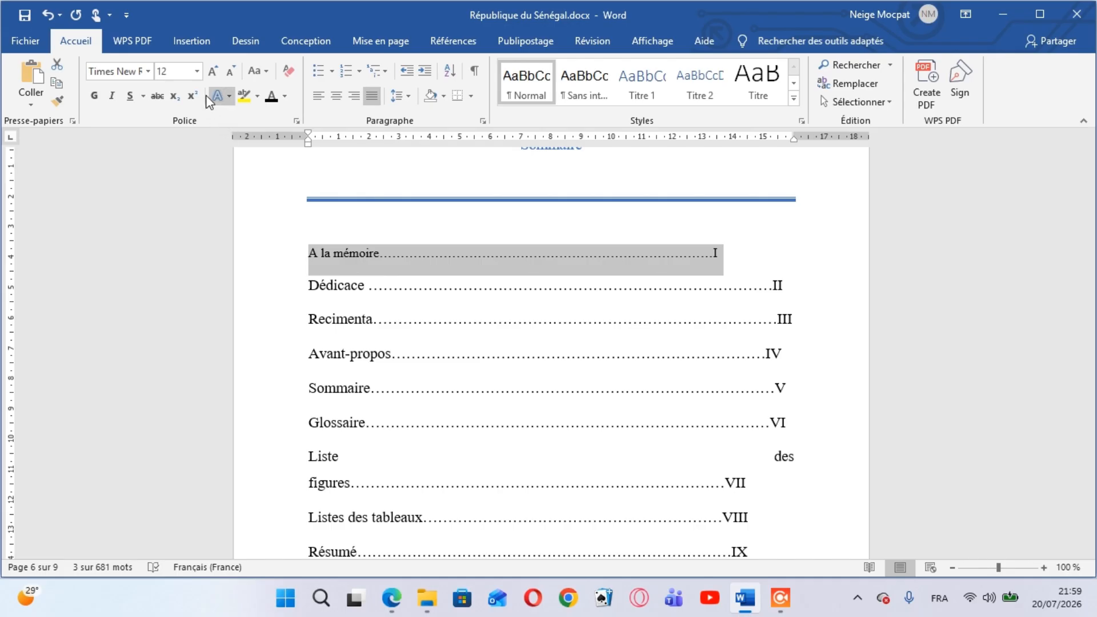
Set the "A la mémoire" line's font size back to 14 and deselect the line
{"action": "left_click", "coordinate": [197, 71]}
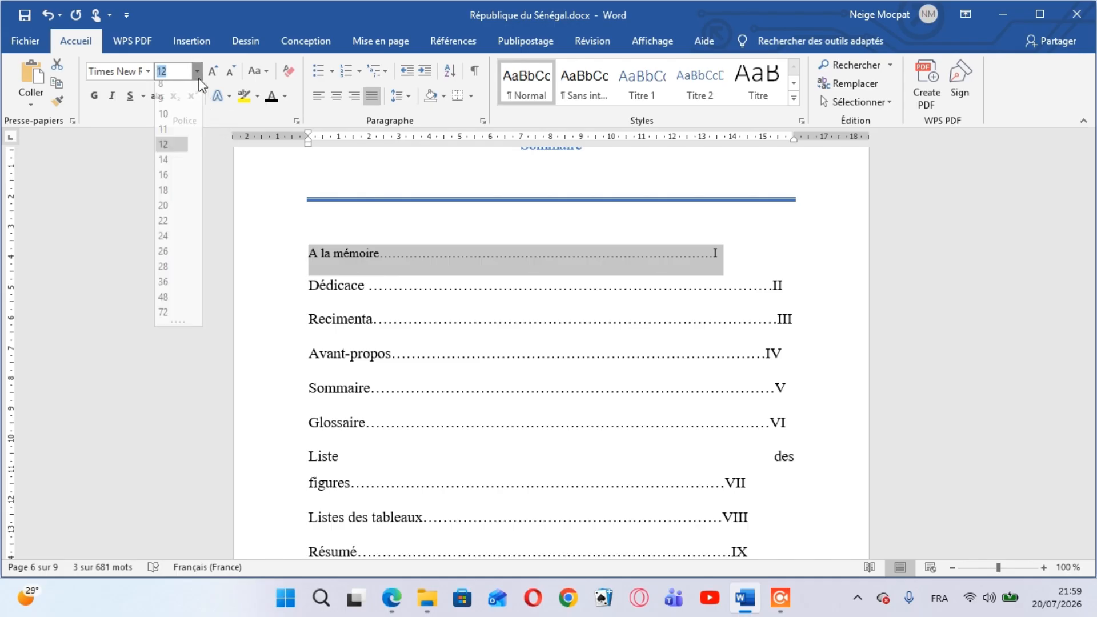
{"action": "left_click", "coordinate": [172, 166]}
{"action": "left_click", "coordinate": [857, 298]}
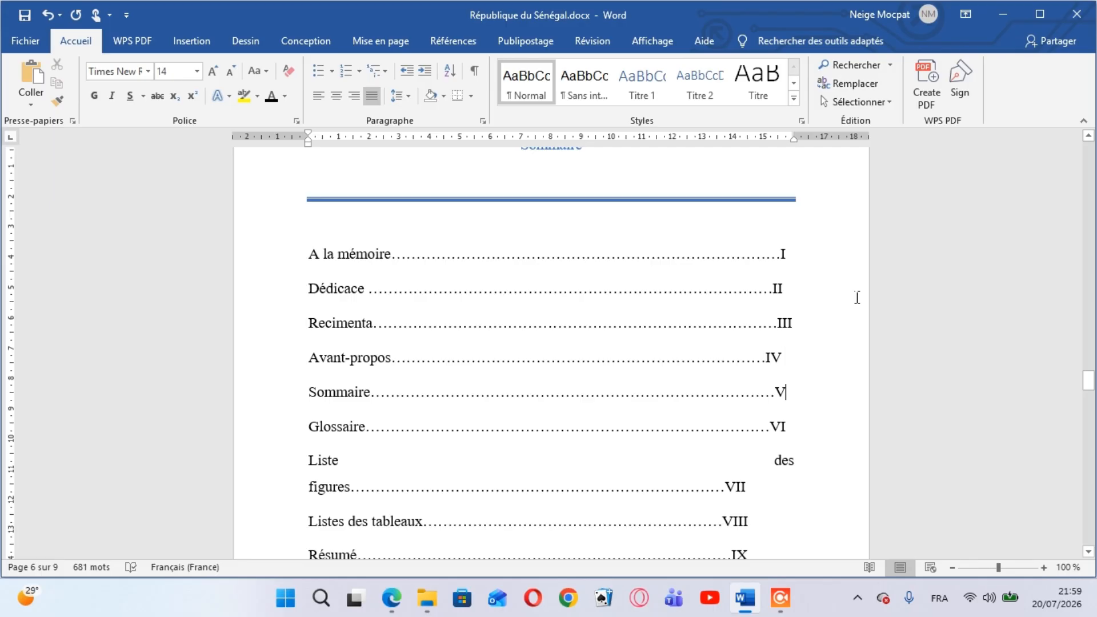
Correct the Sommaire entry "Recimenta" to "Remerciement"
{"action": "scroll", "coordinate": [857, 297], "scroll_direction": "down", "scroll_amount": 9}
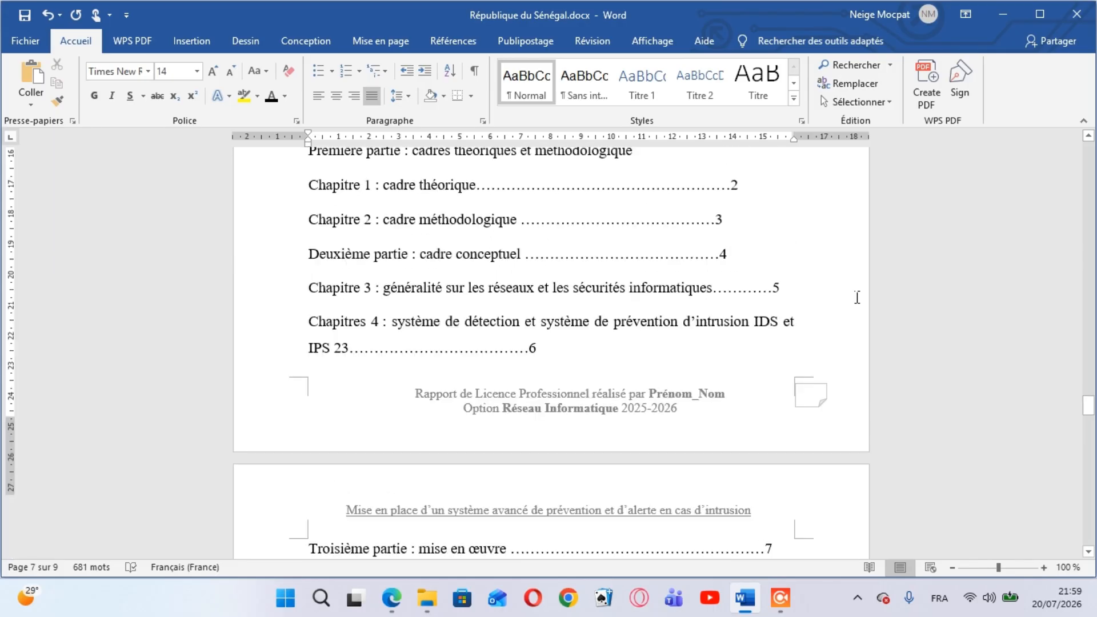
{"action": "scroll", "coordinate": [857, 298], "scroll_direction": "up", "scroll_amount": 9}
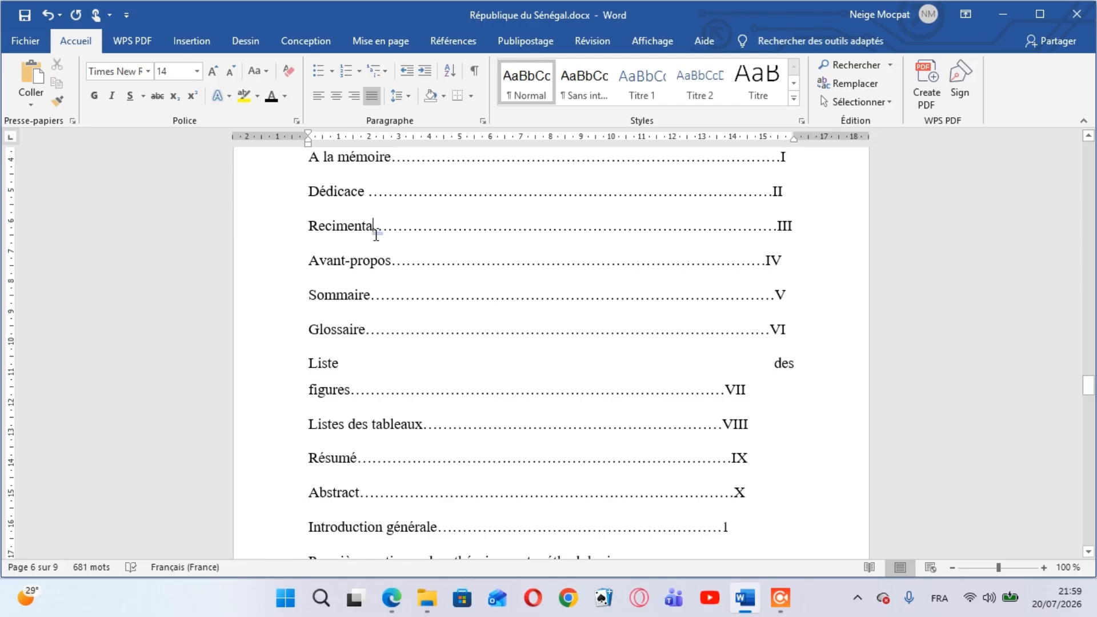
{"action": "key", "text": "BackSpace"}
{"action": "key", "text": "BackSpace"}
{"action": "key", "text": "BackSpace"}
{"action": "key", "text": "BackSpace"}
{"action": "key", "text": "BackSpace"}
{"action": "key", "text": "BackSpace"}
{"action": "key", "text": "BackSpace"}
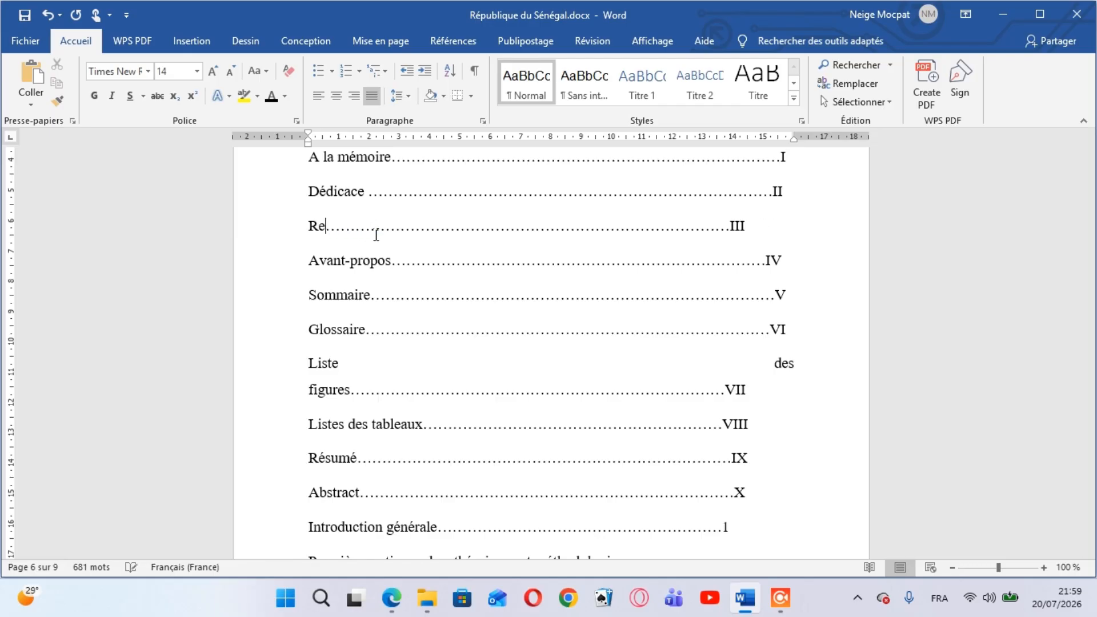
{"action": "type", "text": "merciement"}
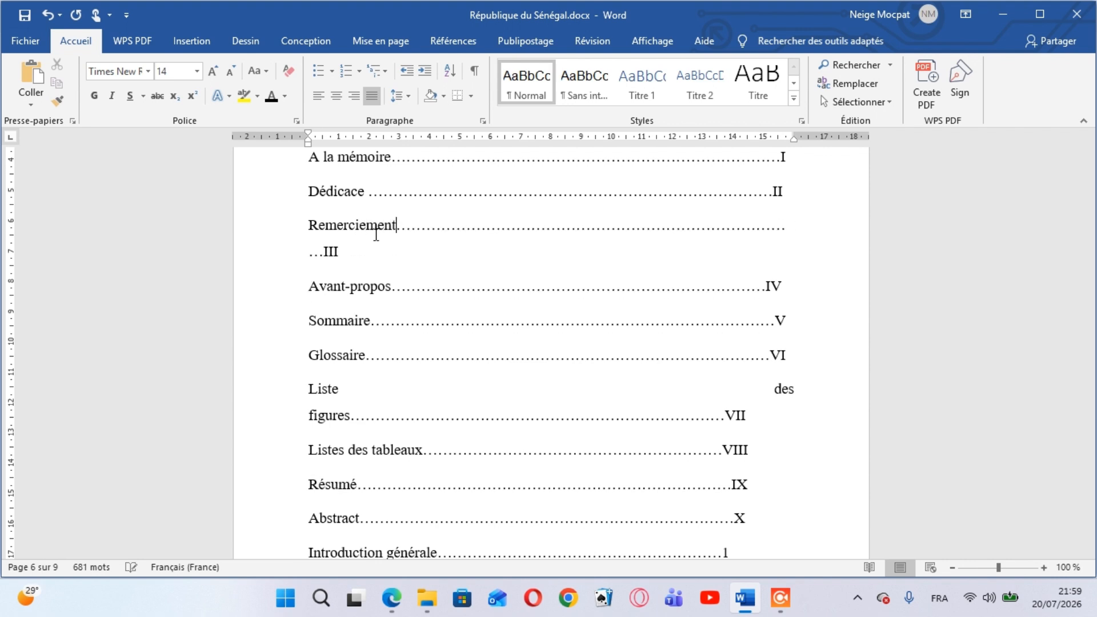
Remove the surplus leader dots before III so that the "Remerciement" entry fits on one line
{"action": "key", "text": "Down"}
{"action": "key", "text": "Down"}
{"action": "key", "text": "Down"}
{"action": "key", "text": "Down"}
{"action": "key", "text": "Down"}
{"action": "key", "text": "Down"}
{"action": "key", "text": "Down"}
{"action": "key", "text": "Down"}
{"action": "key", "text": "Up"}
{"action": "key", "text": "Up"}
{"action": "key", "text": "Up"}
{"action": "key", "text": "Up"}
{"action": "key", "text": "Up"}
{"action": "key", "text": "Left"}
{"action": "key", "text": "BackSpace"}
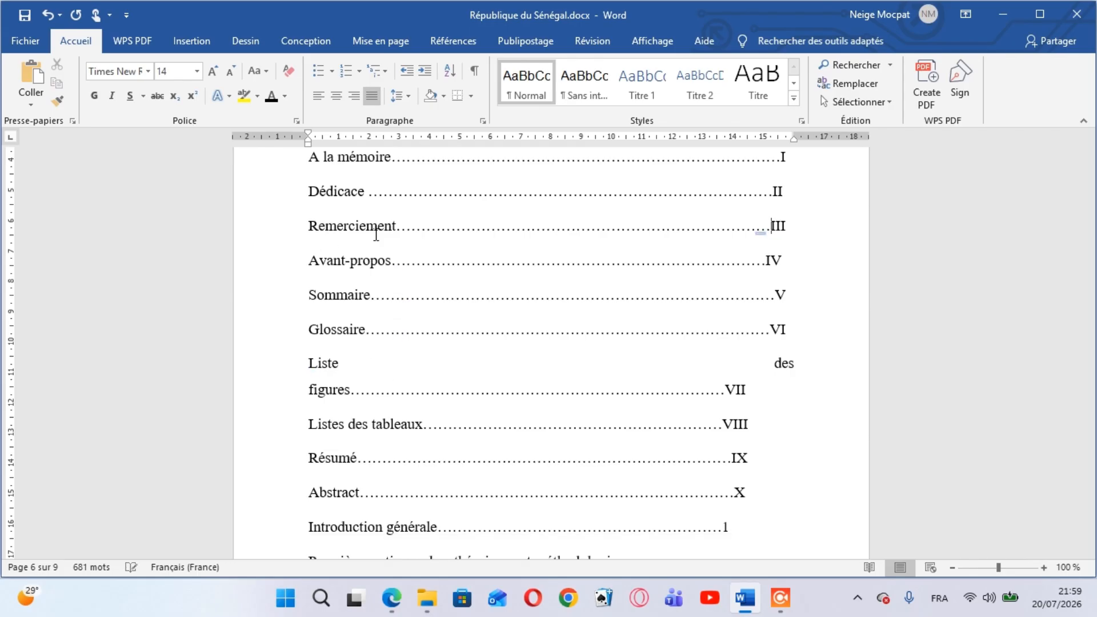
Delete a few more leader dots before the III of the "Remerciement" entry in the Sommaire
{"action": "key", "text": "BackSpace"}
{"action": "key", "text": "BackSpace"}
{"action": "key", "text": "BackSpace"}
{"action": "key", "text": "BackSpace"}
{"action": "key", "text": "BackSpace"}
Review the remaining Sommaire entries down to "Tables des matières" and place the insertion point on the blank page 8
{"action": "key", "text": "Down"}
{"action": "key", "text": "Down"}
{"action": "key", "text": "Down"}
{"action": "key", "text": "Down"}
{"action": "key", "text": "Down"}
{"action": "key", "text": "Down"}
{"action": "key", "text": "Down"}
{"action": "key", "text": "Down"}
{"action": "key", "text": "Down"}
{"action": "key", "text": "Down"}
{"action": "key", "text": "Down"}
{"action": "key", "text": "Down"}
{"action": "key", "text": "Down"}
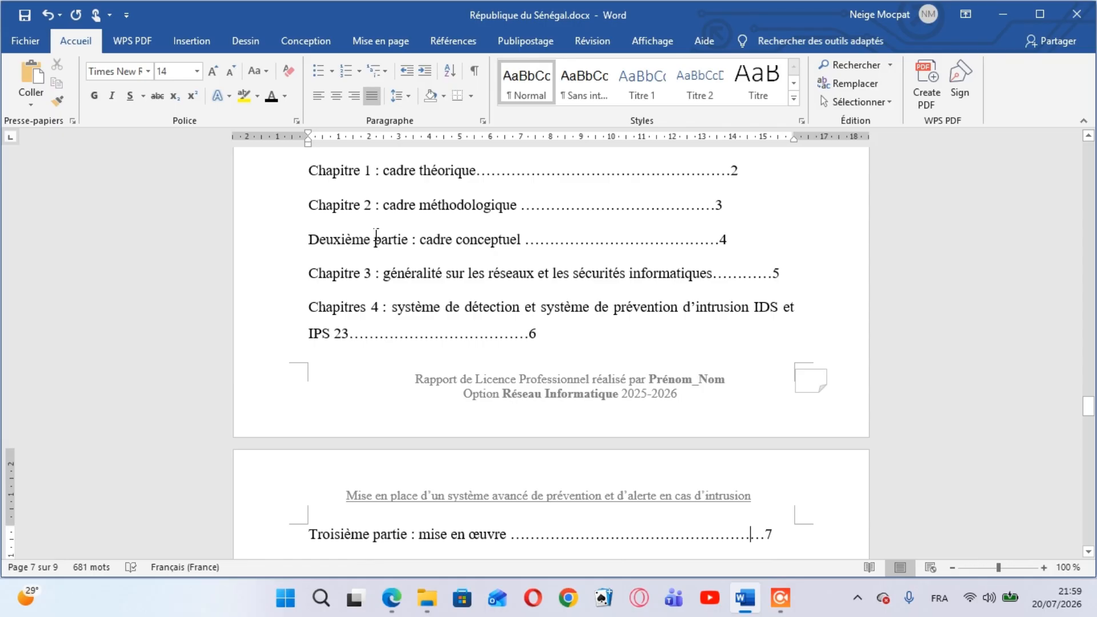
{"action": "key", "text": "Down"}
{"action": "key", "text": "Down"}
{"action": "key", "text": "Down"}
{"action": "key", "text": "Down"}
{"action": "key", "text": "Down"}
{"action": "key", "text": "Down"}
{"action": "key", "text": "Down"}
{"action": "key", "text": "Down"}
{"action": "key", "text": "Down"}
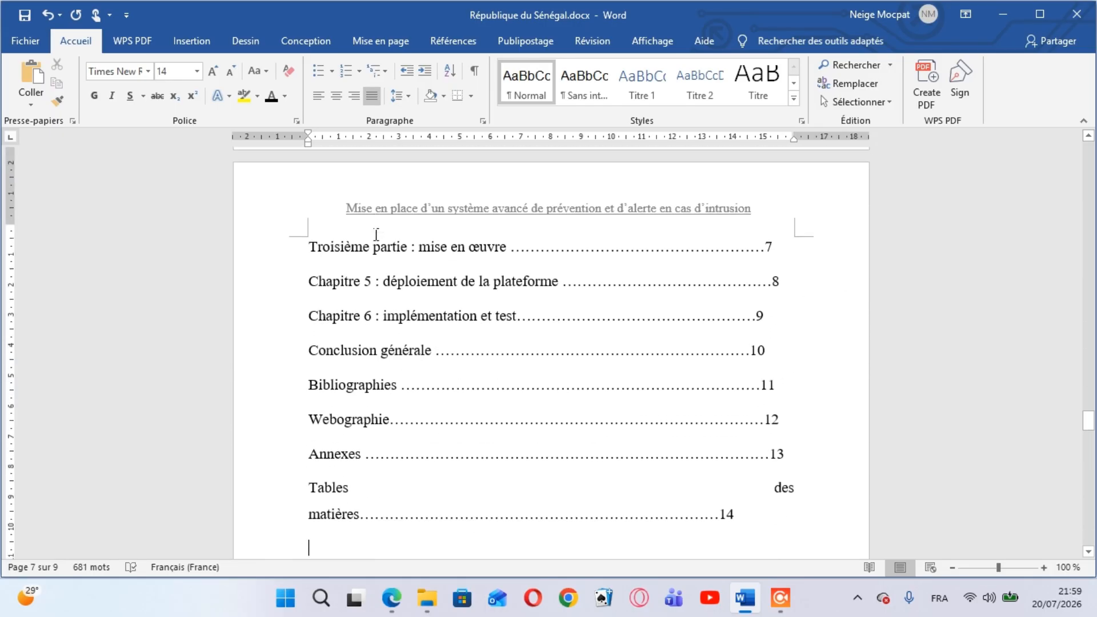
{"action": "key", "text": "Down"}
{"action": "key", "text": "Down"}
{"action": "key", "text": "Down"}
{"action": "key", "text": "Down"}
{"action": "key", "text": "Down"}
{"action": "key", "text": "Down"}
{"action": "key", "text": "Down"}
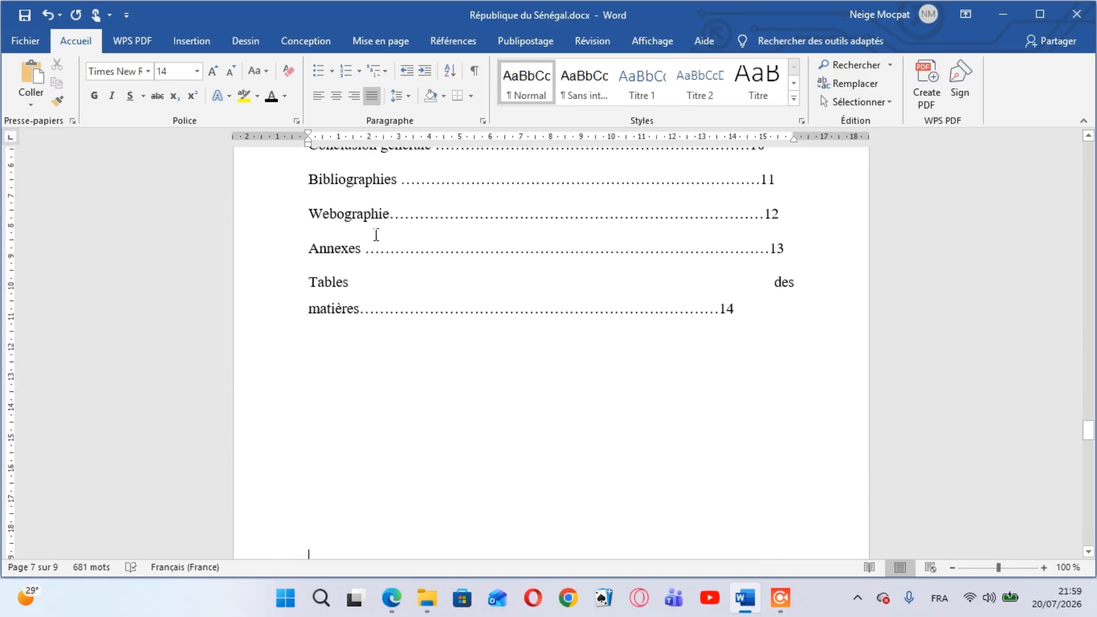
{"action": "key", "text": "Down"}
{"action": "key", "text": "Down"}
{"action": "key", "text": "Down"}
{"action": "key", "text": "Down"}
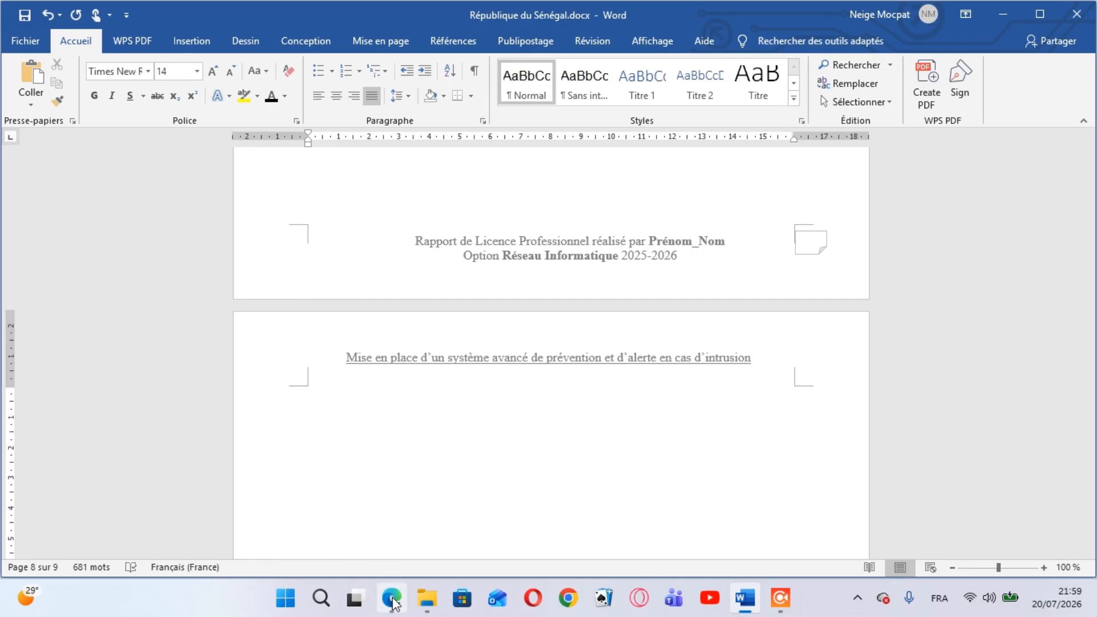
Switch to prototype_044700.pdf in Edge, examine the Glossaire page that follows the Sommaire, and return to the Word report
{"action": "mouse_move", "coordinate": [392, 601]}
{"action": "left_click", "coordinate": [412, 518]}
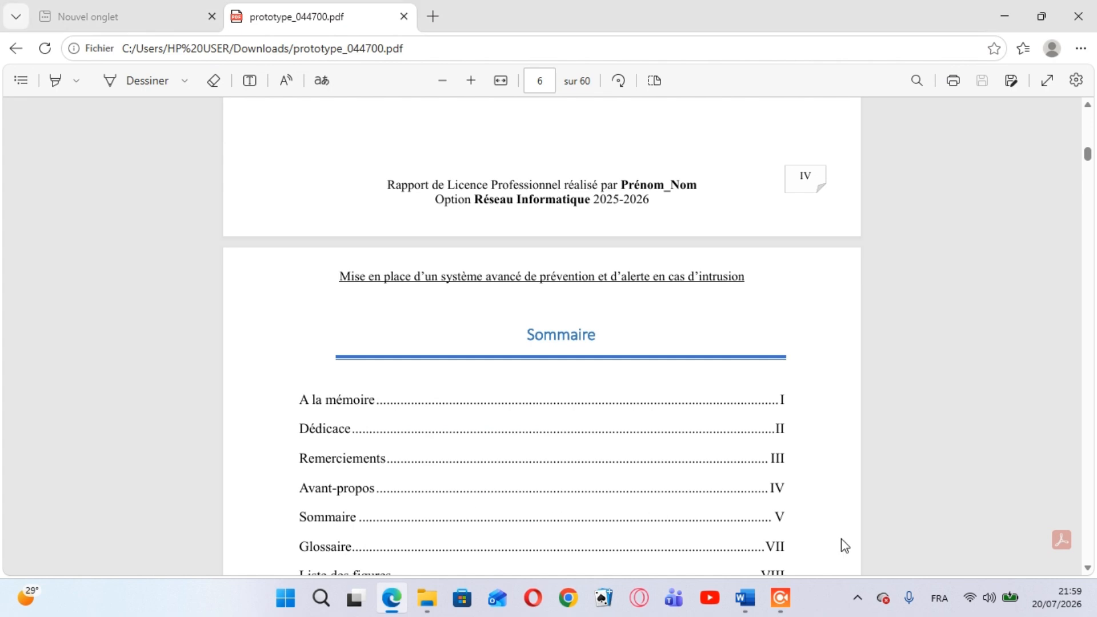
{"action": "left_click", "coordinate": [1089, 568]}
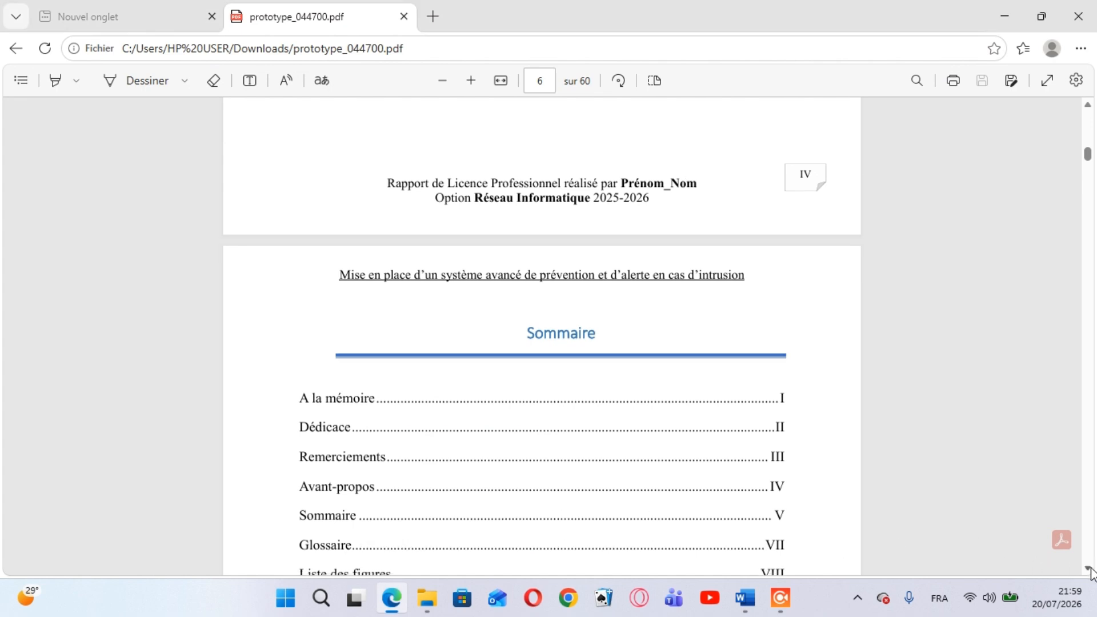
{"action": "scroll", "coordinate": [1090, 570], "scroll_direction": "down", "scroll_amount": 7}
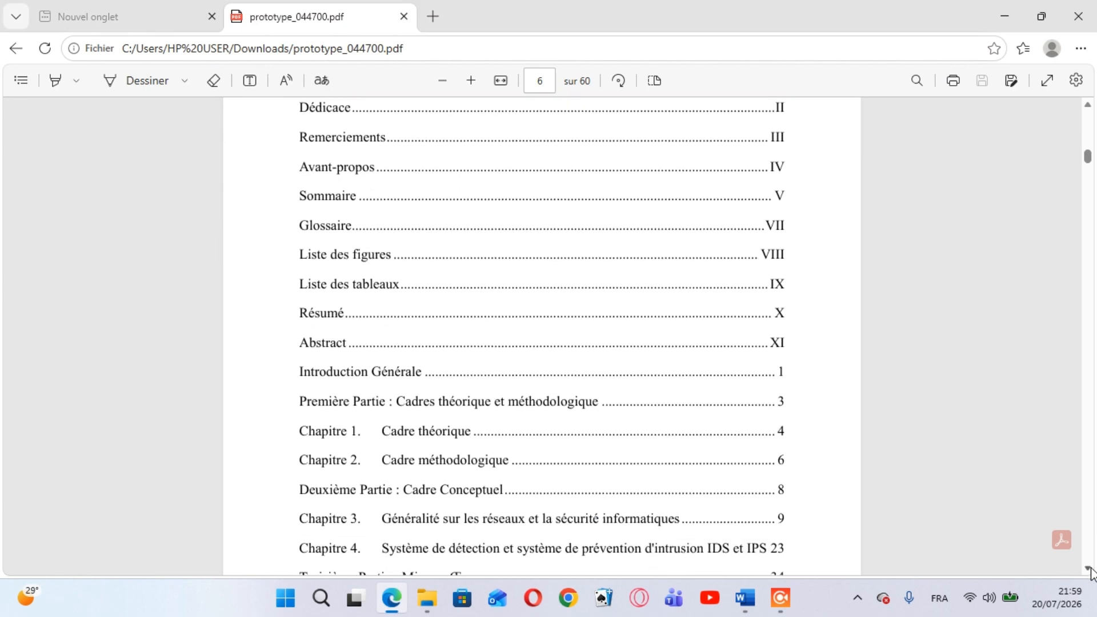
{"action": "scroll", "coordinate": [1090, 570], "scroll_direction": "down", "scroll_amount": 12}
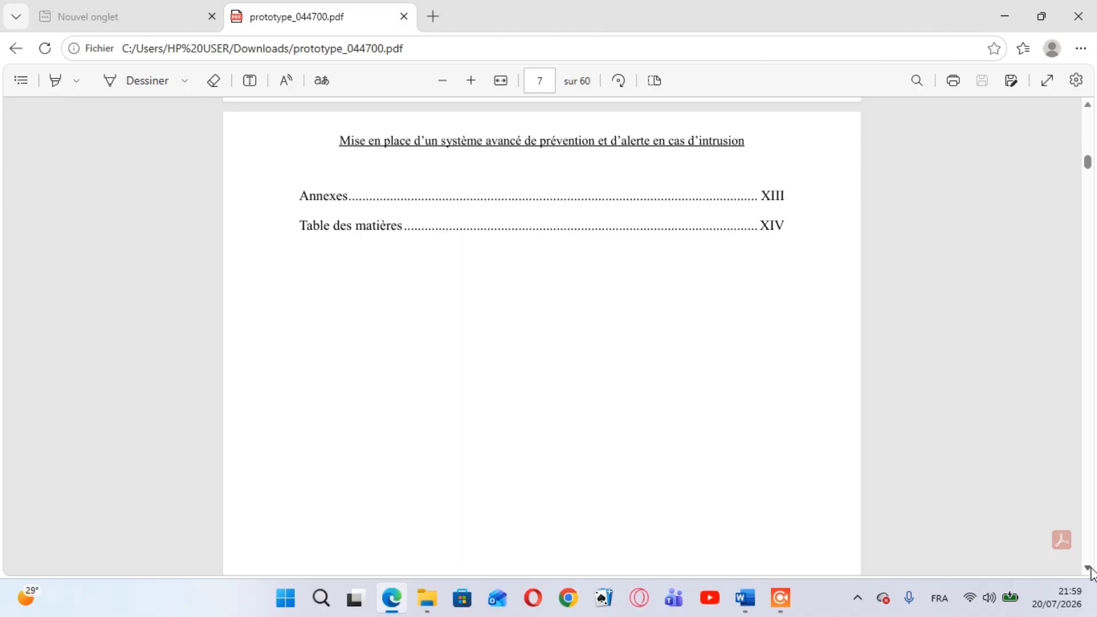
{"action": "scroll", "coordinate": [1090, 570], "scroll_direction": "down", "scroll_amount": 1}
{"action": "scroll", "coordinate": [1090, 570], "scroll_direction": "down", "scroll_amount": 12}
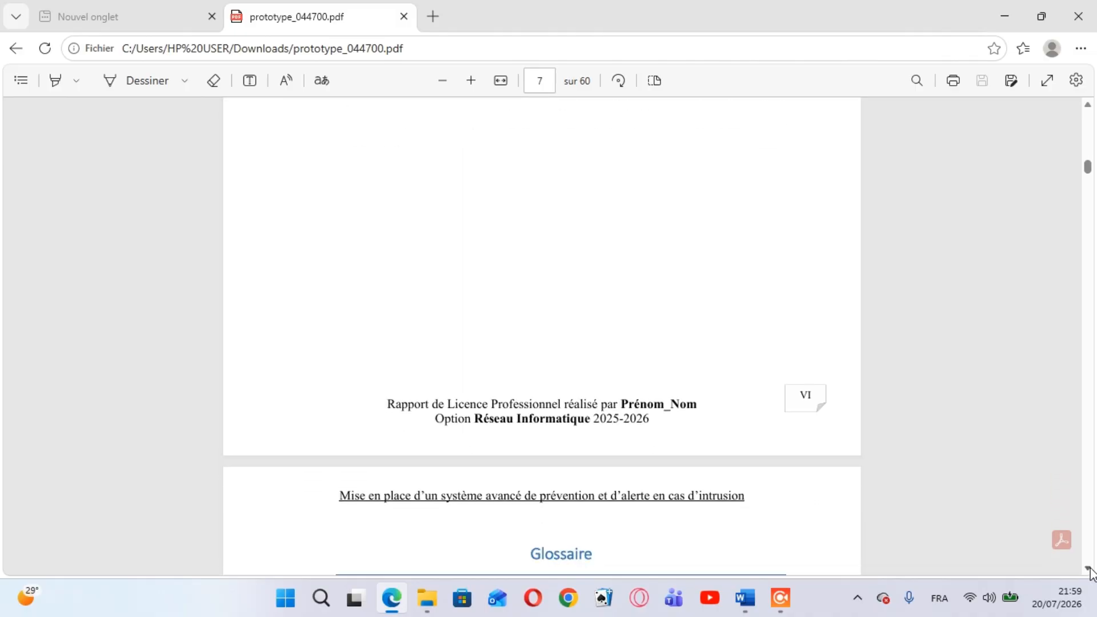
{"action": "scroll", "coordinate": [1090, 570], "scroll_direction": "down", "scroll_amount": 6}
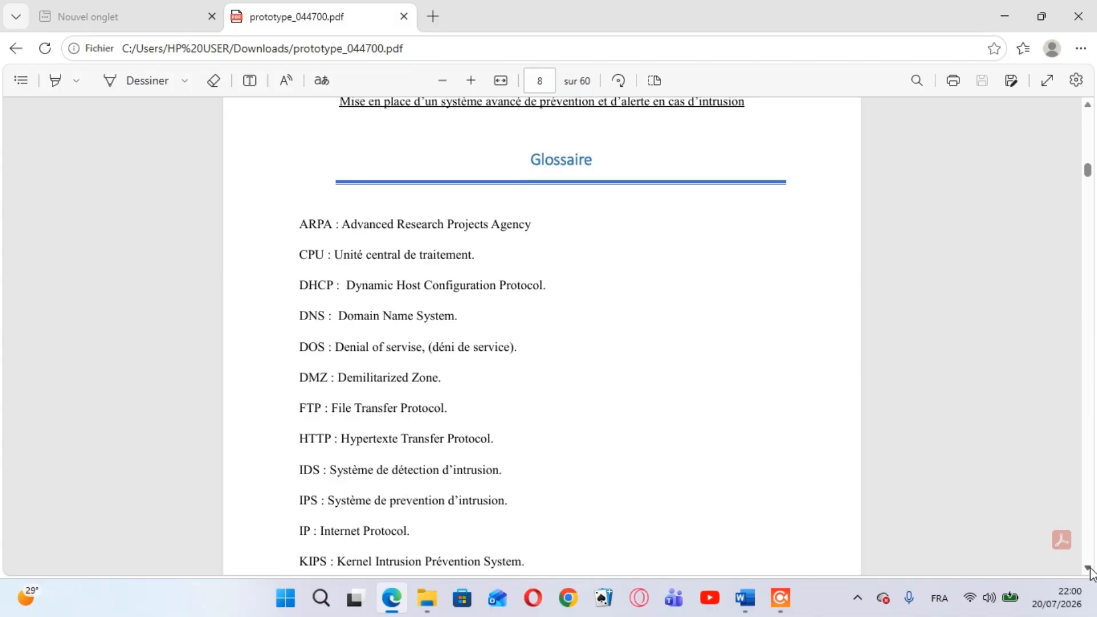
{"action": "mouse_move", "coordinate": [747, 611]}
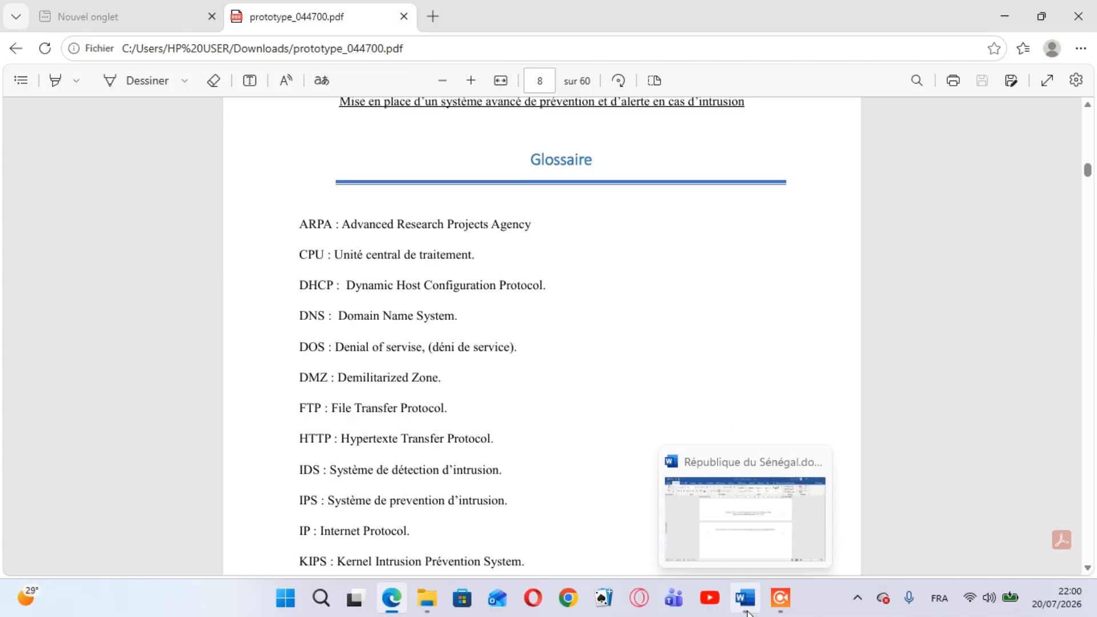
{"action": "left_click", "coordinate": [744, 551]}
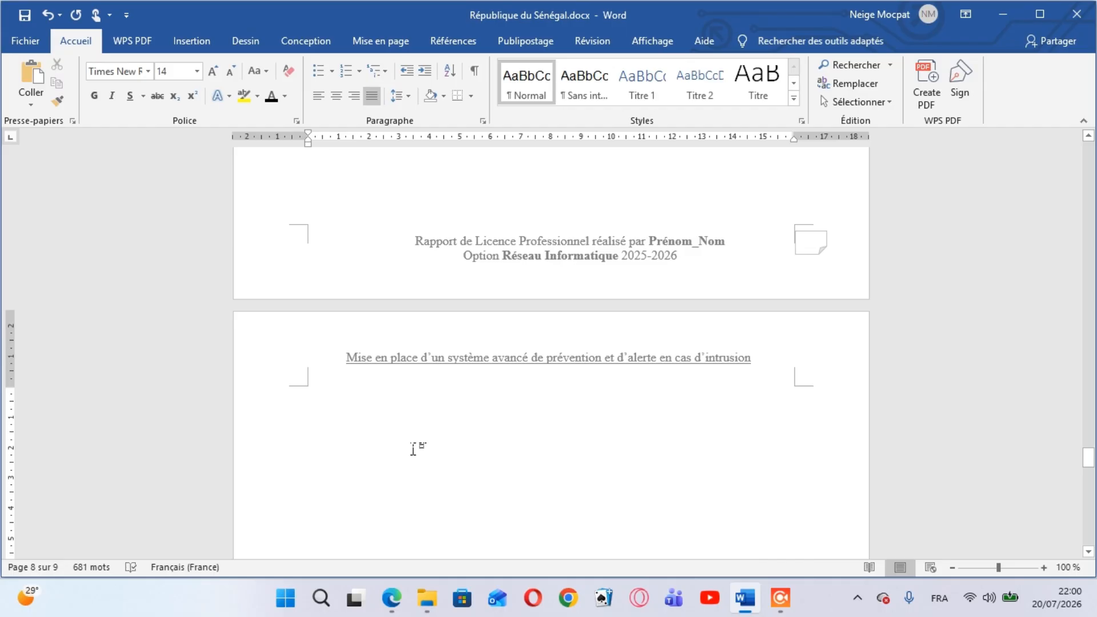
Enter the title "Glossaire" at the top of the blank page 8
{"action": "left_click", "coordinate": [391, 436]}
{"action": "type", "text": "g"}
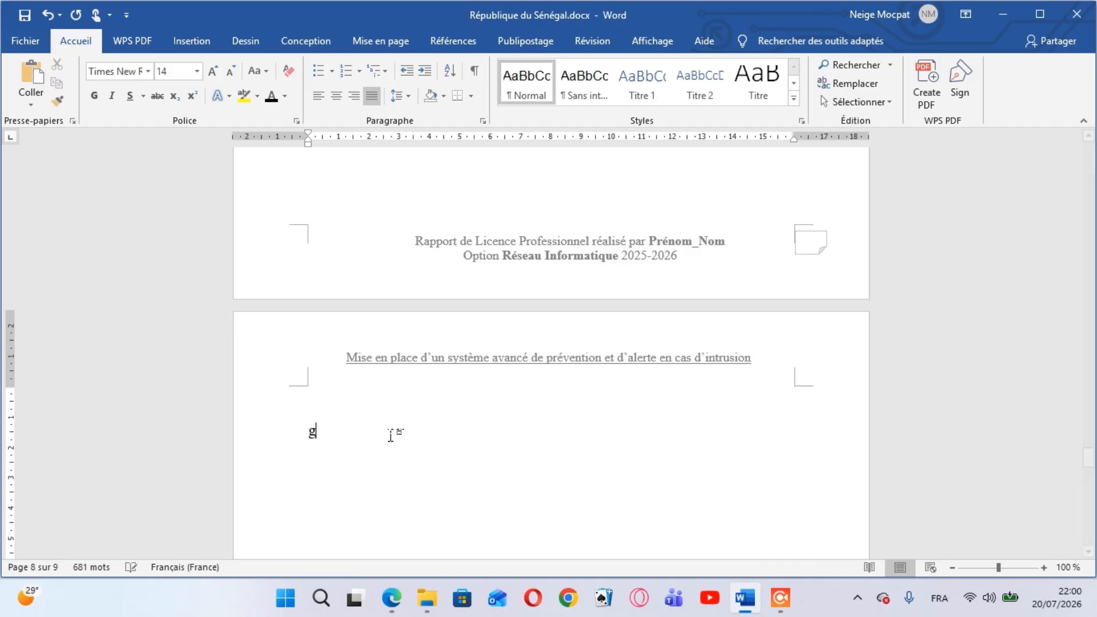
{"action": "type", "text": "lossaire"}
Colour the "Glossaire" title with the theme blue and centre it
{"action": "double_click", "coordinate": [311, 439]}
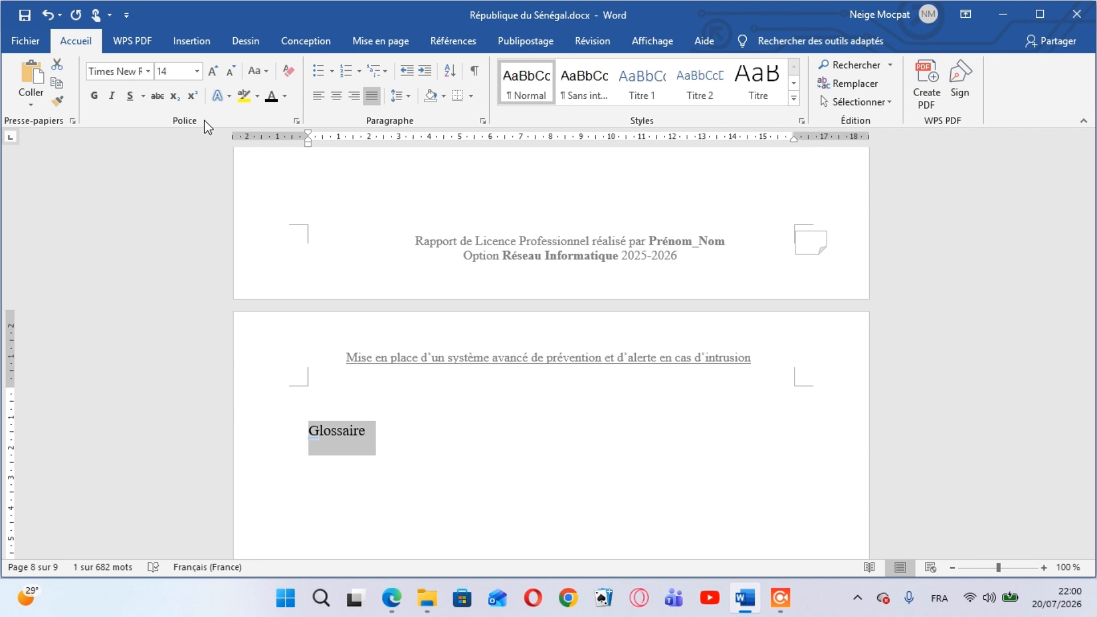
{"action": "left_click", "coordinate": [285, 96]}
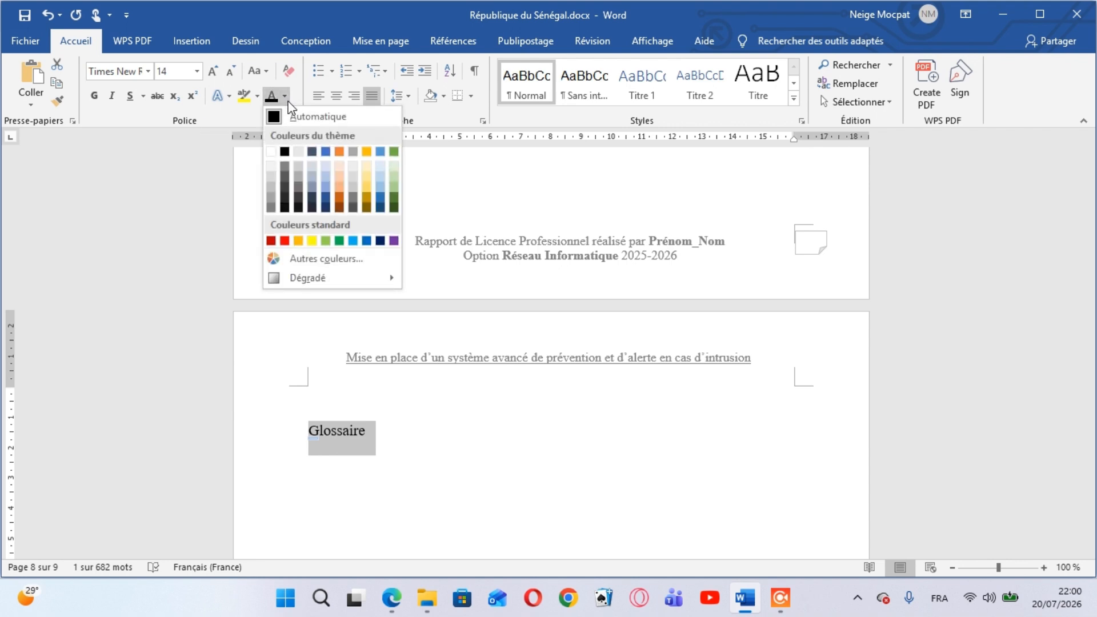
{"action": "left_click", "coordinate": [326, 152]}
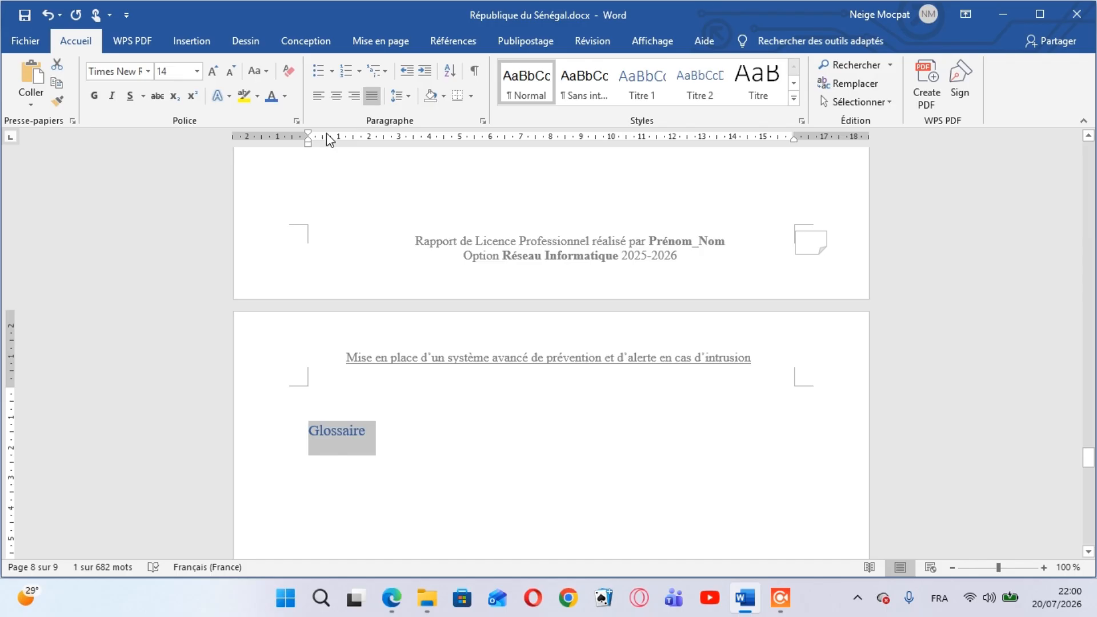
{"action": "left_click", "coordinate": [336, 98]}
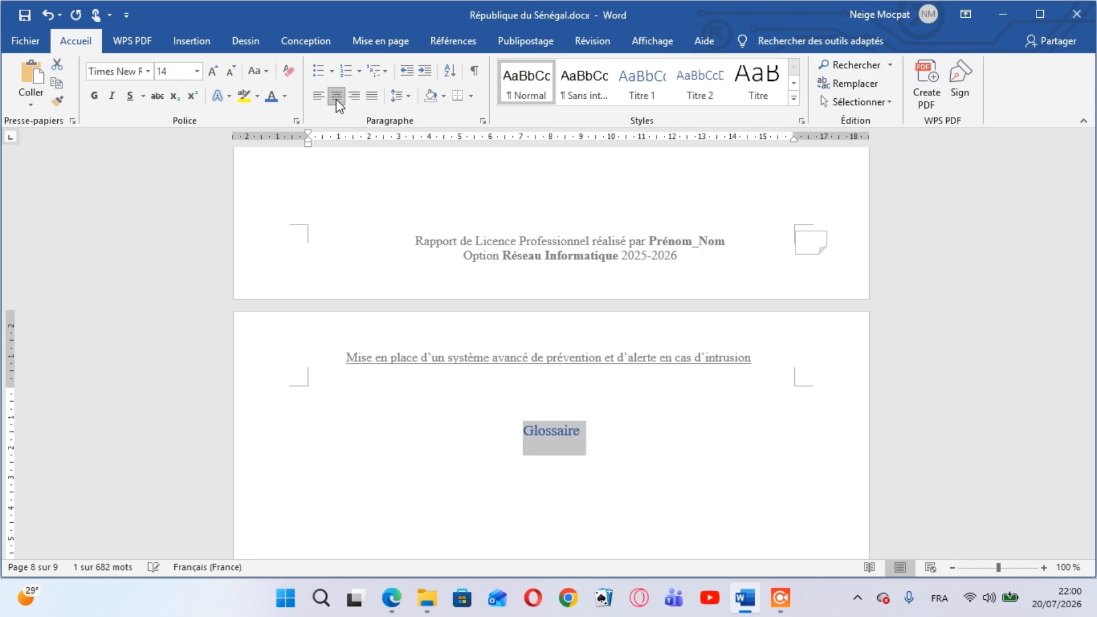
{"action": "left_click", "coordinate": [598, 427]}
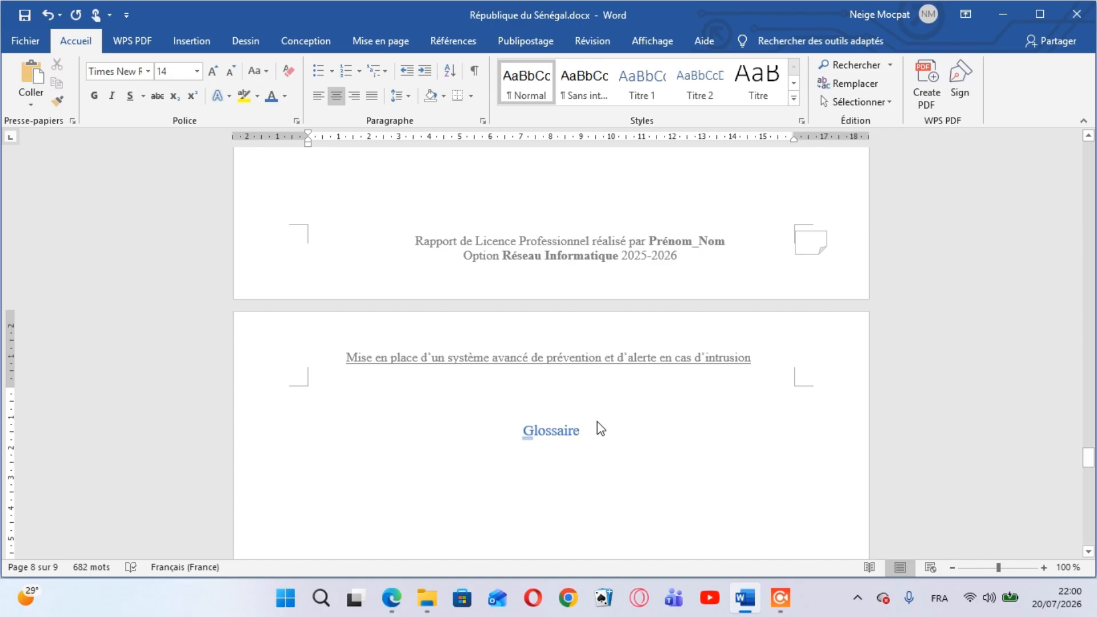
Add a blue double border line under the "Glossaire" title and reset the font colour to automatic for the body text below
{"action": "key", "text": "Return"}
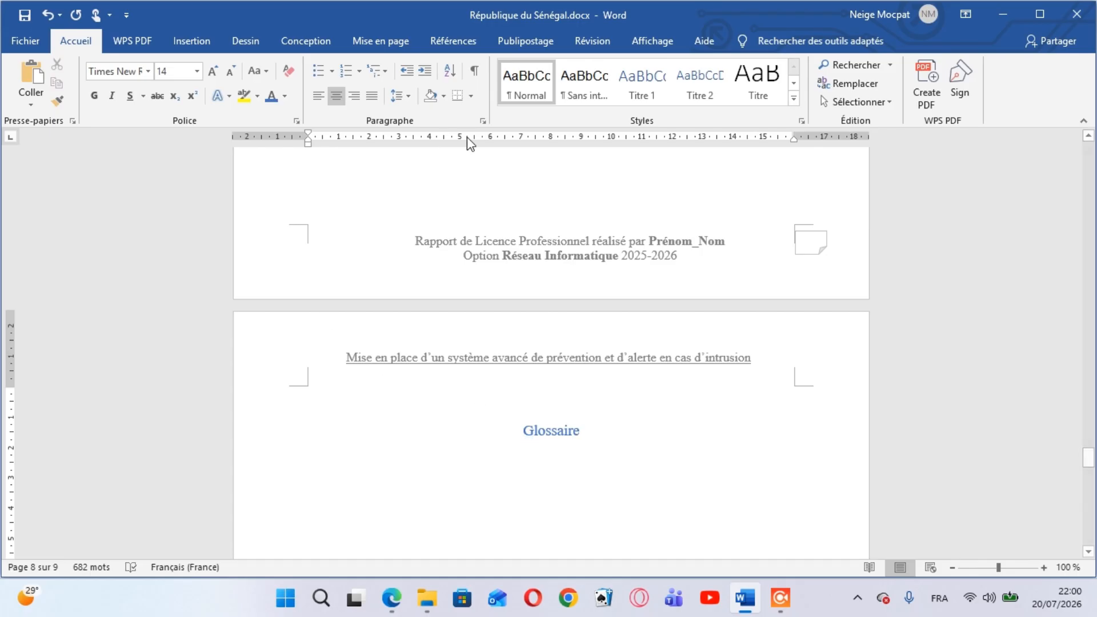
{"action": "left_click", "coordinate": [458, 95]}
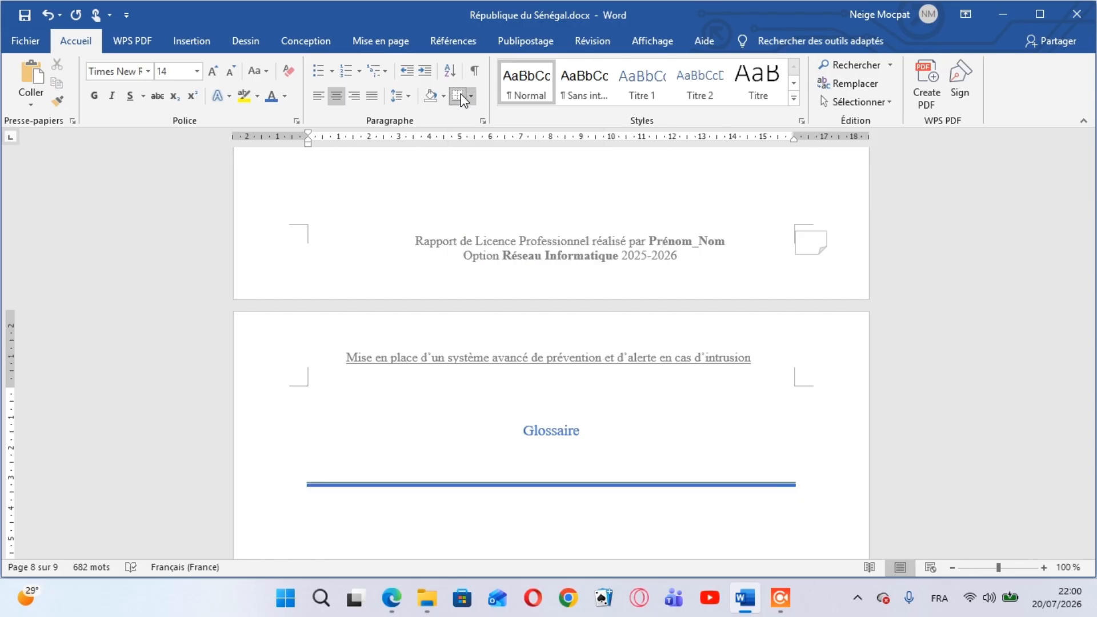
{"action": "key", "text": "Down"}
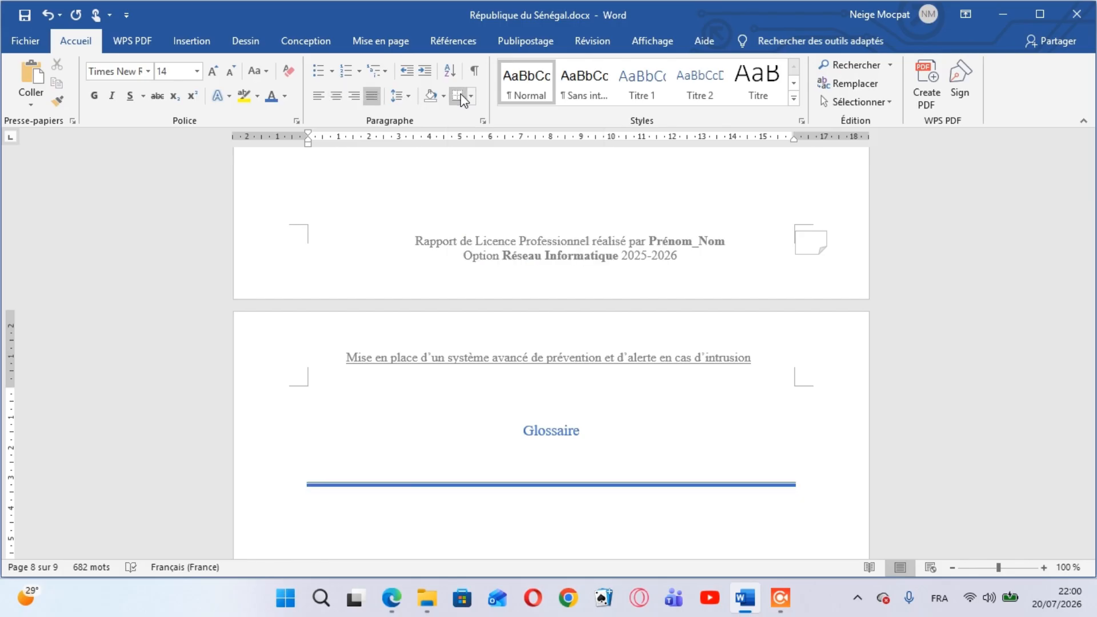
{"action": "key", "text": "Return"}
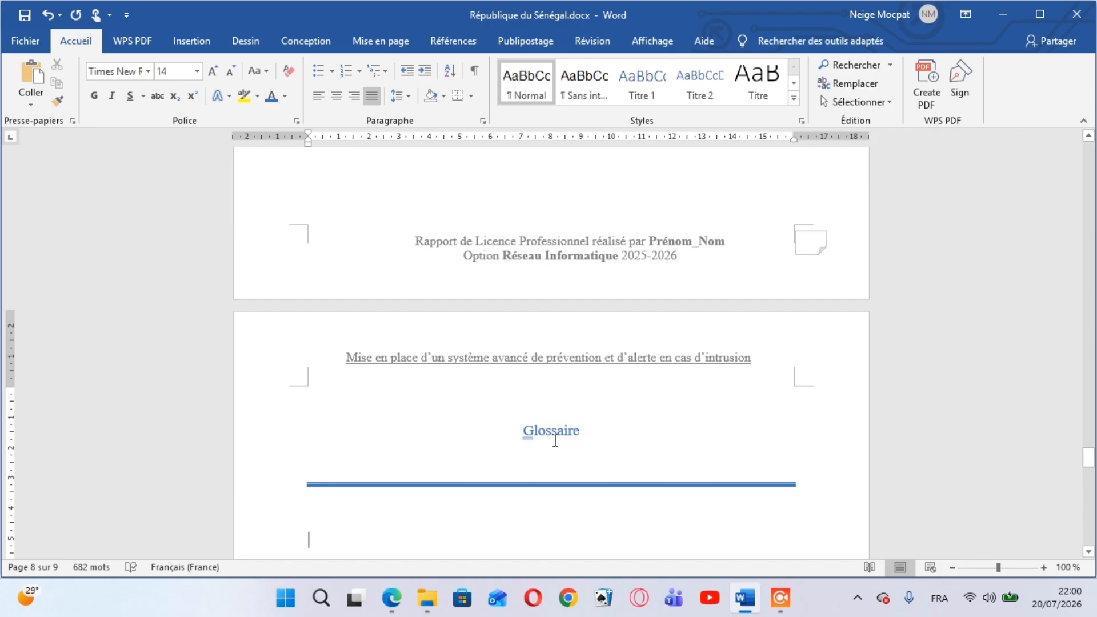
{"action": "left_click", "coordinate": [284, 97]}
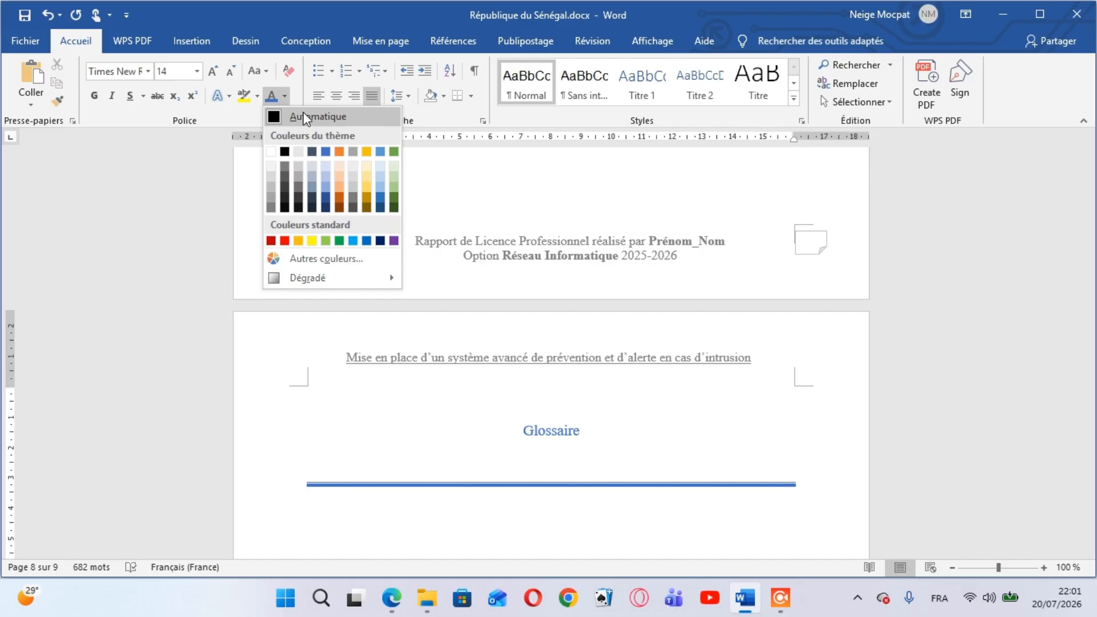
{"action": "left_click", "coordinate": [303, 115]}
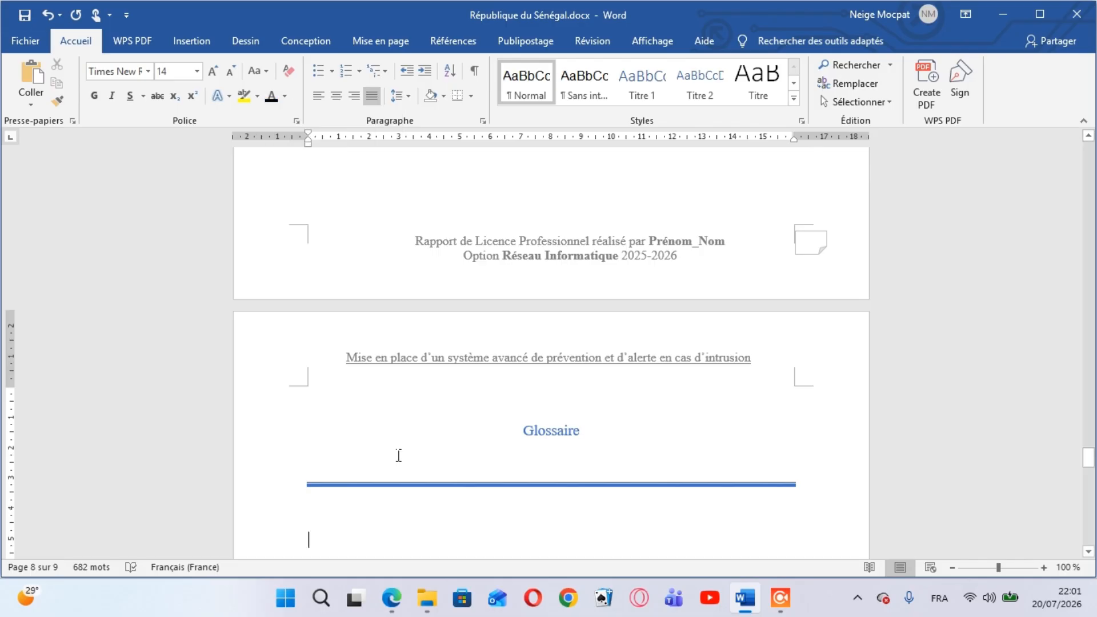
Begin the first glossary entry with "ARPA :", checking the acronym against the Glossaire in prototype_044700.pdf
{"action": "mouse_move", "coordinate": [382, 615]}
{"action": "mouse_move", "coordinate": [394, 540]}
{"action": "type", "text": "a"}
{"action": "key", "text": "BackSpace"}
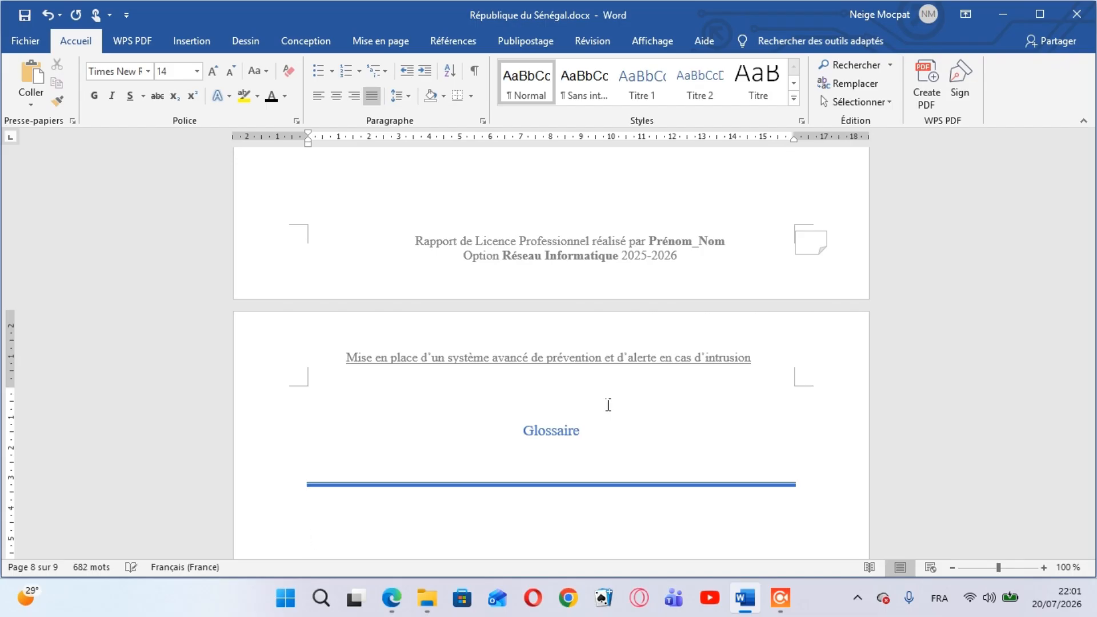
{"action": "type", "text": "ARP"}
{"action": "mouse_move", "coordinate": [402, 592]}
{"action": "left_click", "coordinate": [405, 512]}
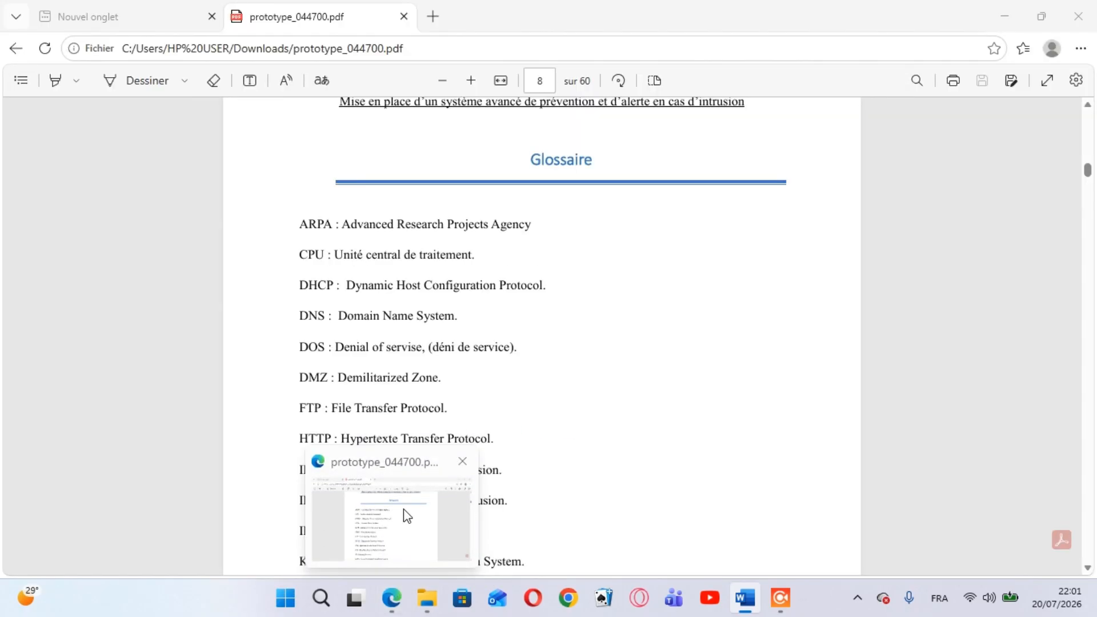
{"action": "key", "text": "alt+Tab"}
{"action": "type", "text": "A"}
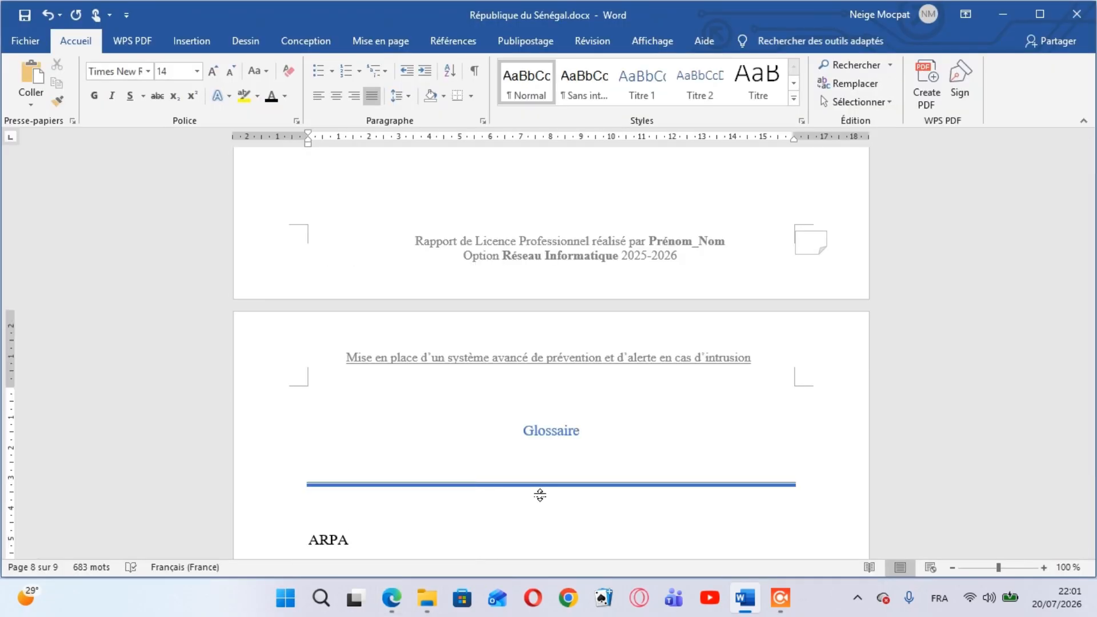
{"action": "type", "text": " :"}
Check the ARPA definition in the PDF and add "advanced" after "ARPA :"
{"action": "mouse_move", "coordinate": [394, 595]}
{"action": "left_click", "coordinate": [415, 512]}
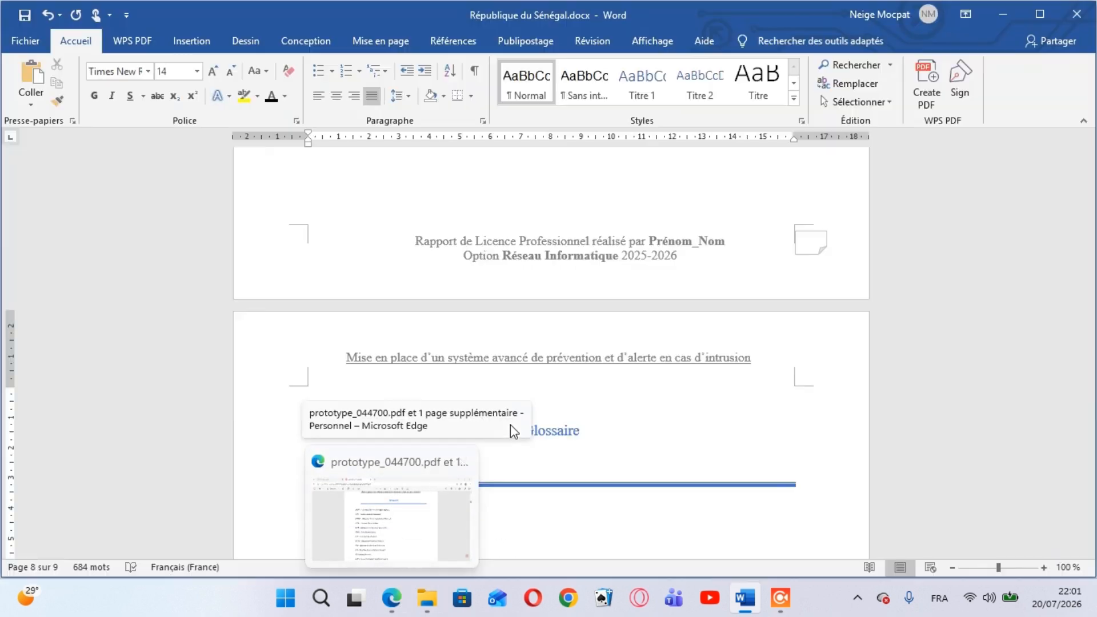
{"action": "type", "text": "adve"}
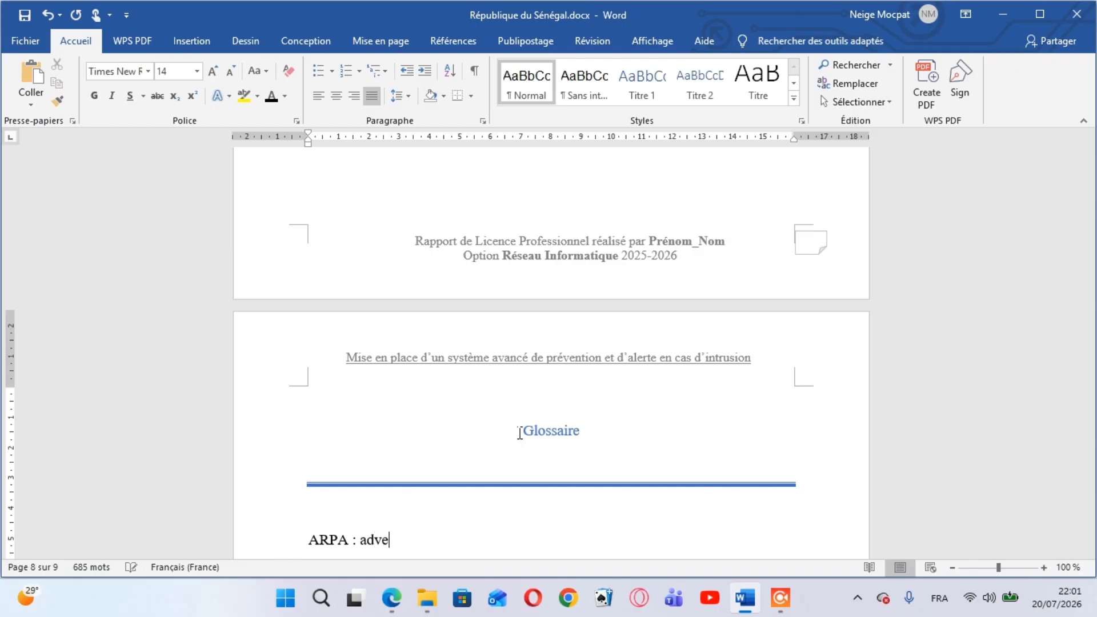
{"action": "key", "text": "BackSpace"}
{"action": "type", "text": "anced"}
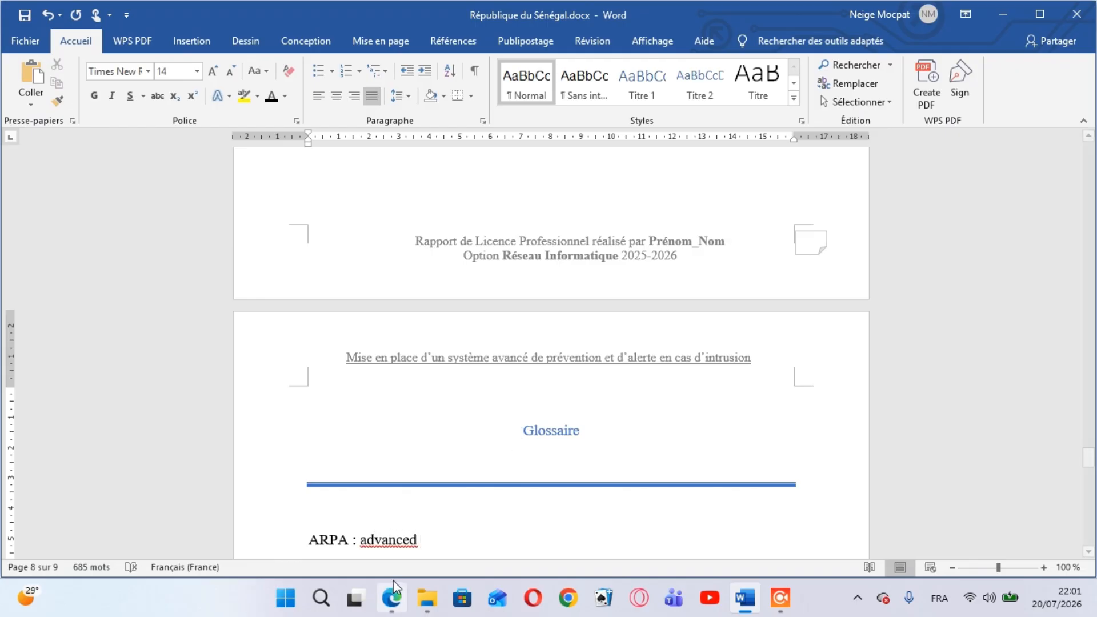
Consult the PDF's ARPA definition again and add "Reach" after "advanced"
{"action": "left_click", "coordinate": [411, 557]}
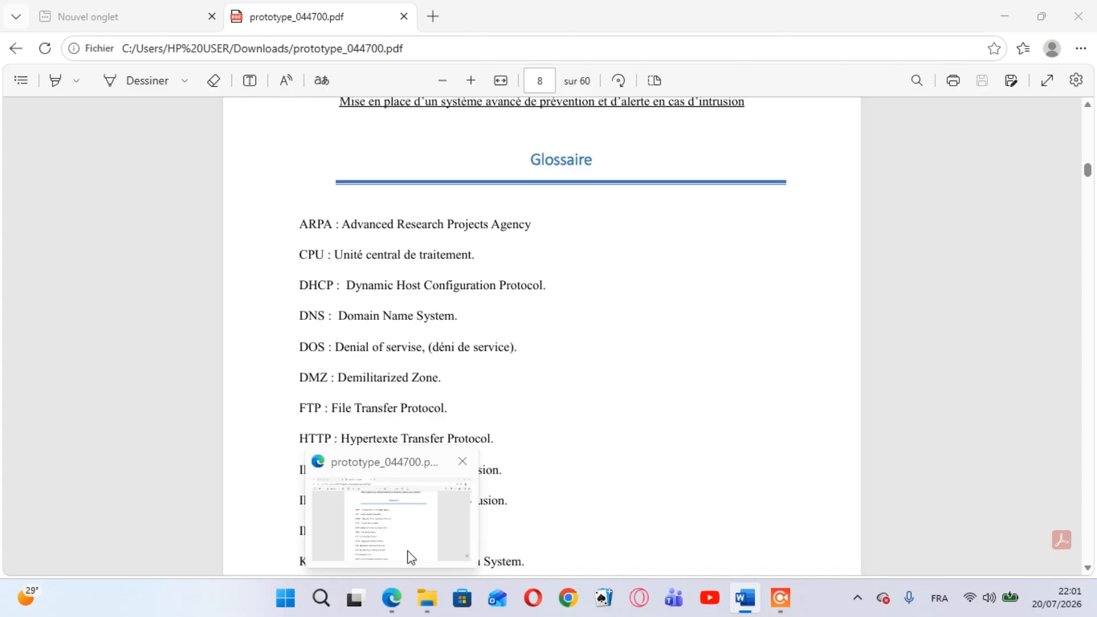
{"action": "type", "text": "re"}
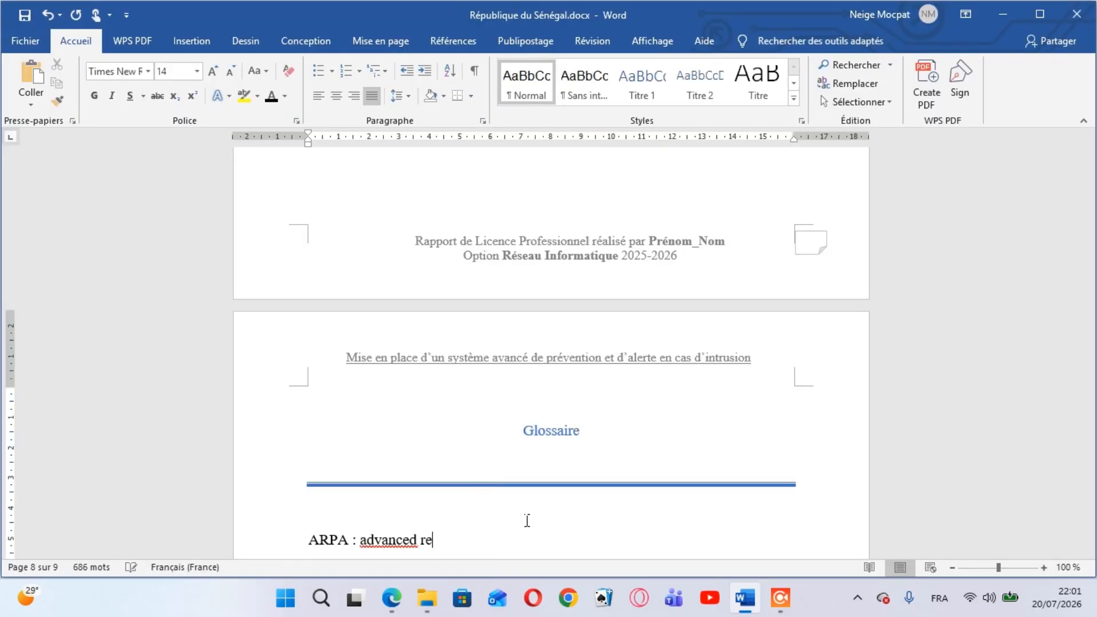
{"action": "key", "text": "BackSpace"}
{"action": "key", "text": "BackSpace"}
{"action": "type", "text": "Reach"}
Check the ARPA definition in the PDF and replace "Reach" with "Reseach" in the glossary entry
{"action": "mouse_move", "coordinate": [399, 585]}
{"action": "mouse_move", "coordinate": [417, 521]}
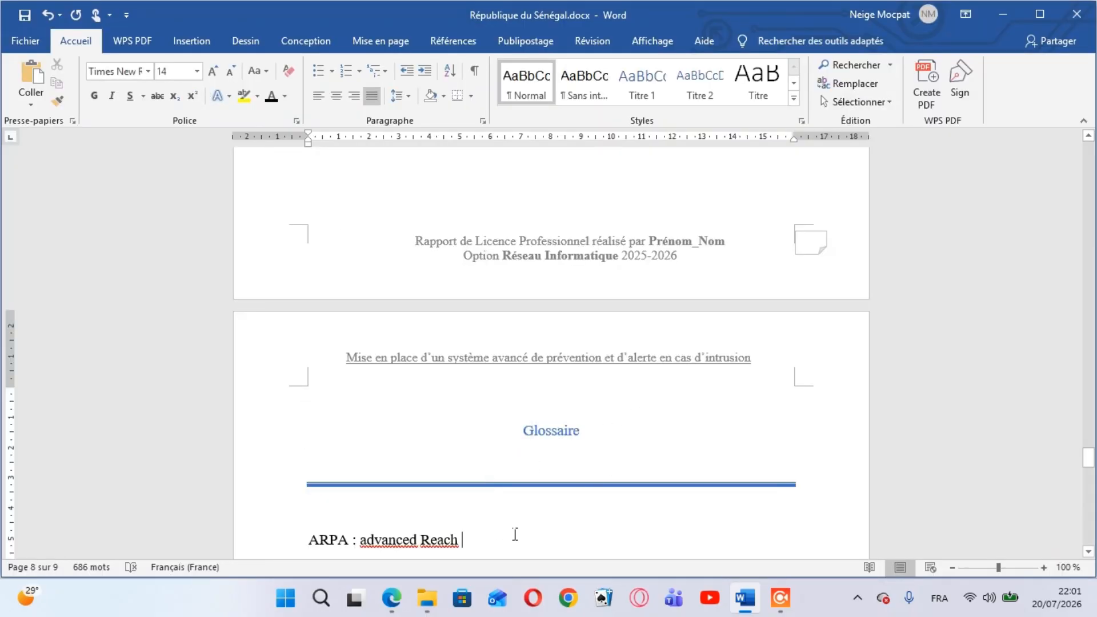
{"action": "scroll", "coordinate": [514, 534], "scroll_direction": "down", "scroll_amount": 4}
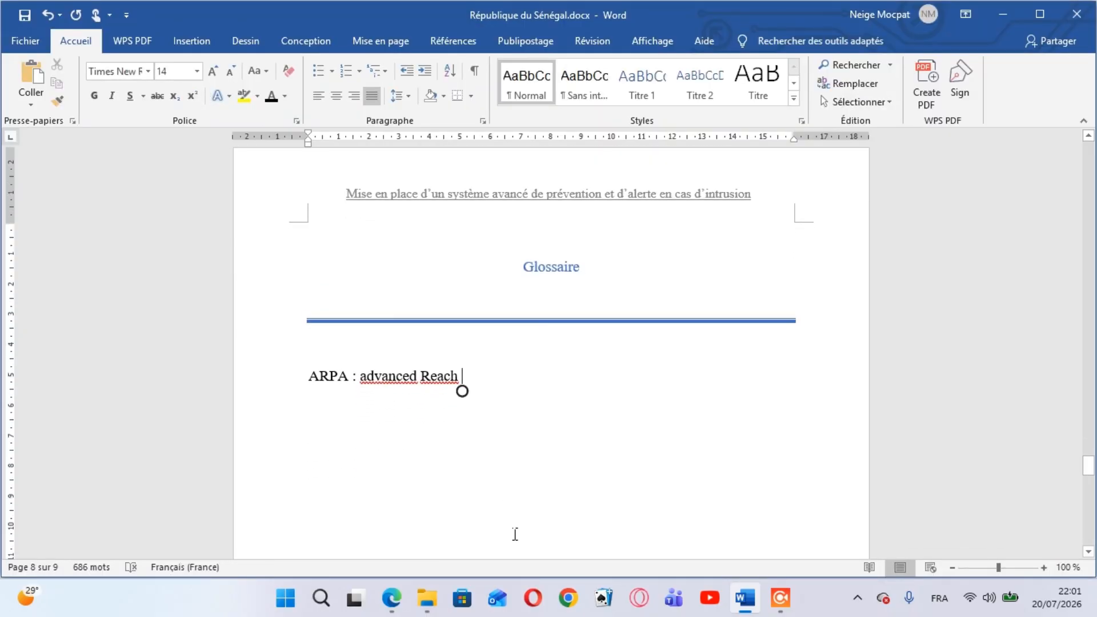
{"action": "key", "text": "BackSpace"}
{"action": "key", "text": "BackSpace"}
{"action": "key", "text": "BackSpace"}
{"action": "key", "text": "BackSpace"}
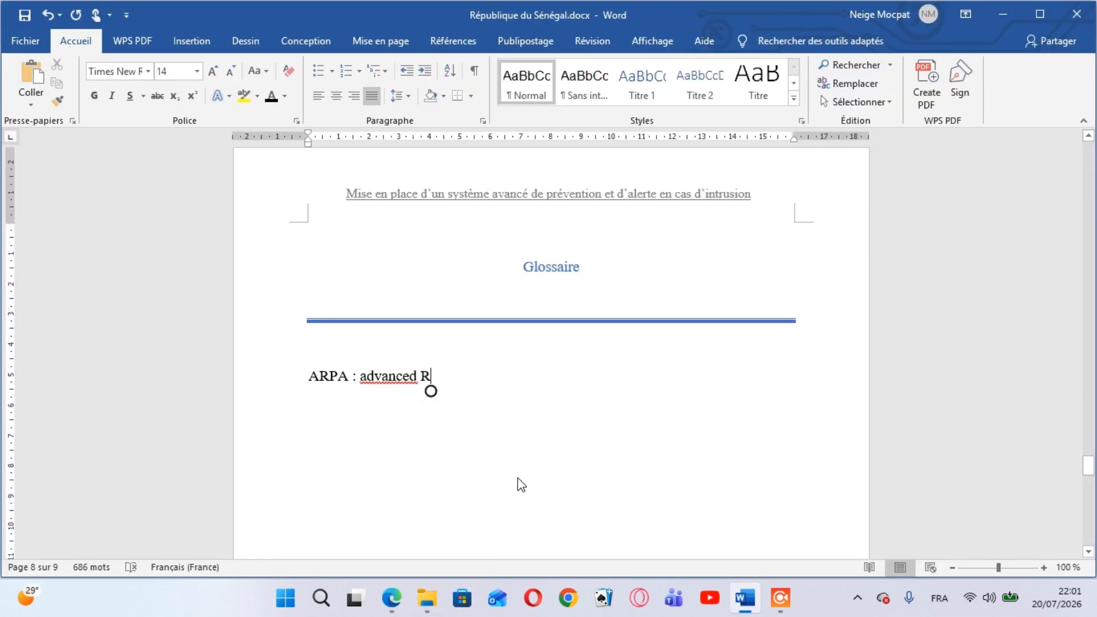
{"action": "type", "text": "eseach"}
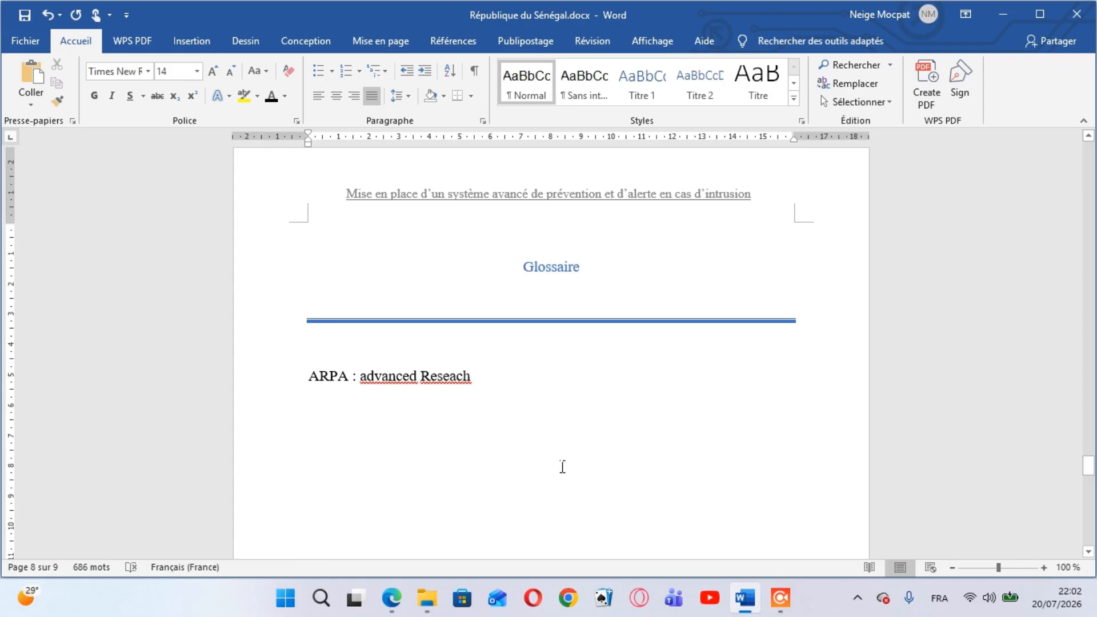
Complete the ARPA definition with "projects agency", following the wording in the PDF
{"action": "type", "text": "projec"}
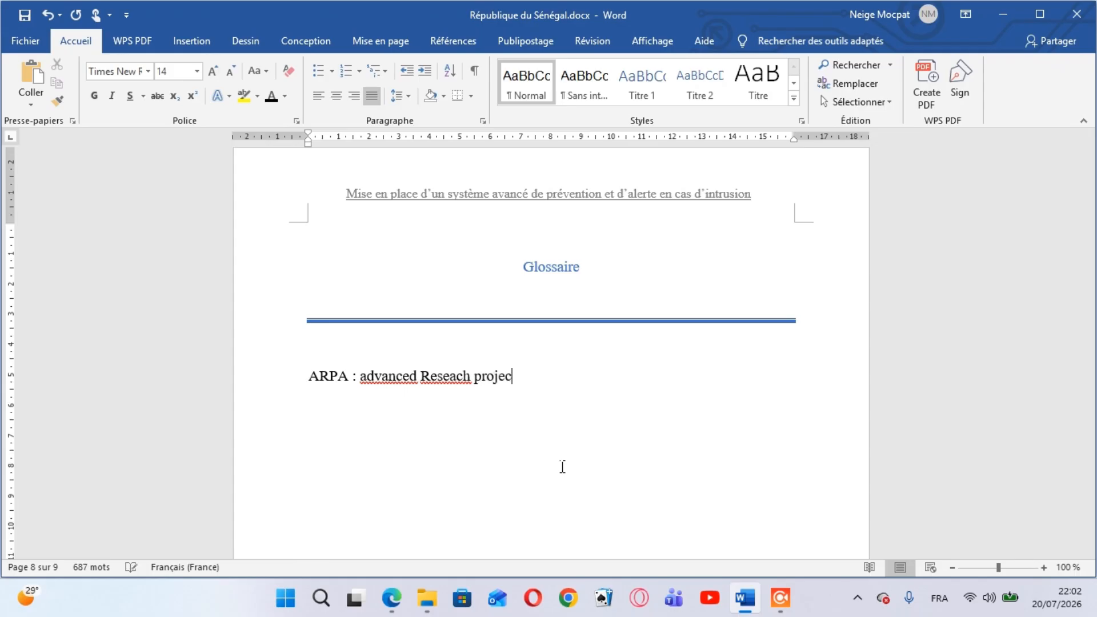
{"action": "type", "text": "ts "}
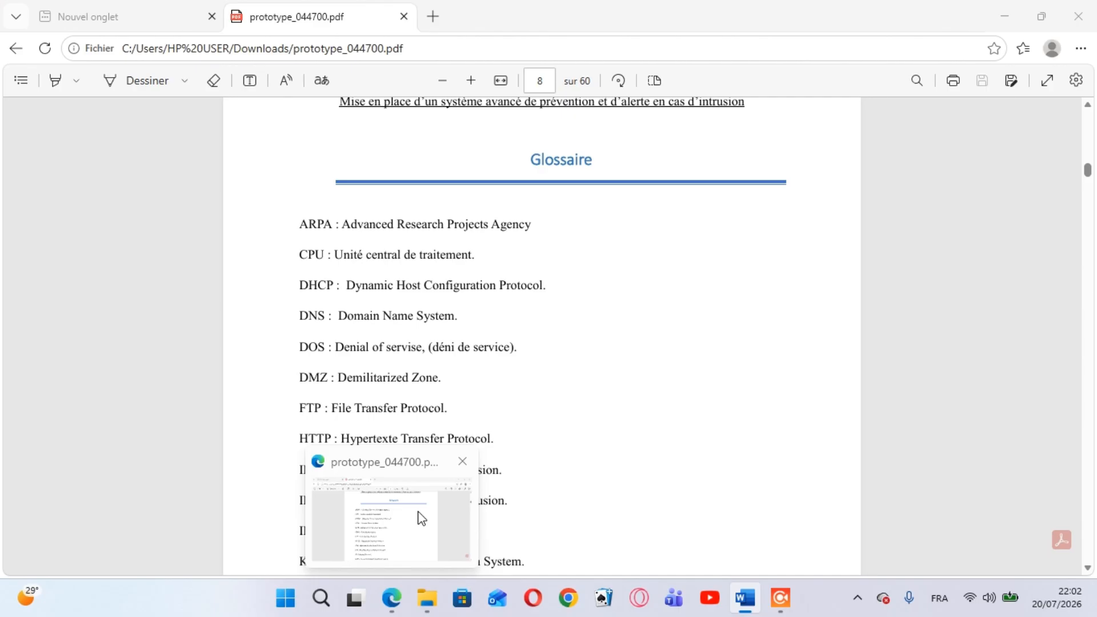
{"action": "type", "text": "a"}
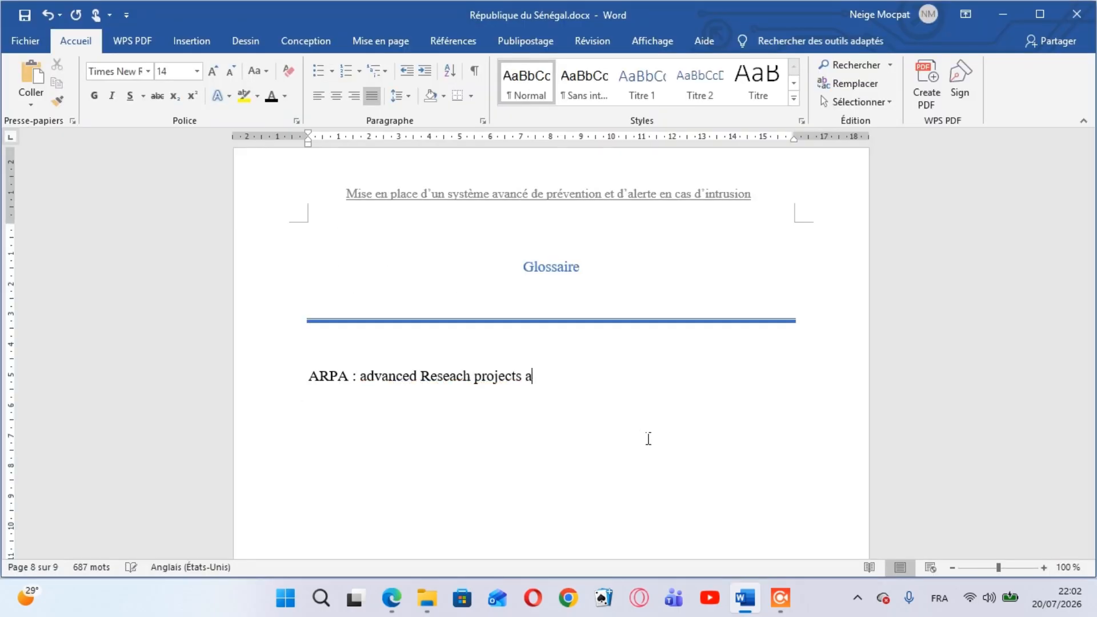
{"action": "type", "text": "gency"}
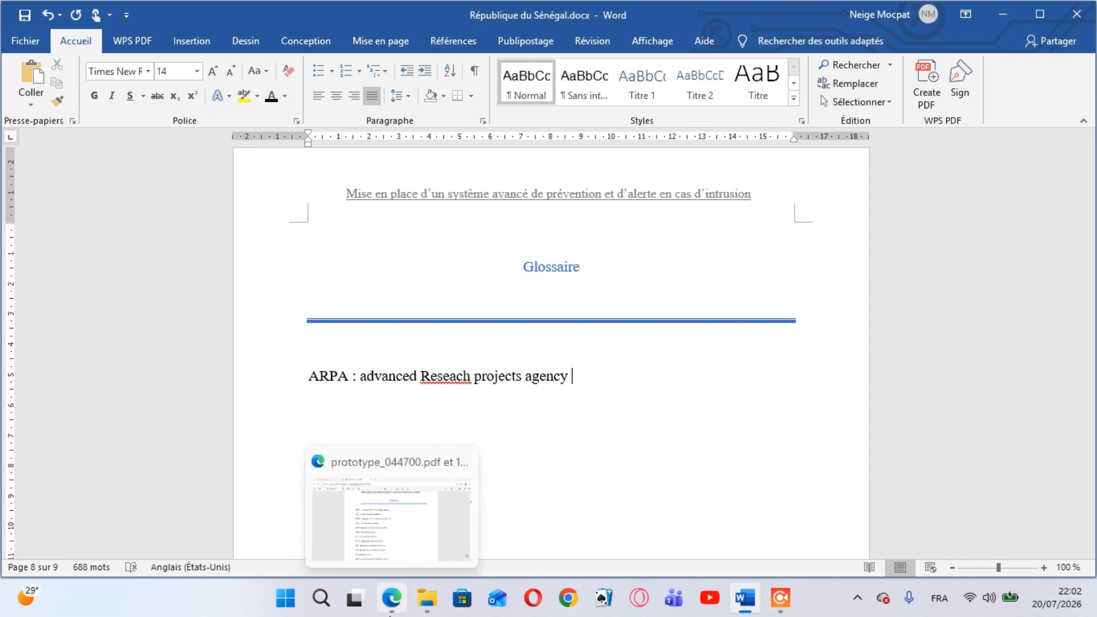
Add the second glossary entry "CPU: unite centrale de traitement" on its own line, consulting the PDF for the wording
{"action": "left_click", "coordinate": [414, 539]}
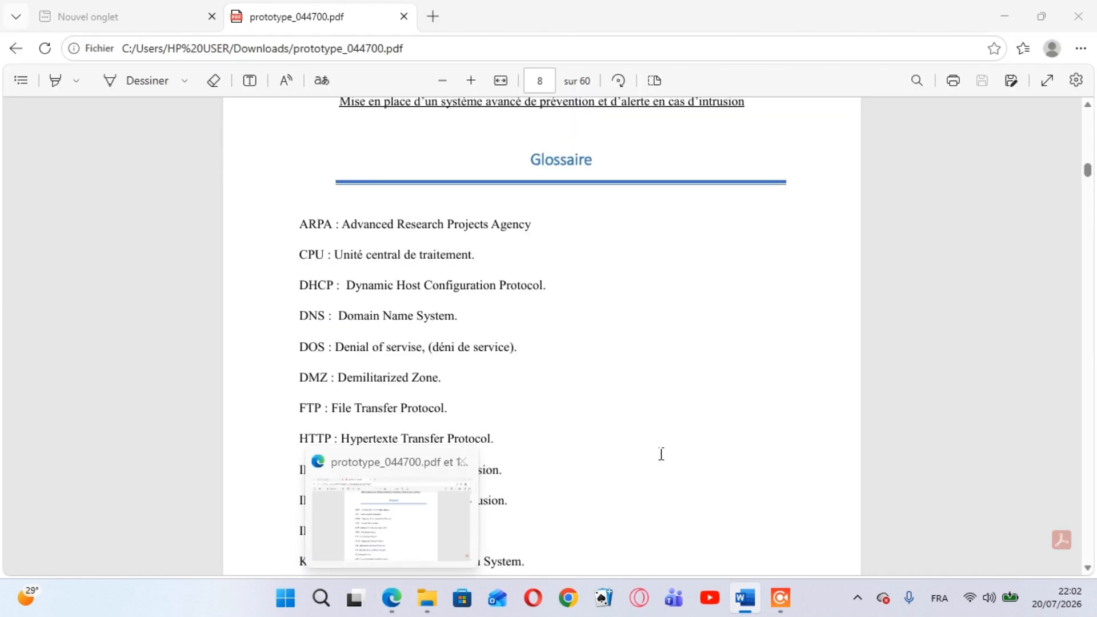
{"action": "key", "text": "Return"}
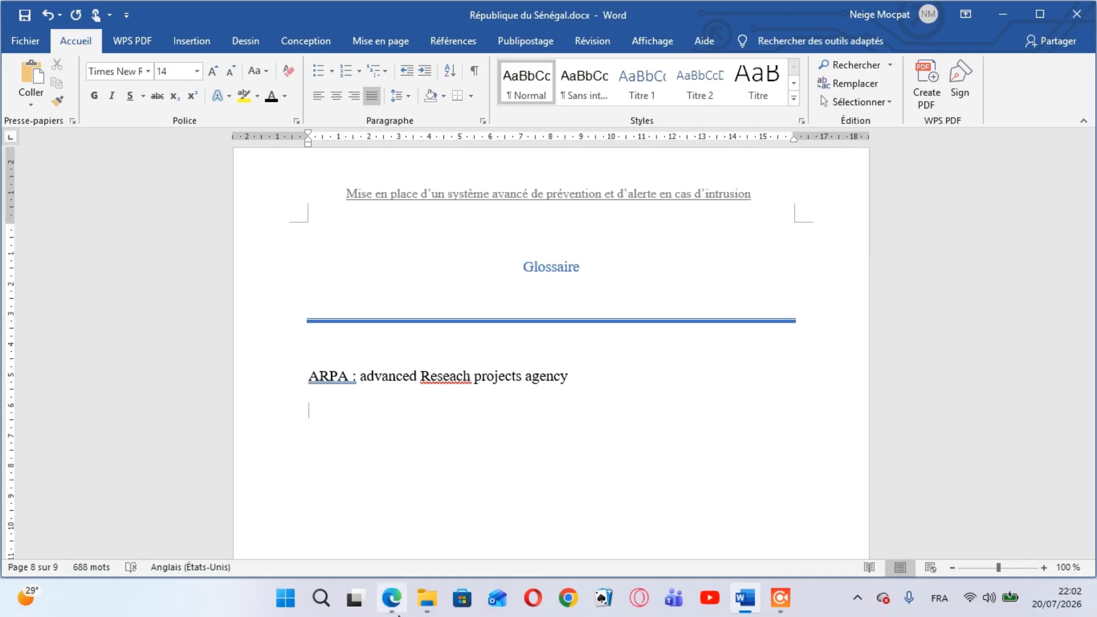
{"action": "mouse_move", "coordinate": [392, 599]}
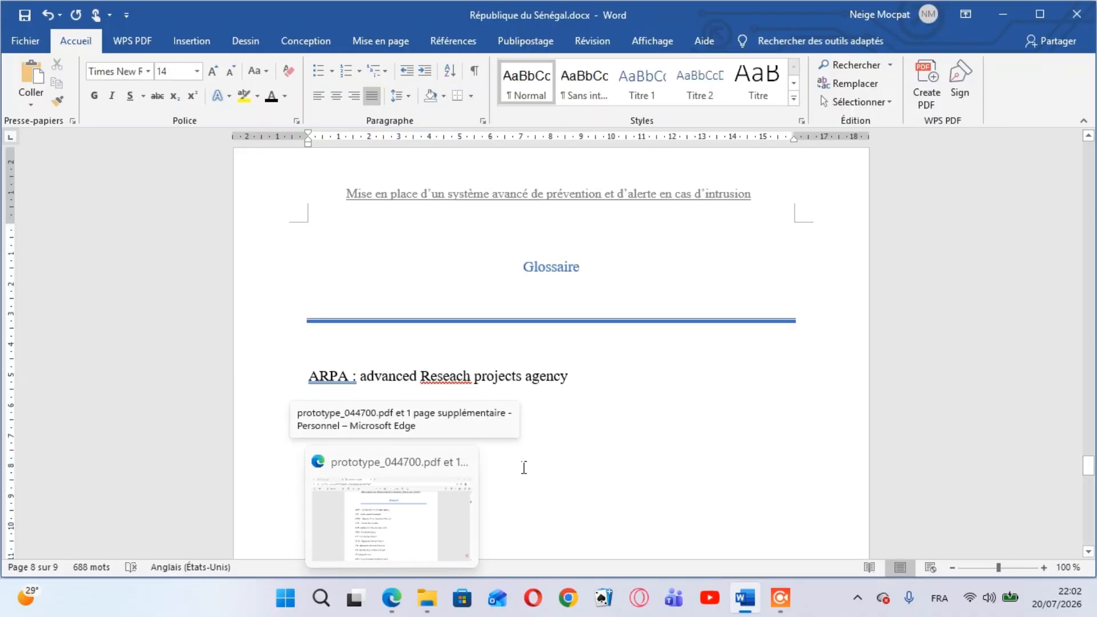
{"action": "type", "text": "CPU"}
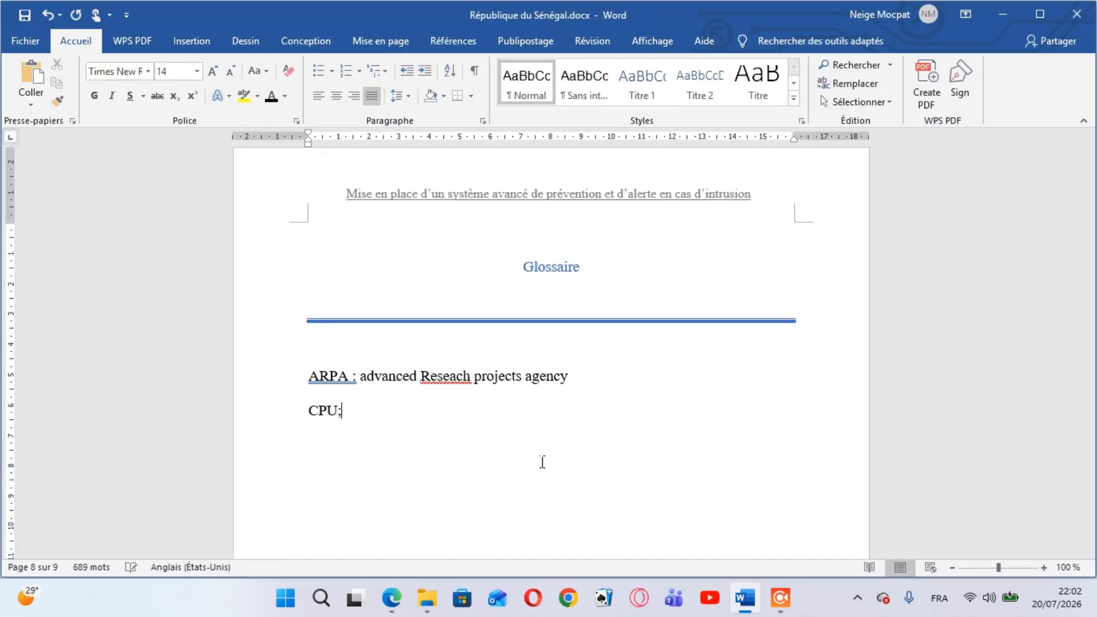
{"action": "type", "text": ":"}
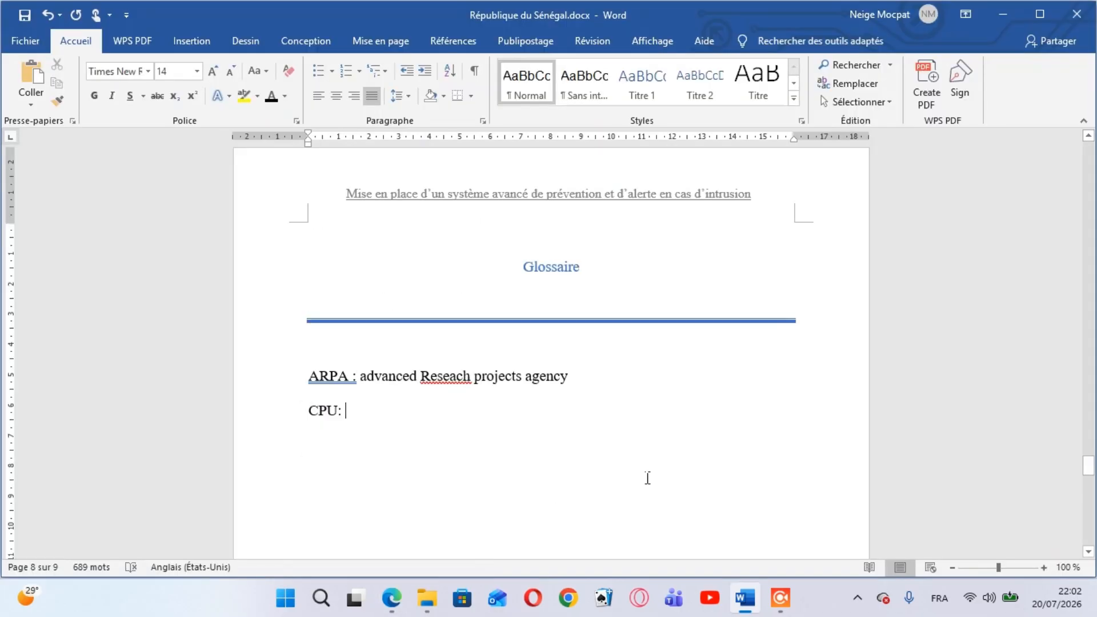
{"action": "type", "text": "unite "}
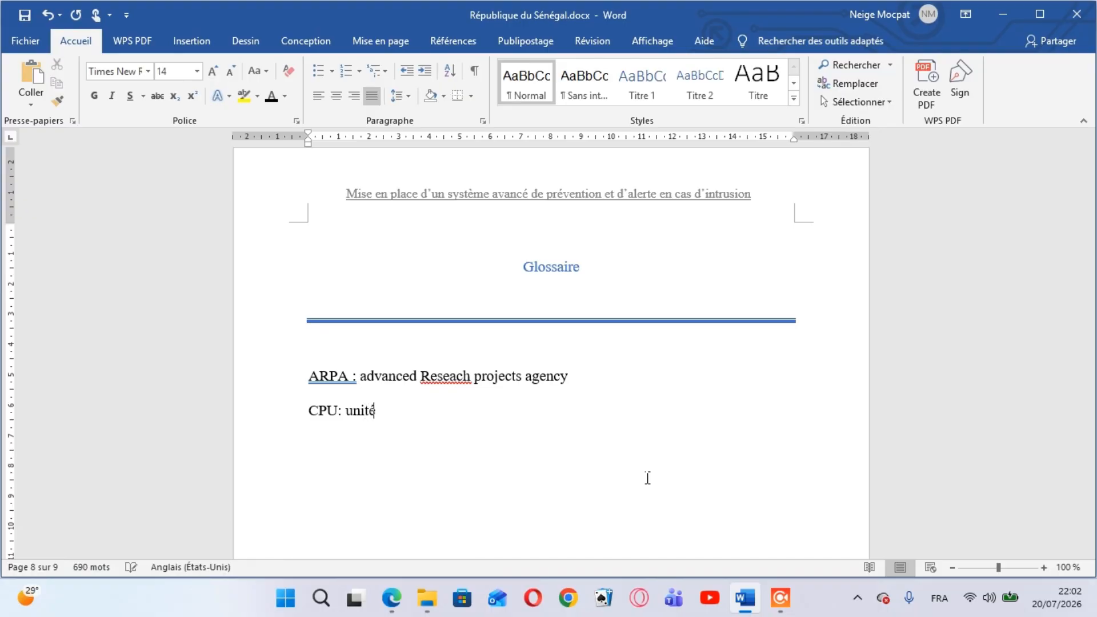
{"action": "type", "text": "centrale de tra"}
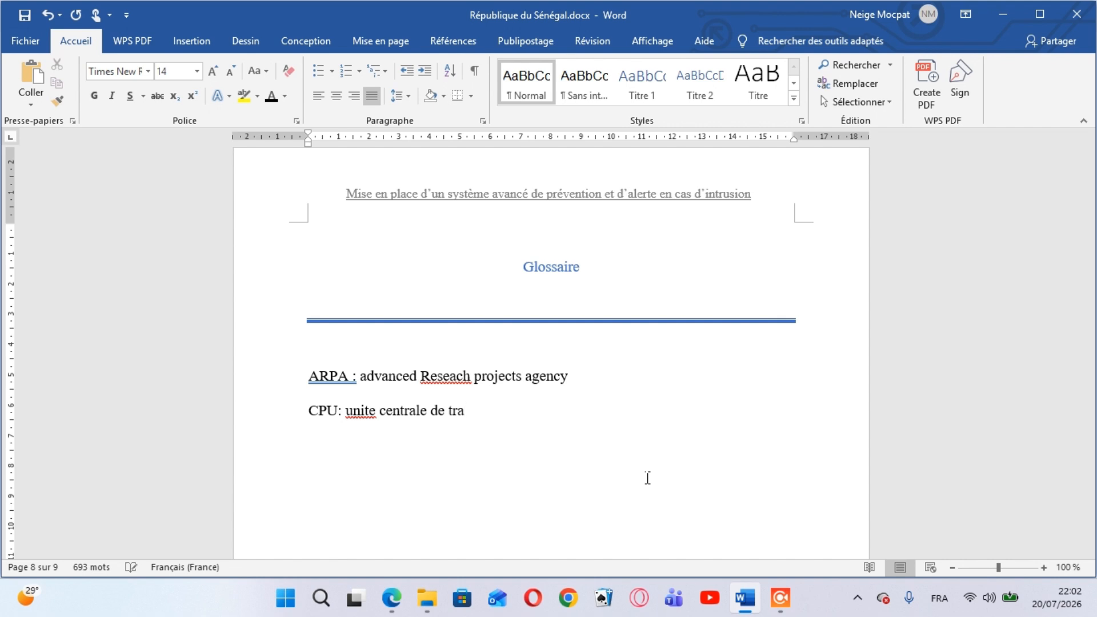
{"action": "type", "text": "itement"}
{"action": "key", "text": "Return"}
Begin the third glossary entry with "DHCP : dynamic host", checking the acronym and its definition in the PDF
{"action": "left_click", "coordinate": [401, 552]}
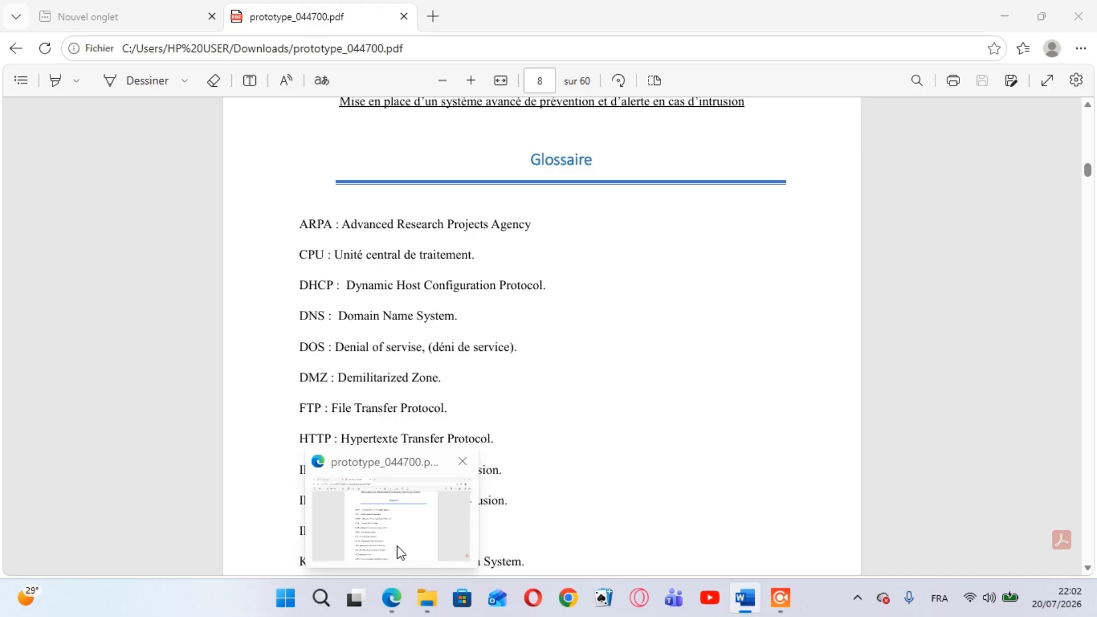
{"action": "key", "text": "alt+Tab"}
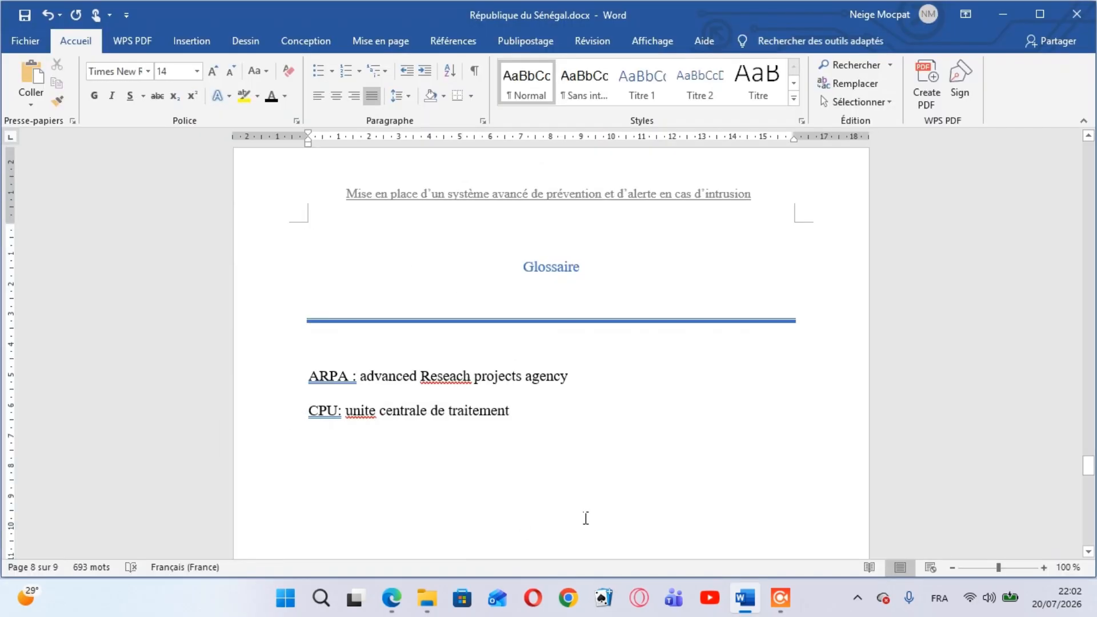
{"action": "type", "text": "DHCP"}
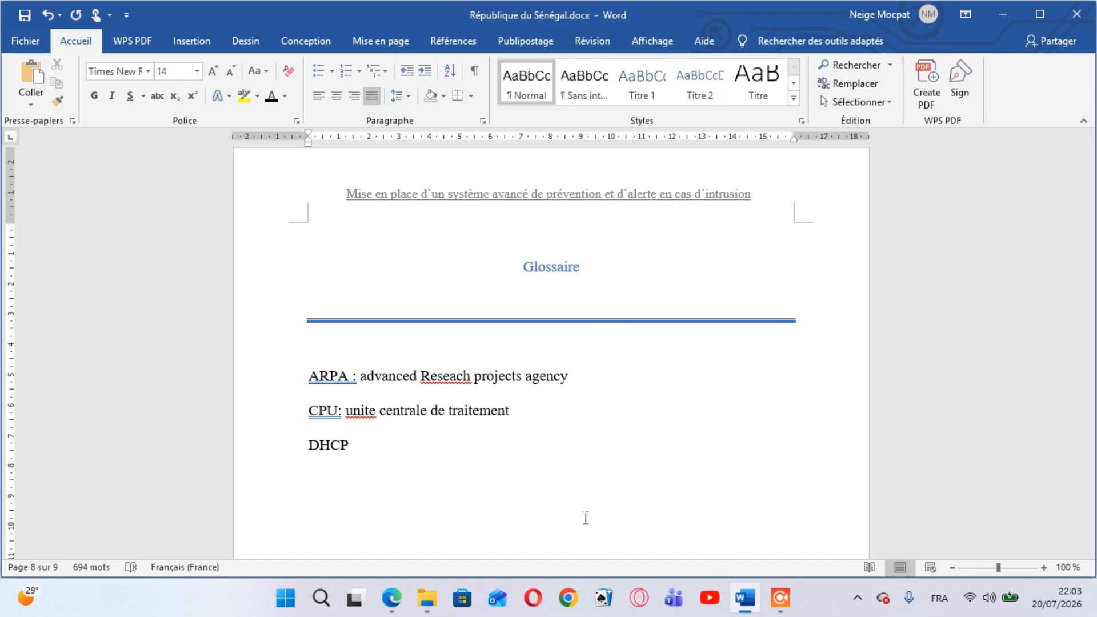
{"action": "type", "text": " :"}
{"action": "mouse_move", "coordinate": [392, 588]}
{"action": "left_click", "coordinate": [406, 550]}
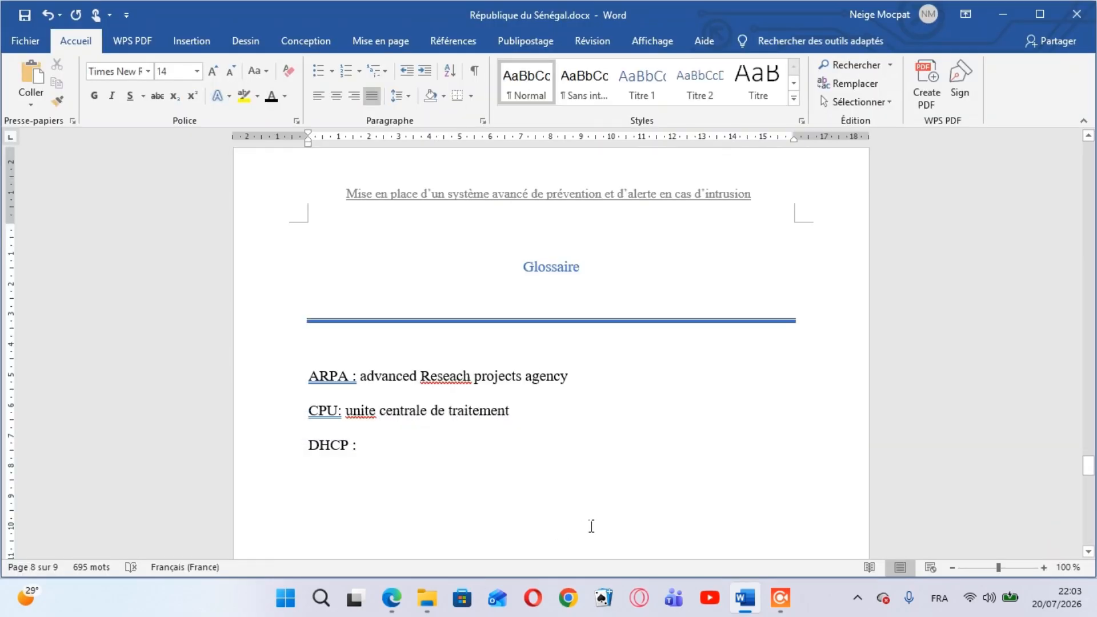
{"action": "type", "text": "dyna"}
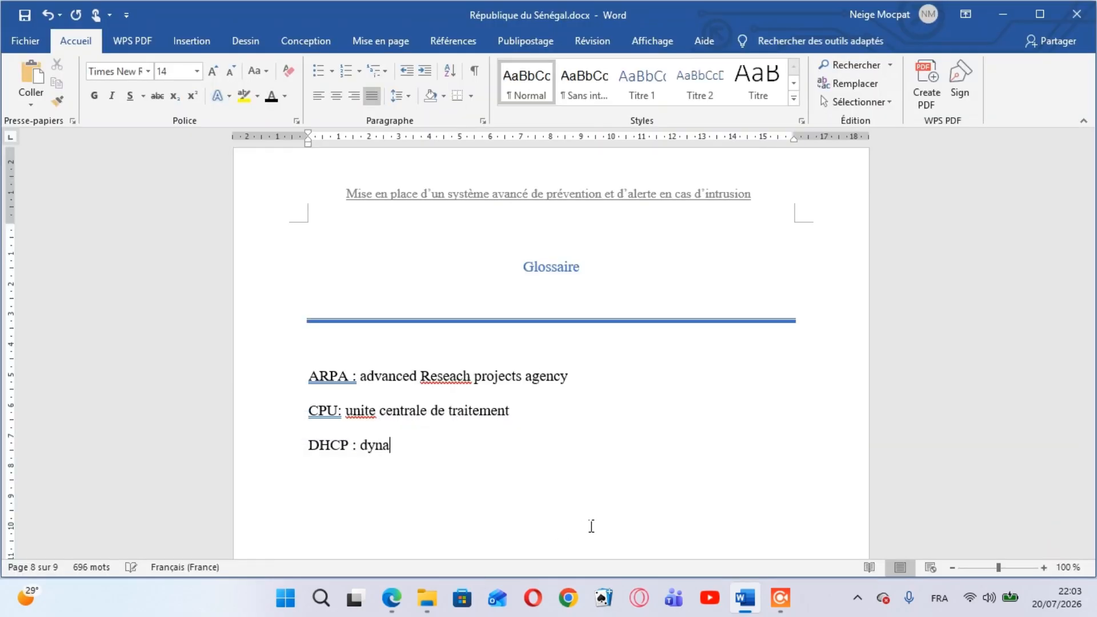
{"action": "type", "text": "mic host"}
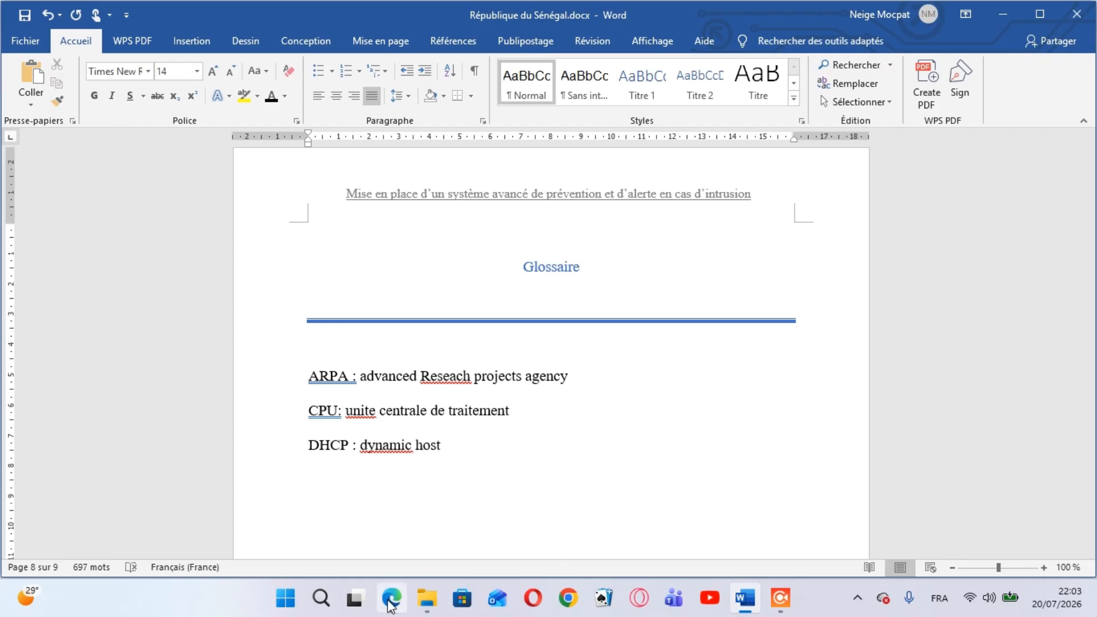
Consult the PDF again, complete the DHCP definition with "configuration protocol." and start a new line
{"action": "mouse_move", "coordinate": [391, 604]}
{"action": "mouse_move", "coordinate": [407, 521]}
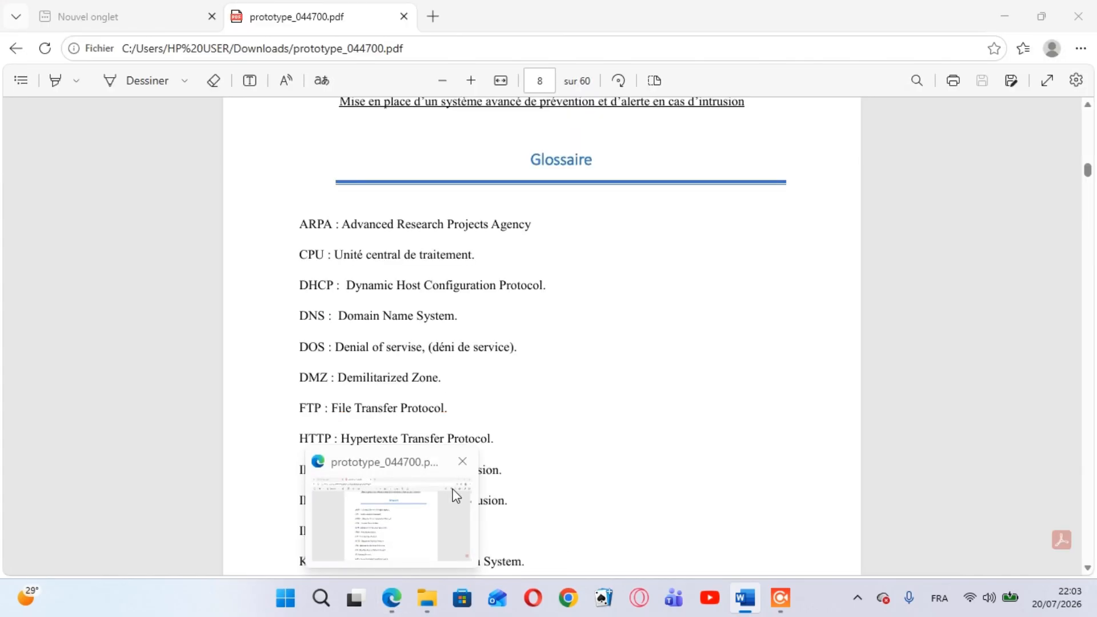
{"action": "type", "text": "cong"}
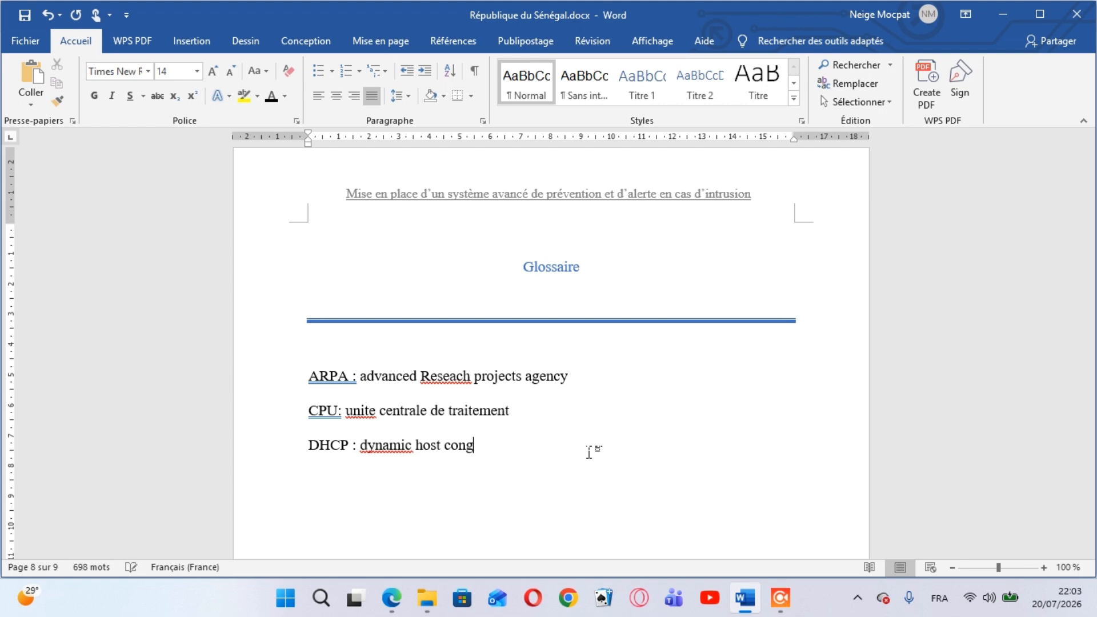
{"action": "key", "text": "BackSpace"}
{"action": "type", "text": "figuration"}
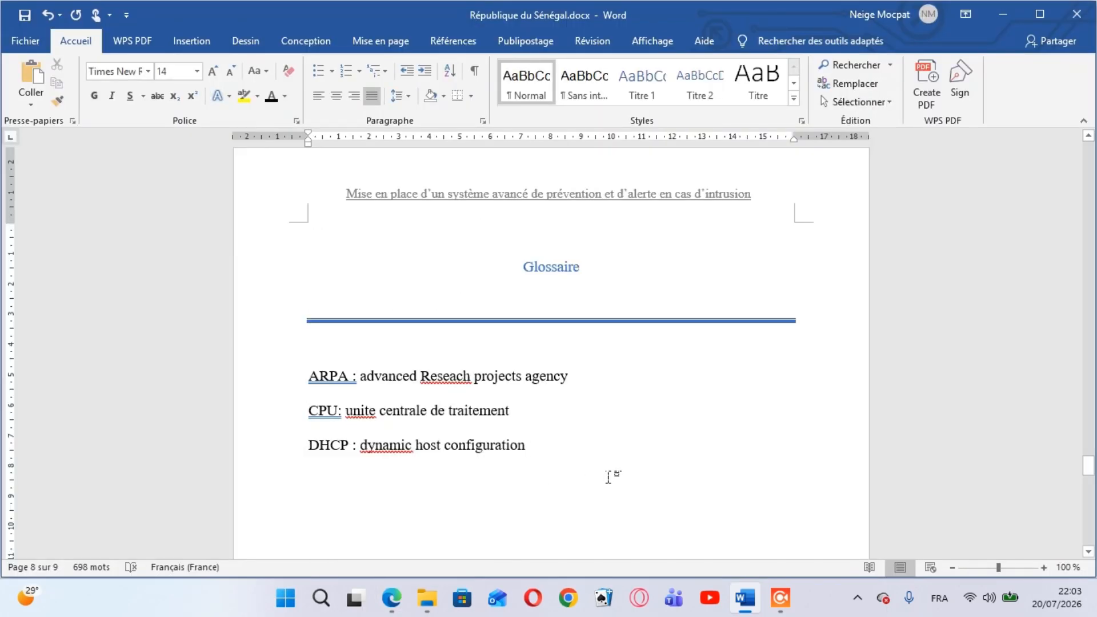
{"action": "type", "text": "protocol"}
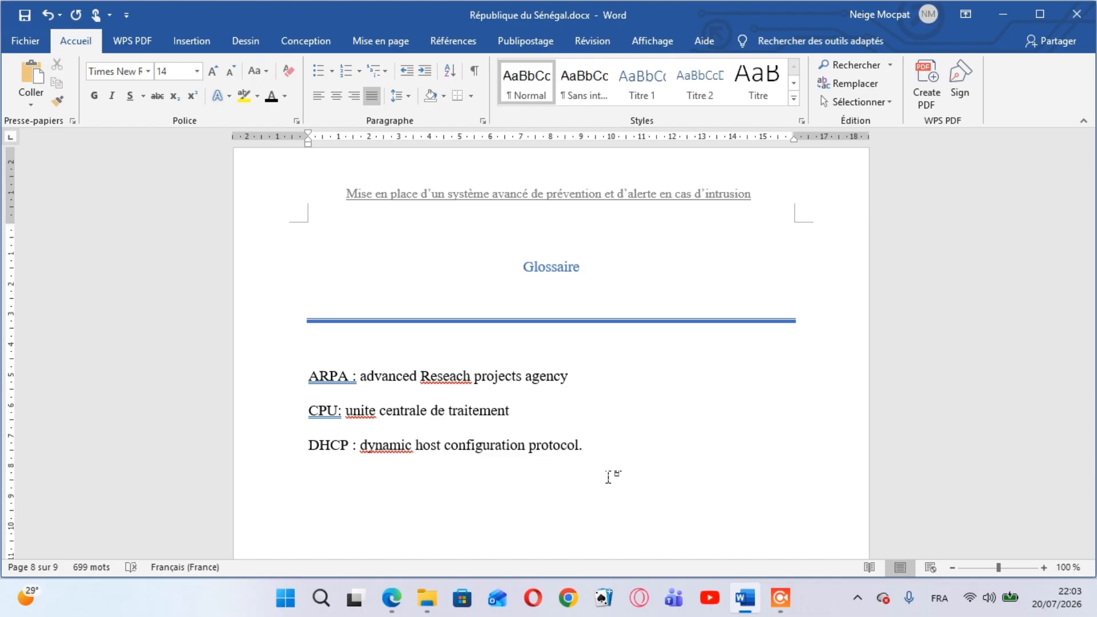
{"action": "type", "text": "."}
{"action": "key", "text": "Return"}
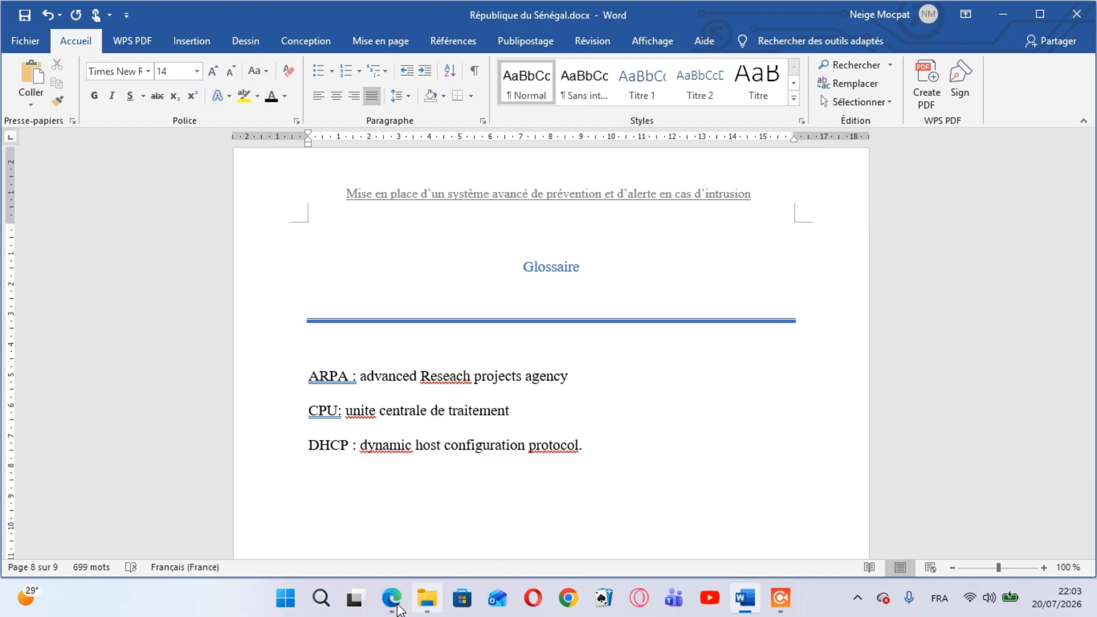
Switch to prototype_044700.pdf in Edge and select the glossary entries starting from DNS
{"action": "left_click", "coordinate": [395, 603]}
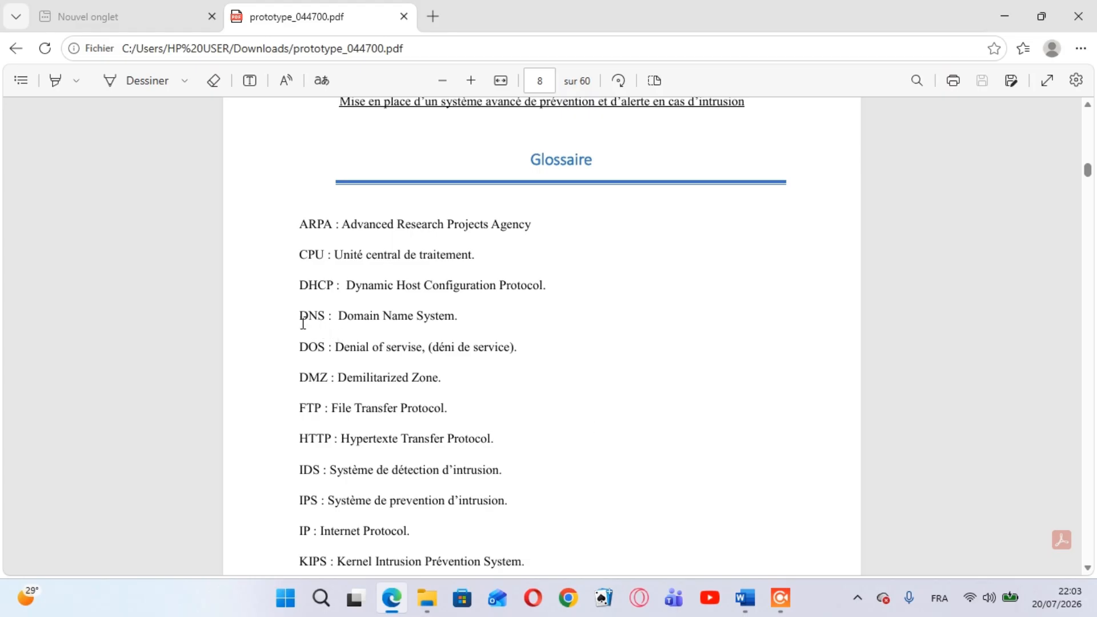
{"action": "left_click_drag", "start_coordinate": [302, 323], "coordinate": [512, 453]}
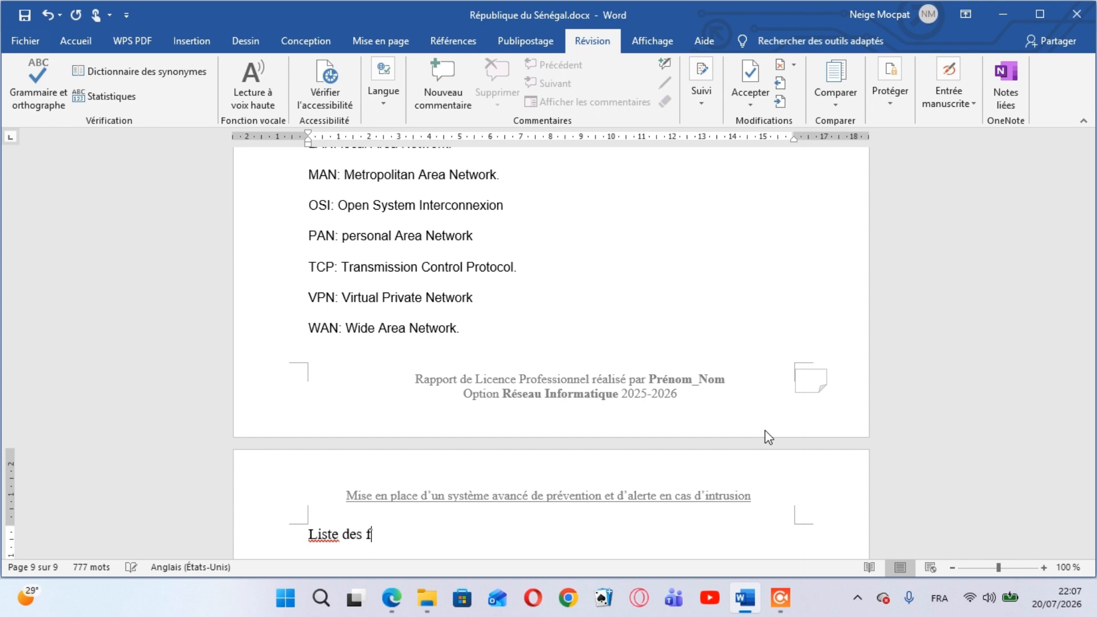
Complete the title "Liste des figures" on the page after the glossary and format it centred in the theme's blue
{"action": "type", "text": "igures"}
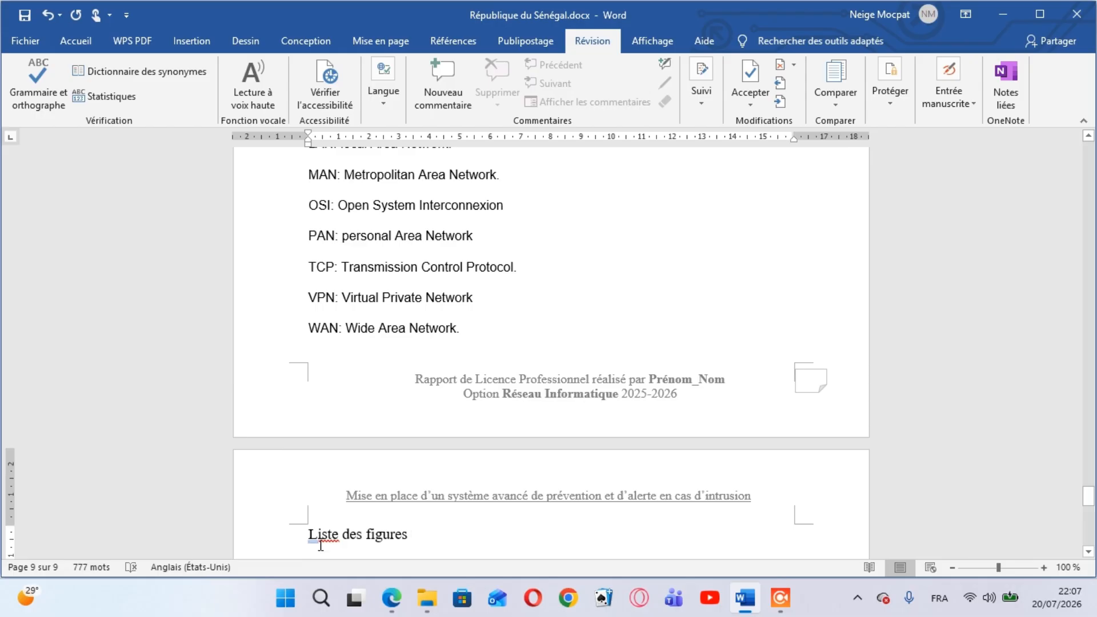
{"action": "triple_click", "coordinate": [319, 543]}
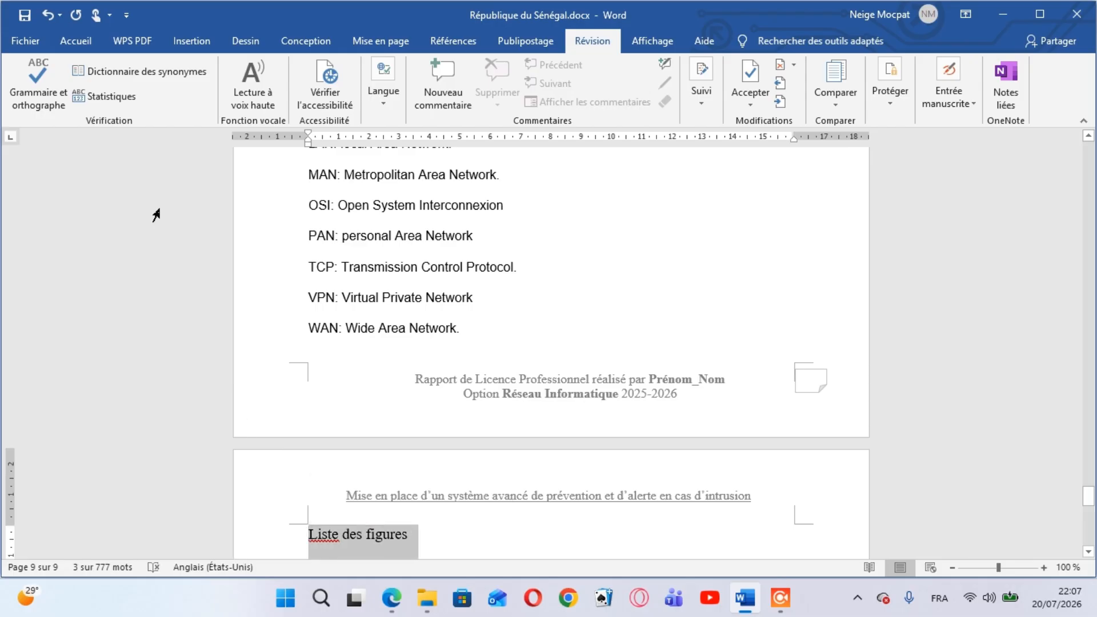
{"action": "left_click", "coordinate": [87, 42]}
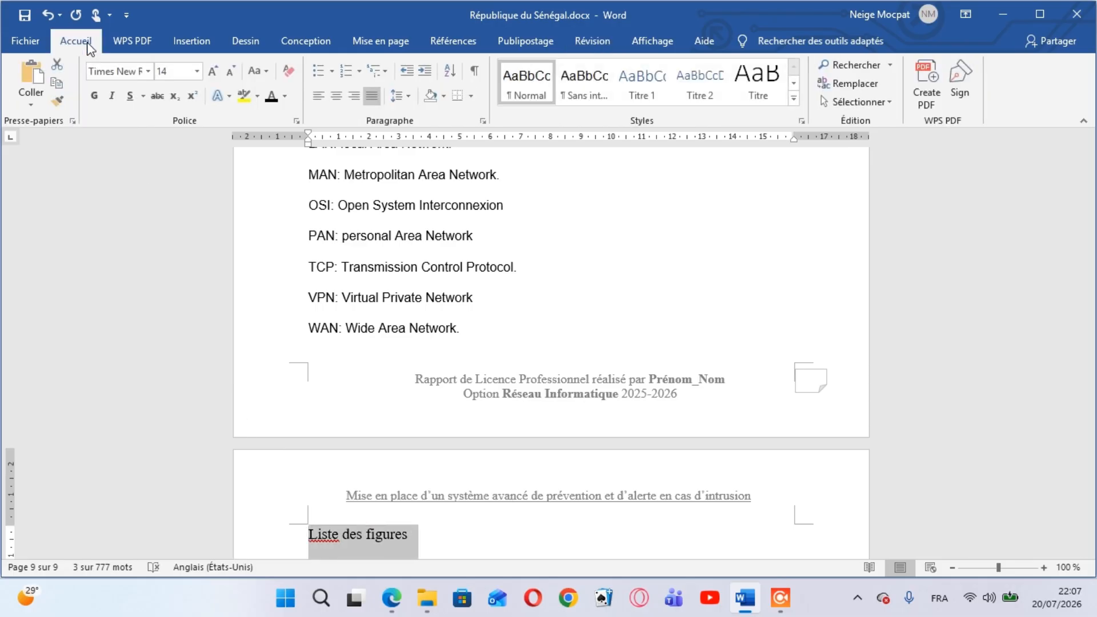
{"action": "left_click", "coordinate": [285, 95]}
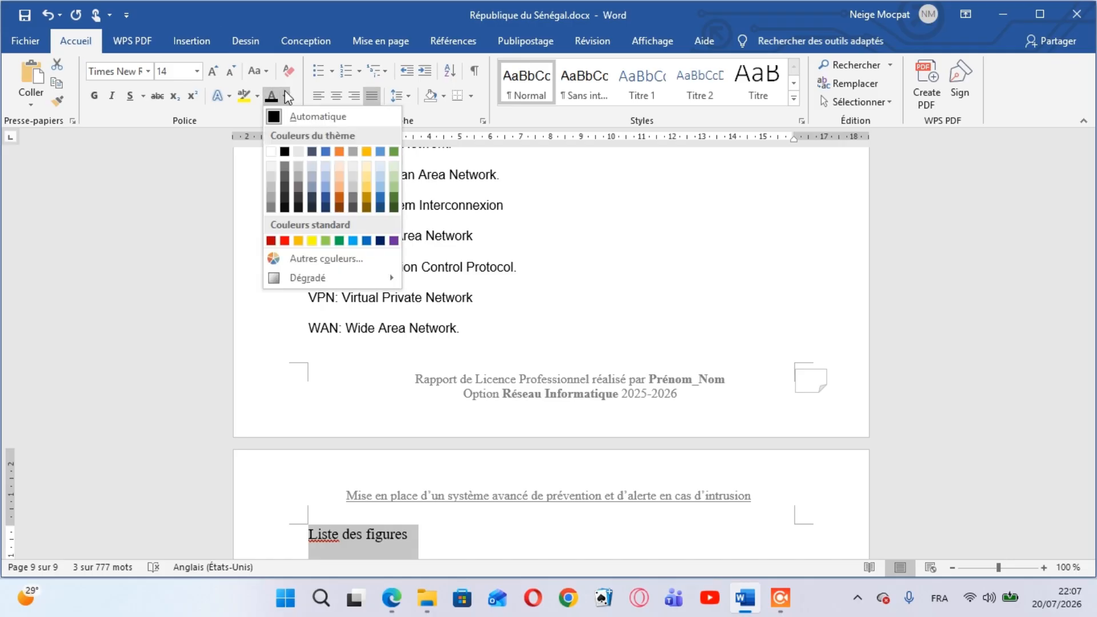
{"action": "left_click", "coordinate": [325, 150]}
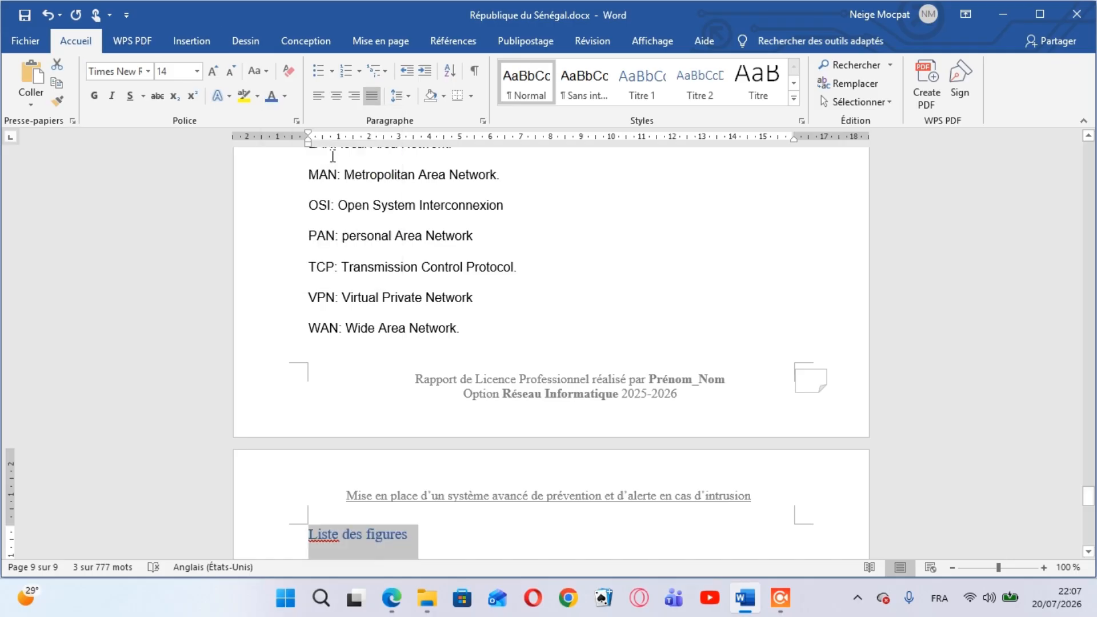
{"action": "left_click", "coordinate": [338, 96]}
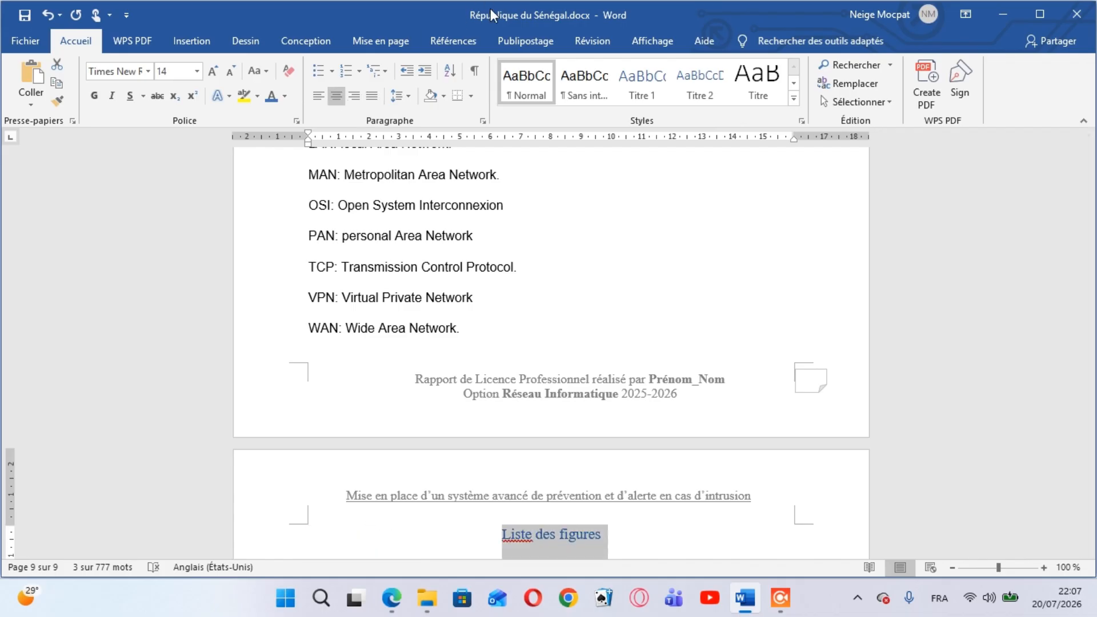
{"action": "left_click", "coordinate": [578, 45]}
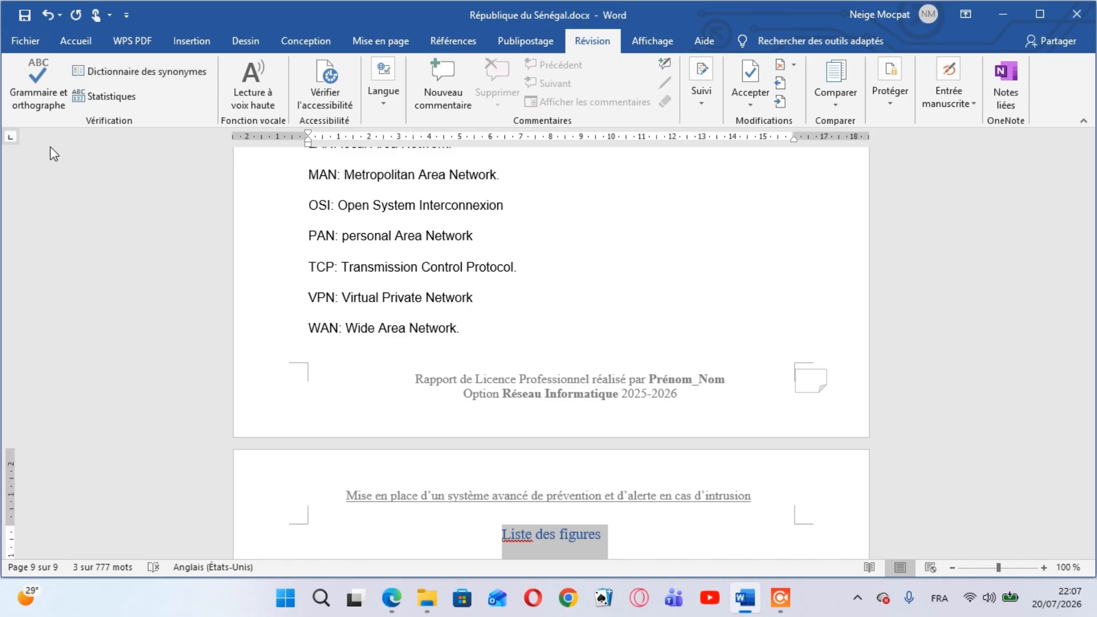
Spell-check the "Liste des figures" title, accept the suggestion "Listed", and restore the word to "Liste"
{"action": "left_click", "coordinate": [40, 107]}
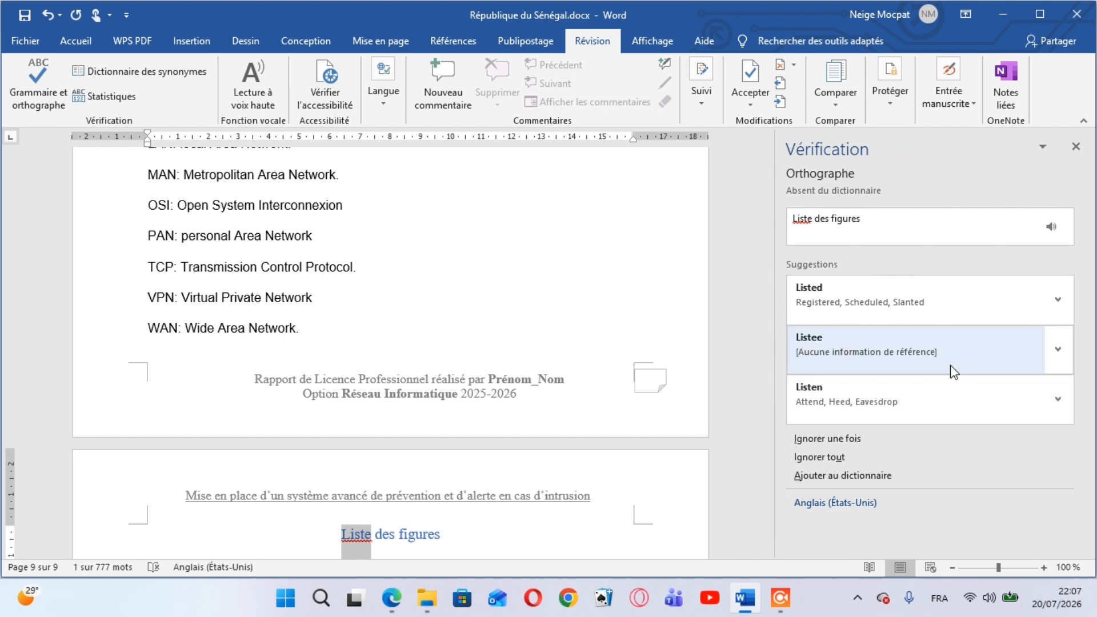
{"action": "left_click", "coordinate": [888, 299]}
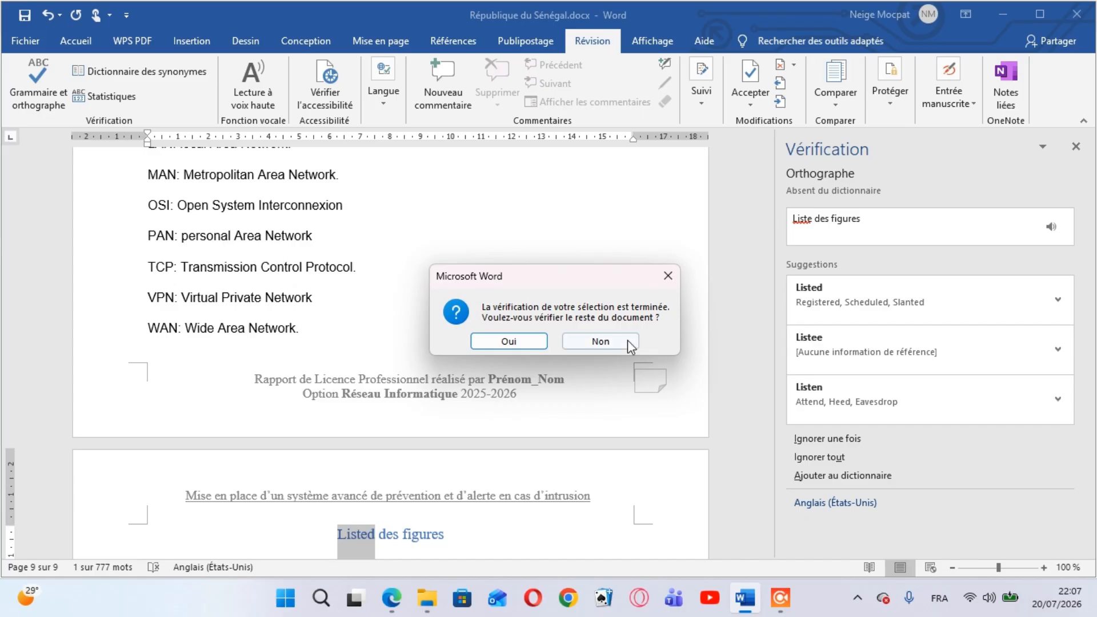
{"action": "left_click", "coordinate": [612, 340]}
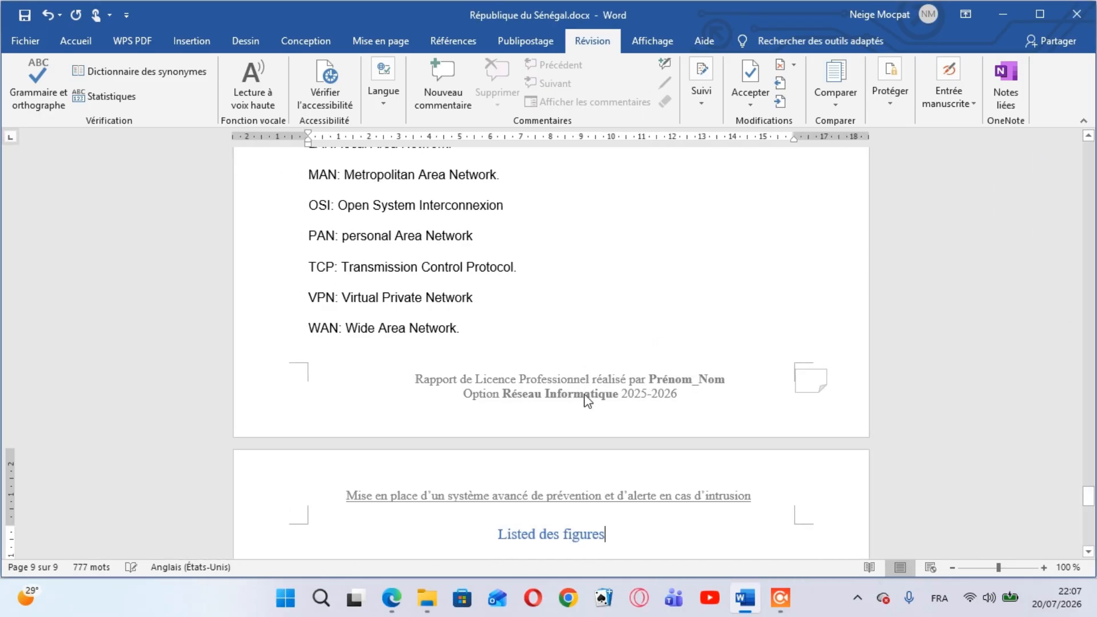
{"action": "left_click", "coordinate": [545, 543]}
{"action": "key", "text": "BackSpace"}
{"action": "key", "text": "BackSpace"}
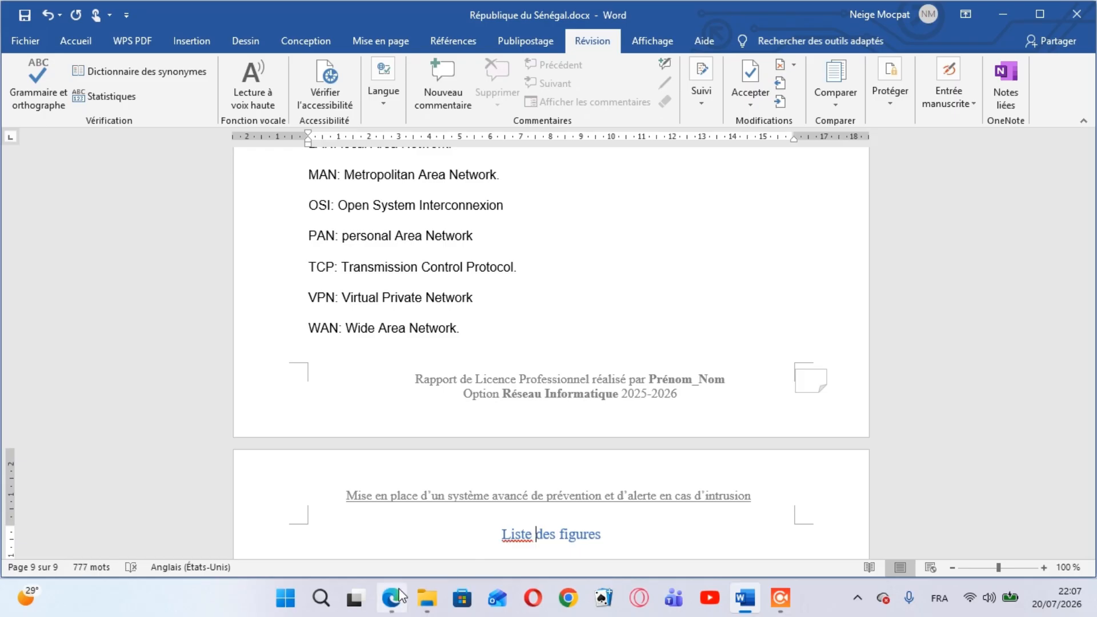
Spell-check the title again, ignoring the flagged word "Liste" once and declining to check the rest of the document
{"action": "mouse_move", "coordinate": [392, 598]}
{"action": "mouse_move", "coordinate": [421, 548]}
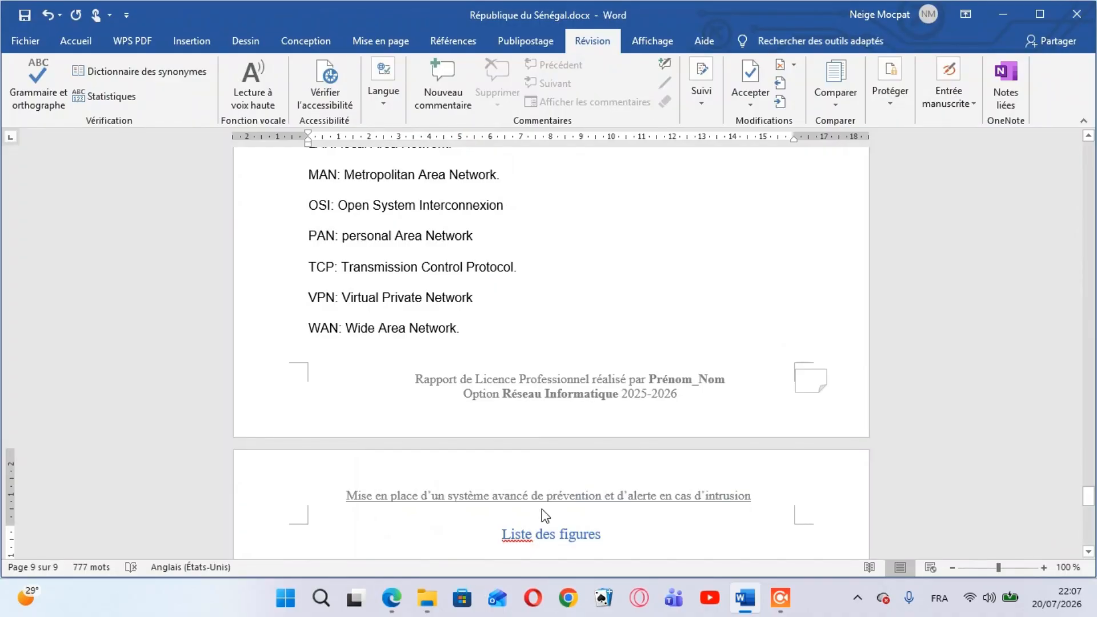
{"action": "left_click", "coordinate": [45, 109]}
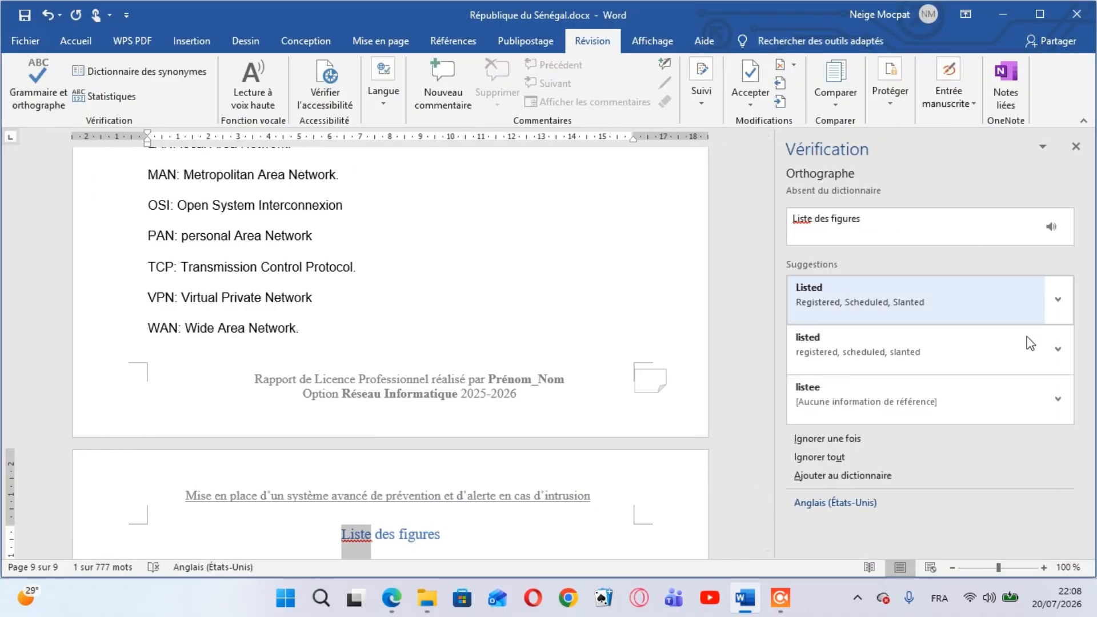
{"action": "left_click", "coordinate": [902, 441]}
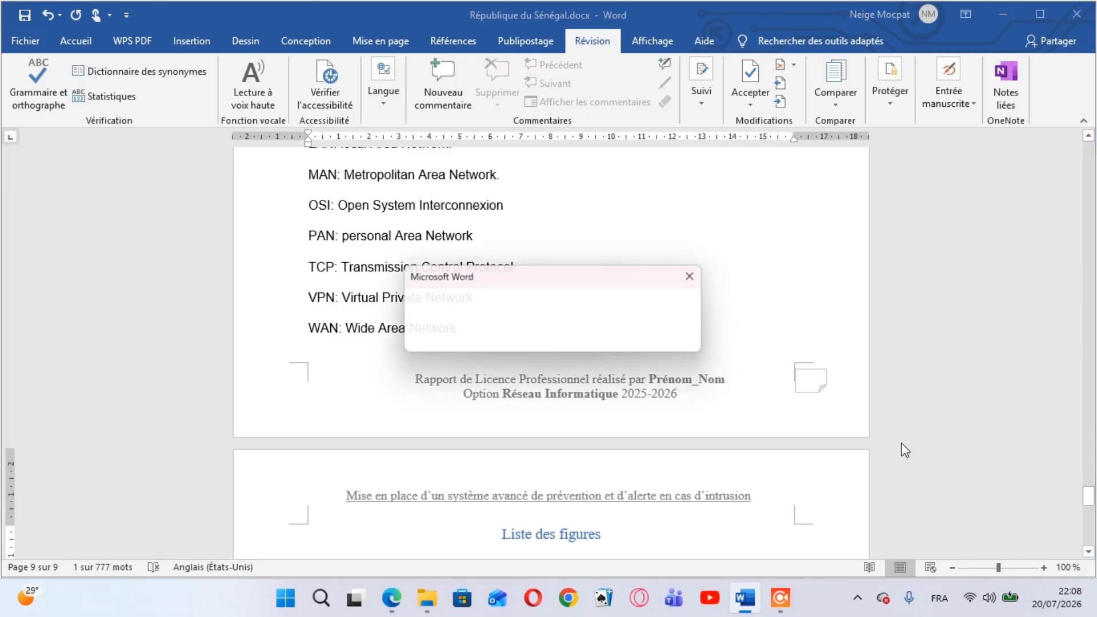
{"action": "left_click", "coordinate": [575, 338]}
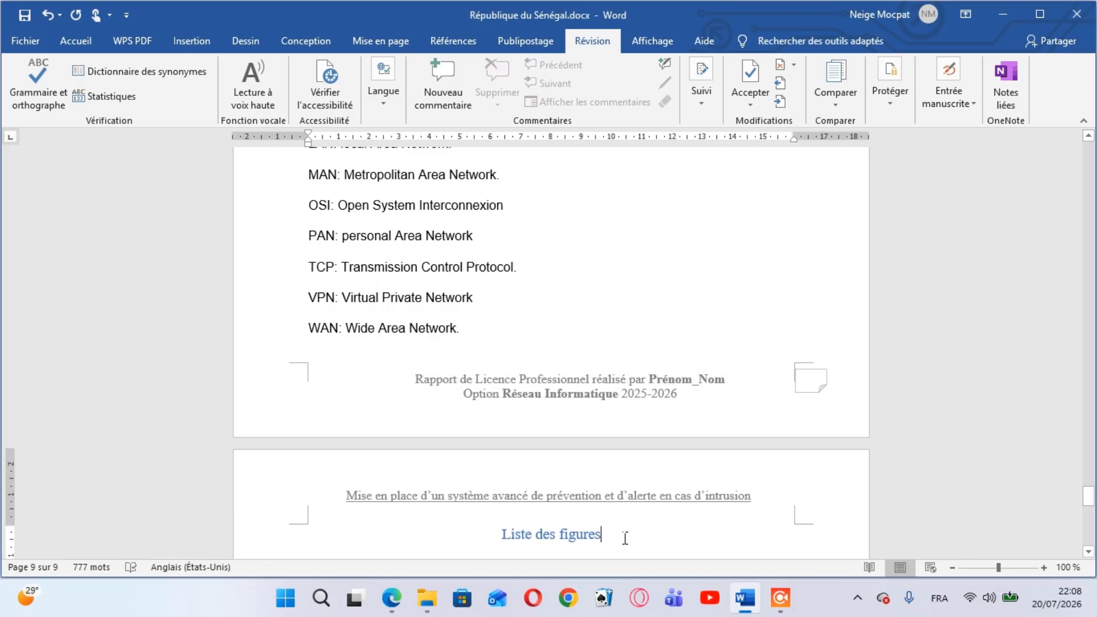
Start a new line below the title and consult the Liste des figures page in prototype_044700.pdf
{"action": "key", "text": "Return"}
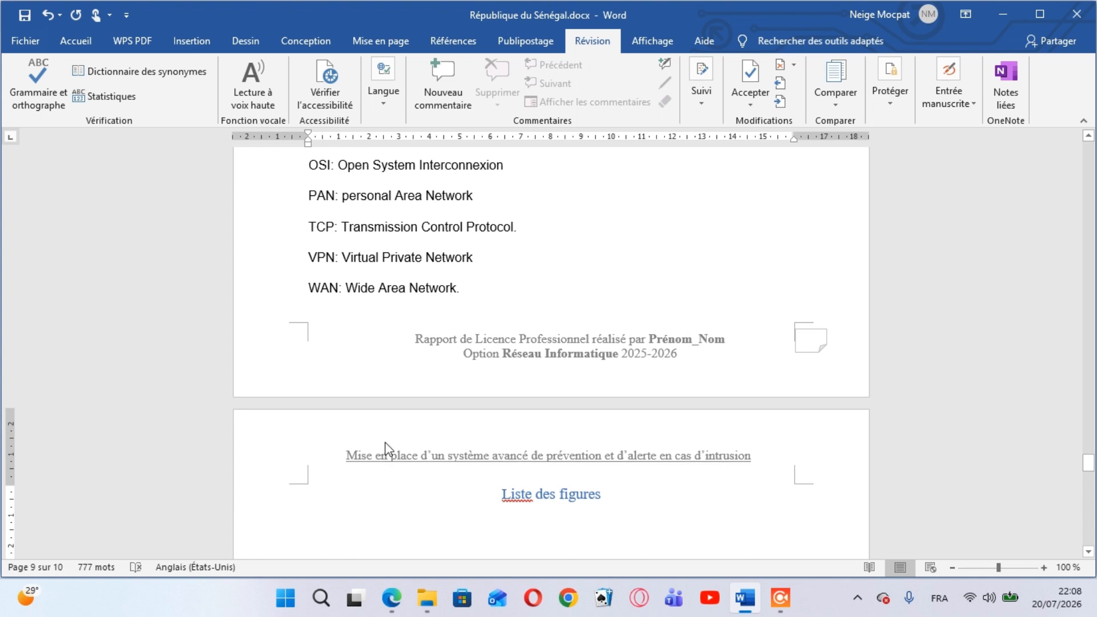
{"action": "mouse_move", "coordinate": [392, 598]}
{"action": "left_click", "coordinate": [434, 488]}
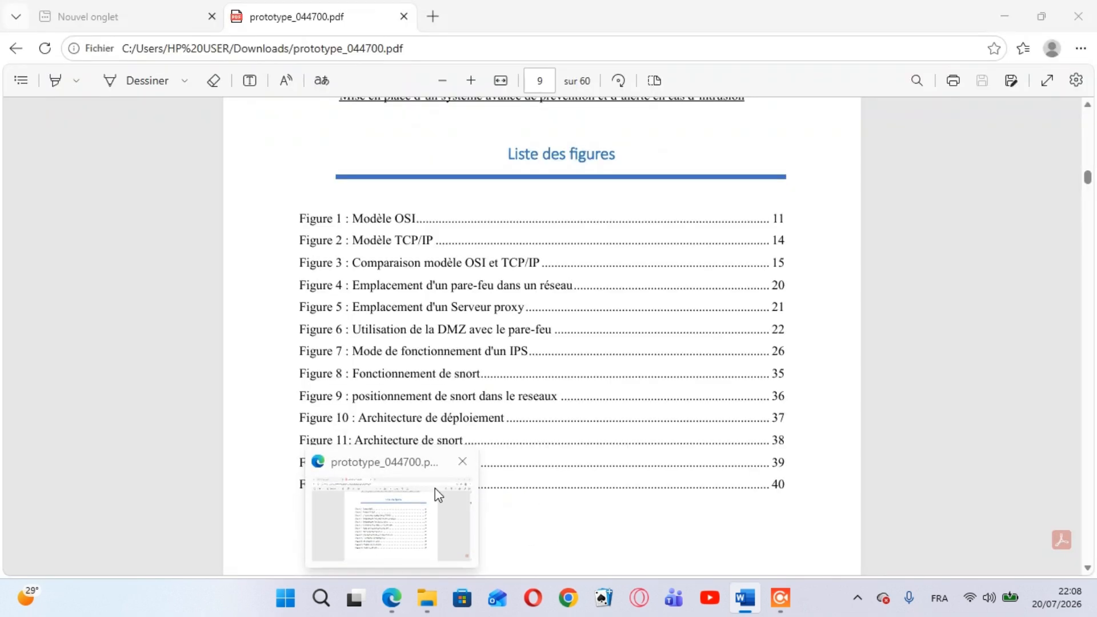
{"action": "left_click", "coordinate": [435, 488]}
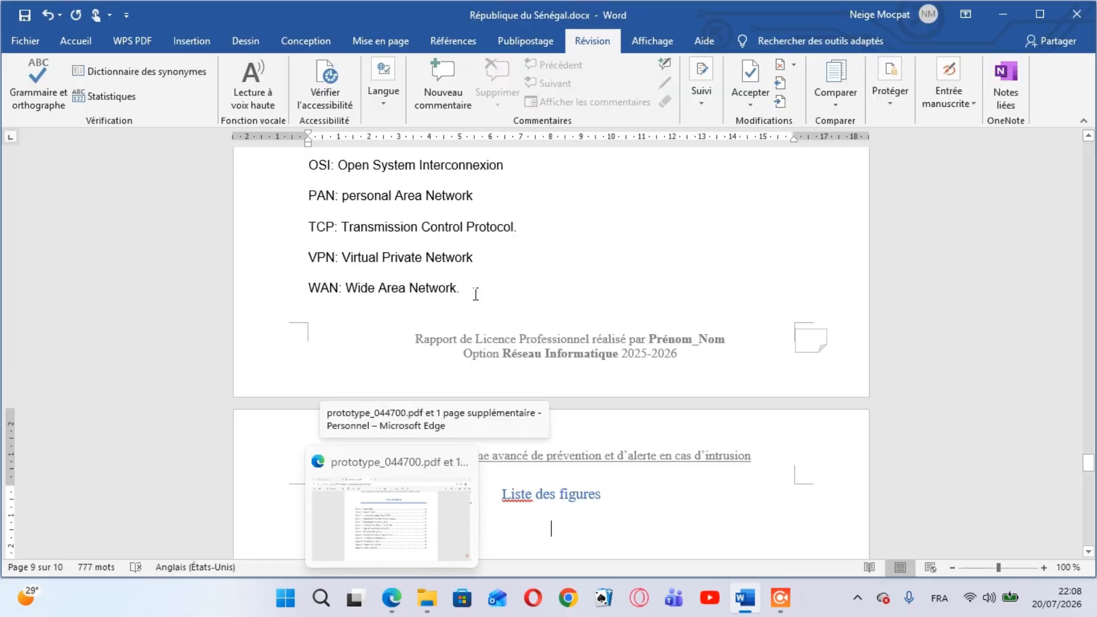
Configure the paragraph border line in Bordure et trame with the theme's blue and a 4 ½ pt width
{"action": "left_click", "coordinate": [79, 45]}
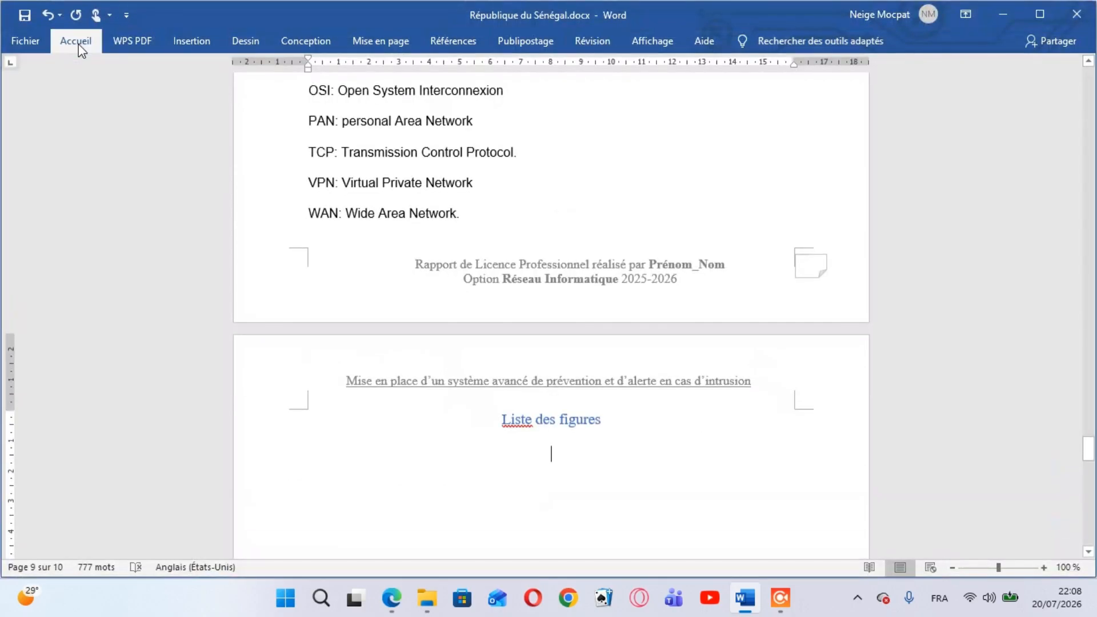
{"action": "double_click", "coordinate": [76, 41]}
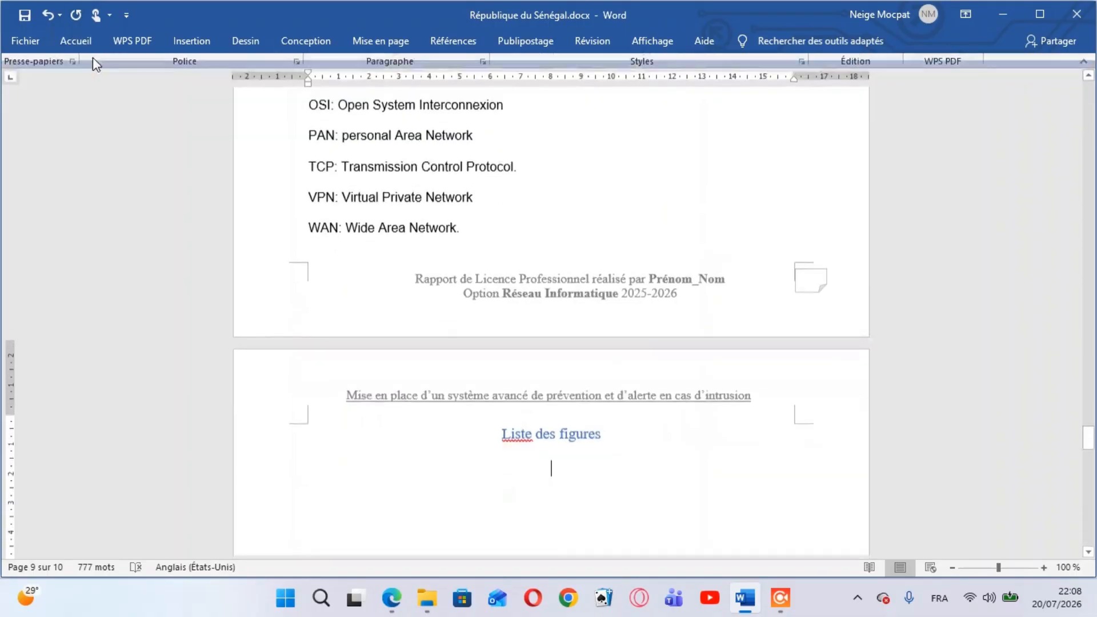
{"action": "left_click", "coordinate": [76, 45]}
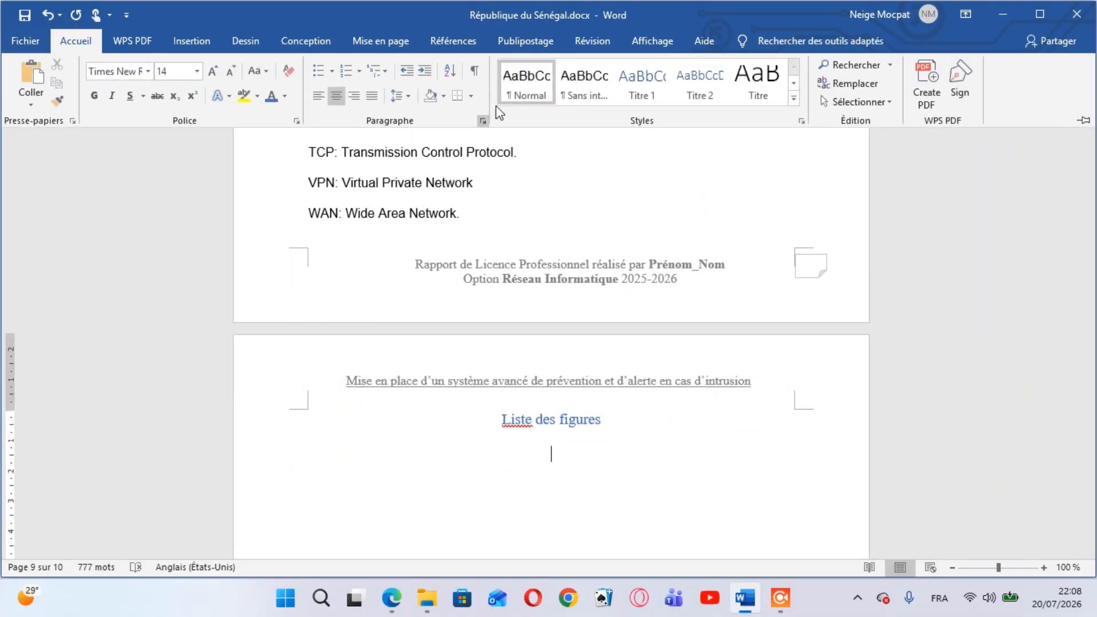
{"action": "left_click", "coordinate": [468, 102]}
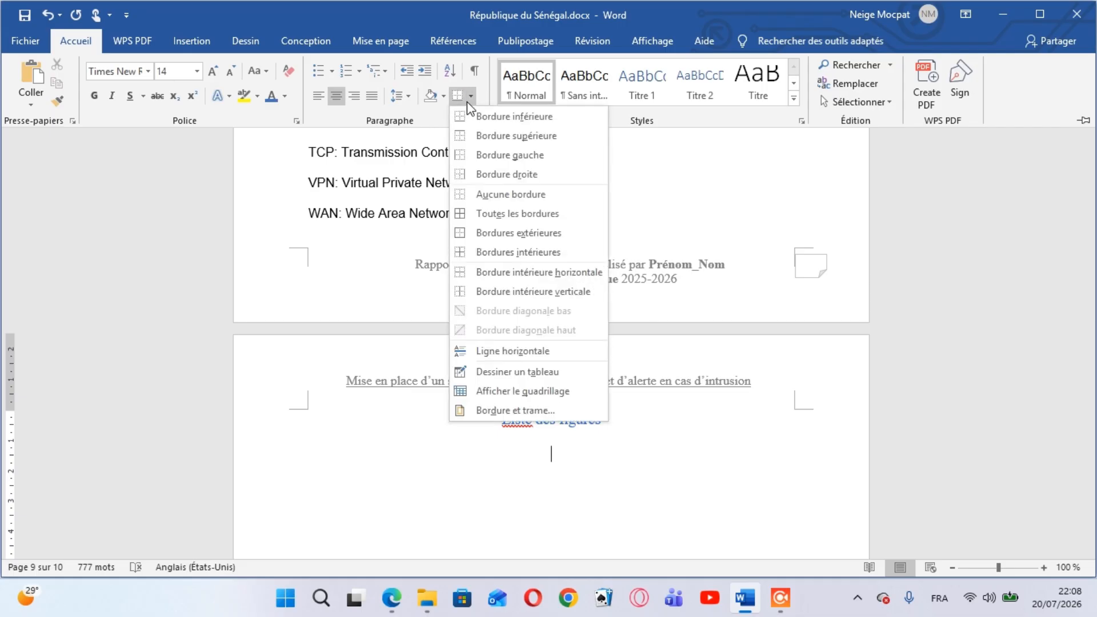
{"action": "left_click", "coordinate": [497, 404]}
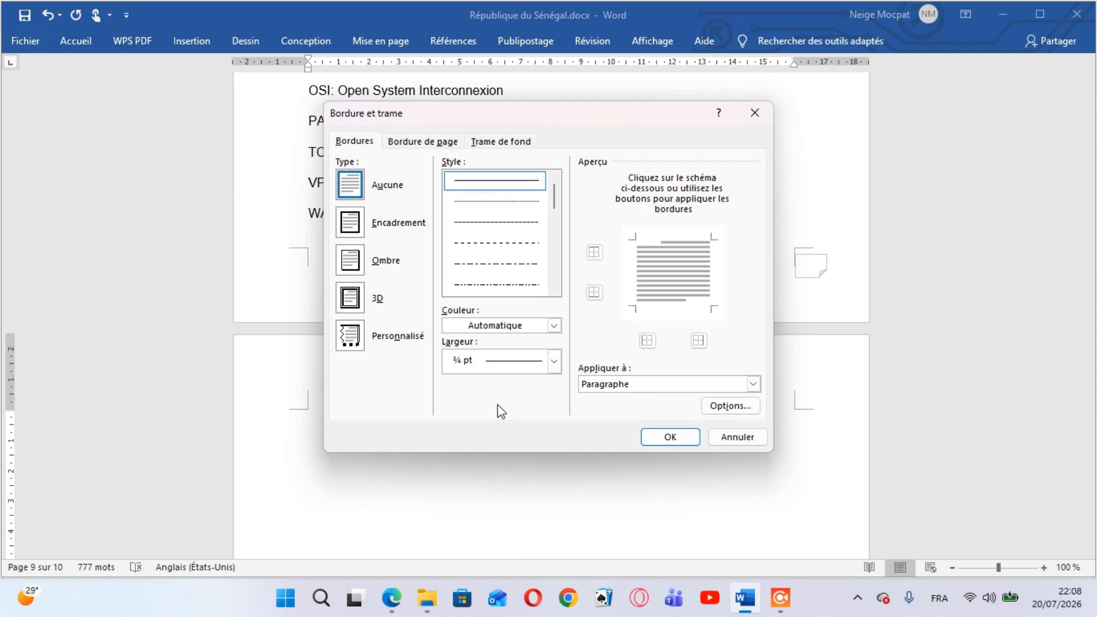
{"action": "left_click", "coordinate": [557, 324]}
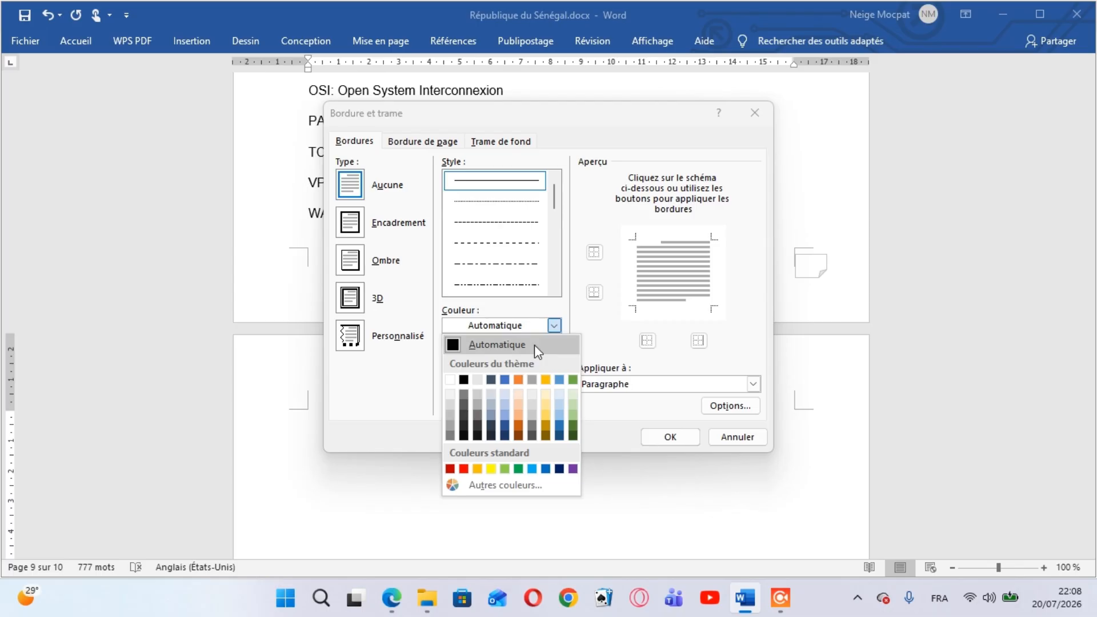
{"action": "left_click", "coordinate": [506, 380]}
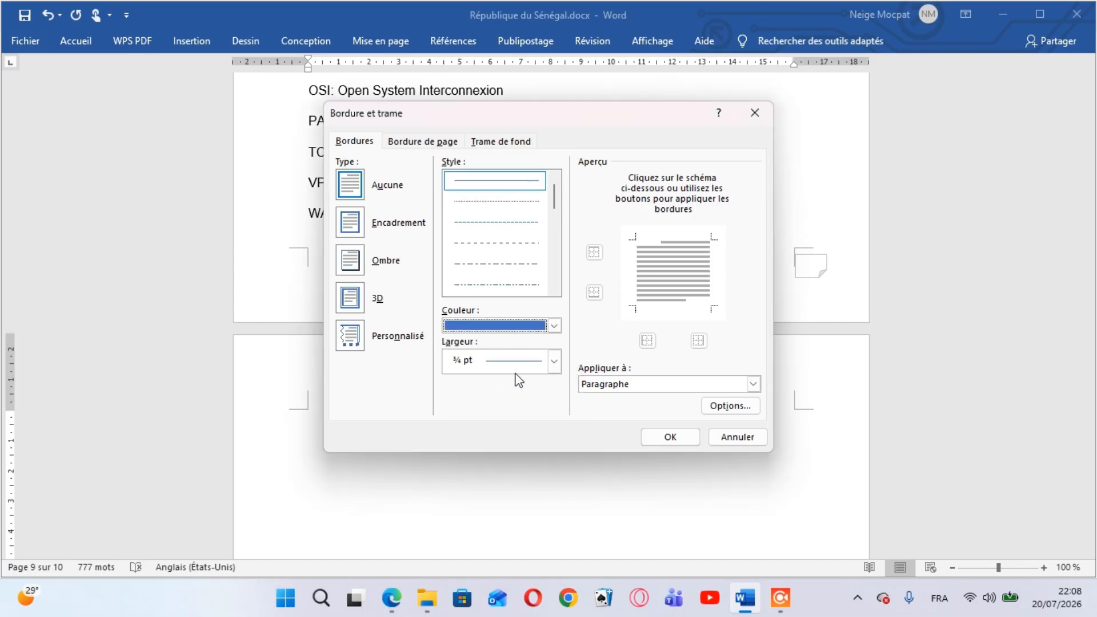
{"action": "left_click", "coordinate": [553, 363]}
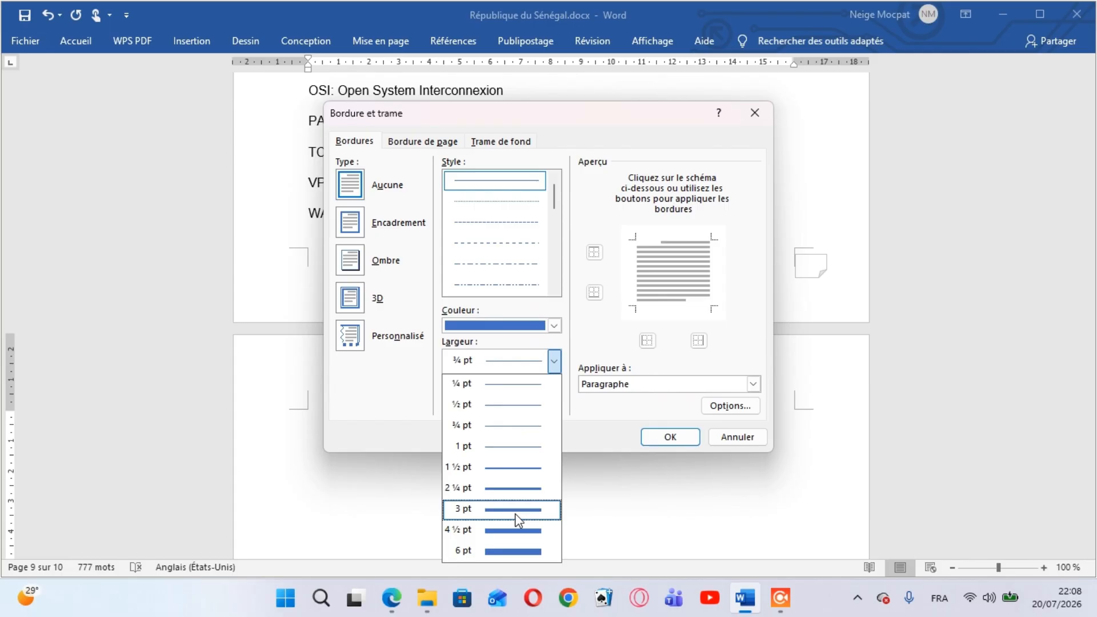
{"action": "left_click", "coordinate": [510, 532]}
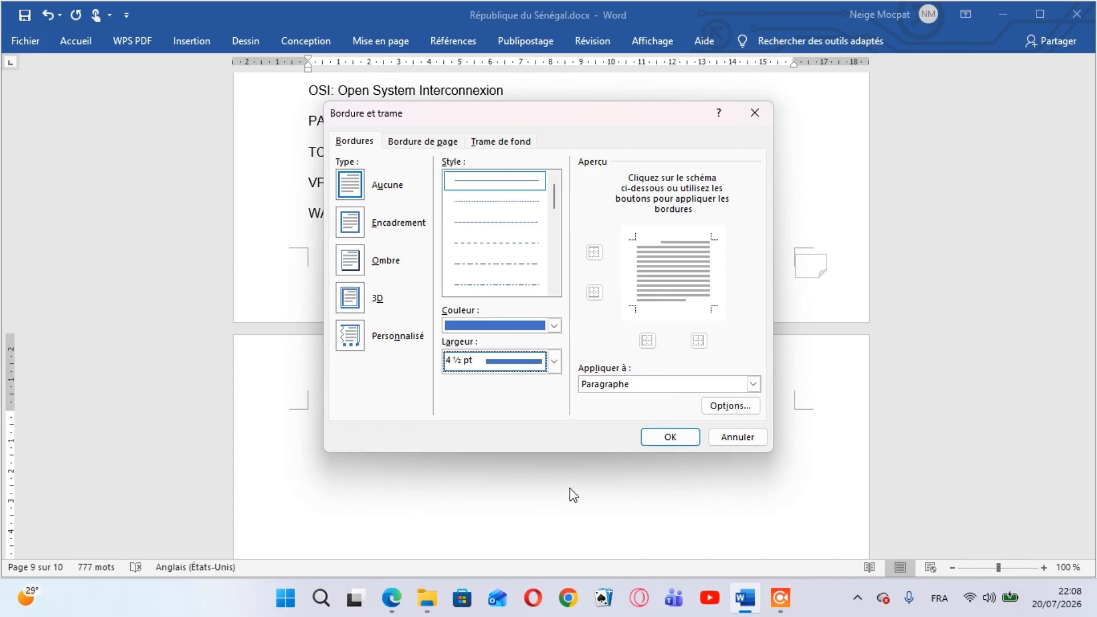
{"action": "left_click", "coordinate": [354, 187]}
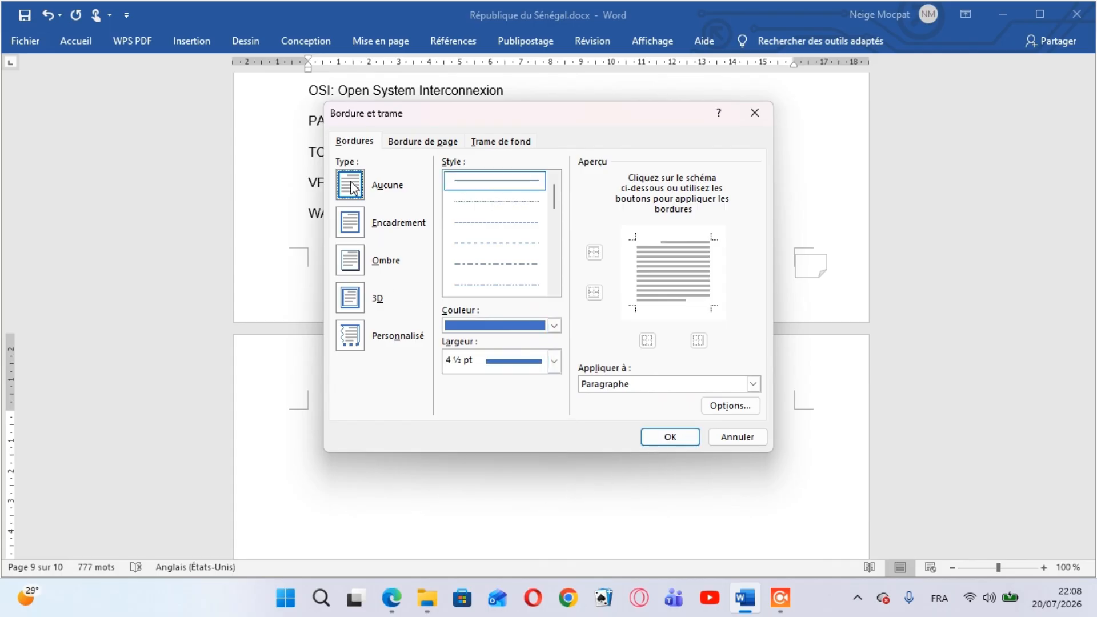
{"action": "left_click", "coordinate": [655, 436]}
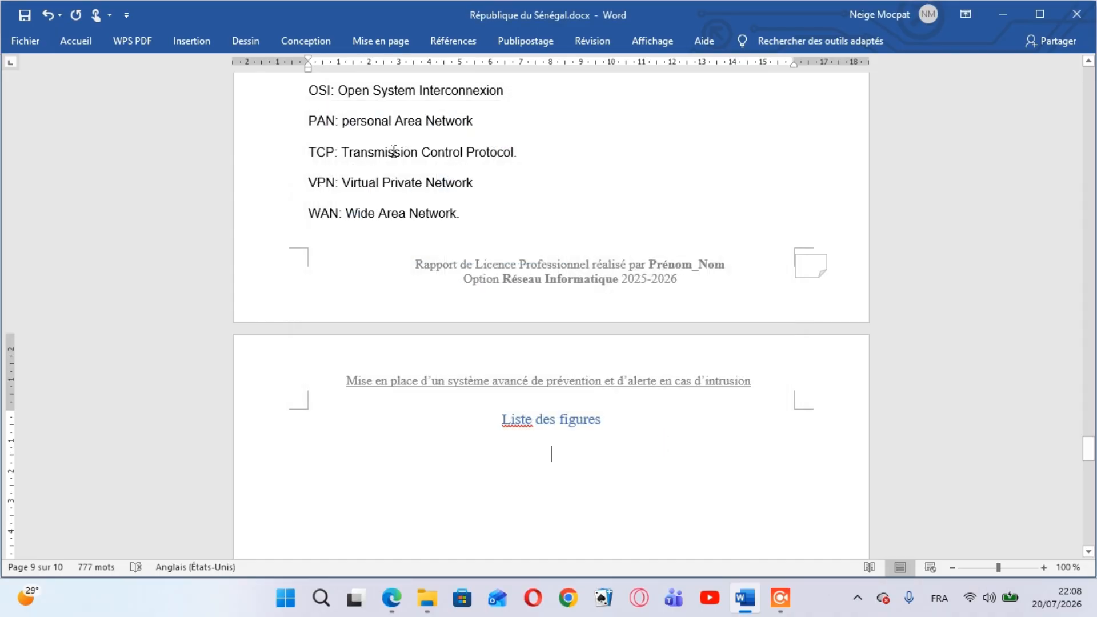
Apply a top border to the empty paragraph below the "Liste des figures" title
{"action": "left_click", "coordinate": [88, 33]}
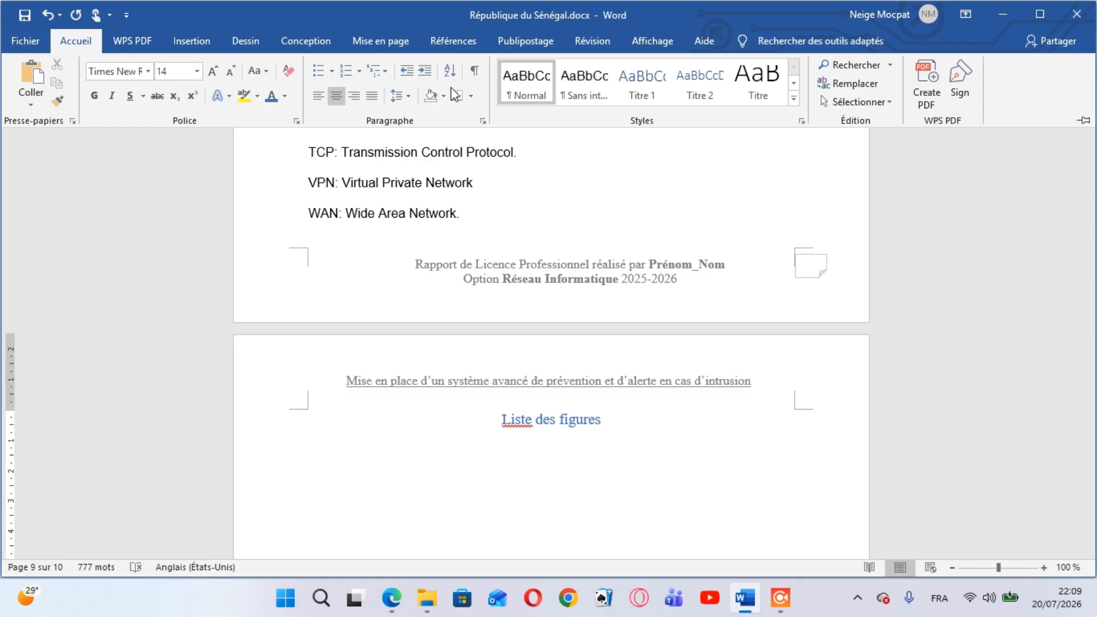
{"action": "left_click", "coordinate": [471, 97]}
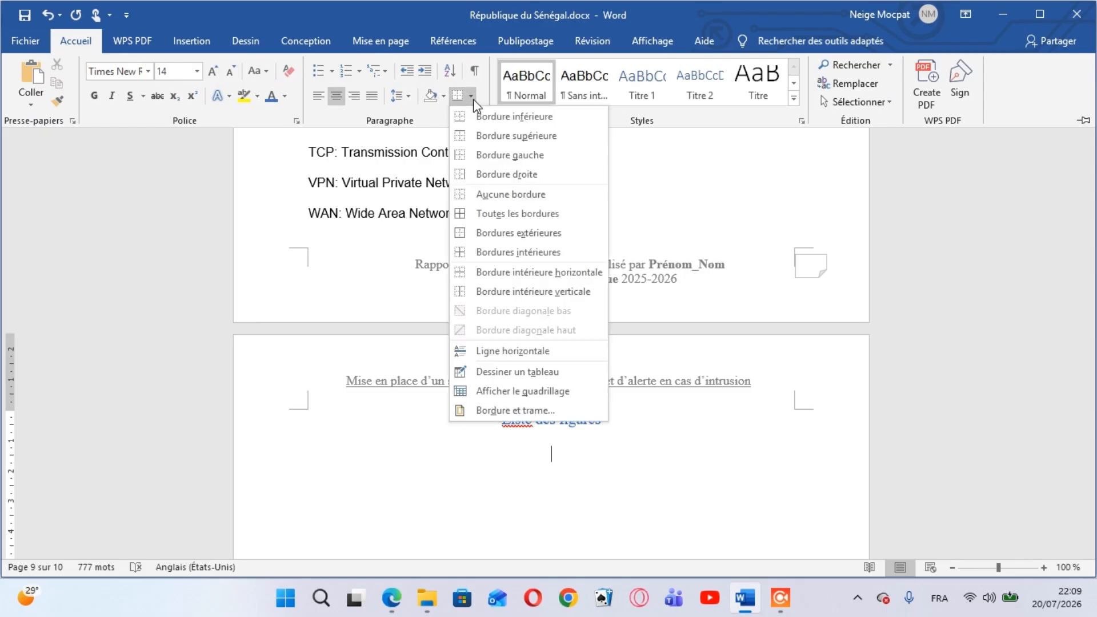
{"action": "left_click", "coordinate": [512, 136]}
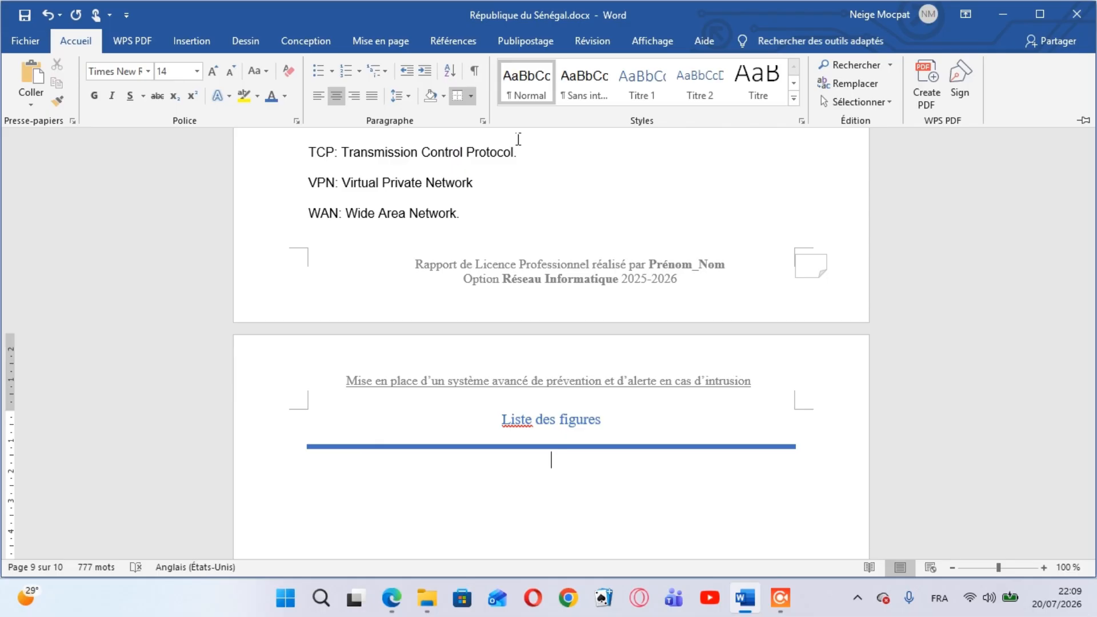
Left-align the empty line under the blue rule and start a new line, consulting the PDF's list of figures
{"action": "key", "text": "BackSpace"}
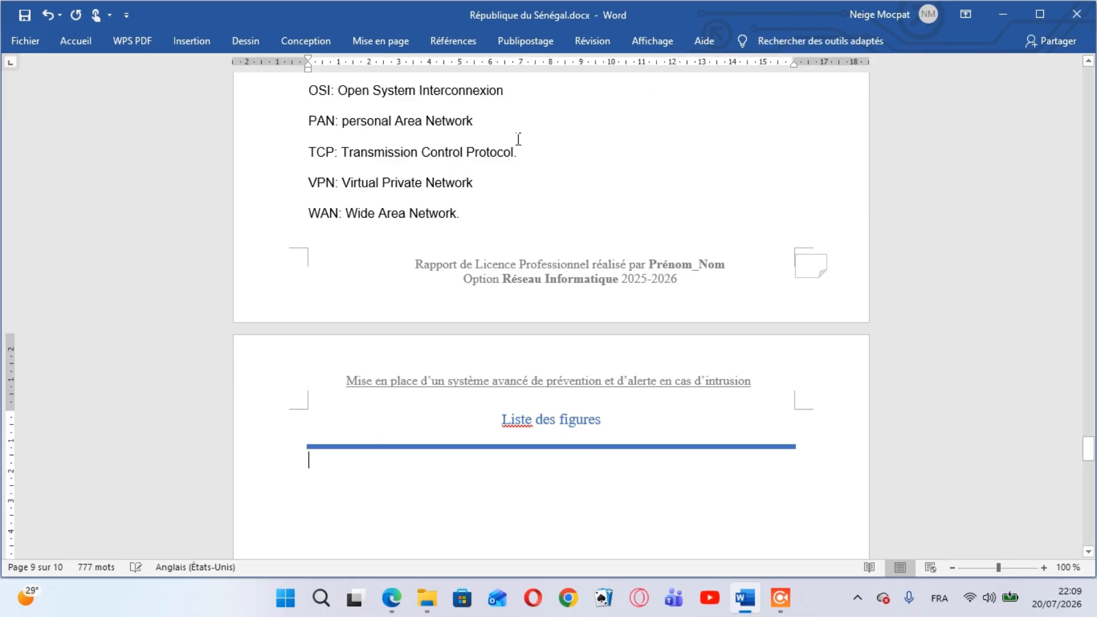
{"action": "key", "text": "Return"}
{"action": "mouse_move", "coordinate": [391, 598]}
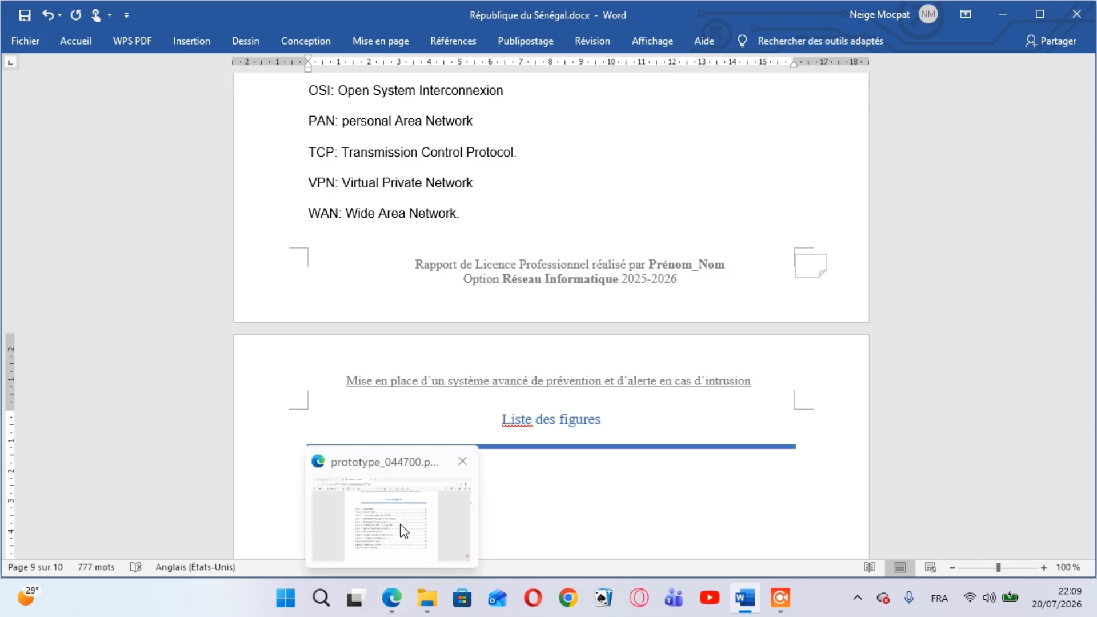
{"action": "mouse_move", "coordinate": [404, 532]}
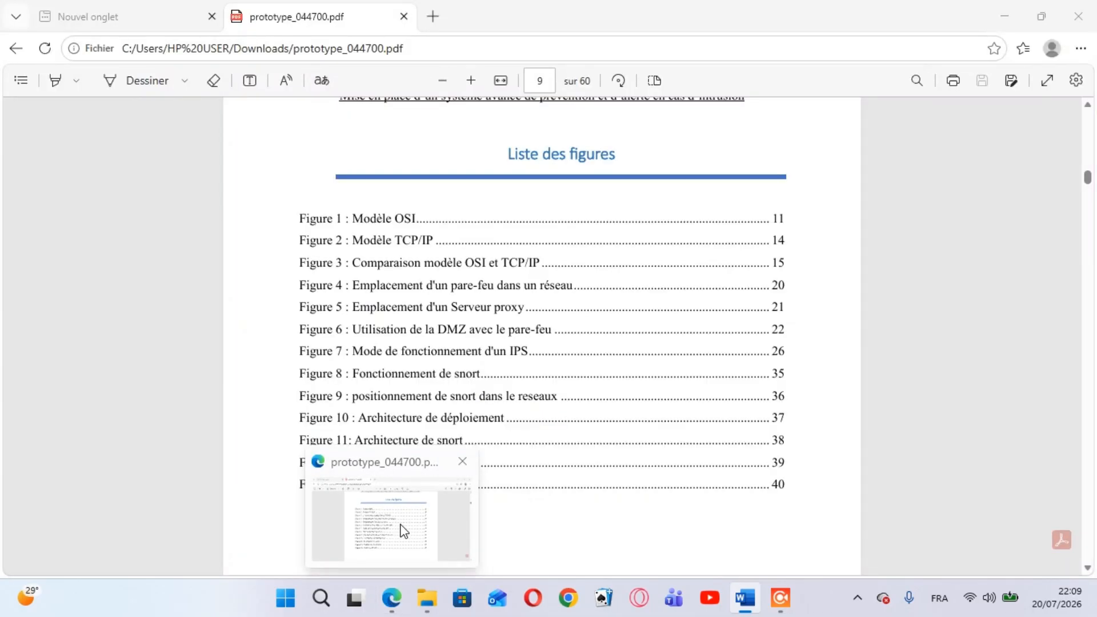
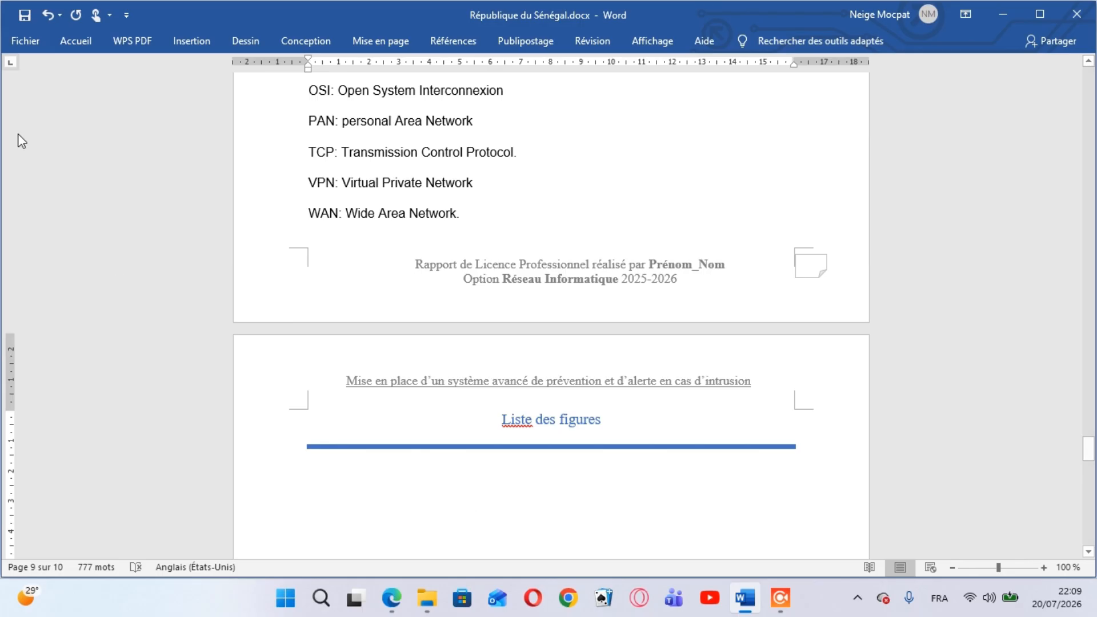
Set the font size to 12 and enter "Figure 1:" on the line below the blue rule
{"action": "left_click", "coordinate": [71, 36]}
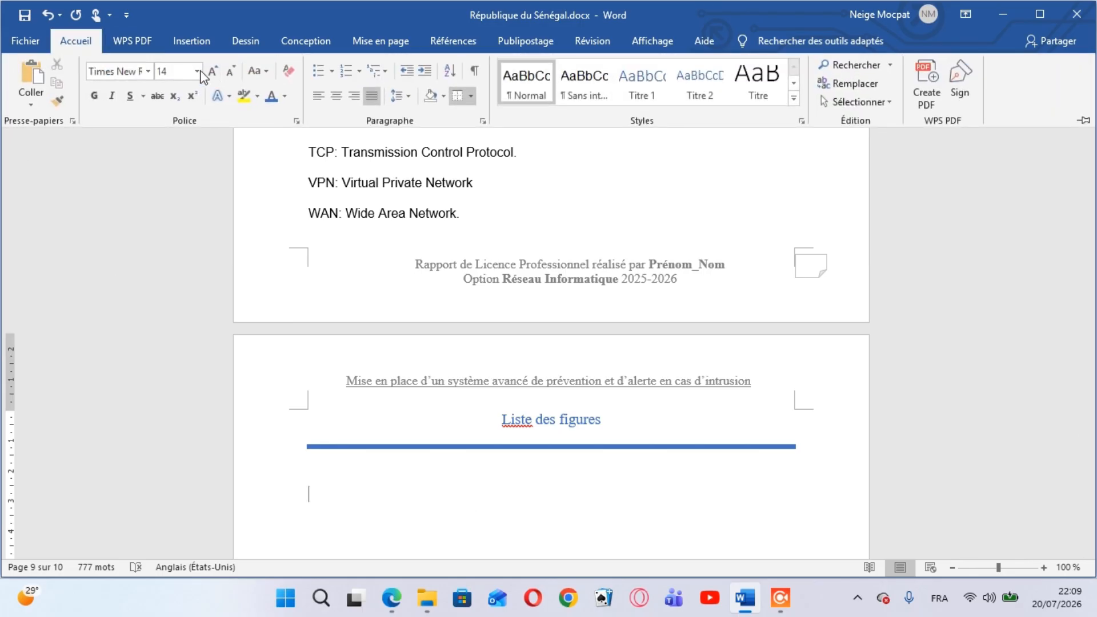
{"action": "left_click", "coordinate": [197, 71]}
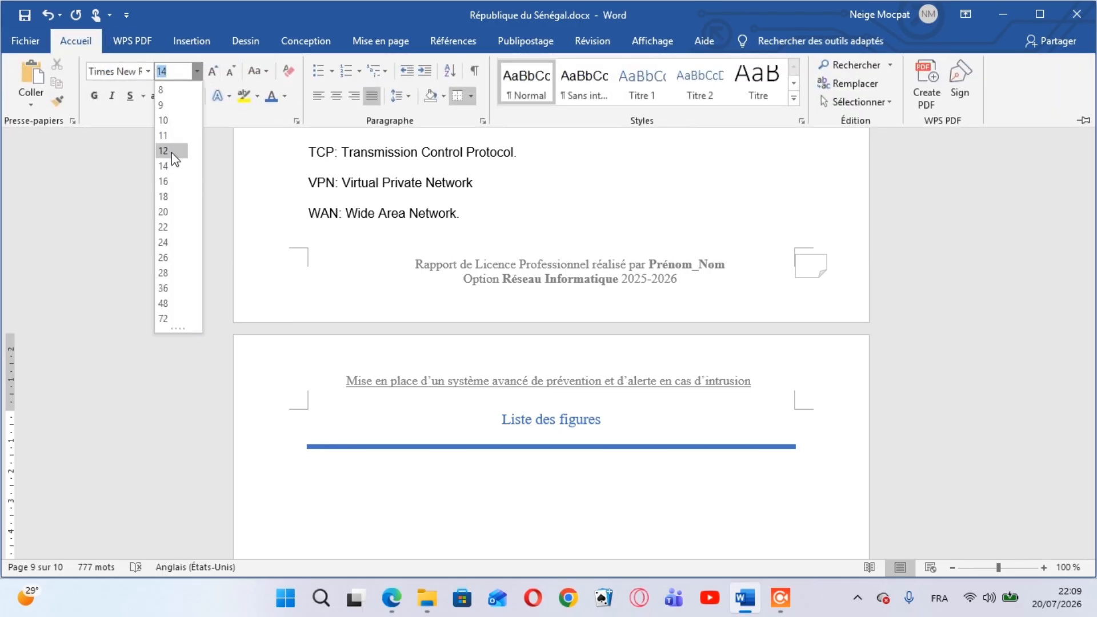
{"action": "left_click", "coordinate": [171, 151]}
{"action": "type", "text": "f12"}
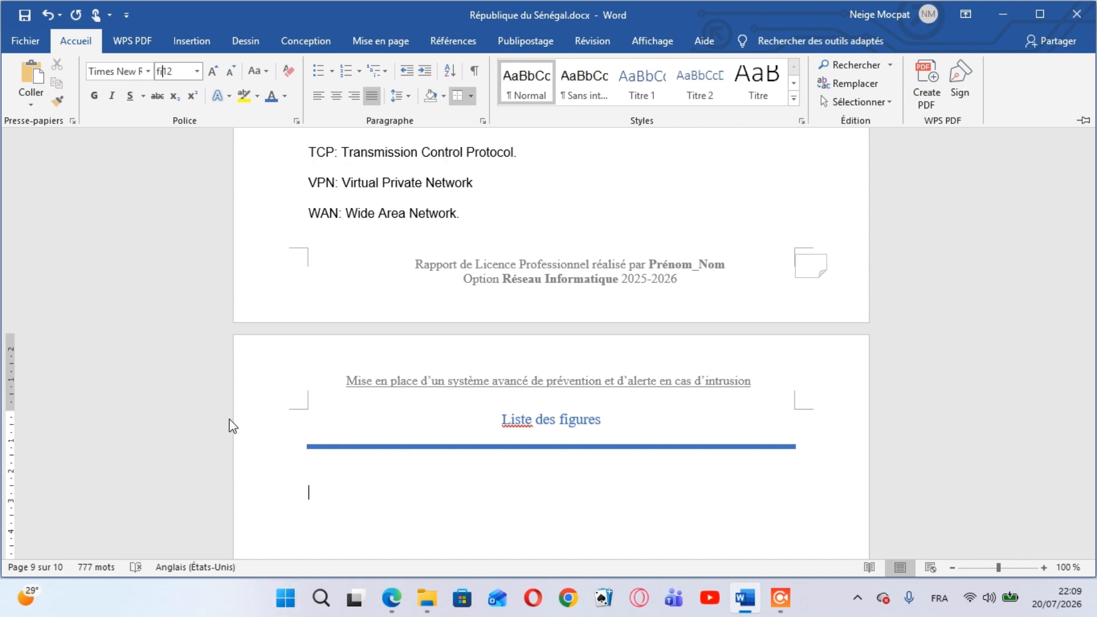
{"action": "left_click", "coordinate": [343, 497]}
{"action": "type", "text": "fi"}
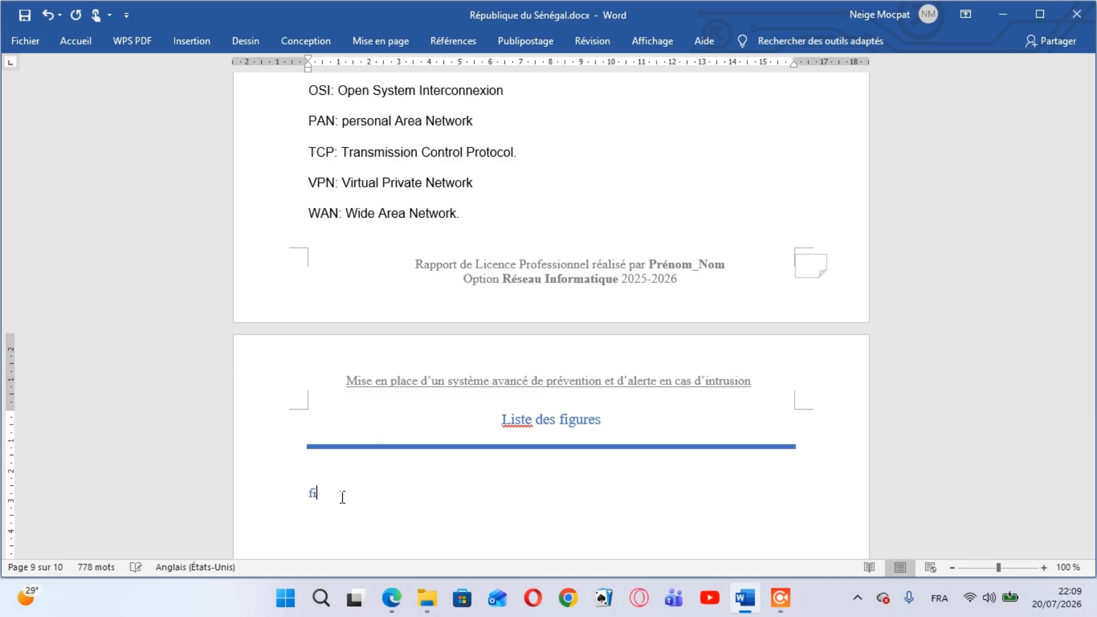
{"action": "type", "text": "gure 1:"}
Change the font colour of the "Figure 1:" line to black
{"action": "double_click", "coordinate": [315, 503]}
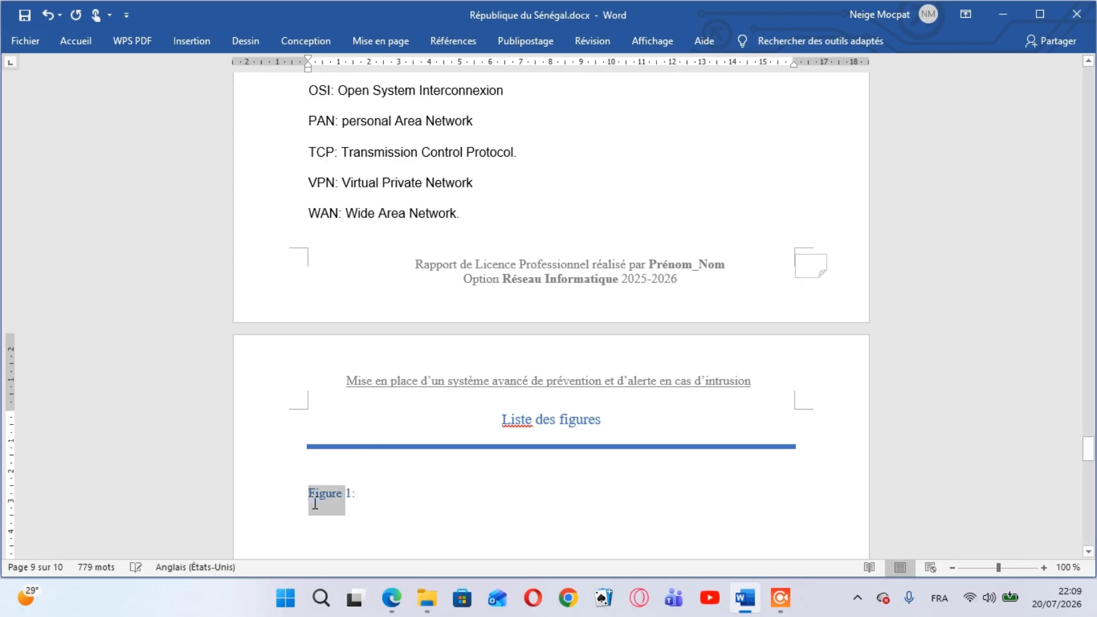
{"action": "left_click", "coordinate": [315, 503]}
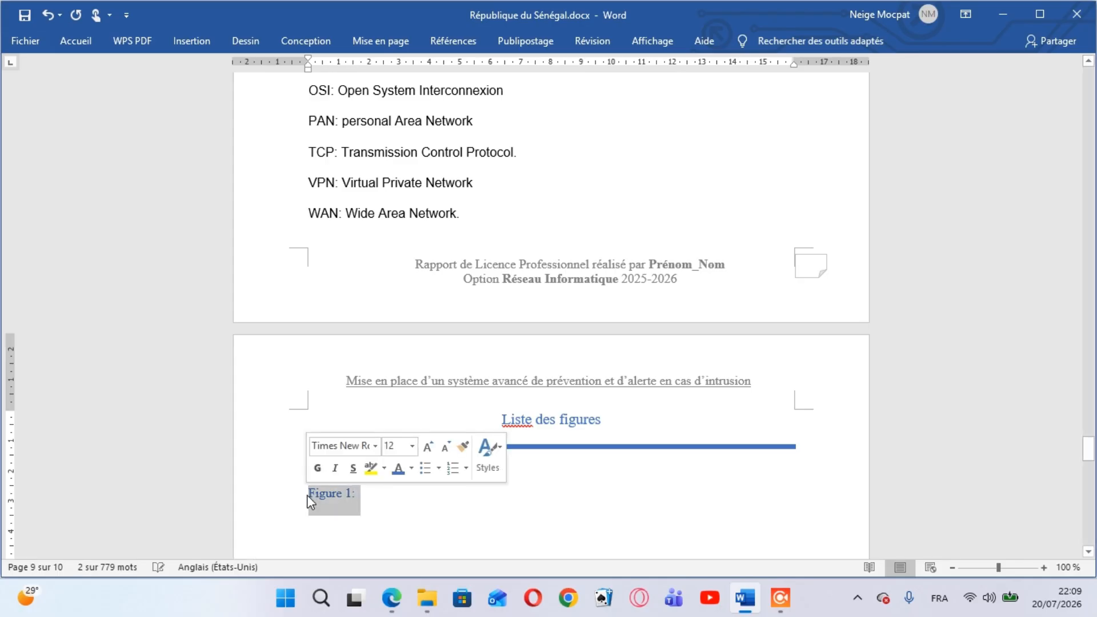
{"action": "left_click", "coordinate": [73, 36]}
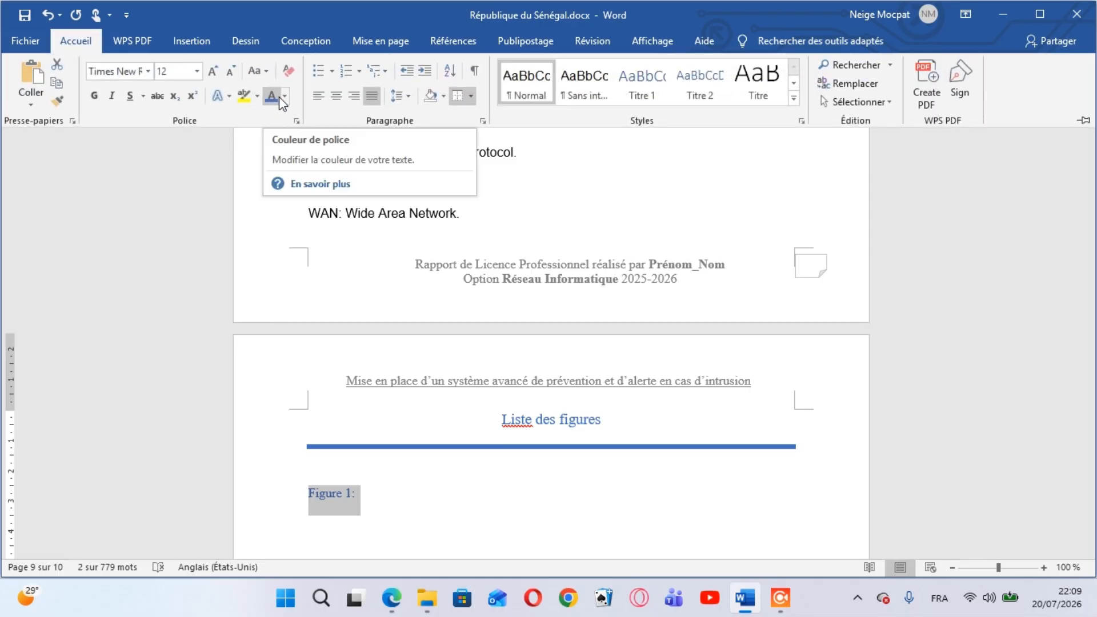
{"action": "left_click", "coordinate": [281, 97]}
{"action": "left_click", "coordinate": [279, 117]}
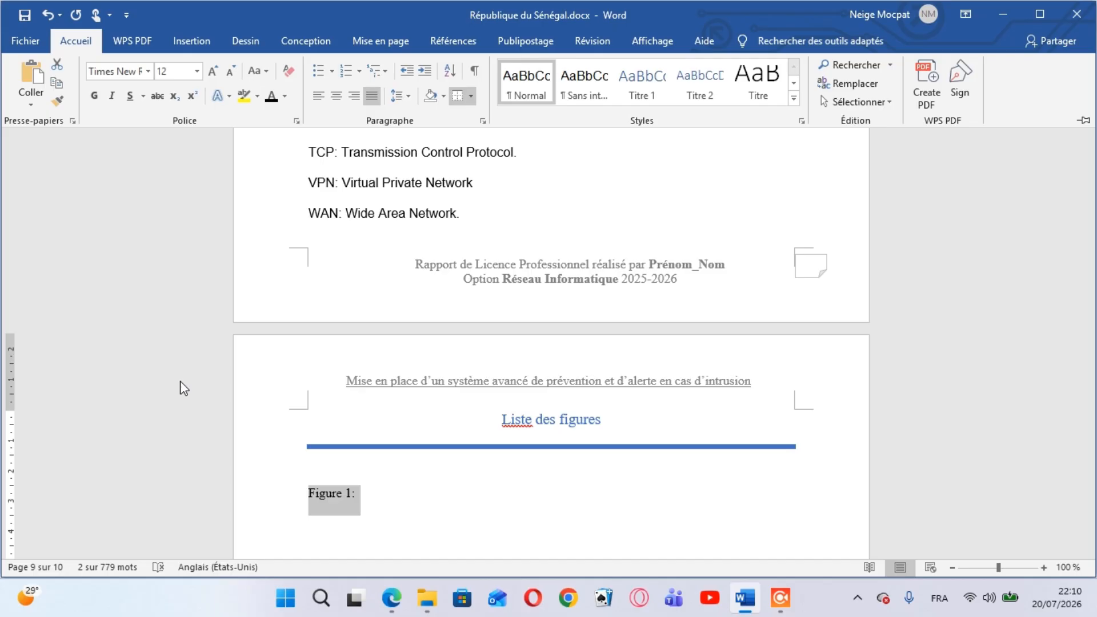
{"action": "left_click", "coordinate": [393, 489]}
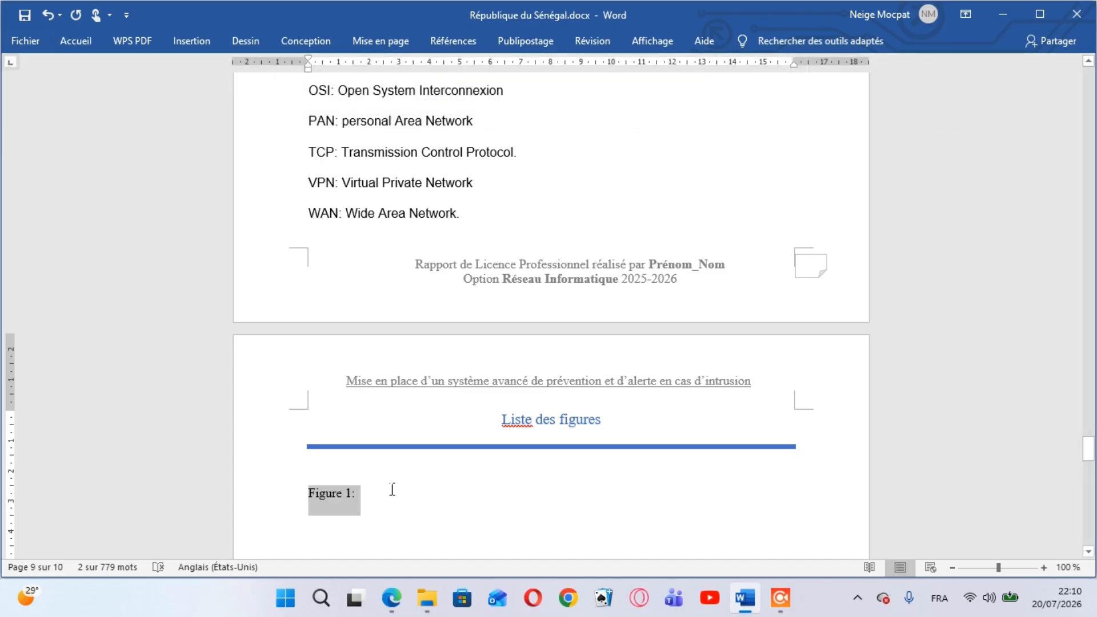
{"action": "left_click", "coordinate": [392, 490]}
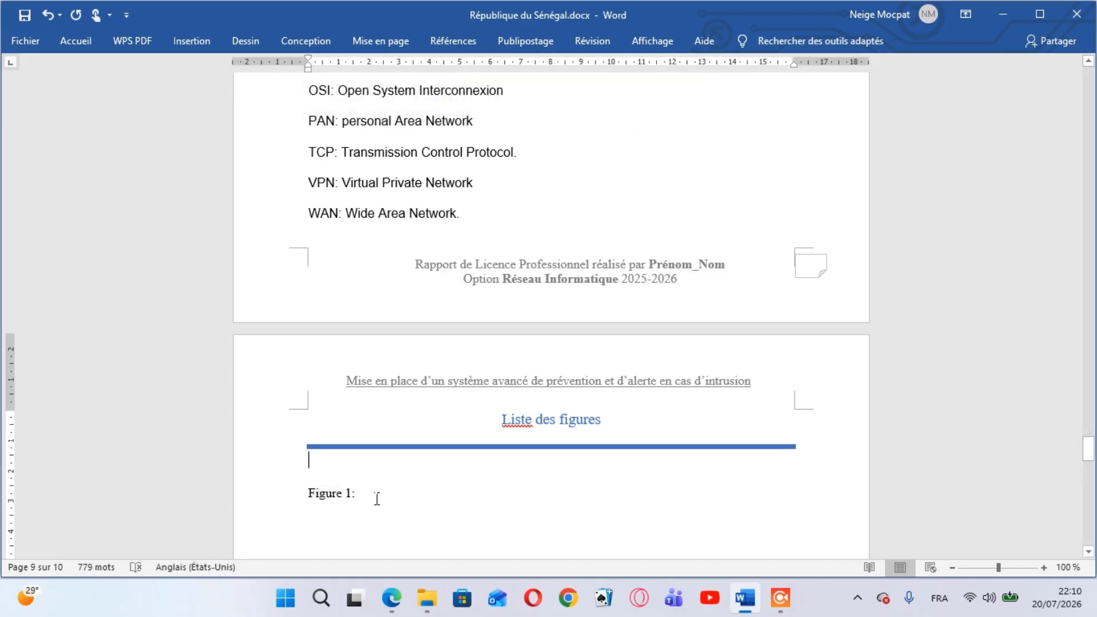
Complete the Figure 1 entry with the title "Modéle OSI", following the list in prototype_044700.pdf
{"action": "left_click", "coordinate": [378, 499]}
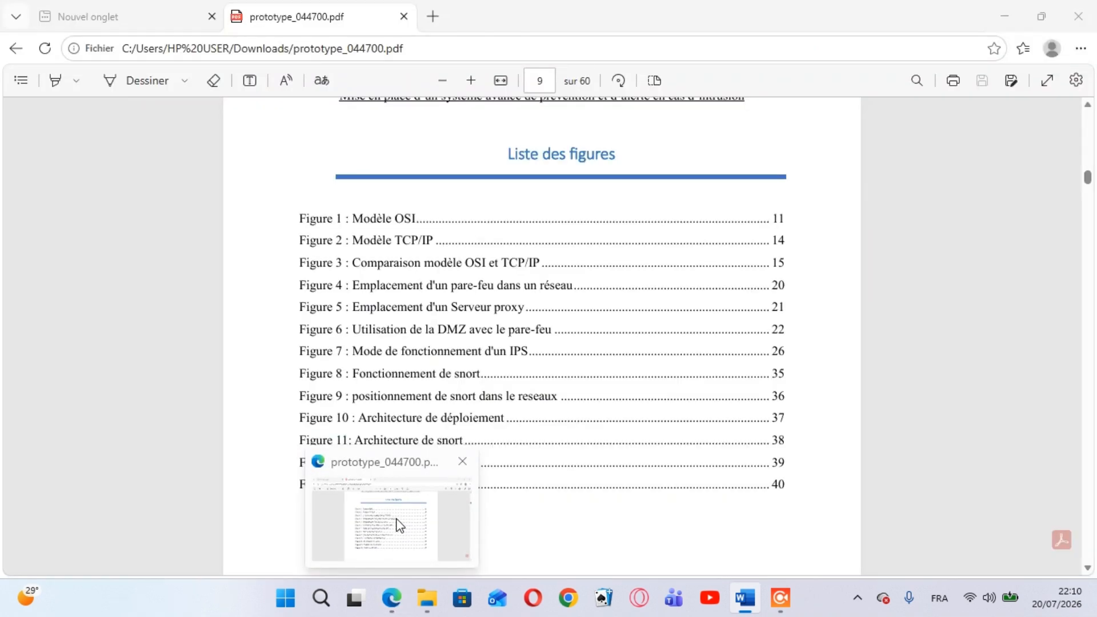
{"action": "type", "text": "model"}
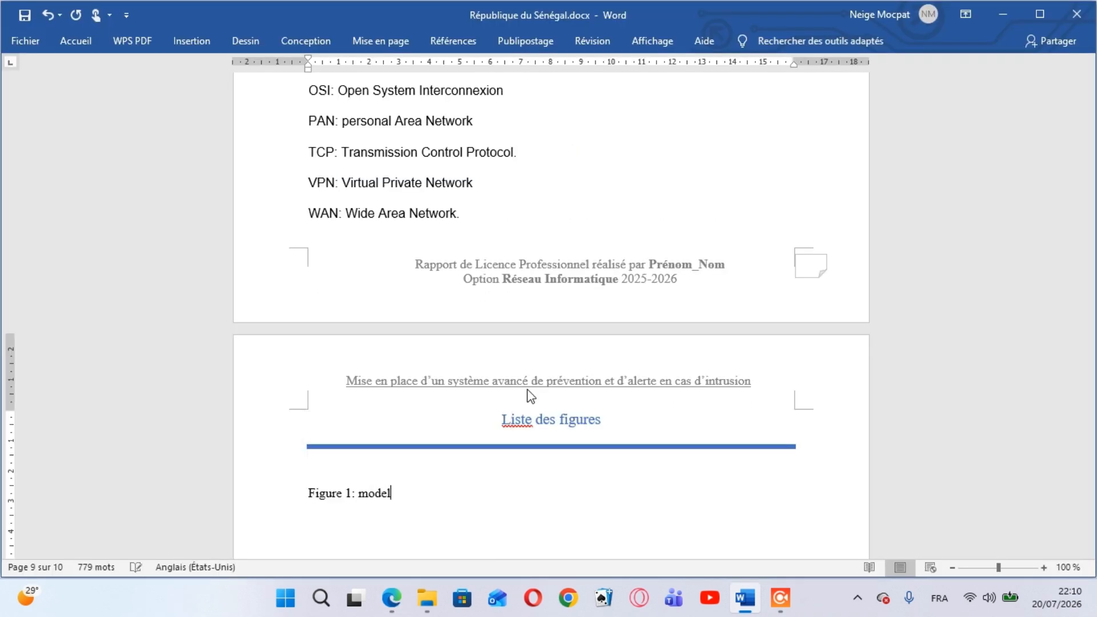
{"action": "key", "text": "BackSpace"}
{"action": "key", "text": "BackSpace"}
{"action": "key", "text": "BackSpace"}
{"action": "key", "text": "BackSpace"}
{"action": "key", "text": "BackSpace"}
{"action": "key", "text": "BackSpace"}
{"action": "type", "text": "Modéle OSI"}
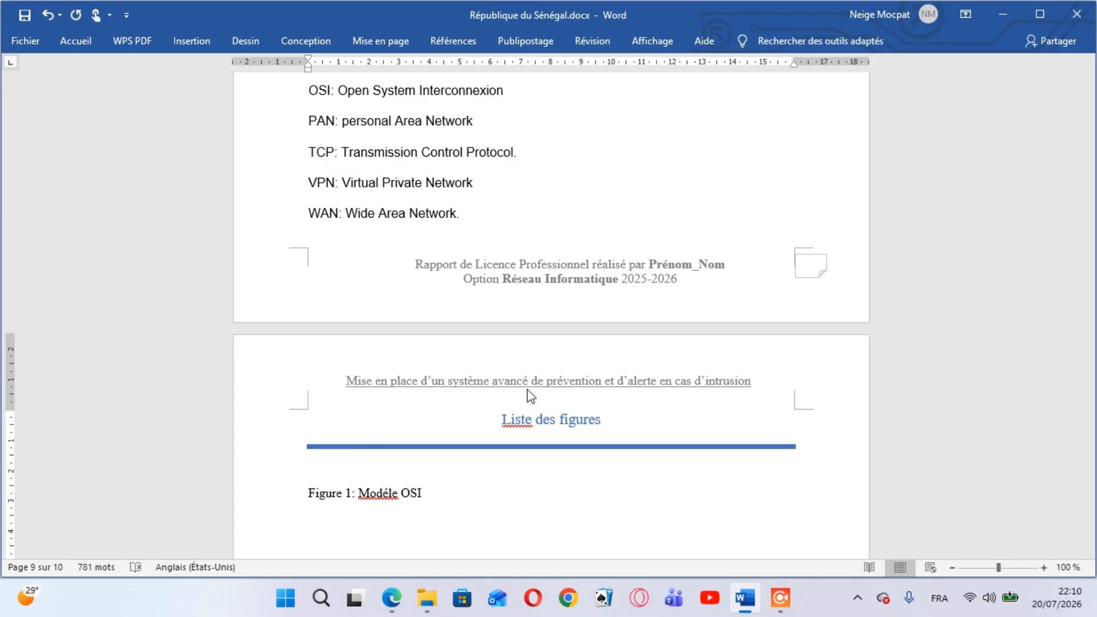
Begin the second entry on a new line with "Figure 2 :" and consult the PDF's list of figures
{"action": "key", "text": "Return"}
{"action": "type", "text": "figure é"}
{"action": "key", "text": "BackSpace"}
{"action": "type", "text": "2"}
{"action": "type", "text": ":"}
{"action": "mouse_move", "coordinate": [391, 598]}
{"action": "mouse_move", "coordinate": [416, 521]}
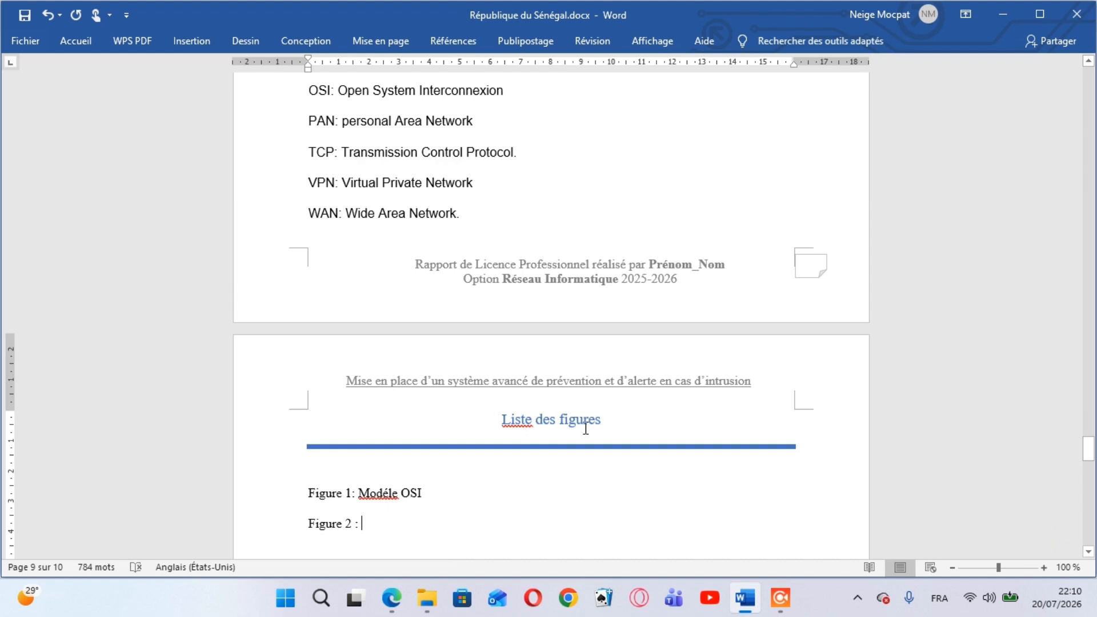
Enter "Modéle TCP/IP" as the title of the Figure 2 entry
{"action": "type", "text": "mo"}
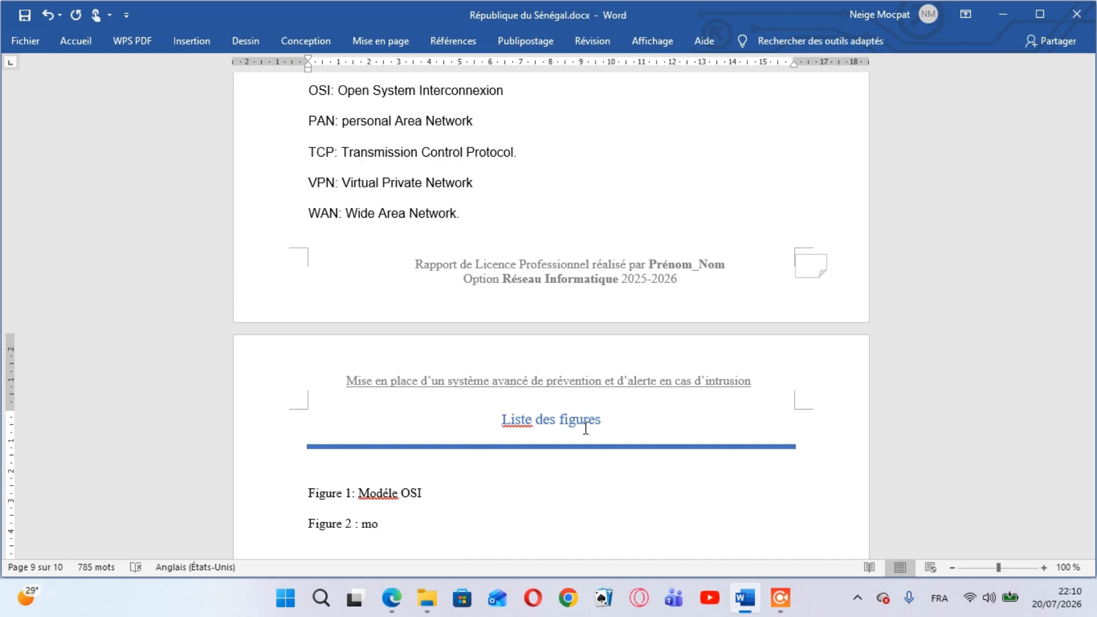
{"action": "type", "text": "d"}
{"action": "key", "text": "BackSpace"}
{"action": "key", "text": "BackSpace"}
{"action": "key", "text": "BackSpace"}
{"action": "type", "text": "Modéle TCP/"}
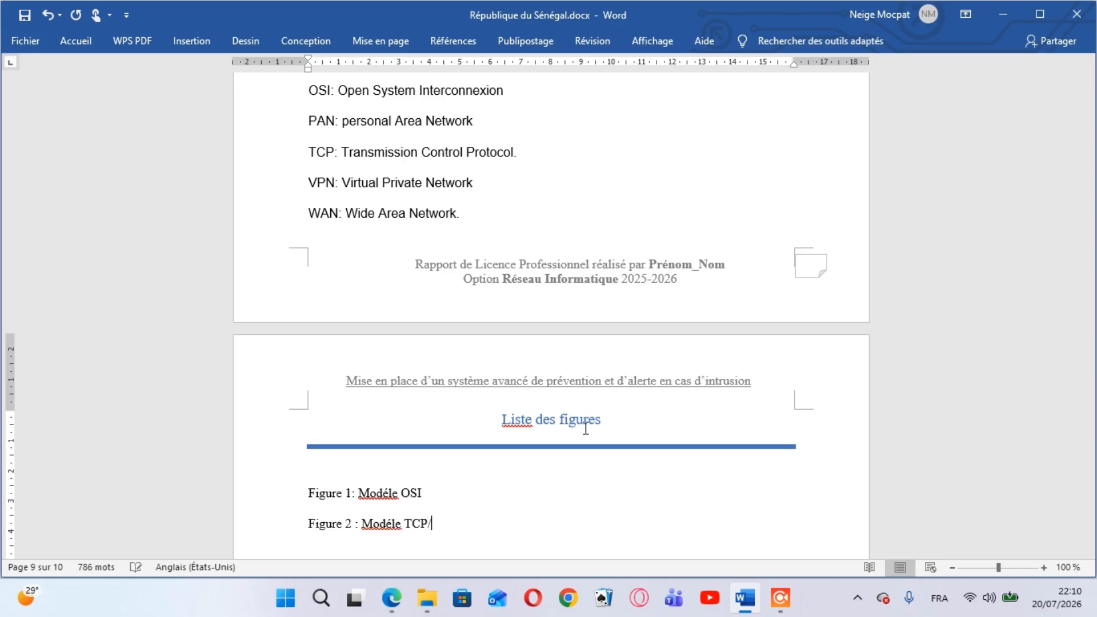
{"action": "type", "text": "IP"}
Start a new line for the third entry with the label "Figure 3 :"
{"action": "key", "text": "Return"}
{"action": "type", "text": "Figure "}
{"action": "type", "text": "3"}
{"action": "type", "text": " ."}
{"action": "type", "text": ":"}
{"action": "type", "text": "M"}
{"action": "type", "text": "od"}
{"action": "type", "text": "él"}
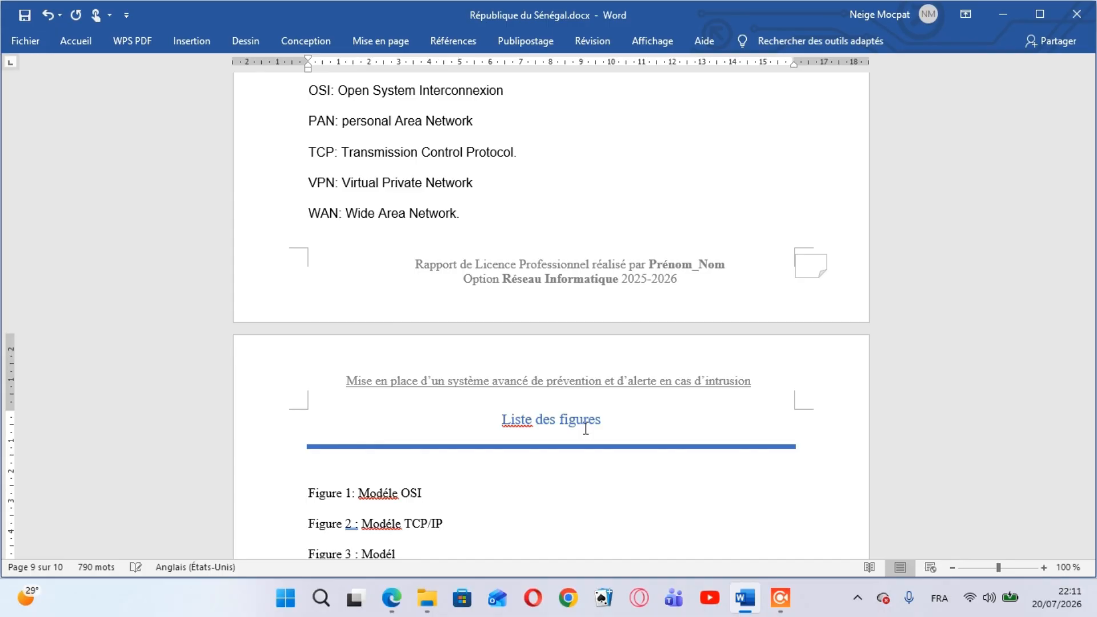
{"action": "type", "text": "e"}
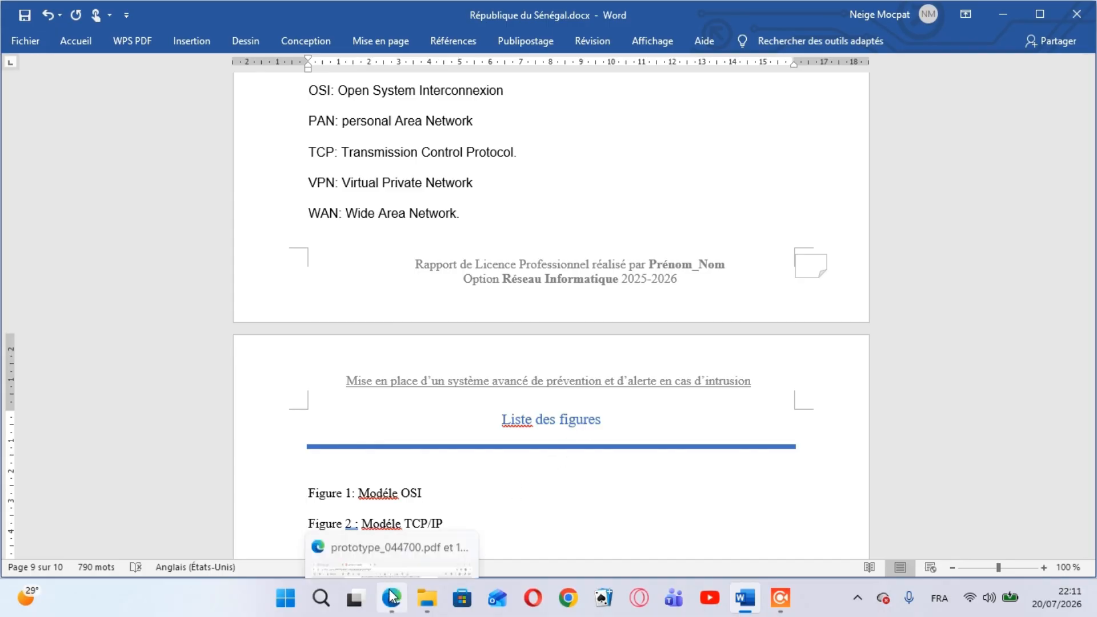
{"action": "left_click", "coordinate": [416, 524]}
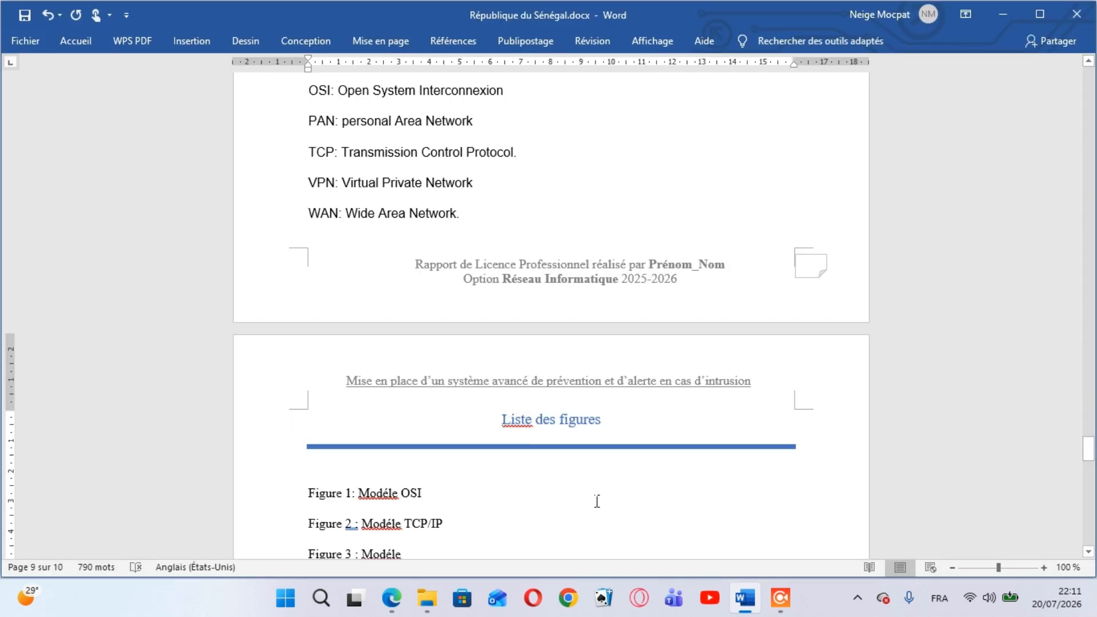
{"action": "key", "text": "BackSpace"}
{"action": "key", "text": "BackSpace"}
{"action": "key", "text": "BackSpace"}
{"action": "key", "text": "BackSpace"}
{"action": "key", "text": "BackSpace"}
{"action": "key", "text": "BackSpace"}
Enter "comparaison modele OSI" after the "Figure 3 :" label
{"action": "type", "text": "d"}
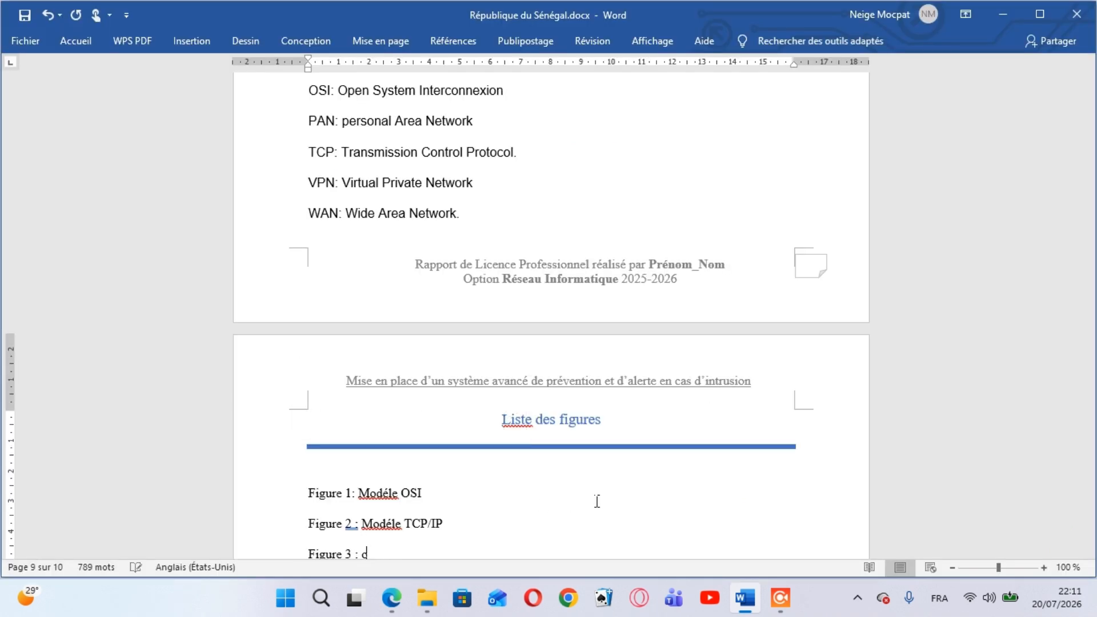
{"action": "key", "text": "BackSpace"}
{"action": "type", "text": "comparaison mod"}
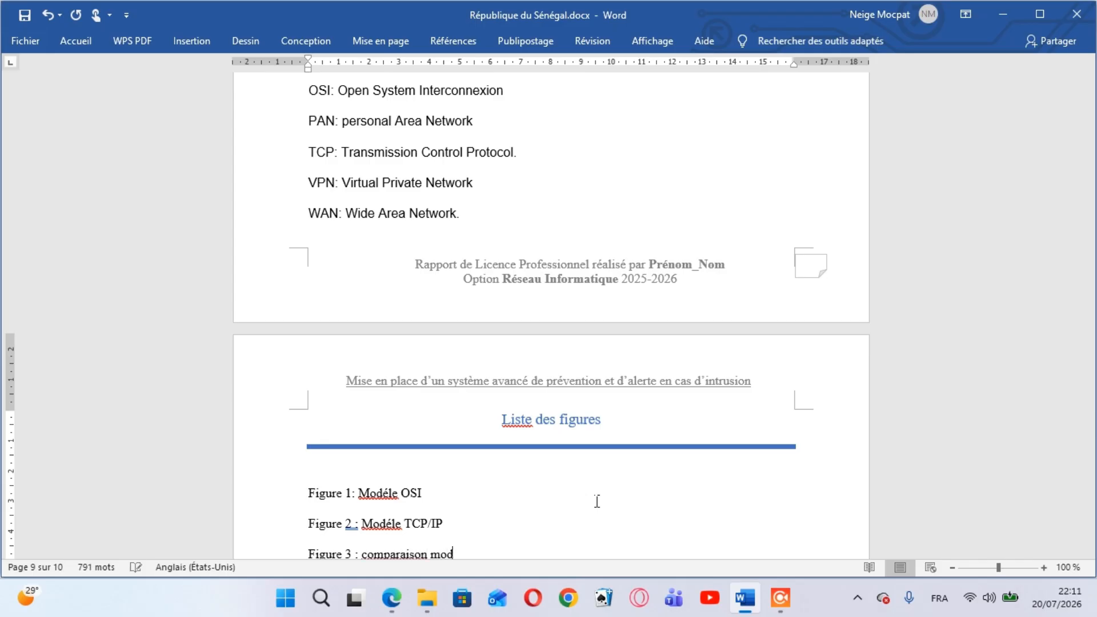
{"action": "type", "text": "ele IS"}
{"action": "key", "text": "BackSpace"}
{"action": "key", "text": "BackSpace"}
{"action": "type", "text": "OSI"}
Check the PDF's list of figures and finish the Figure 3 title with "et TCP/IP"
{"action": "mouse_move", "coordinate": [388, 598]}
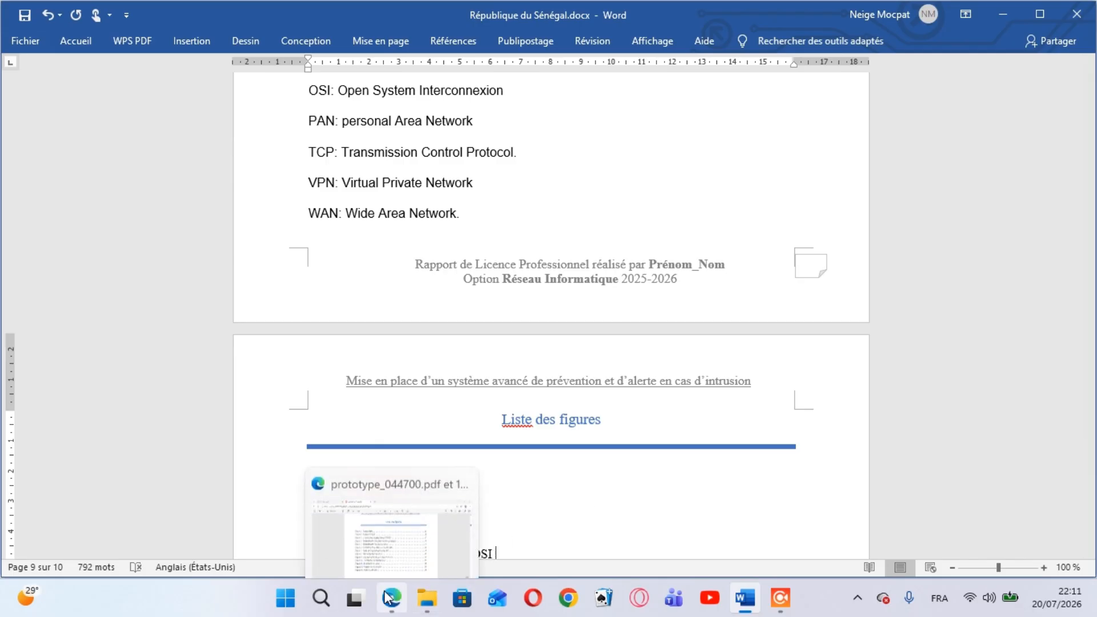
{"action": "left_click", "coordinate": [387, 521]}
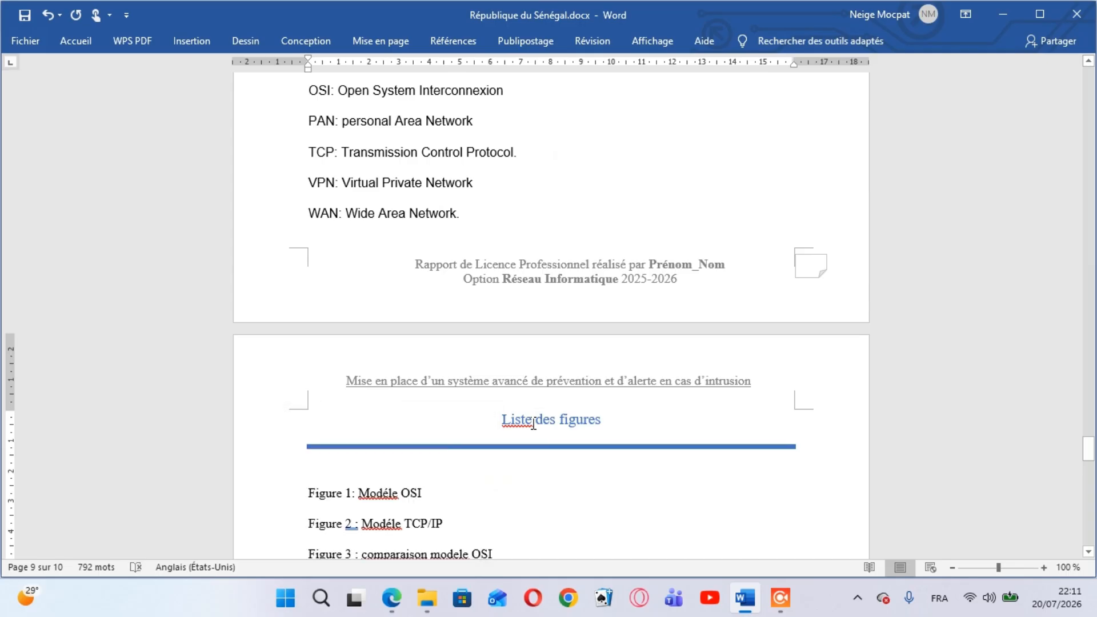
{"action": "type", "text": "et TC"}
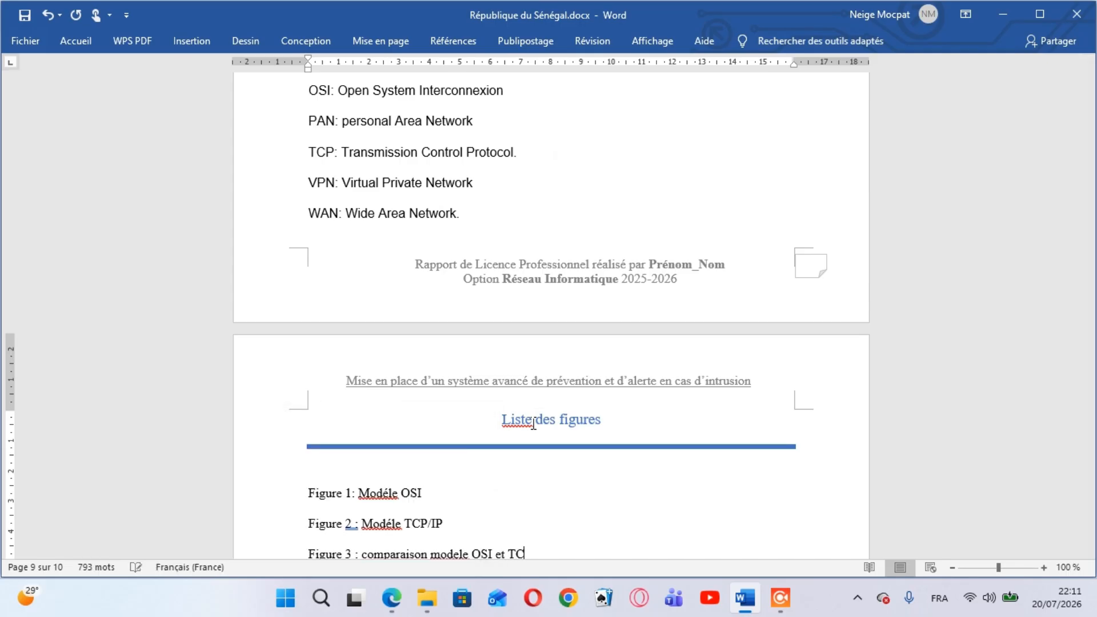
{"action": "type", "text": "P/IP"}
Add a "Figure 4 :" label on a new line and consult the matching entry in the PDF
{"action": "key", "text": "Return"}
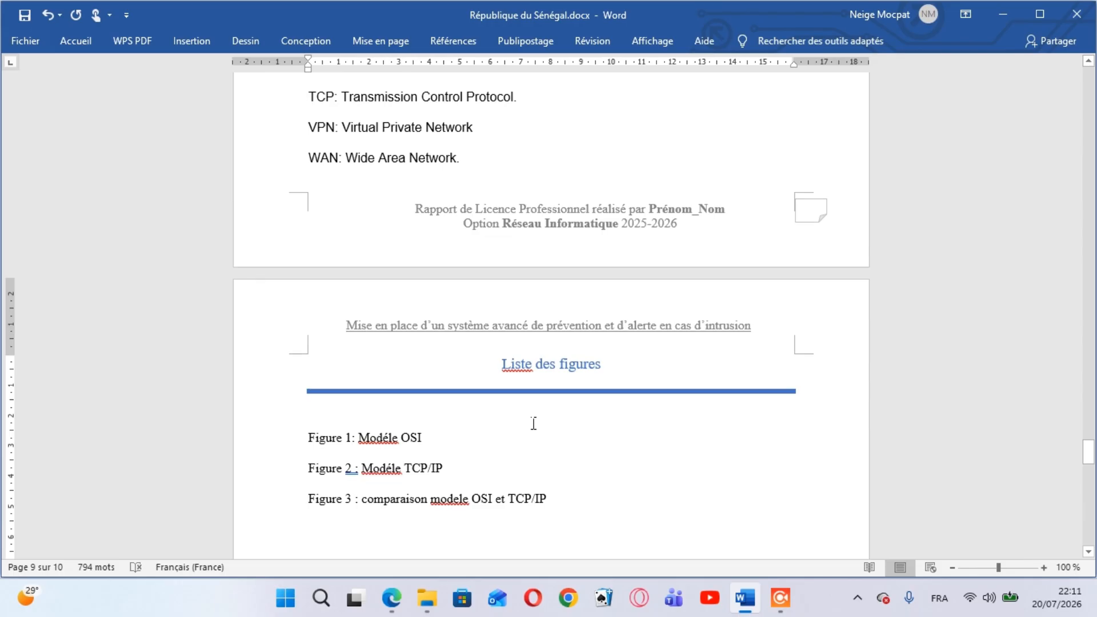
{"action": "type", "text": "figure "}
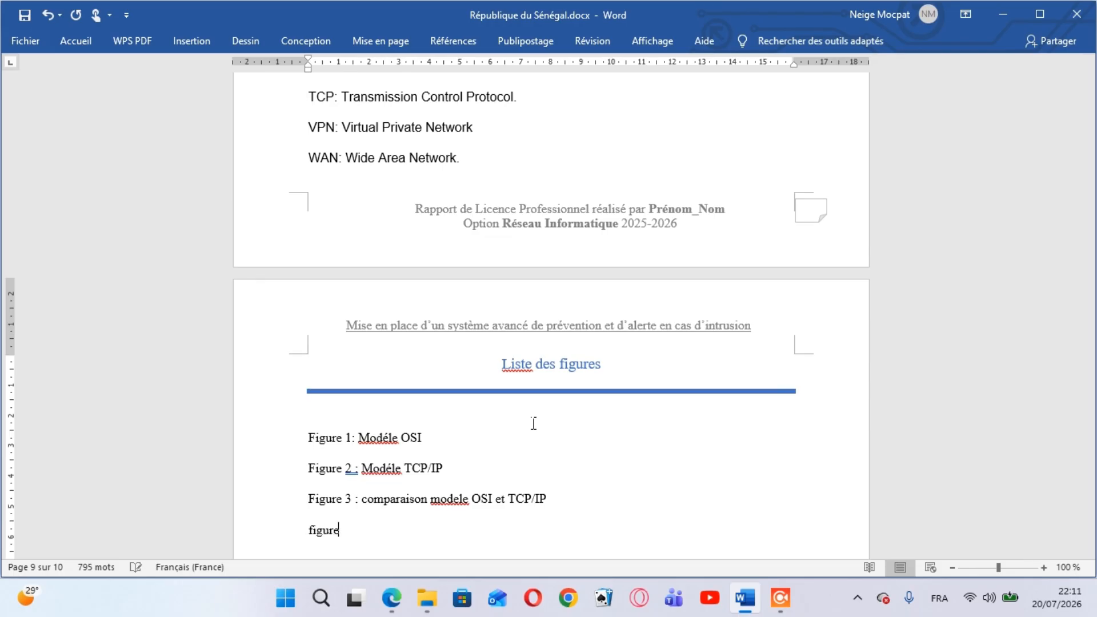
{"action": "type", "text": "4 : :"}
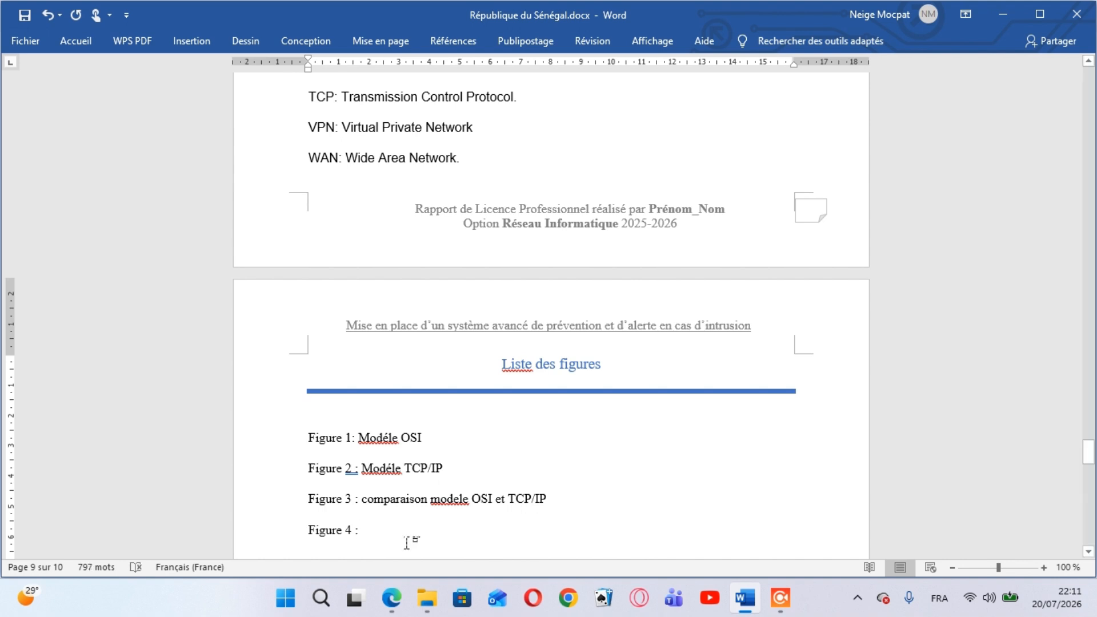
{"action": "mouse_move", "coordinate": [402, 598]}
{"action": "mouse_move", "coordinate": [410, 557]}
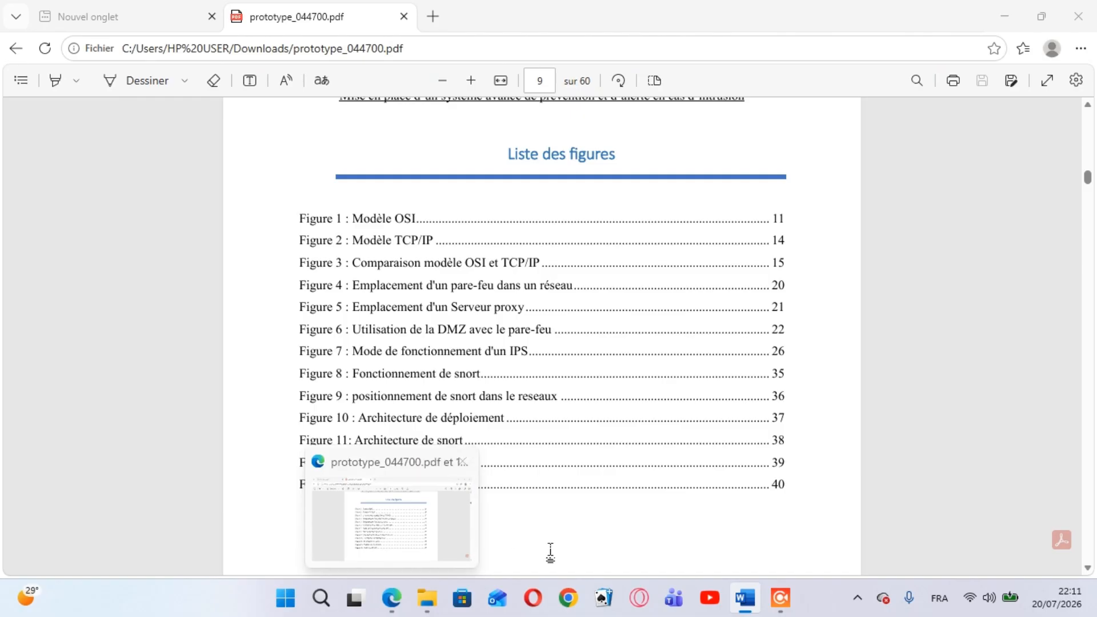
Enter "emplacement d’un pare feu dans un reseau" as the title of the Figure 4 entry
{"action": "type", "text": "em"}
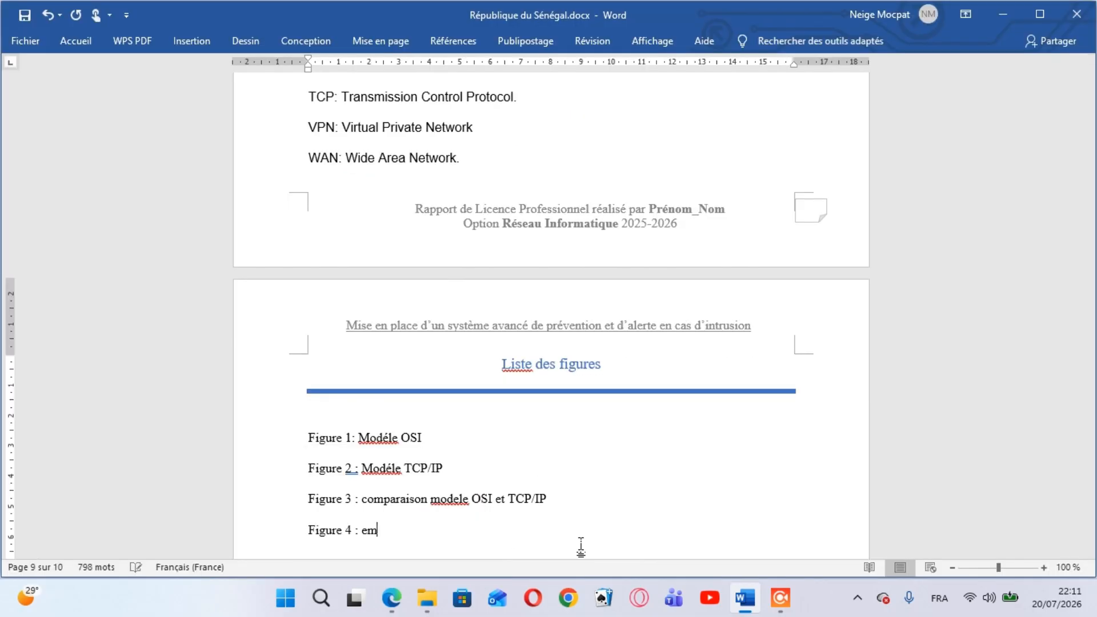
{"action": "type", "text": "placement d"}
{"action": "type", "text": "'"}
{"action": "type", "text": "un pa"}
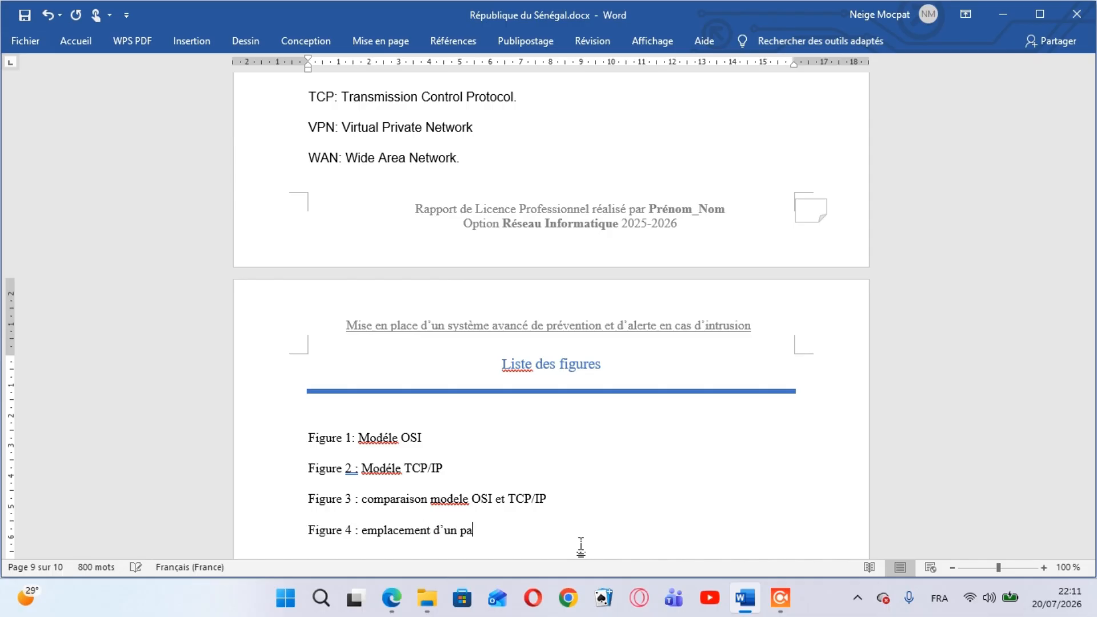
{"action": "type", "text": "reu"}
{"action": "key", "text": "BackSpace"}
{"action": "key", "text": "BackSpace"}
{"action": "key", "text": "BackSpace"}
{"action": "type", "text": "e feu dans un reseau"}
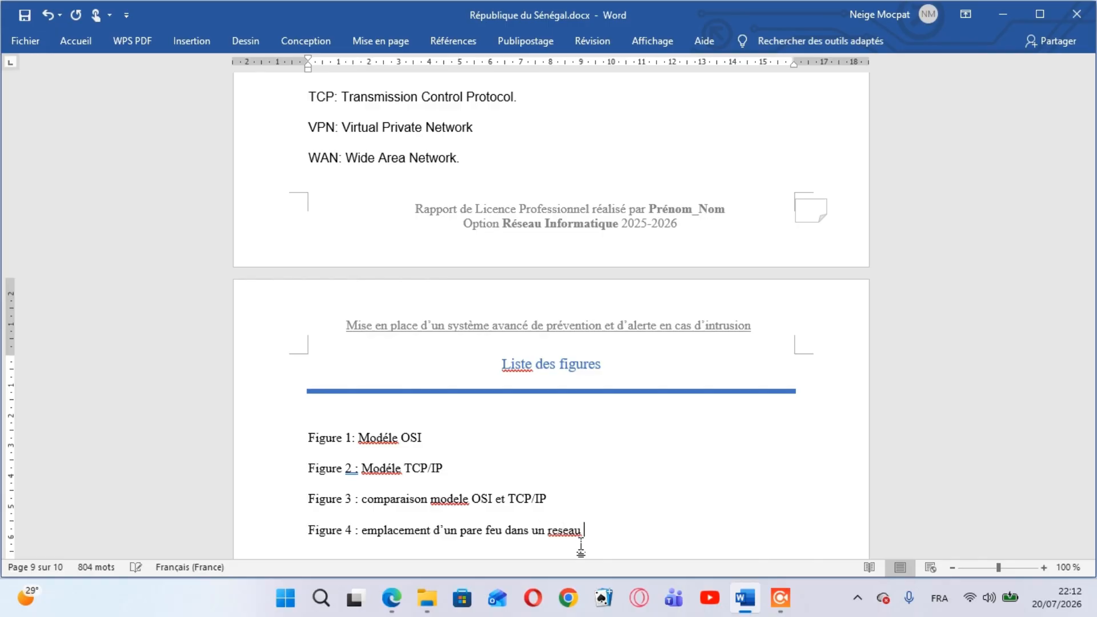
Add the entry "Figure 5 : emplacement d’un serveur proxy" on a new line below Figure 4, following the PDF's list
{"action": "key", "text": "Return"}
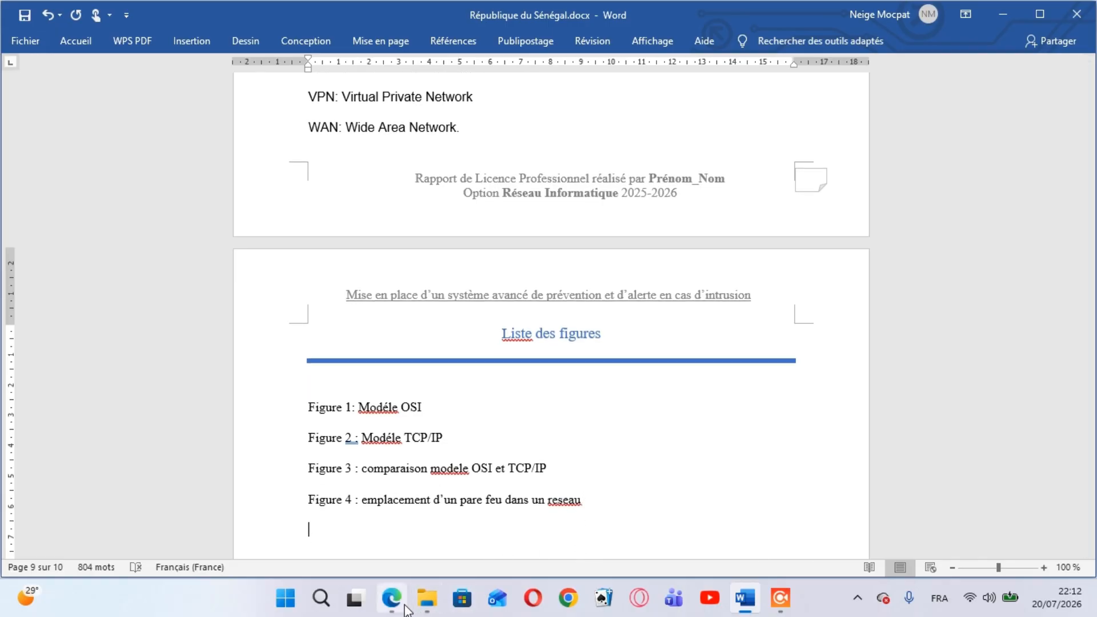
{"action": "mouse_move", "coordinate": [427, 503]}
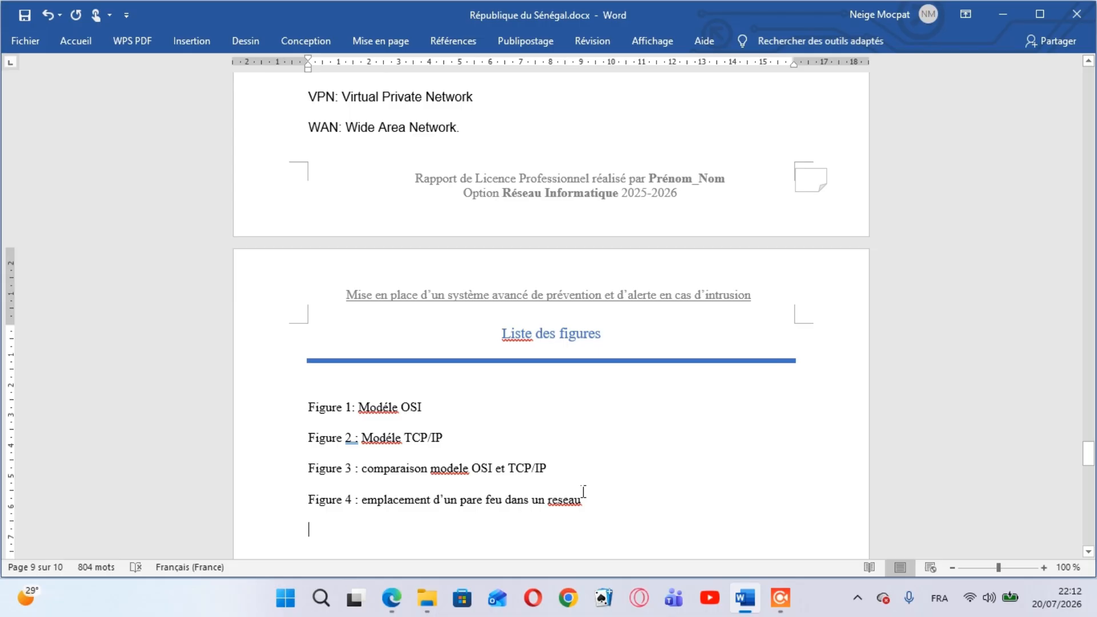
{"action": "type", "text": "Figure "}
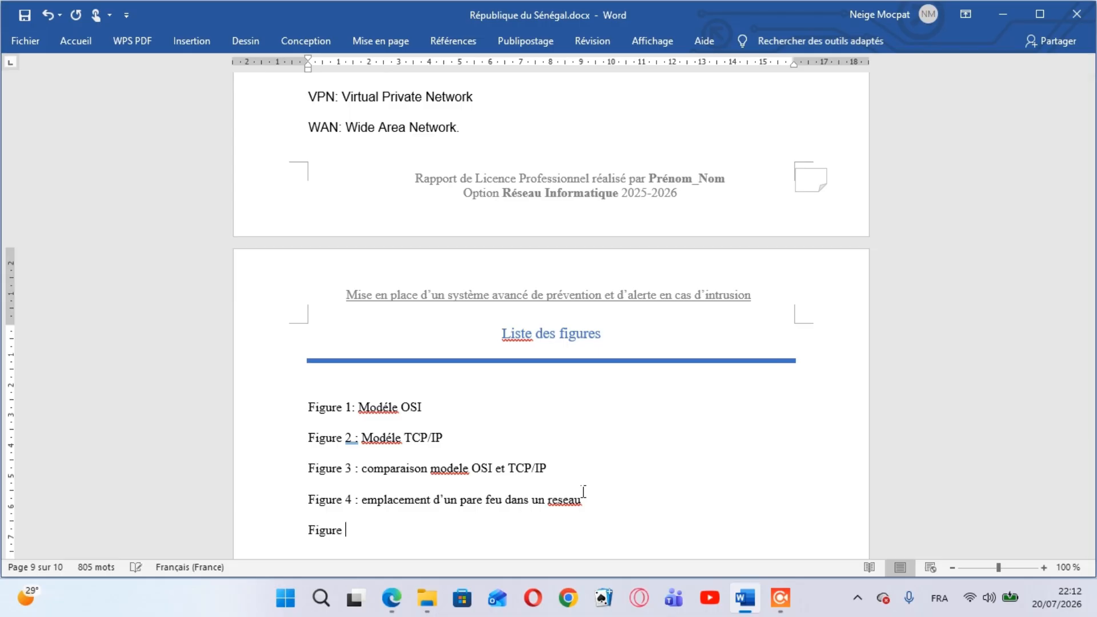
{"action": "type", "text": "5 ;"}
{"action": "type", "text": ": empl"}
{"action": "type", "text": "acemen"}
{"action": "type", "text": "t d"}
{"action": "type", "text": "'un ser"}
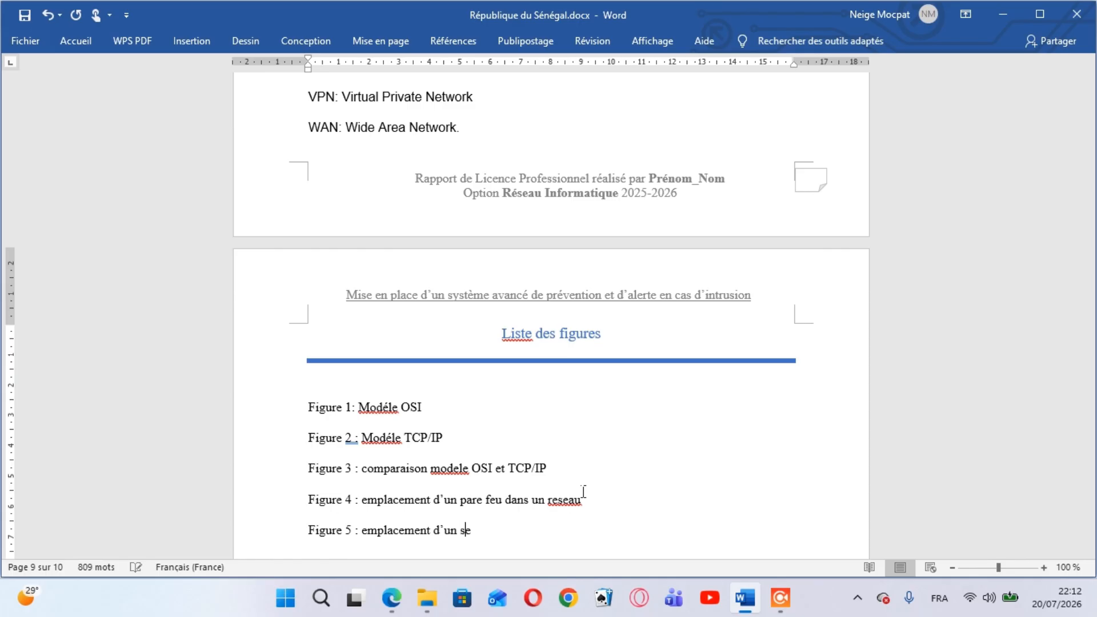
{"action": "type", "text": "veur proxy"}
Add a "Figure 6 :" label on a new line and consult the matching entry in the PDF
{"action": "key", "text": "Return"}
{"action": "type", "text": "f"}
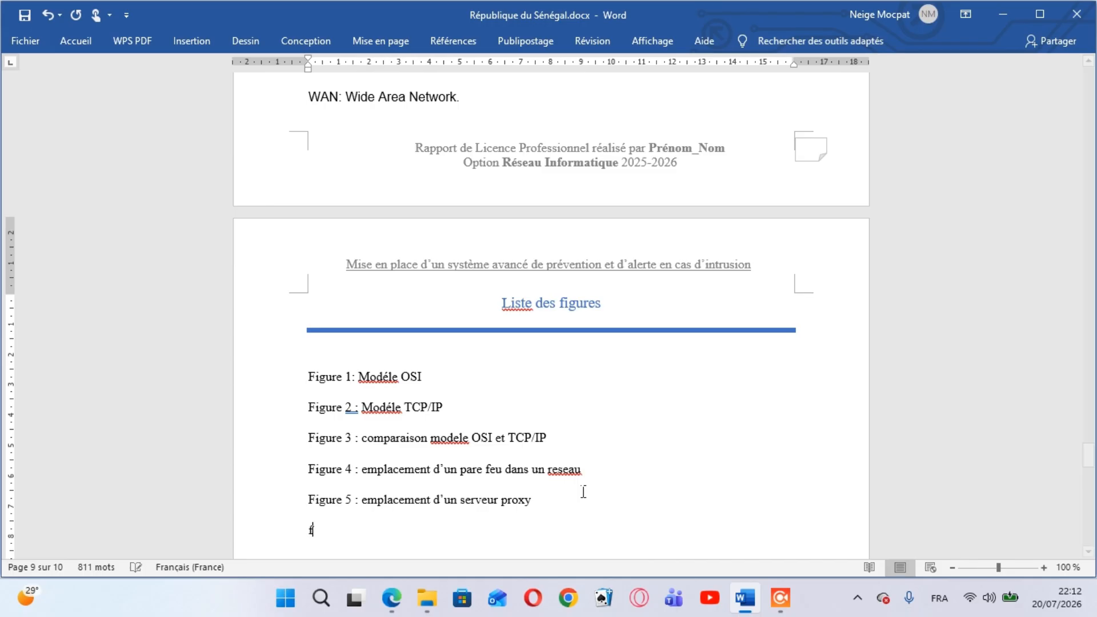
{"action": "type", "text": "igure "}
{"action": "type", "text": "6"}
{"action": "type", "text": " ;"}
{"action": "type", "text": ":"}
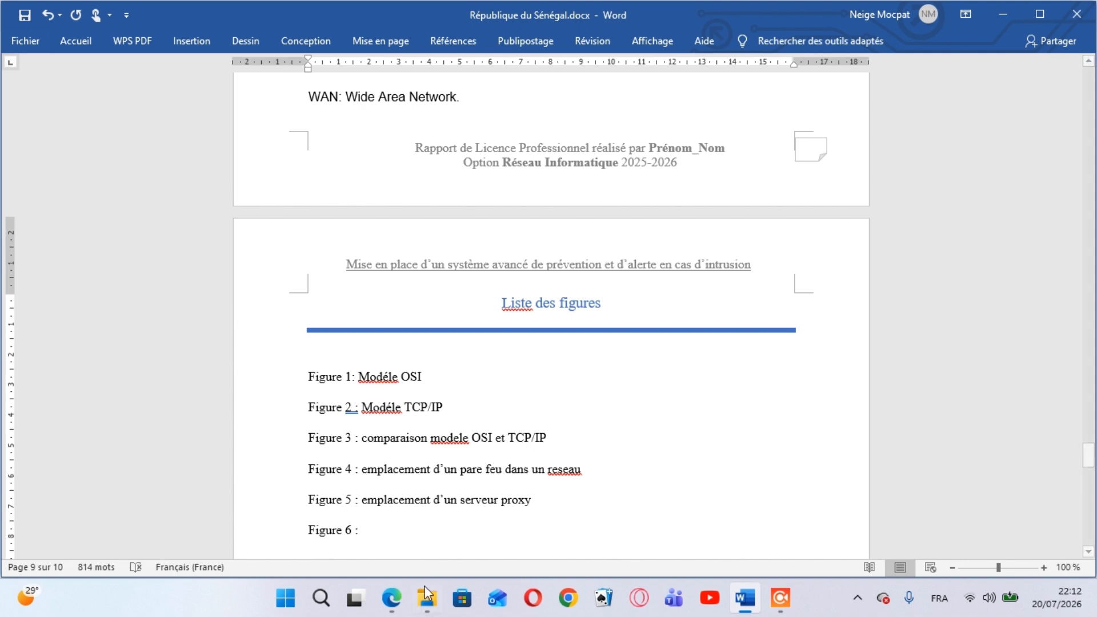
{"action": "mouse_move", "coordinate": [411, 533]}
Enter "utilisation de la DMZ avec le pareu feu" as the title of the Figure 6 entry
{"action": "type", "text": "util"}
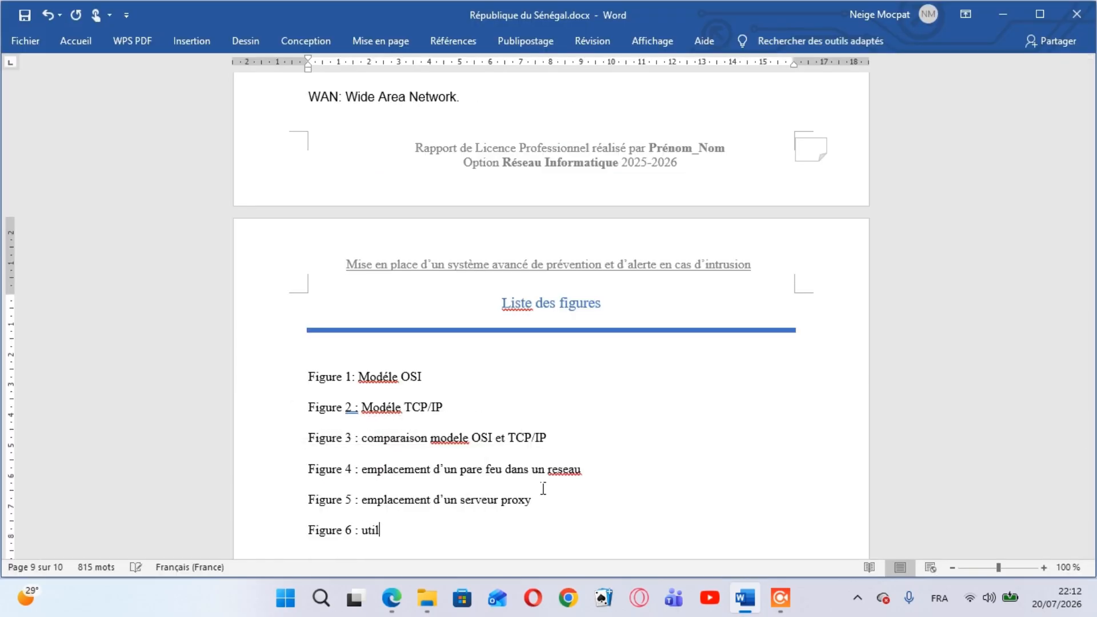
{"action": "type", "text": "isation de la DMZ"}
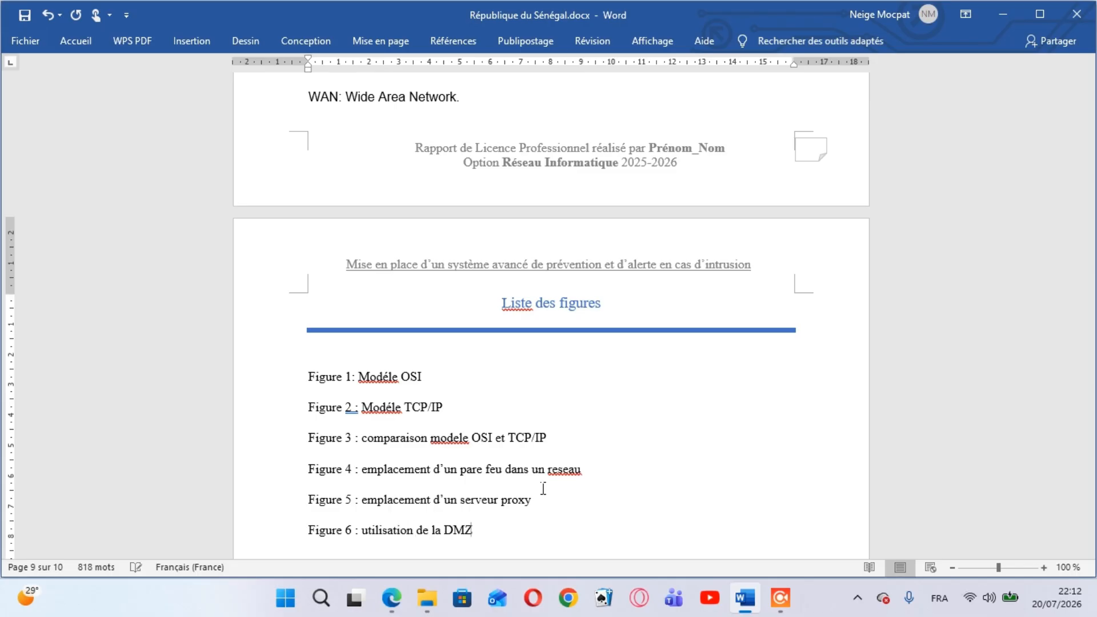
{"action": "type", "text": " avec le pareu feu"}
Add a "Figure 7 :" label on a new line and consult the matching entry in the PDF
{"action": "key", "text": "Return"}
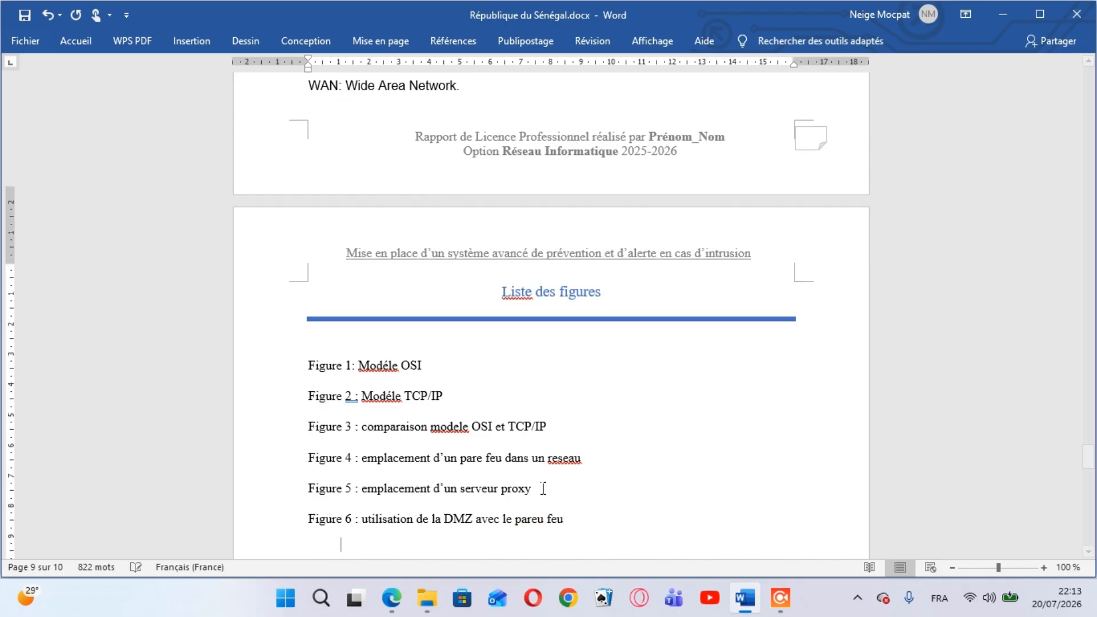
{"action": "type", "text": "figu"}
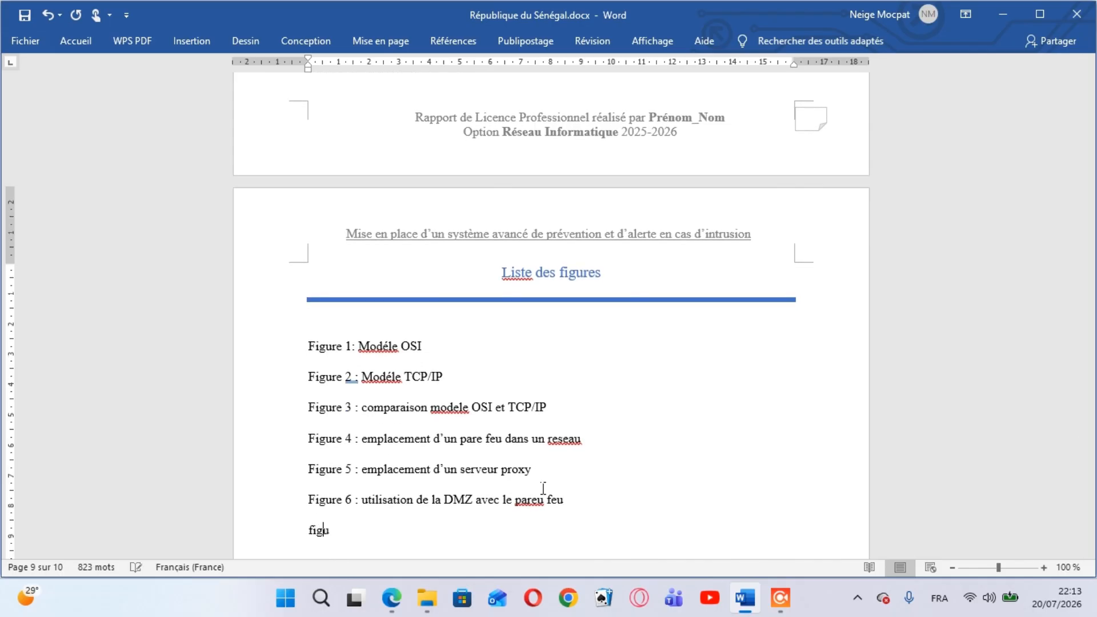
{"action": "type", "text": "re 7 :"}
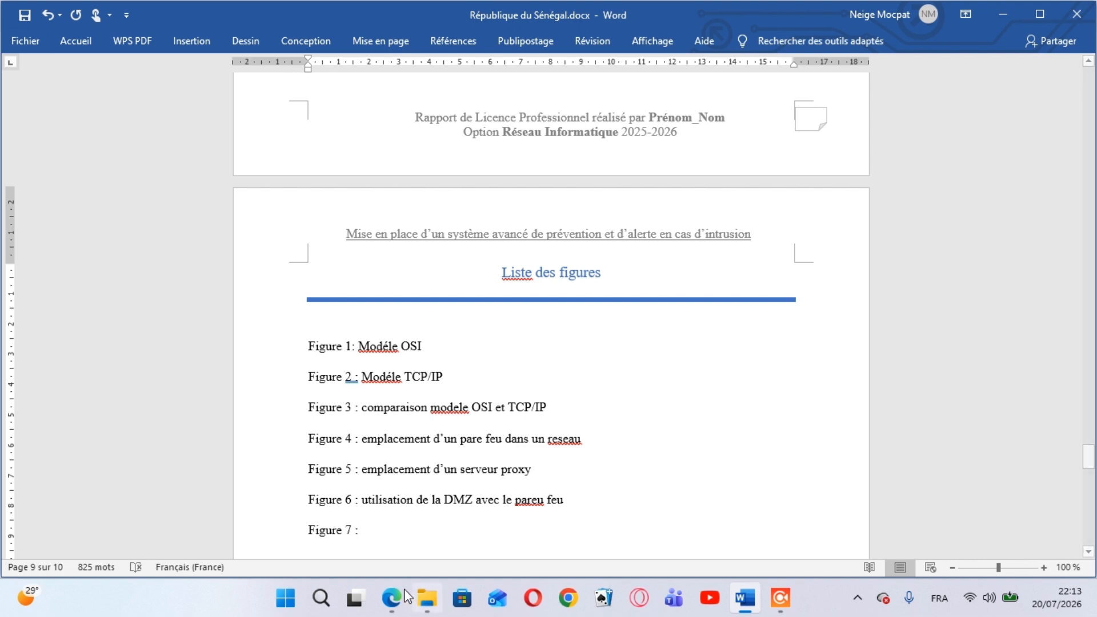
{"action": "left_click", "coordinate": [414, 539]}
Enter "mode de fonctionnement d’un IPS" as the title of the Figure 7 entry
{"action": "type", "text": "mode d"}
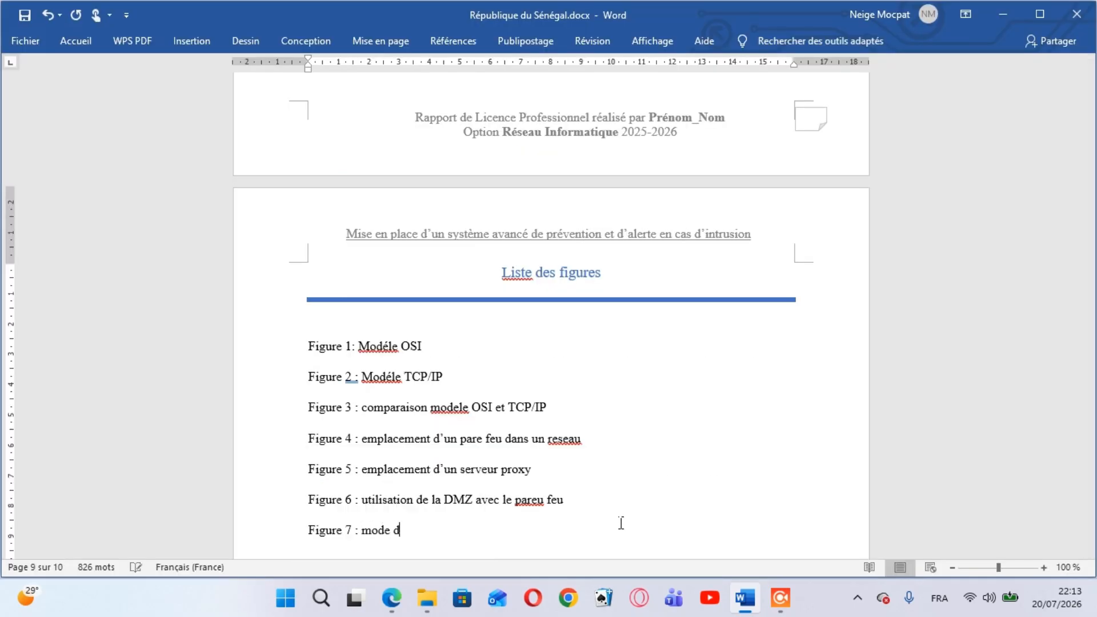
{"action": "type", "text": "e fond"}
{"action": "type", "text": "tionn"}
{"action": "type", "text": "ement d"}
{"action": "type", "text": "’"}
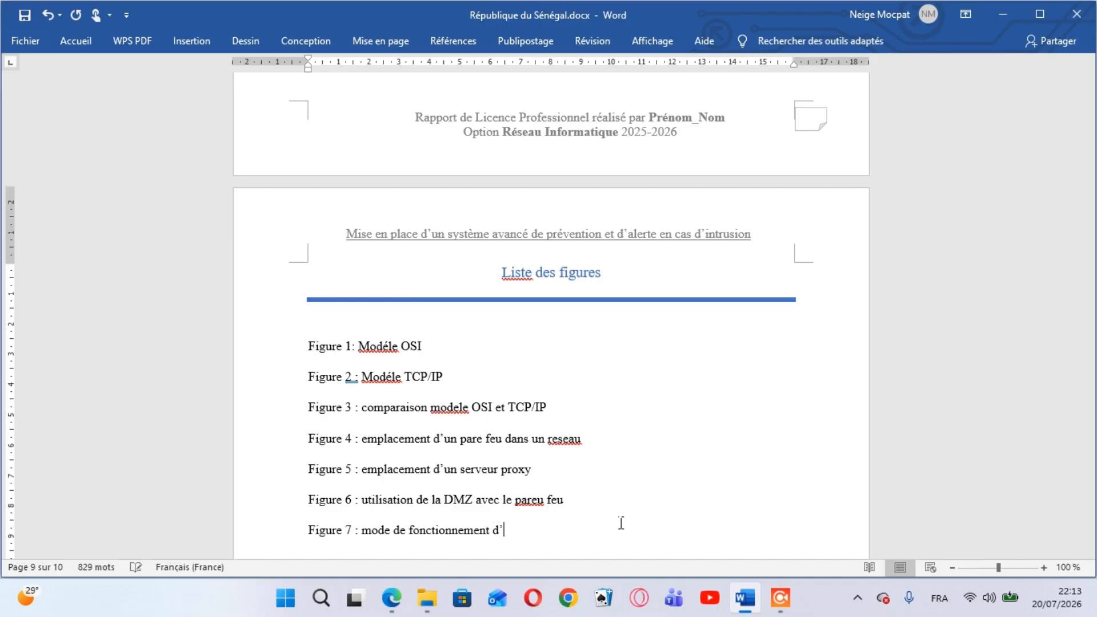
{"action": "type", "text": "un IPS"}
Add a "Figure 8 :" label on a new line and consult the matching entry in the PDF
{"action": "key", "text": "Return"}
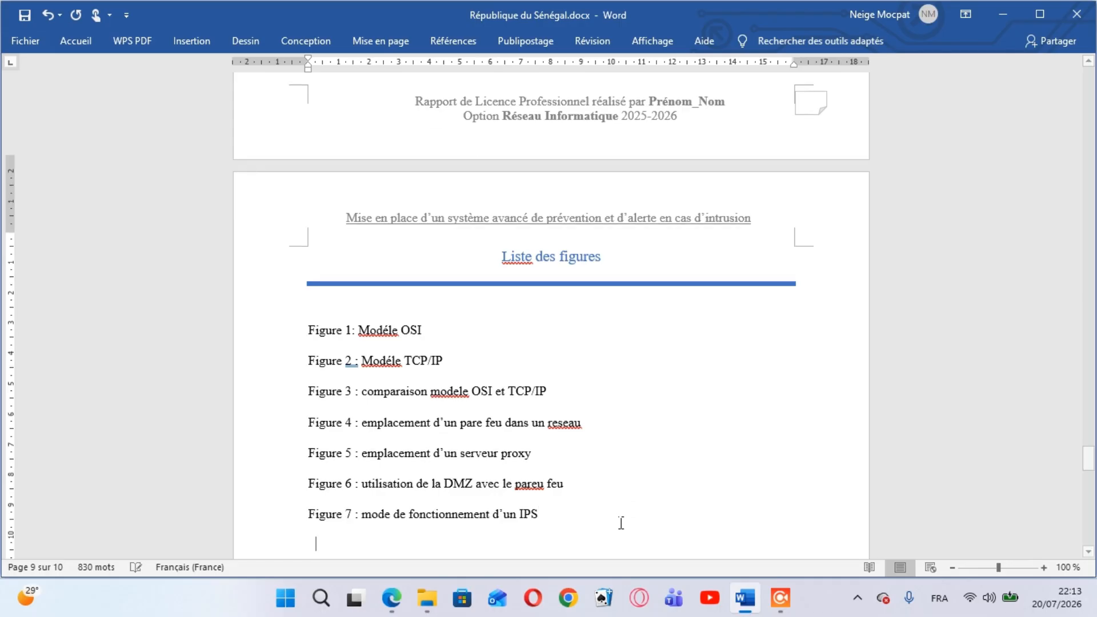
{"action": "type", "text": "figure 8"}
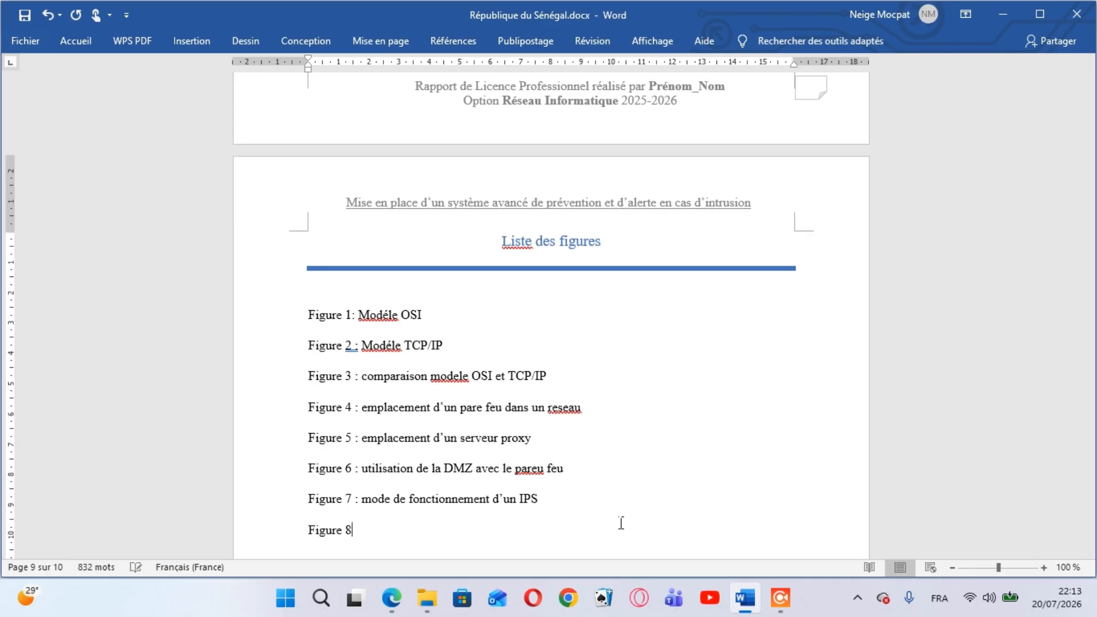
{"action": "type", "text": " :"}
{"action": "mouse_move", "coordinate": [392, 598]}
{"action": "mouse_move", "coordinate": [430, 537]}
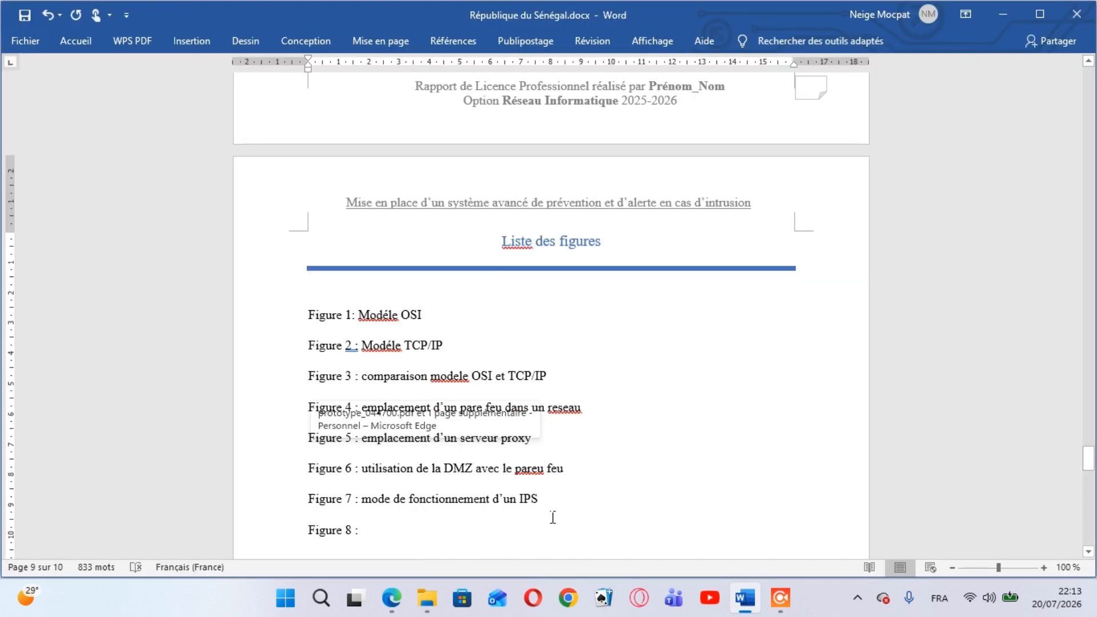
Enter "fonctionnement de snort" as the title of the Figure 8 entry
{"action": "type", "text": "f"}
{"action": "key", "text": "BackSpace"}
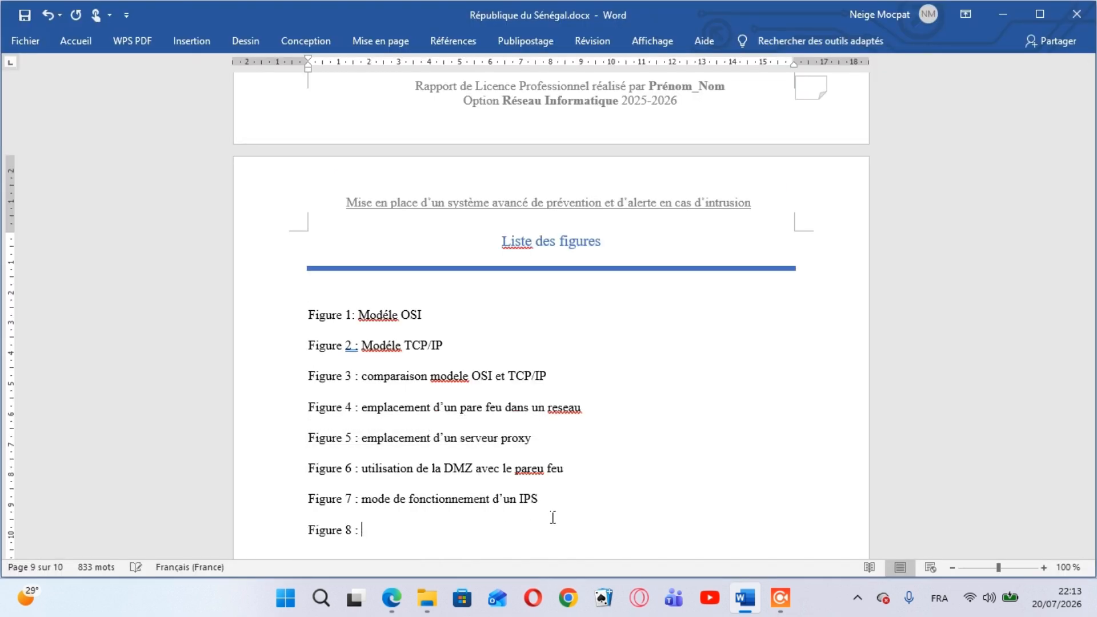
{"action": "type", "text": "fonctionnement d"}
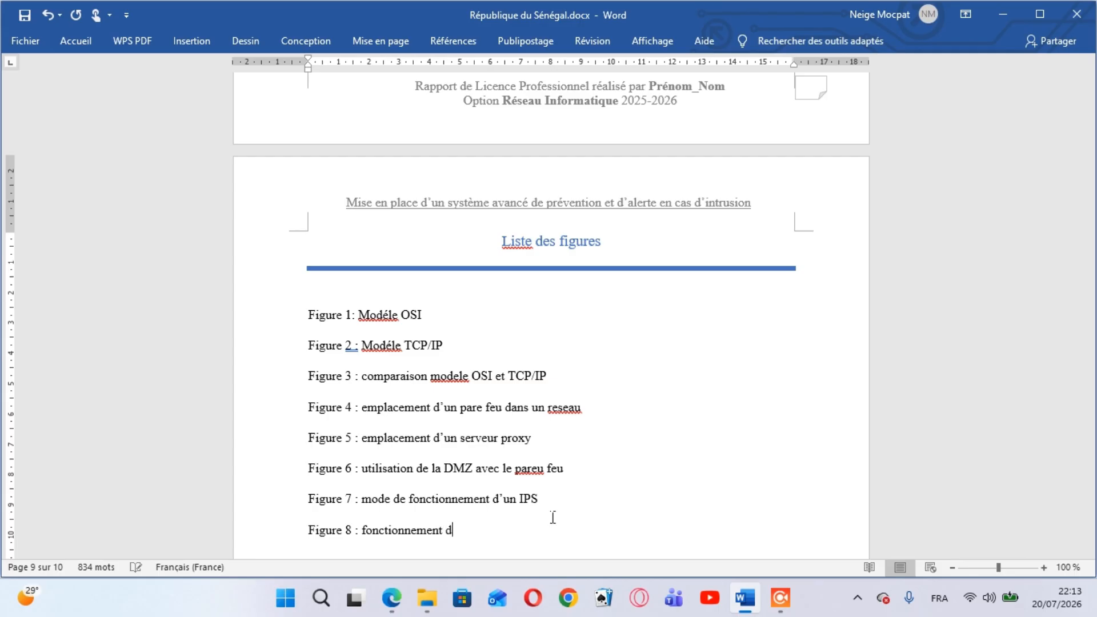
{"action": "type", "text": "e snort"}
Add a "Figure 9 :" label on a new line and consult the matching entry in the PDF
{"action": "key", "text": "Return"}
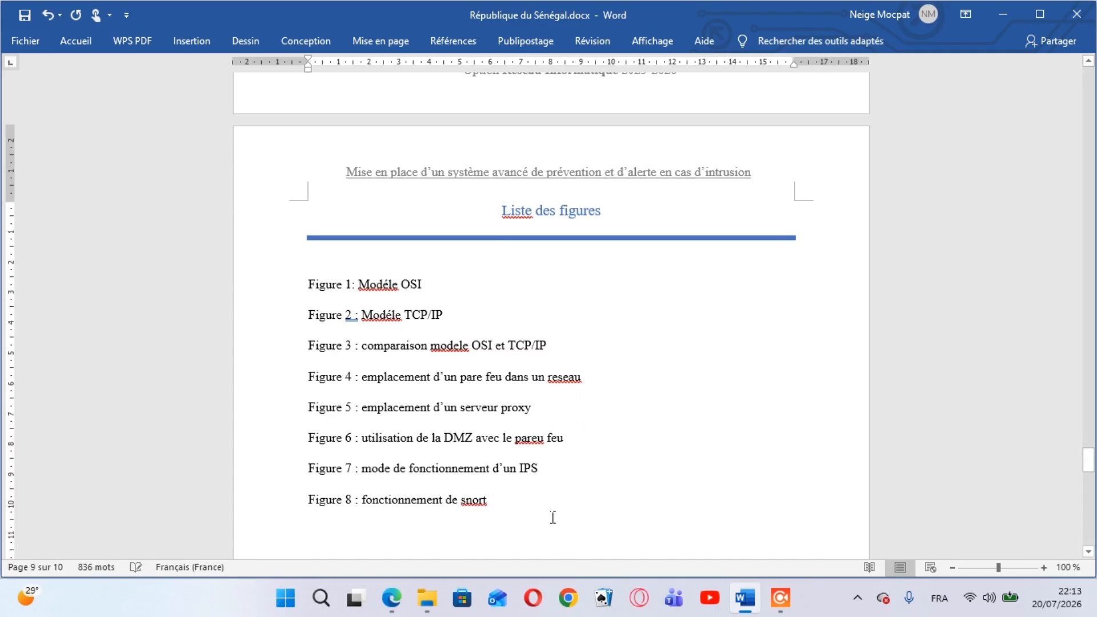
{"action": "type", "text": "fi"}
{"action": "type", "text": "ure "}
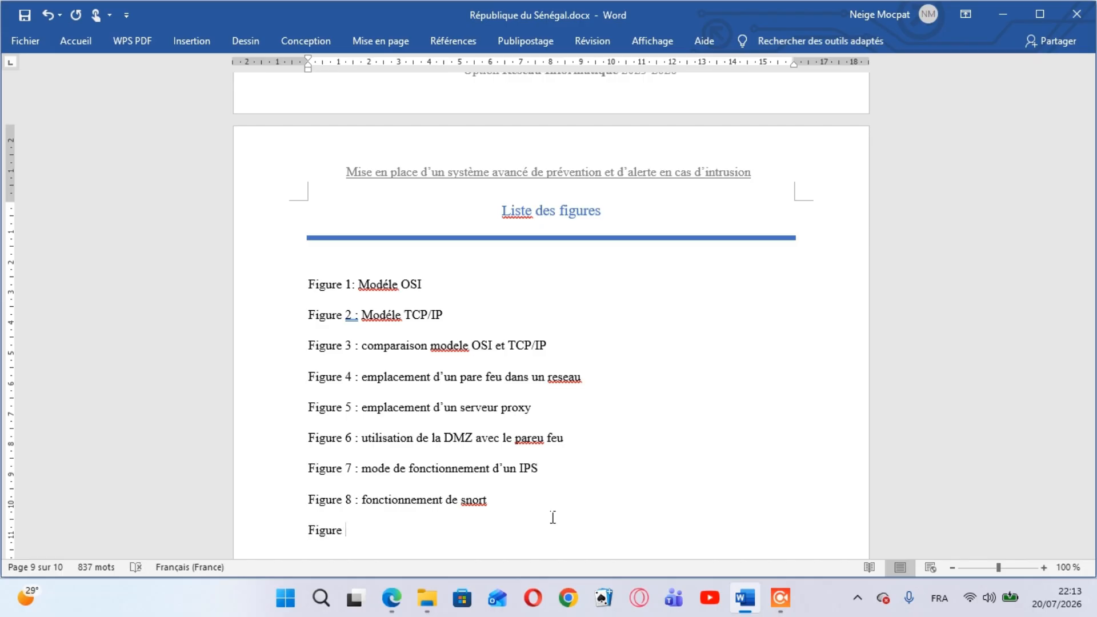
{"action": "type", "text": "ç"}
{"action": "key", "text": "BackSpace"}
{"action": "type", "text": "9 :"}
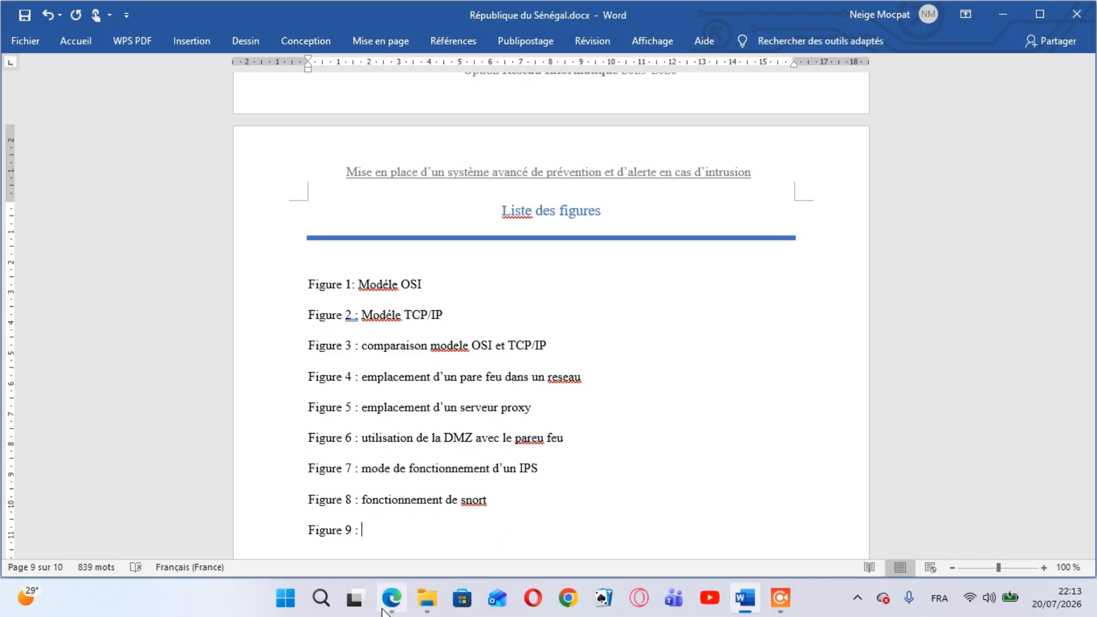
{"action": "mouse_move", "coordinate": [392, 598]}
{"action": "mouse_move", "coordinate": [397, 544]}
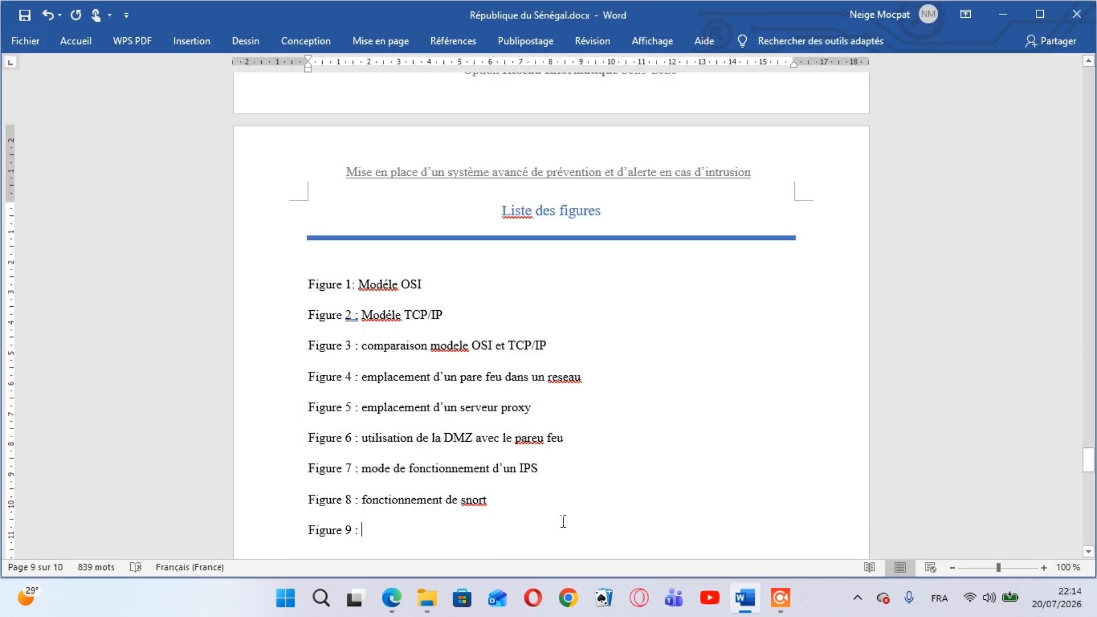
Enter "positionnement de snort dans le reseaux" as the title of the Figure 9 entry
{"action": "type", "text": "positi"}
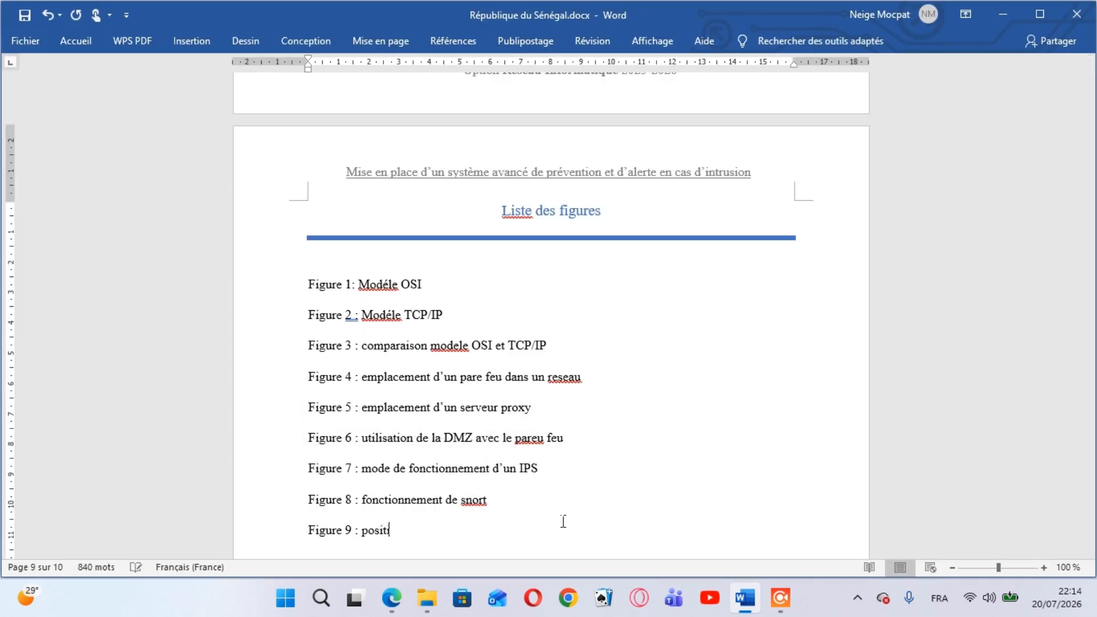
{"action": "type", "text": "onnement de snort da"}
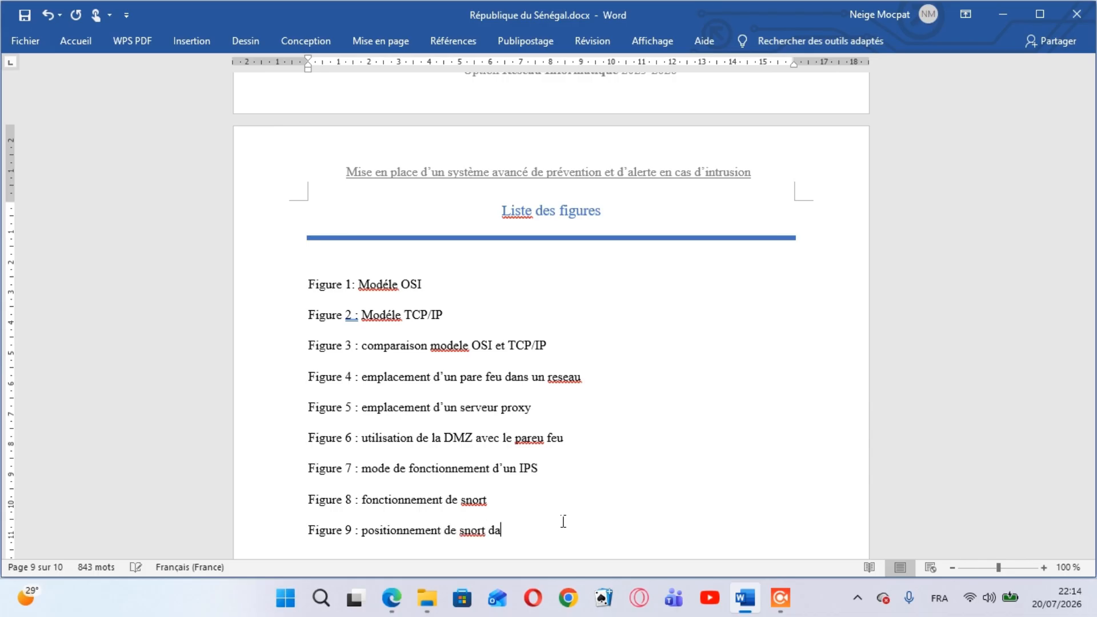
{"action": "type", "text": "ns le reseaux"}
Add a "Figure 10 :" label on a new line and consult the matching entry in the PDF open in Edge
{"action": "key", "text": "Return"}
{"action": "type", "text": "fig"}
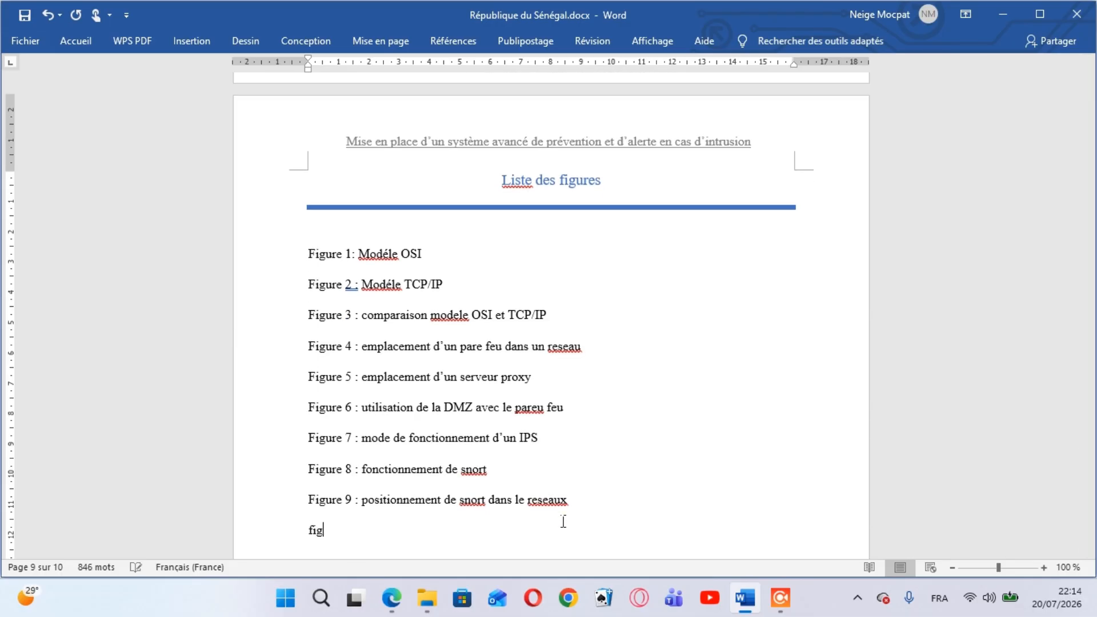
{"action": "type", "text": "ure 10 :"}
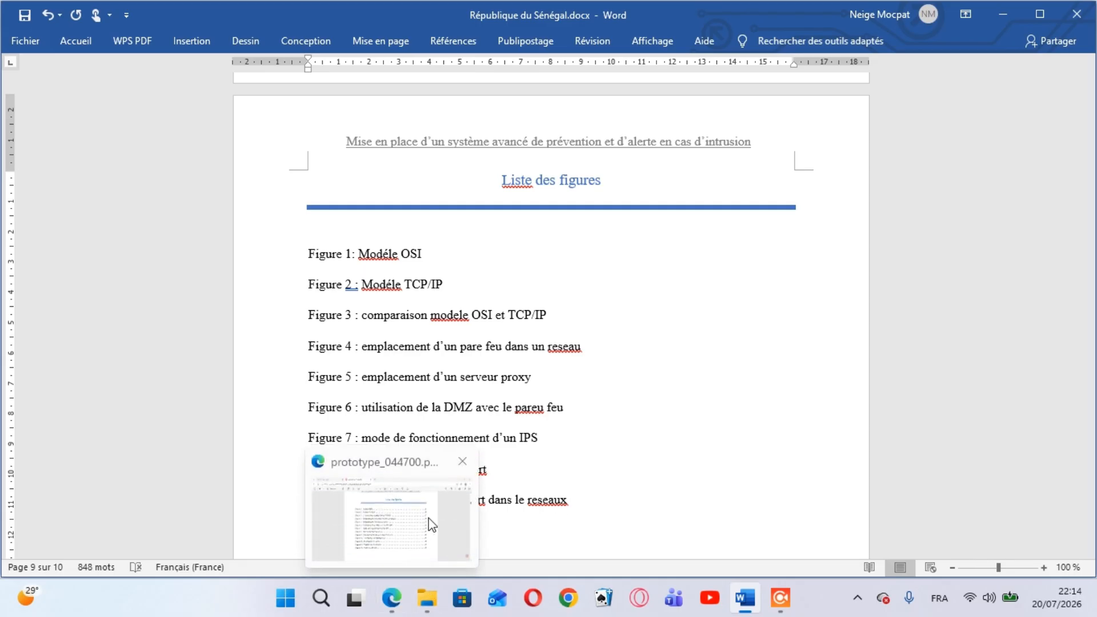
{"action": "left_click", "coordinate": [430, 520]}
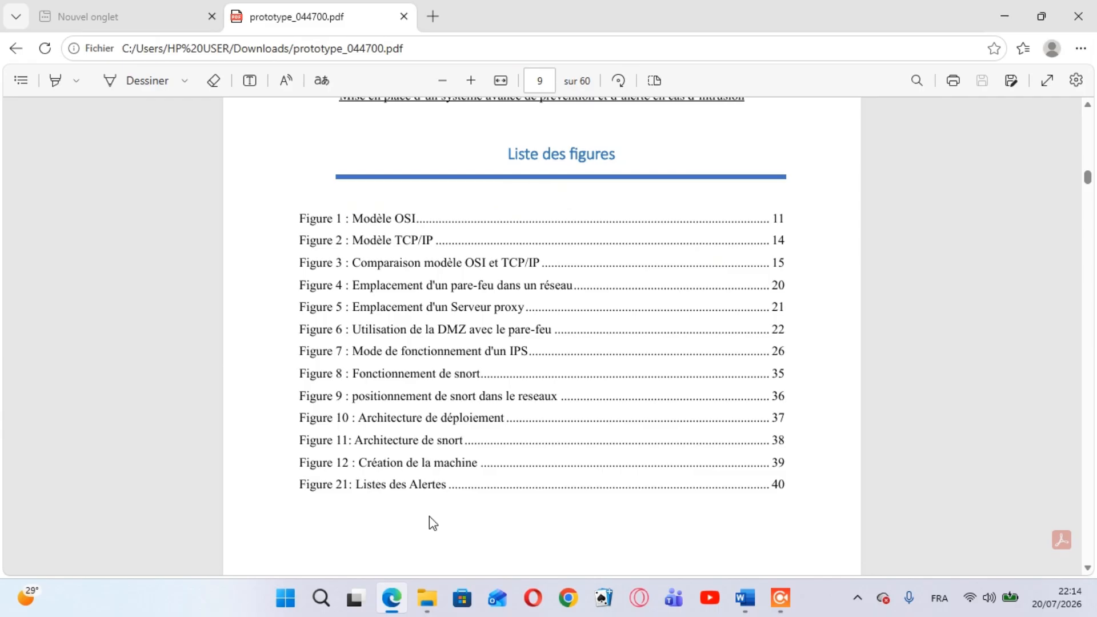
{"action": "mouse_move", "coordinate": [745, 597]}
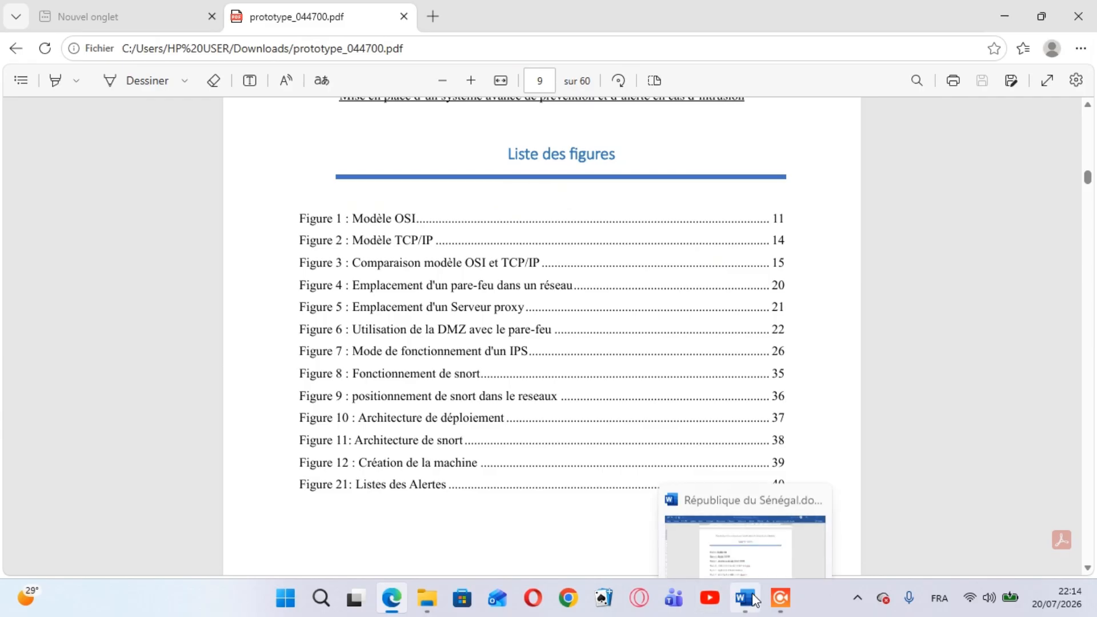
Return to the Word document and enter "architecture de deploiement" as the title of the Figure 10 entry
{"action": "left_click", "coordinate": [745, 523]}
{"action": "type", "text": "a"}
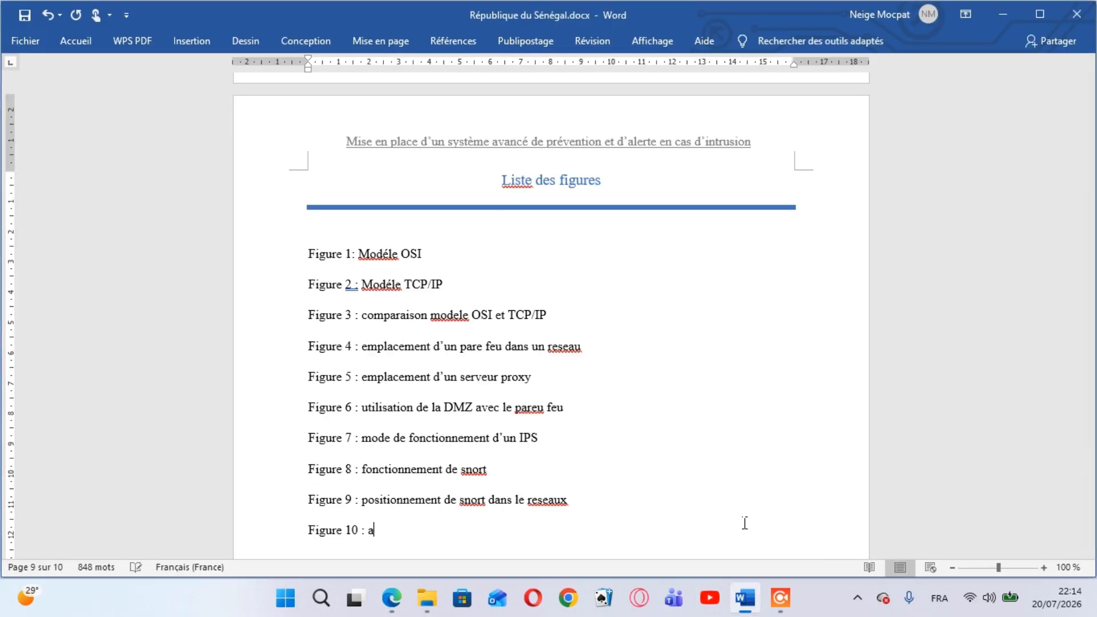
{"action": "type", "text": "rchitecture de deplo"}
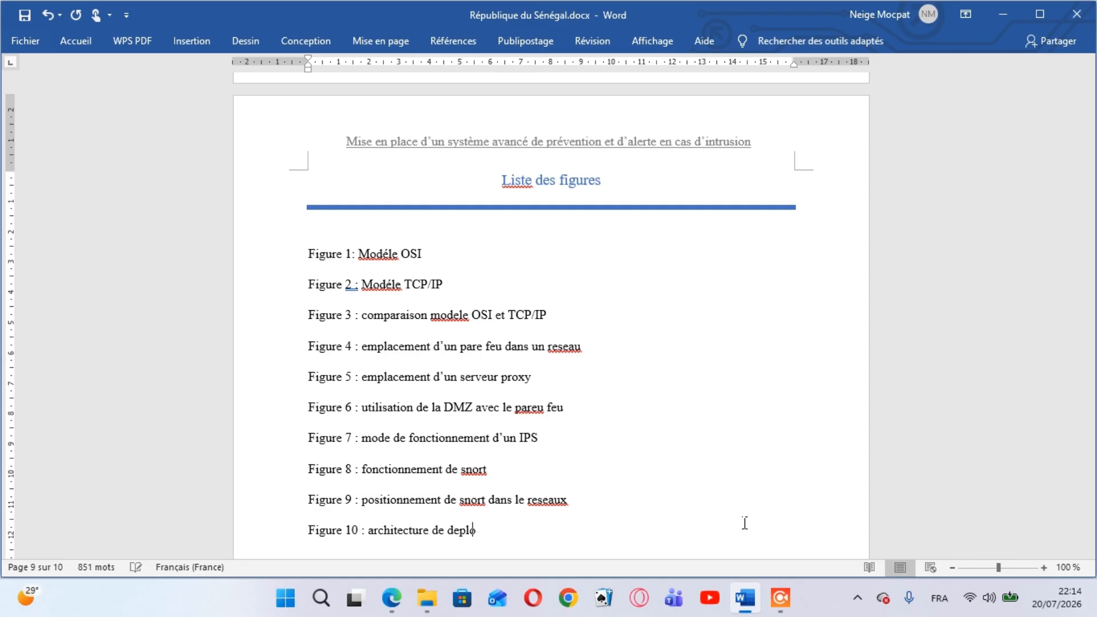
{"action": "type", "text": "iement"}
Add a "Figure 11 :" label on a new line and consult the matching entry in the PDF open in Edge
{"action": "key", "text": "Return"}
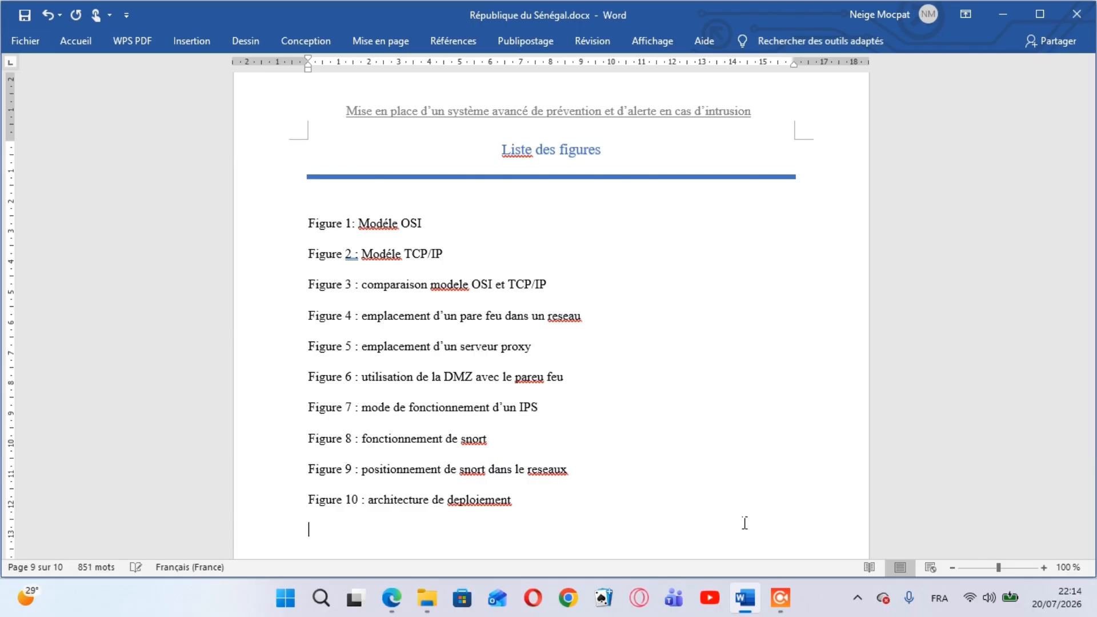
{"action": "type", "text": "Figure 11 :"}
{"action": "mouse_move", "coordinate": [392, 598]}
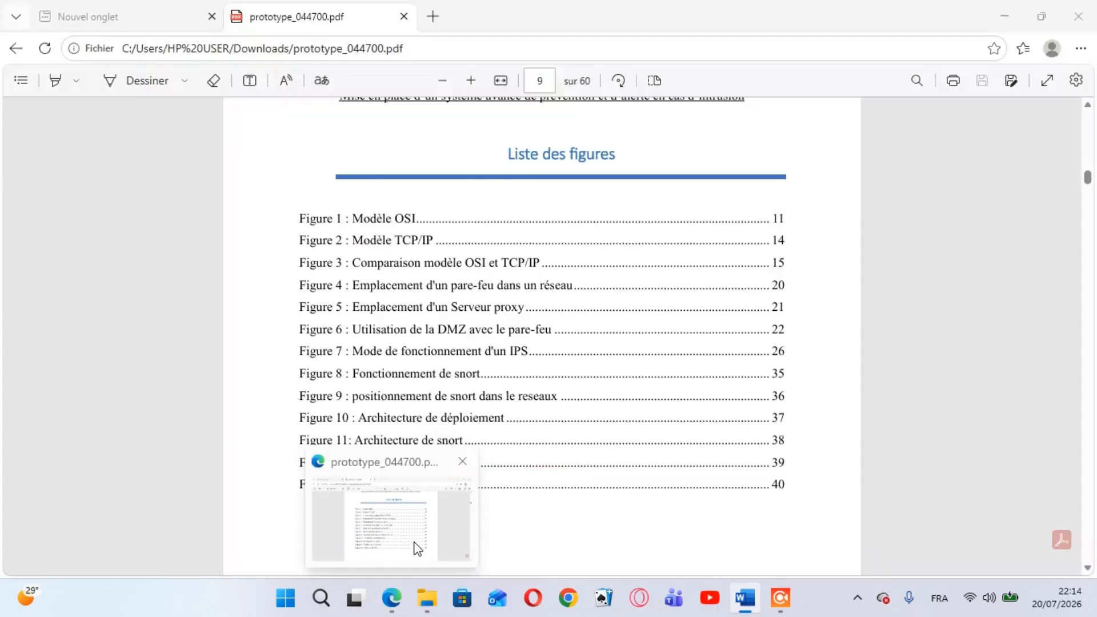
{"action": "left_click", "coordinate": [417, 547]}
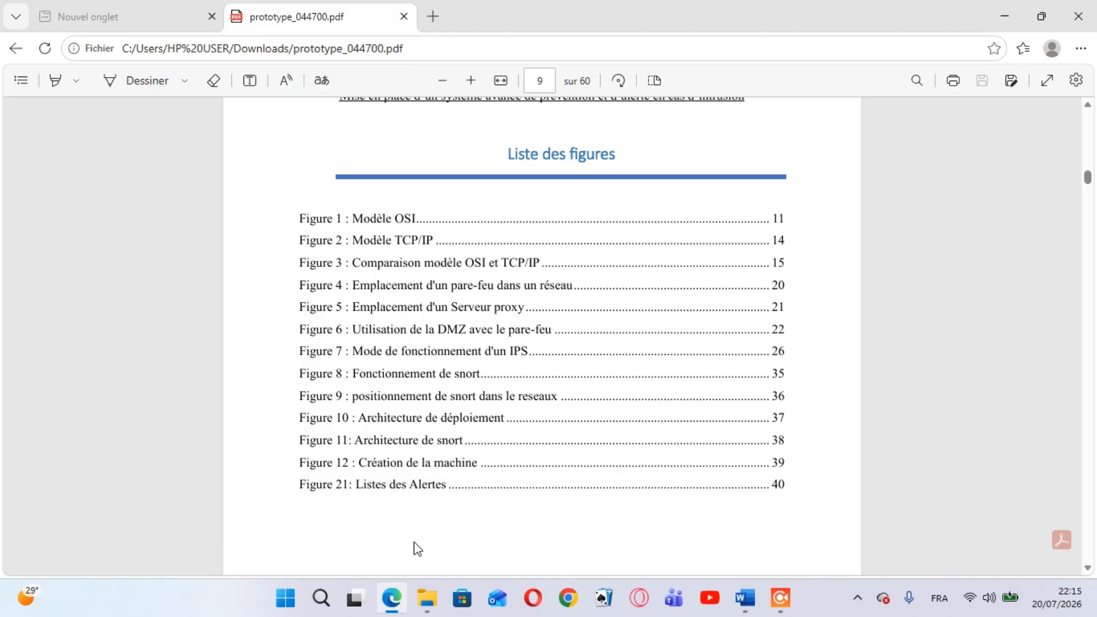
Return to Word and ignore once the spelling alert on "Modéle" in the Figure 1 entry
{"action": "key", "text": "alt+Tab"}
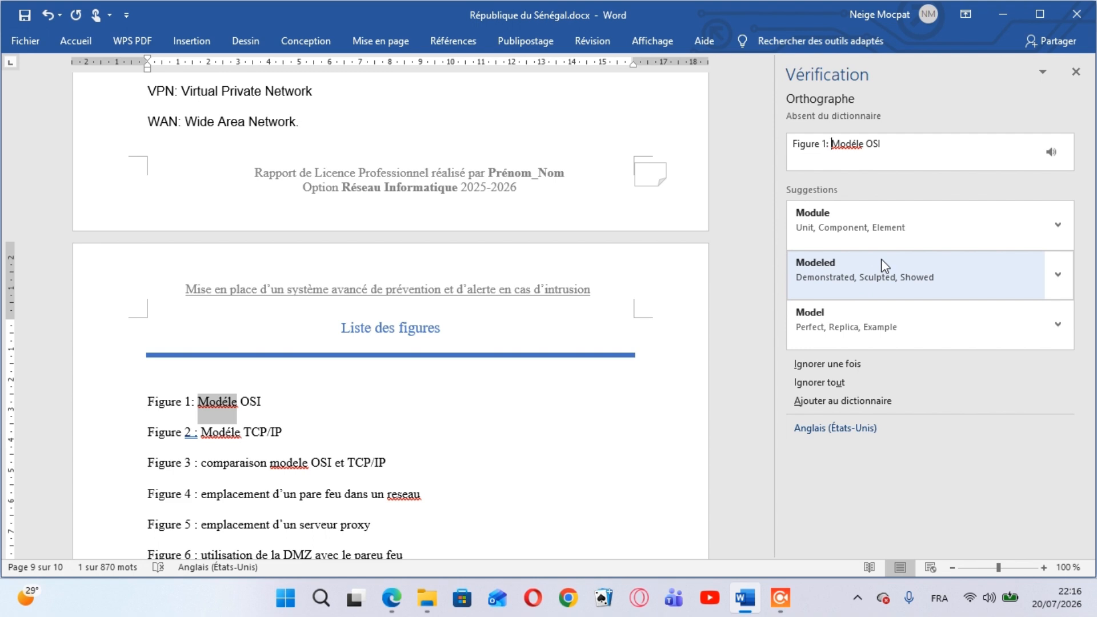
{"action": "left_click", "coordinate": [835, 364]}
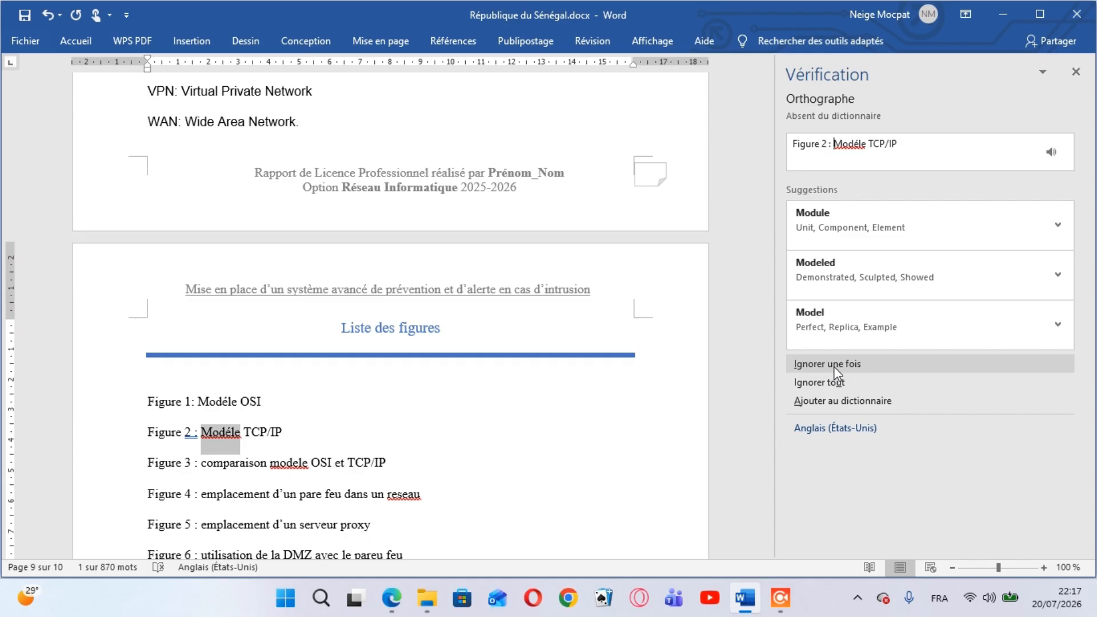
Ignore once the spelling alert on "Modéle" in the Figure 2 entry and accept the spacing correction before its colon
{"action": "left_click", "coordinate": [834, 365]}
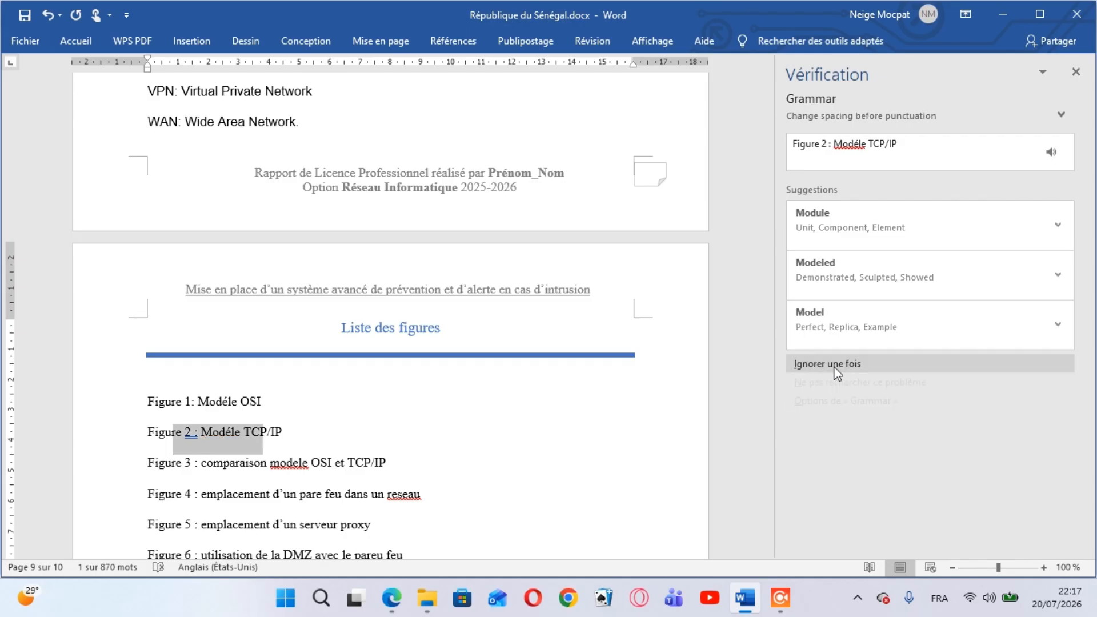
{"action": "left_click", "coordinate": [872, 227]}
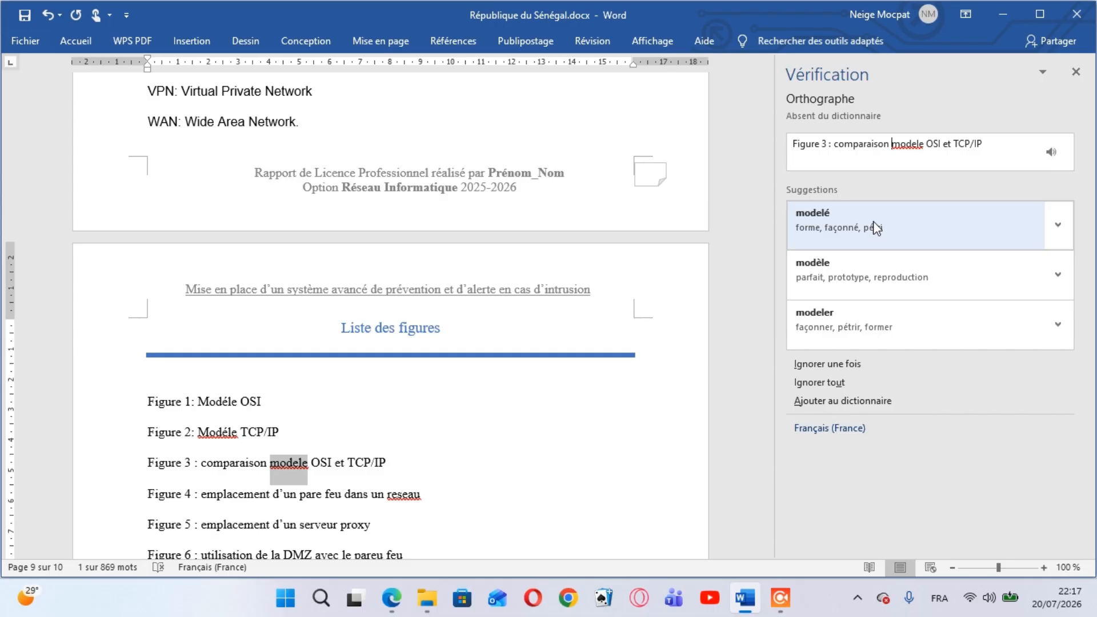
Correct the flagged words in the Figure 3, Figure 4 and Figure 6 entries to "modèle", "réseau" and "pare"
{"action": "left_click", "coordinate": [861, 277]}
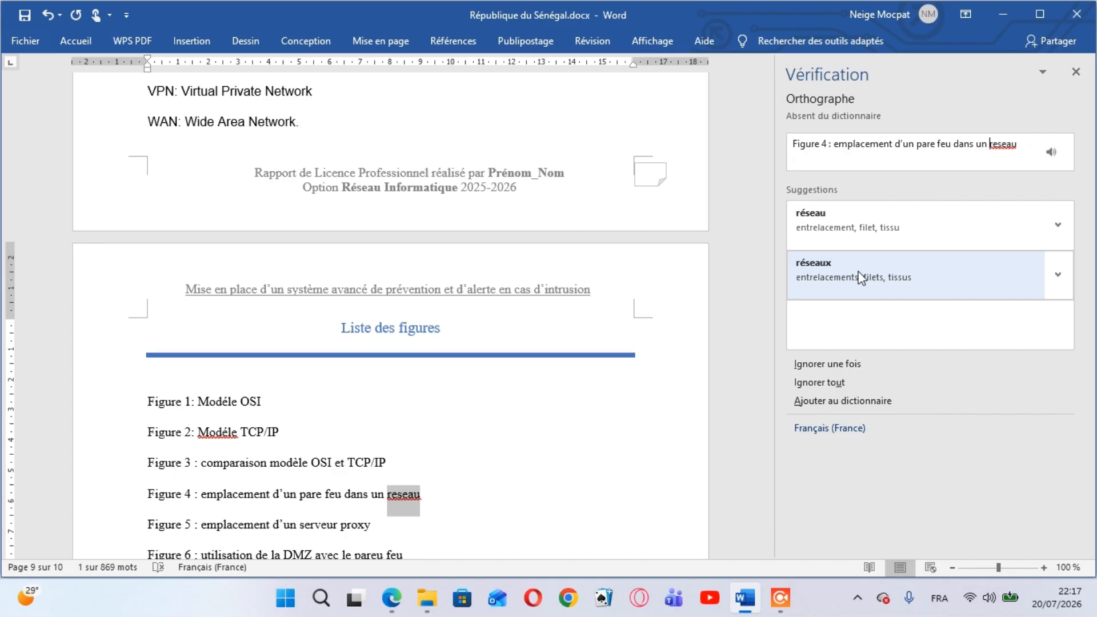
{"action": "left_click", "coordinate": [873, 240]}
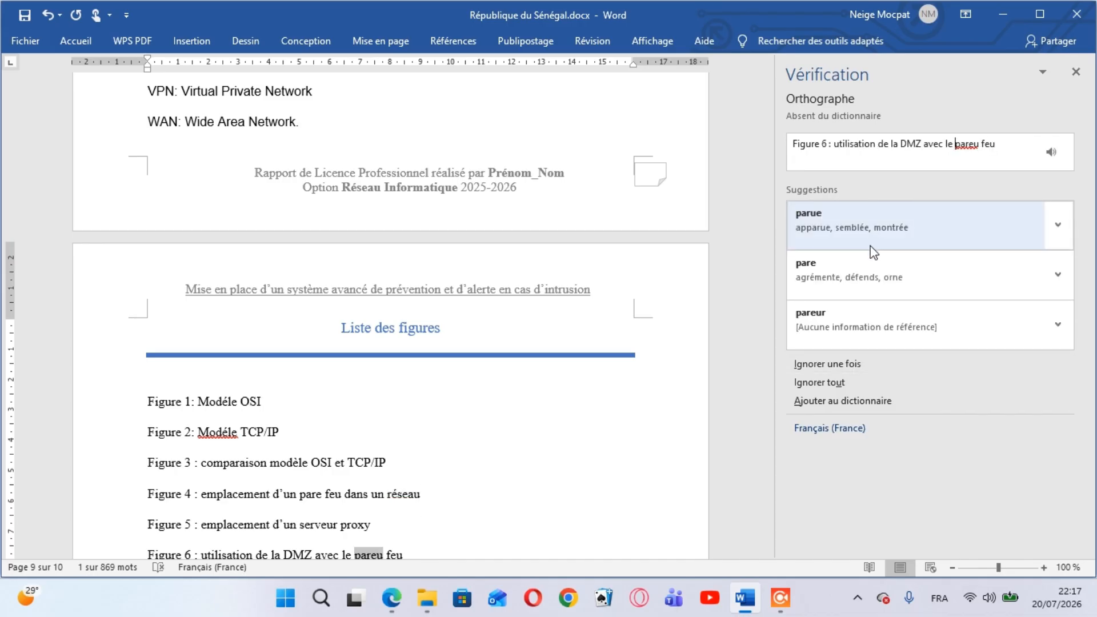
{"action": "left_click", "coordinate": [869, 259]}
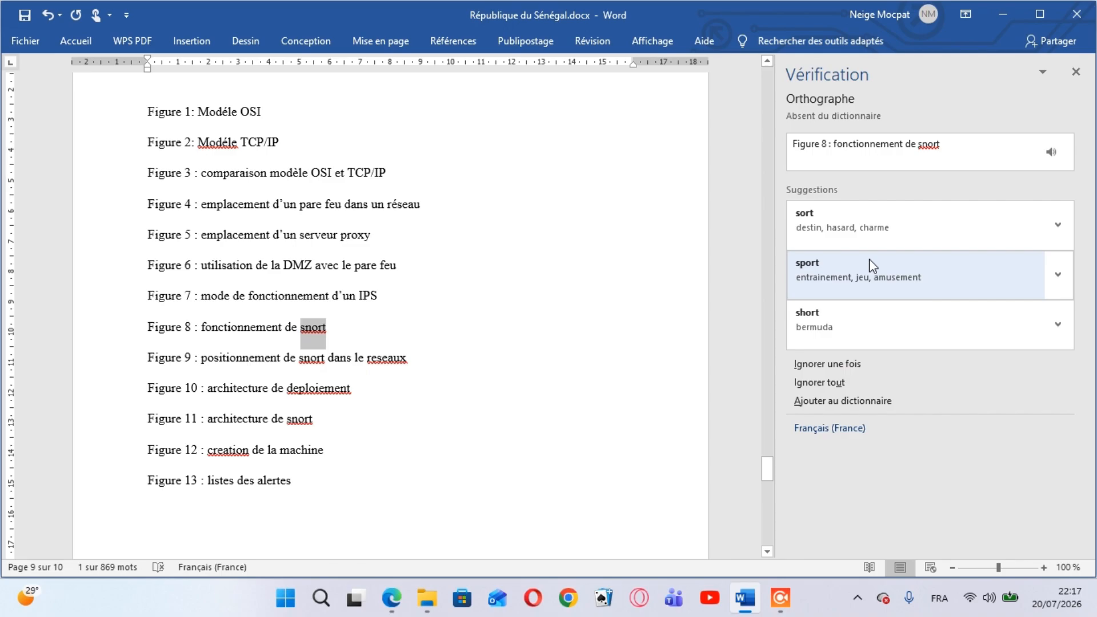
Ignore once "snort" in the Figure 8 and Figure 9 entries and correct "reseaux" to "réseau" in Figure 9
{"action": "left_click", "coordinate": [838, 364]}
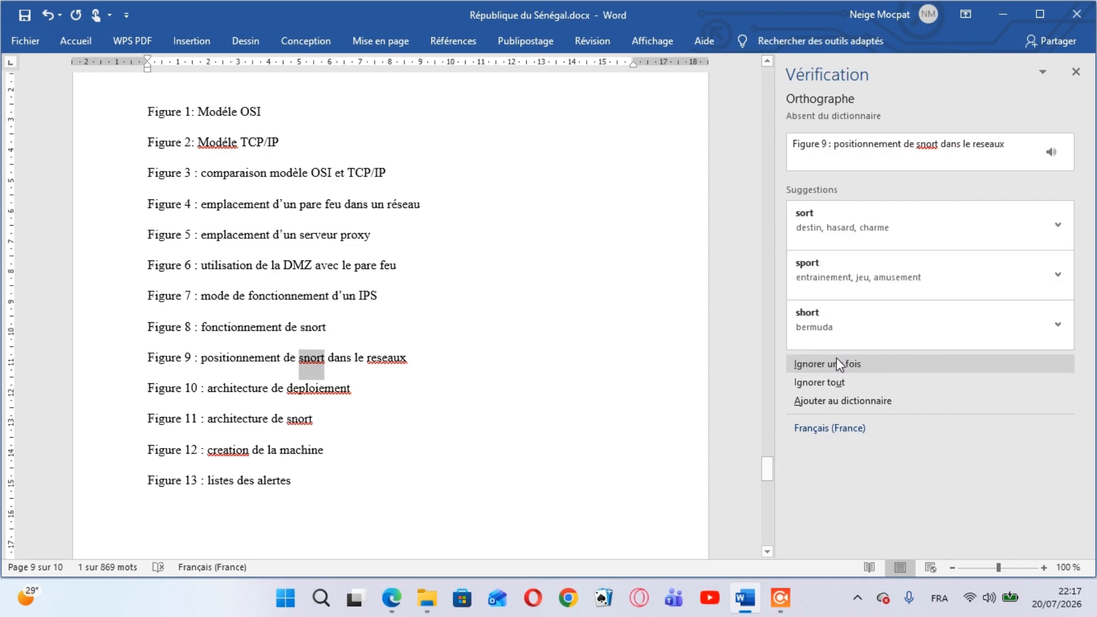
{"action": "left_click", "coordinate": [839, 364]}
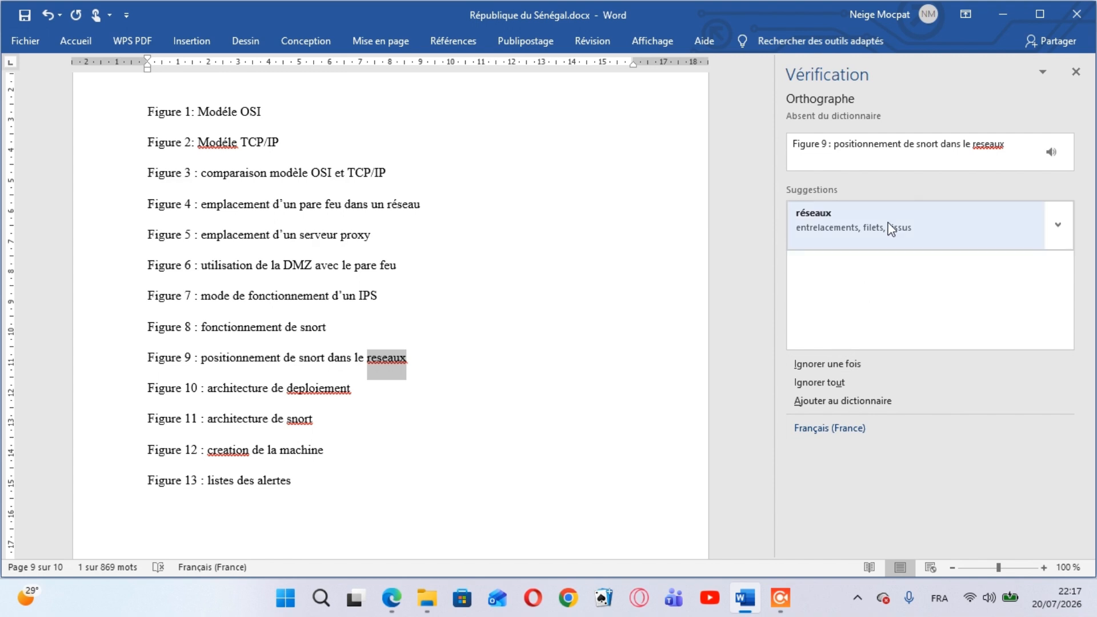
{"action": "left_click", "coordinate": [887, 224]}
{"action": "left_click", "coordinate": [890, 229]}
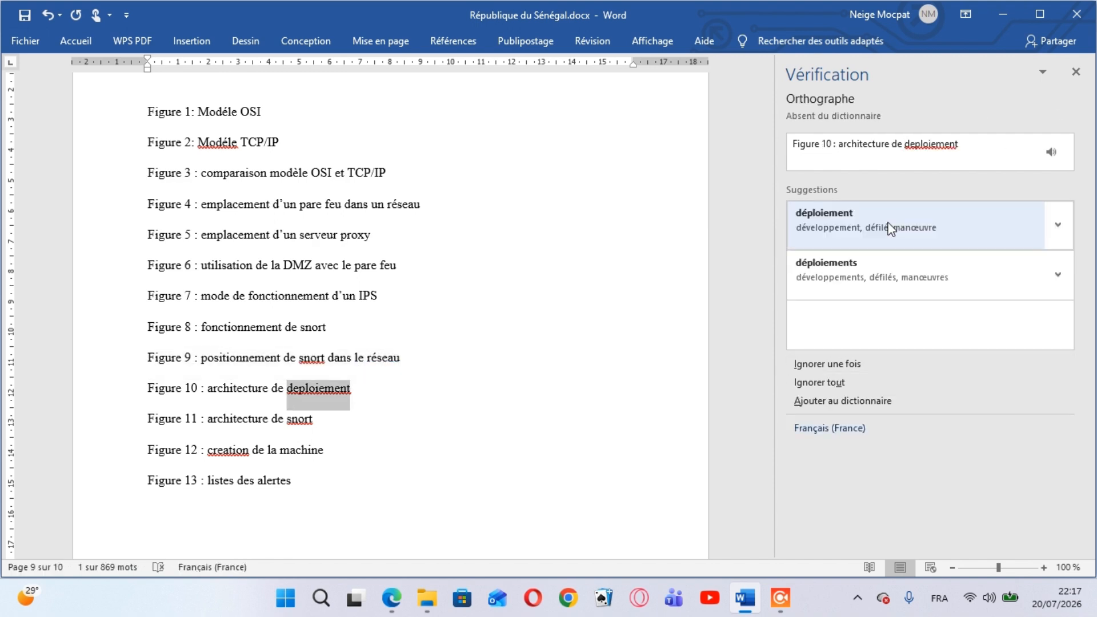
Finish the spelling check, accepting "déploiement" in Figure 10 and "création" in Figure 12 and ignoring "snort" once in Figure 11
{"action": "left_click", "coordinate": [889, 228]}
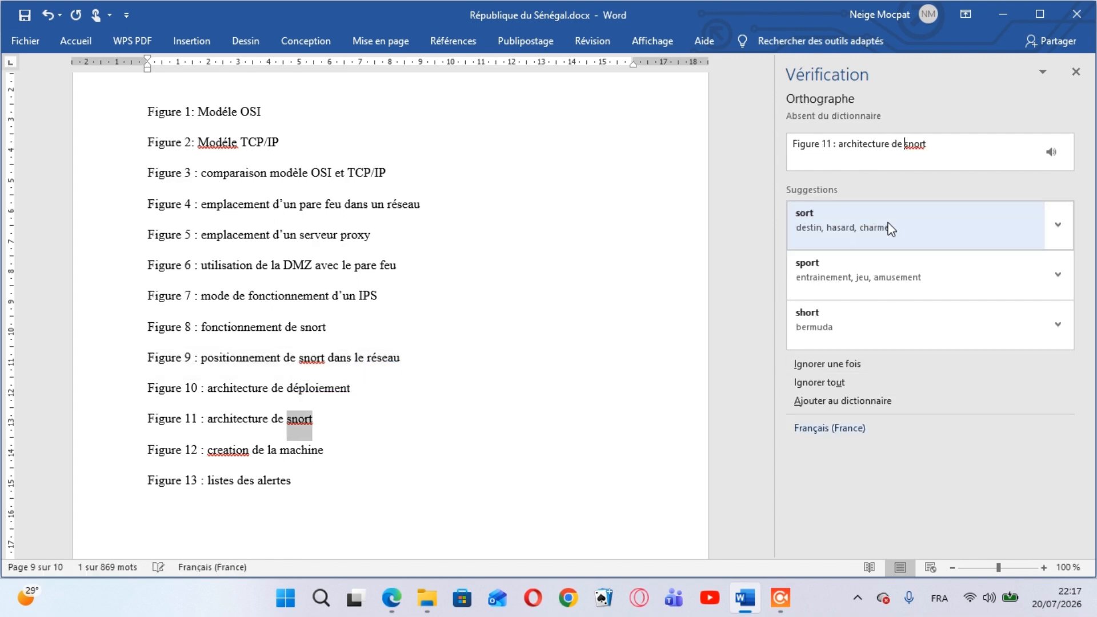
{"action": "left_click", "coordinate": [831, 364]}
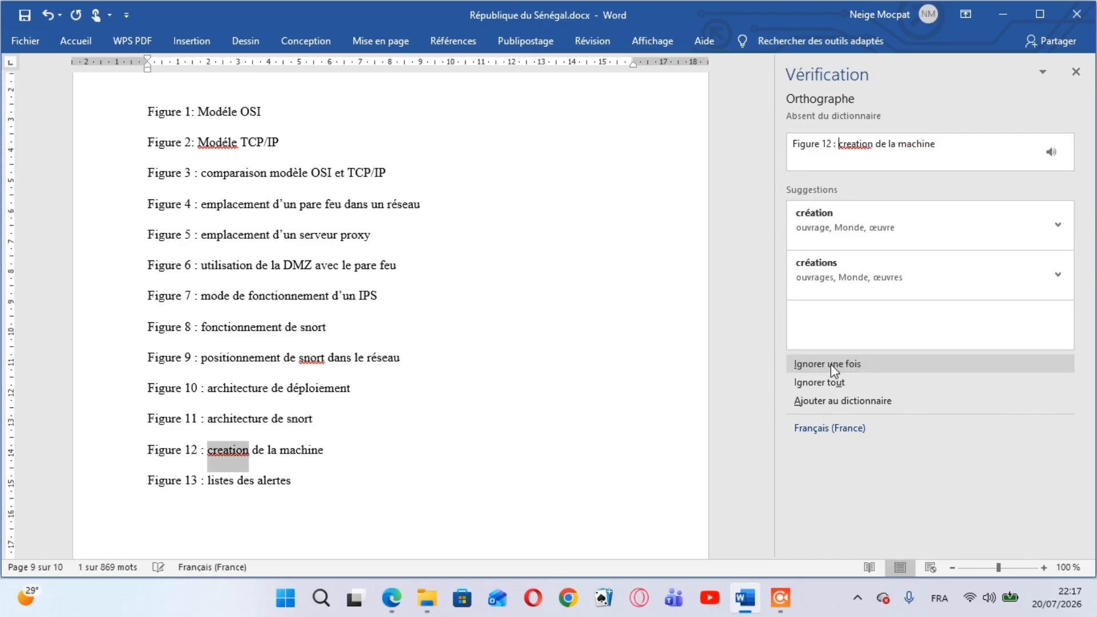
{"action": "left_click", "coordinate": [883, 221]}
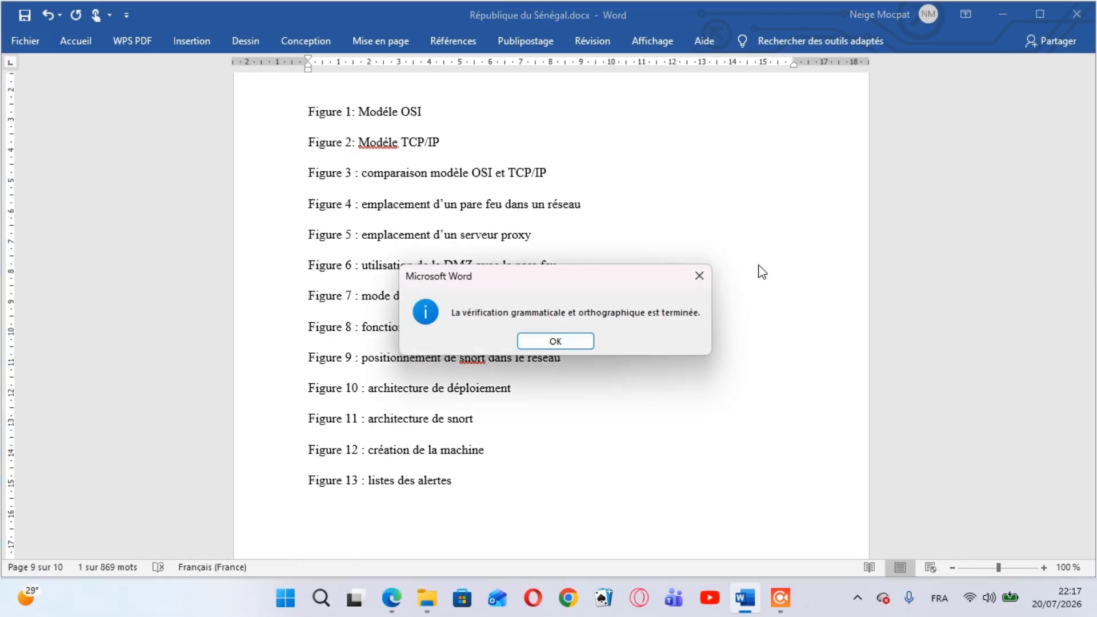
{"action": "left_click", "coordinate": [555, 341]}
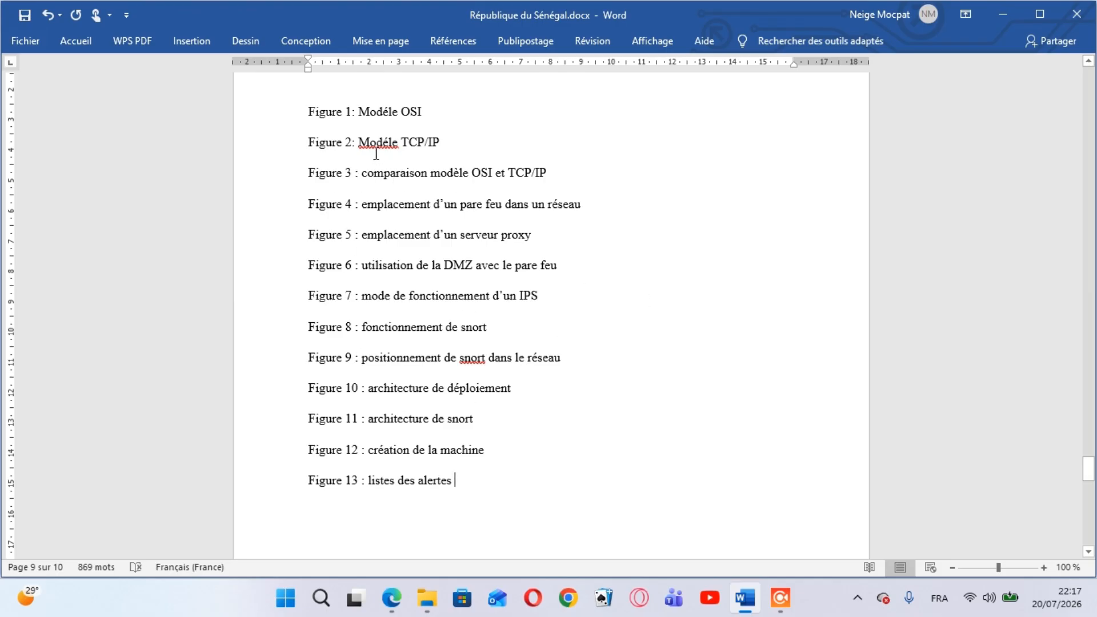
Change "Modéle" to "modele" in the Figure 2 entry and ignore all spelling alerts on that word
{"action": "key", "text": "BackSpace"}
{"action": "type", "text": "m"}
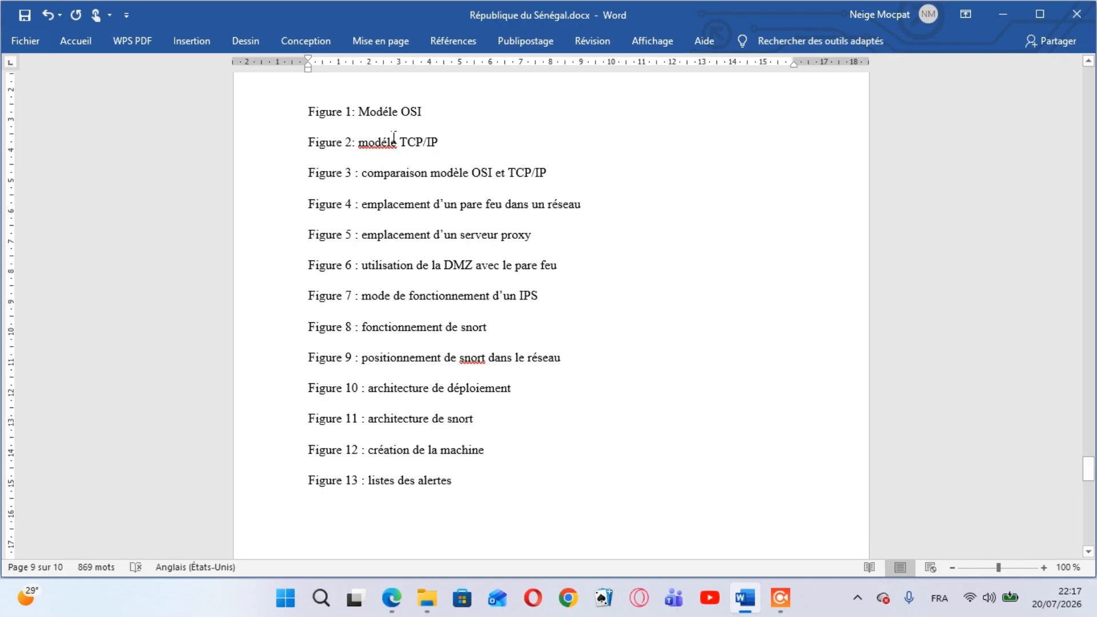
{"action": "right_click", "coordinate": [391, 150]}
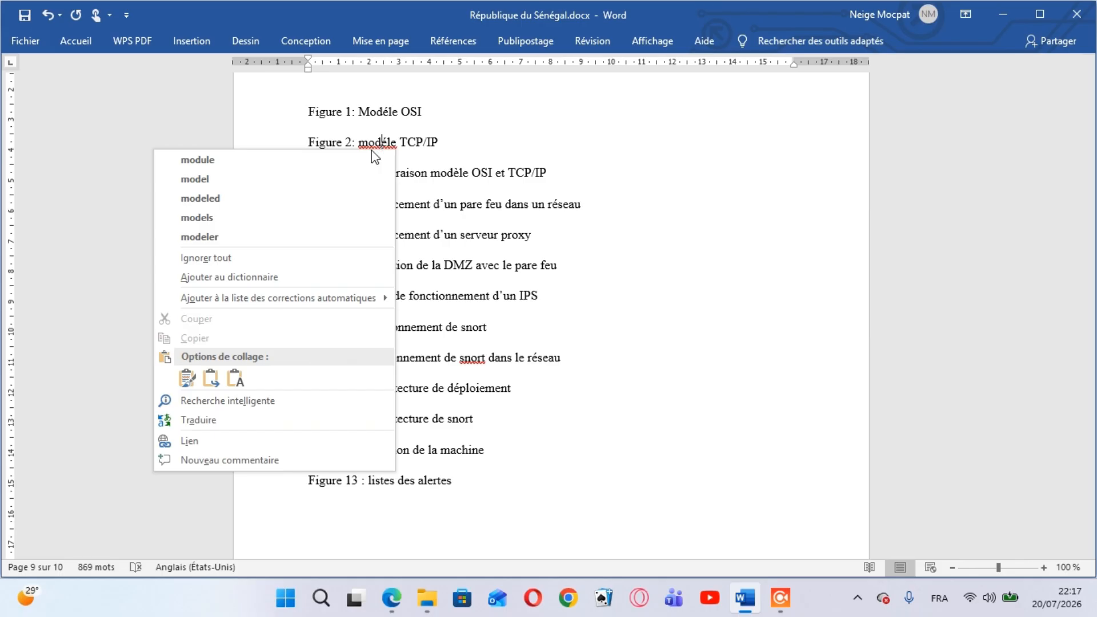
{"action": "left_click", "coordinate": [462, 147]}
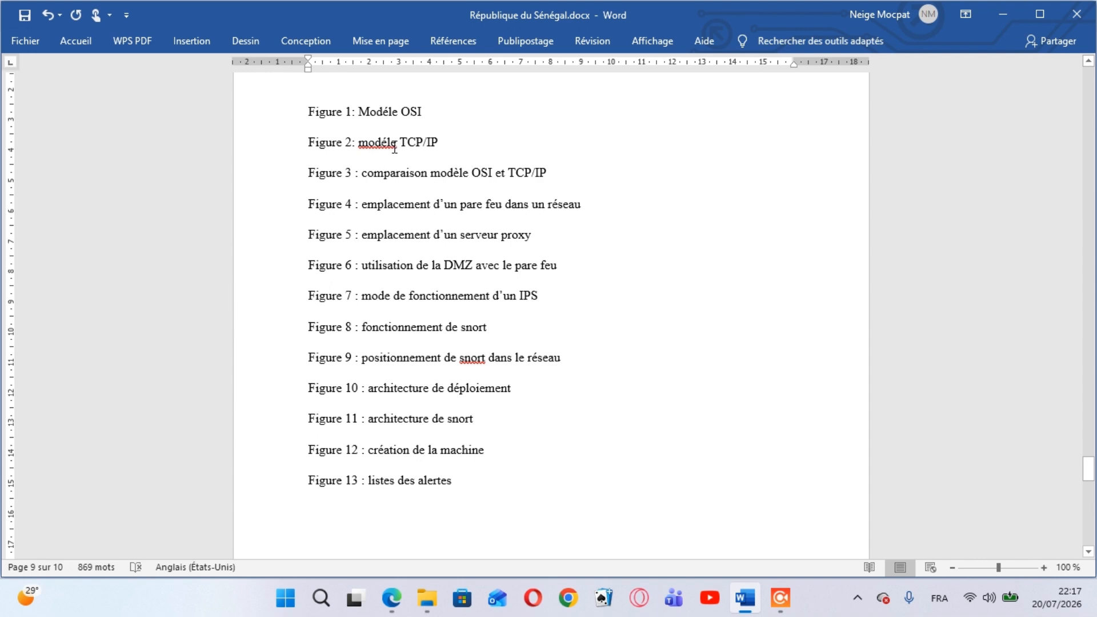
{"action": "key", "text": "BackSpace"}
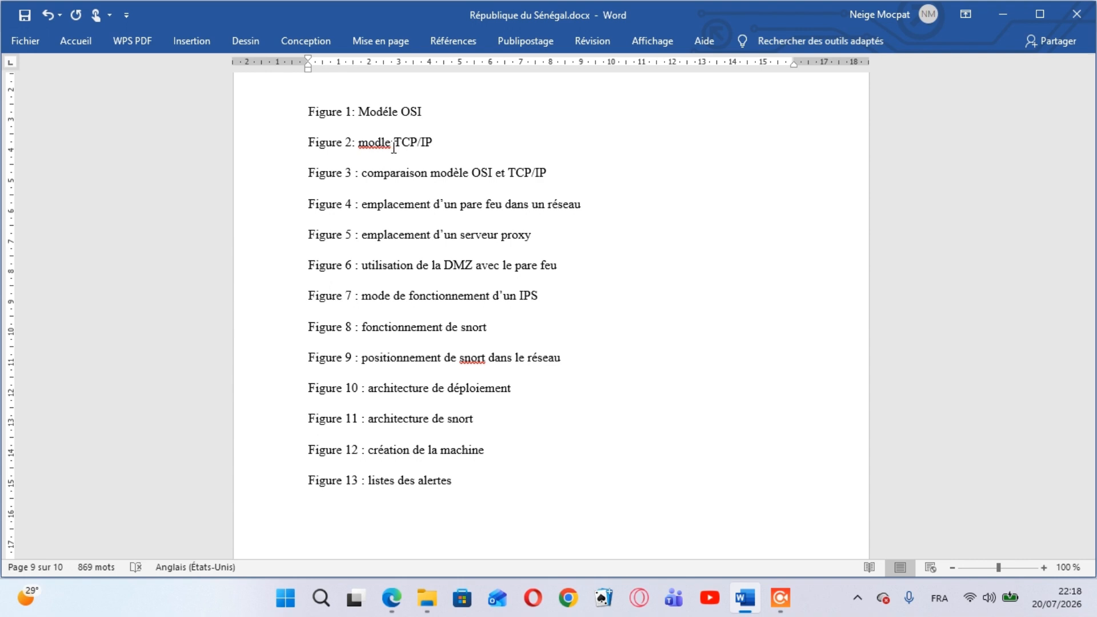
{"action": "type", "text": "e"}
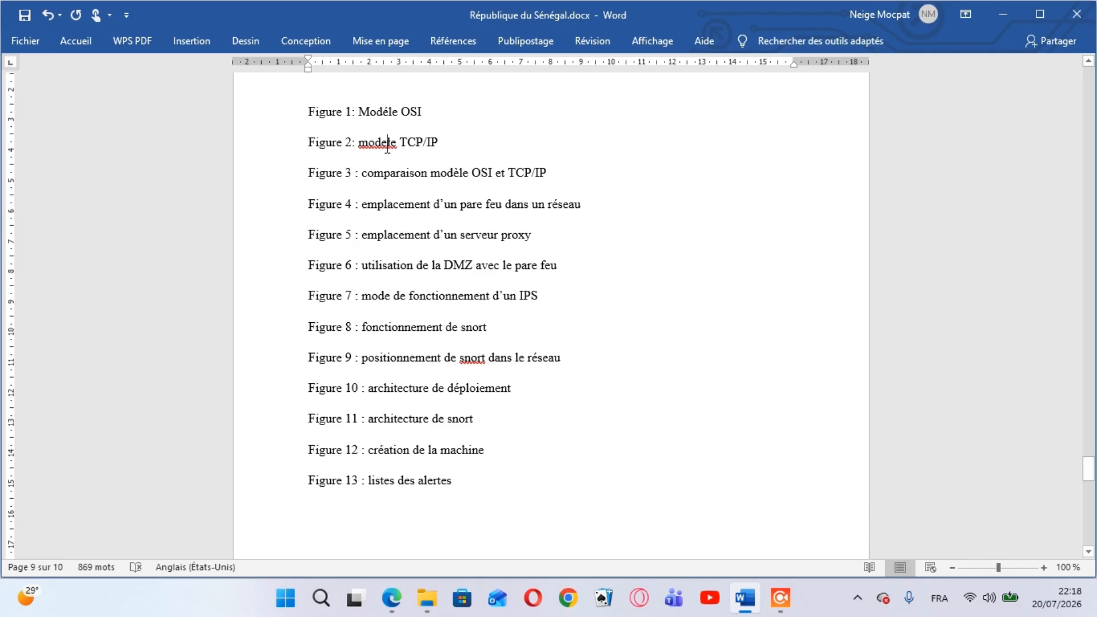
{"action": "right_click", "coordinate": [387, 147]}
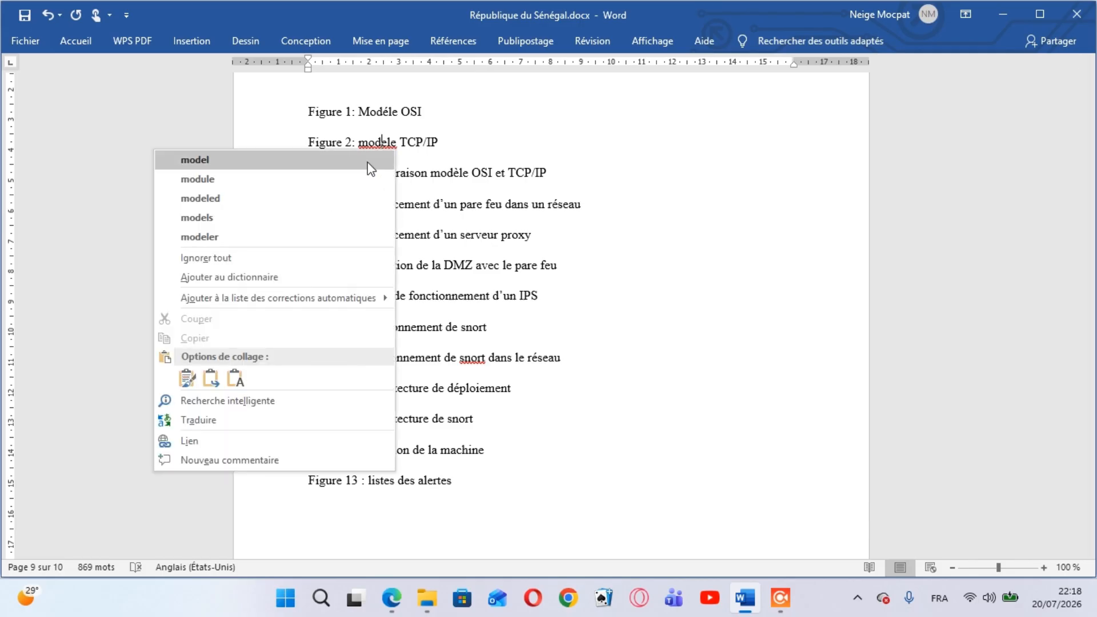
{"action": "left_click", "coordinate": [347, 252]}
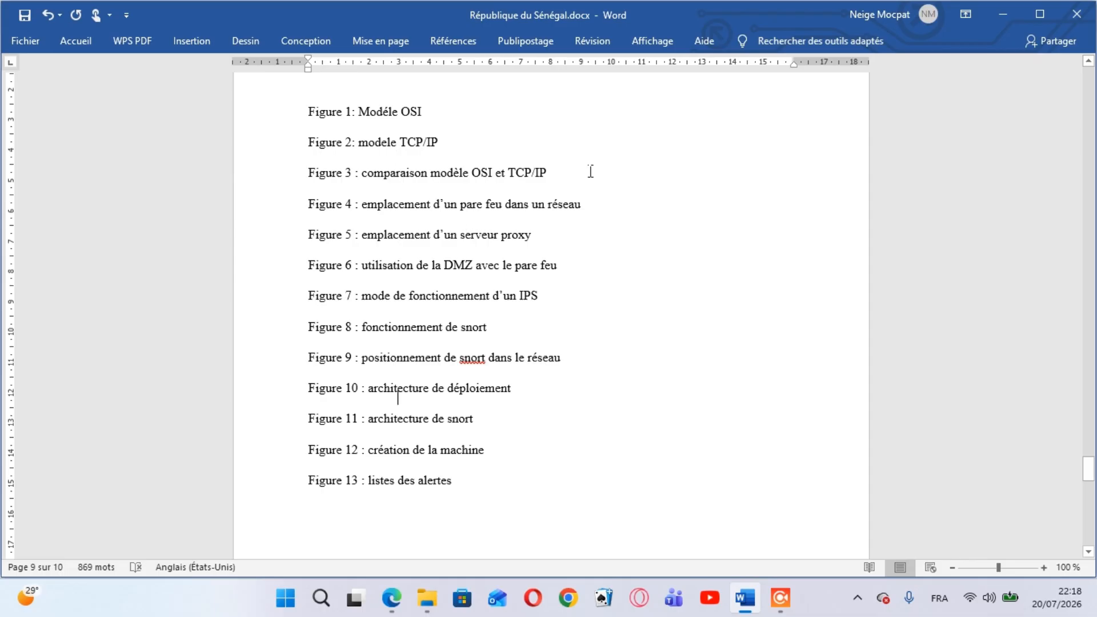
Go to the document's last page, then examine the Liste des figures and Liste des tableaux pages in the PDF open in Edge
{"action": "key", "text": "ctrl+End"}
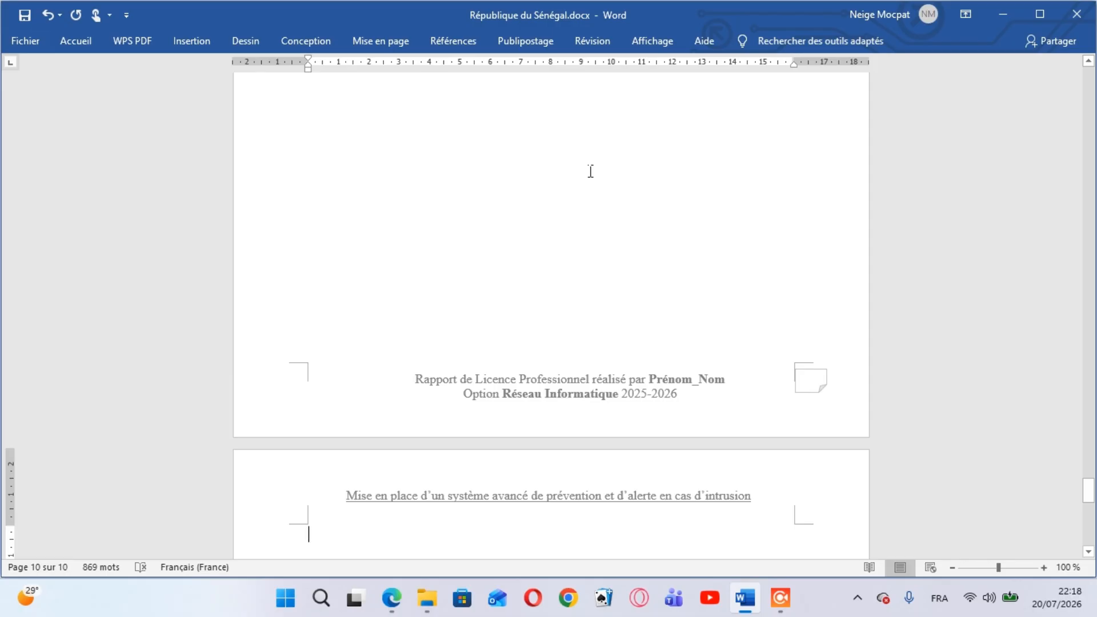
{"action": "left_click", "coordinate": [404, 605]}
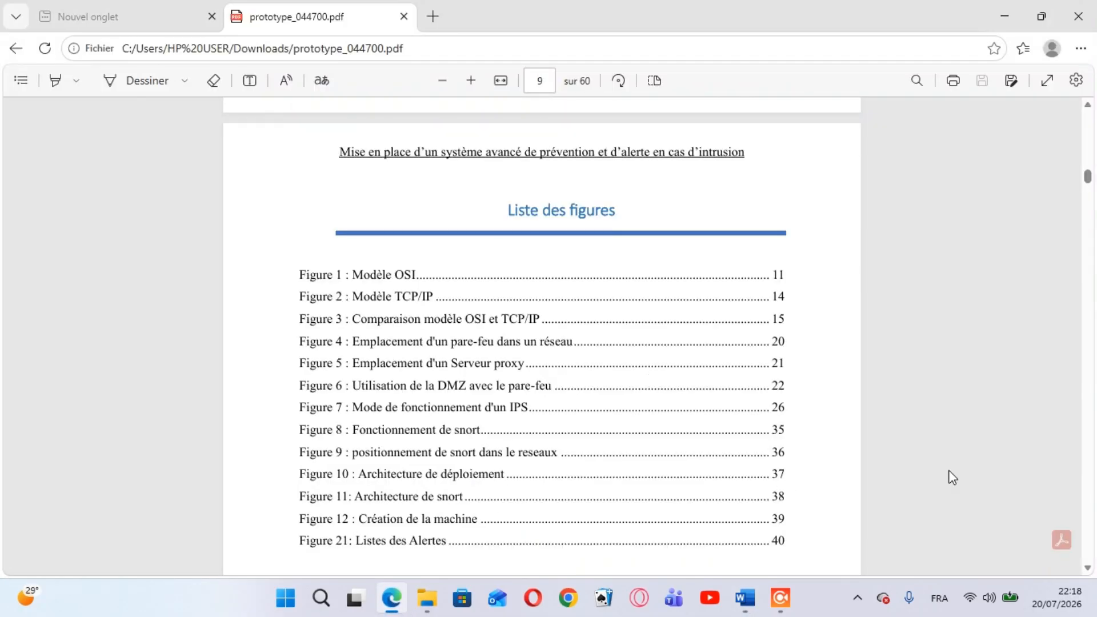
{"action": "left_click", "coordinate": [1088, 568]}
{"action": "scroll", "coordinate": [1088, 568], "scroll_direction": "down", "scroll_amount": 8}
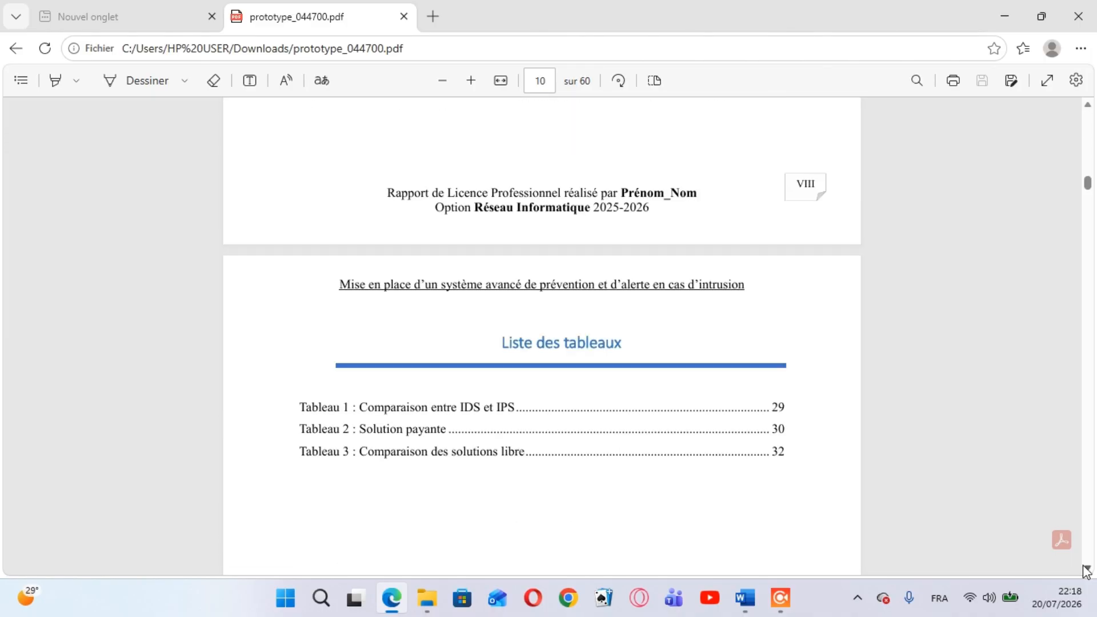
{"action": "scroll", "coordinate": [1087, 568], "scroll_direction": "down", "scroll_amount": 10}
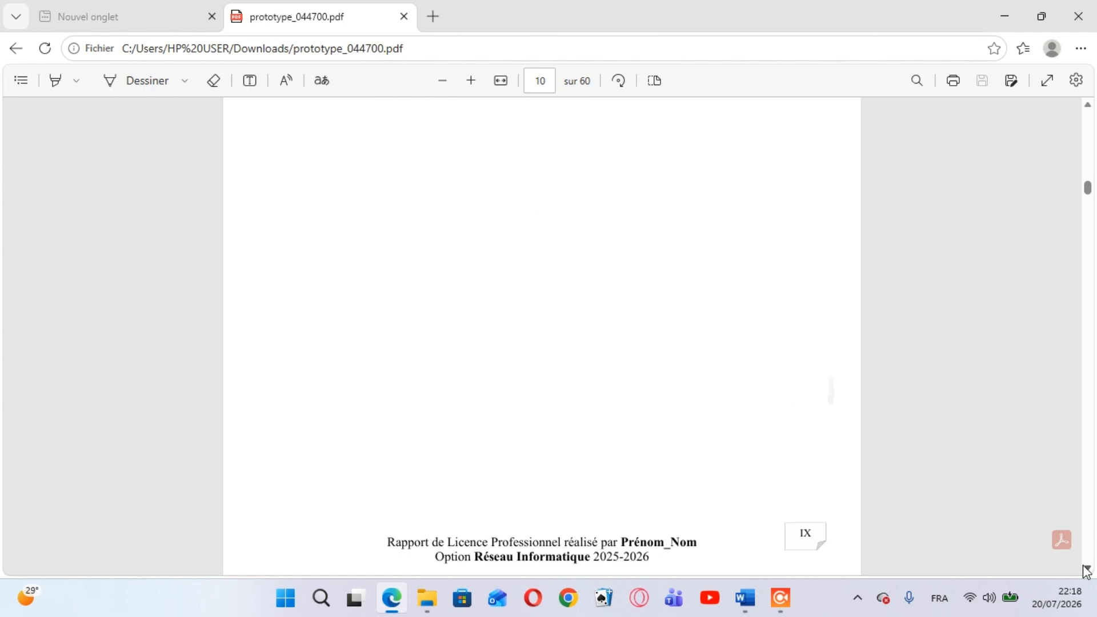
{"action": "scroll", "coordinate": [1087, 569], "scroll_direction": "up", "scroll_amount": 15}
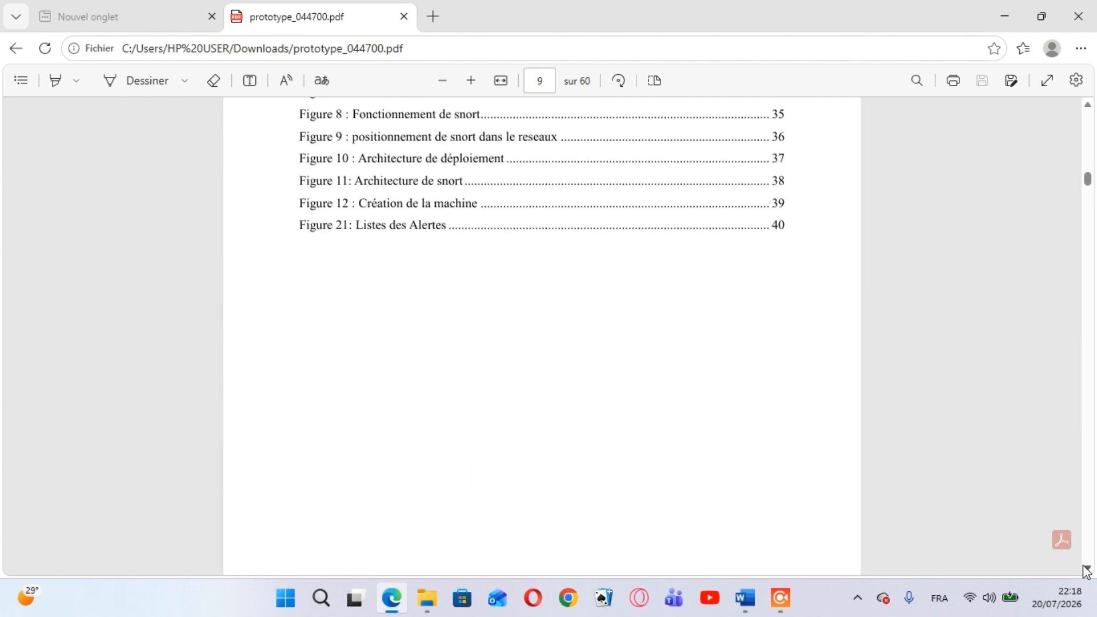
{"action": "scroll", "coordinate": [1088, 570], "scroll_direction": "up", "scroll_amount": 3}
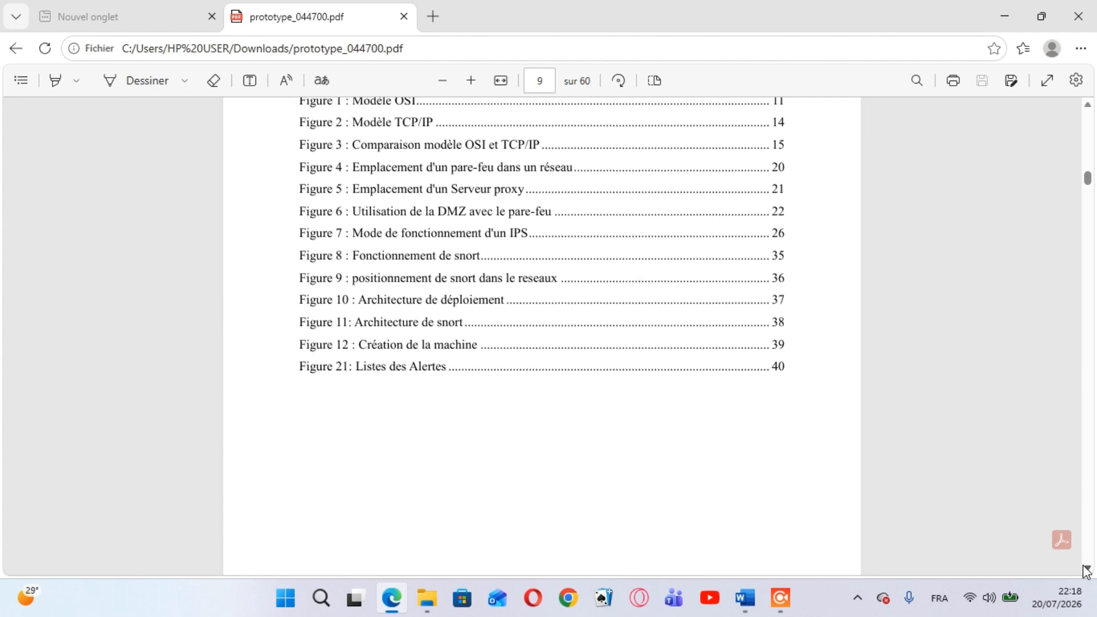
{"action": "scroll", "coordinate": [1087, 570], "scroll_direction": "up", "scroll_amount": 2}
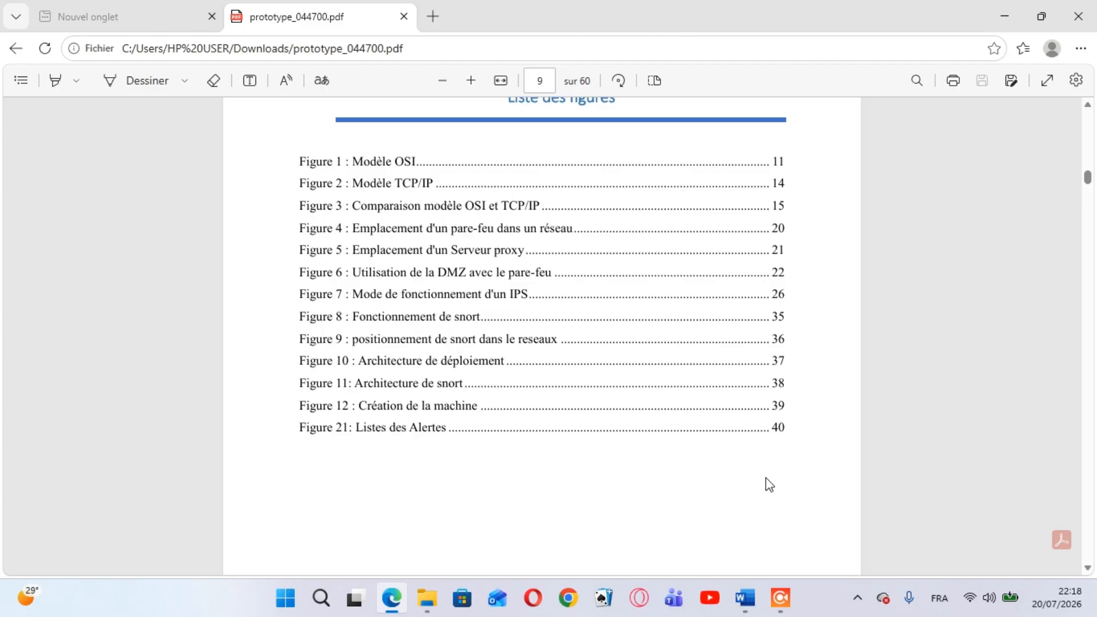
Return to the Liste des figures in Word and add a dotted leader with page number 1 to the Figure 1 entry
{"action": "mouse_move", "coordinate": [748, 597]}
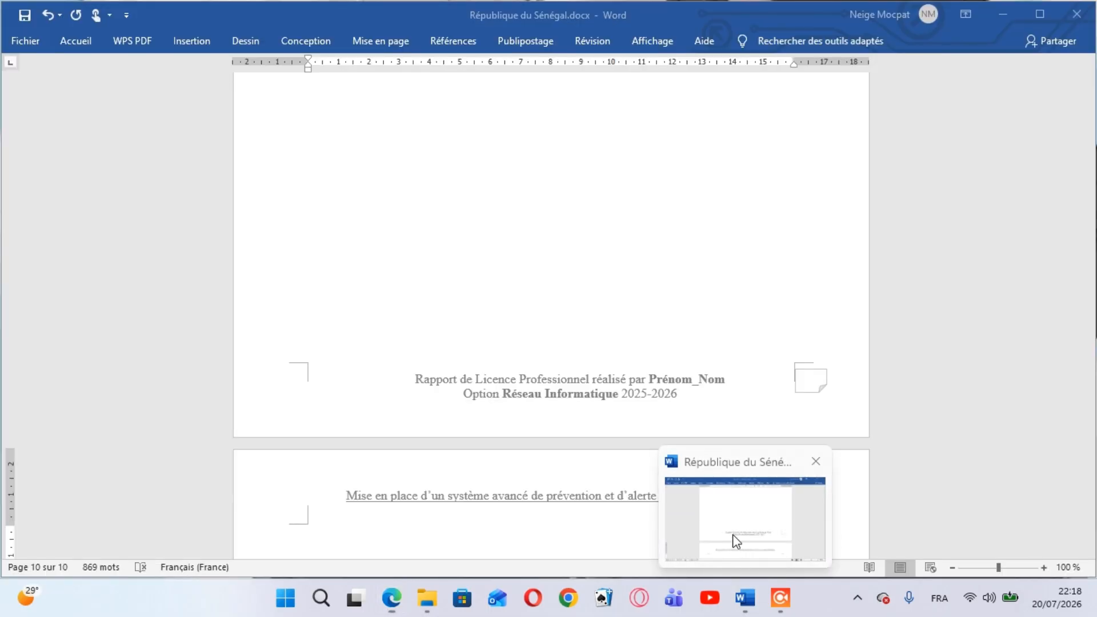
{"action": "left_click", "coordinate": [737, 549]}
{"action": "scroll", "coordinate": [829, 355], "scroll_direction": "up", "scroll_amount": 3}
{"action": "scroll", "coordinate": [828, 354], "scroll_direction": "up", "scroll_amount": 5}
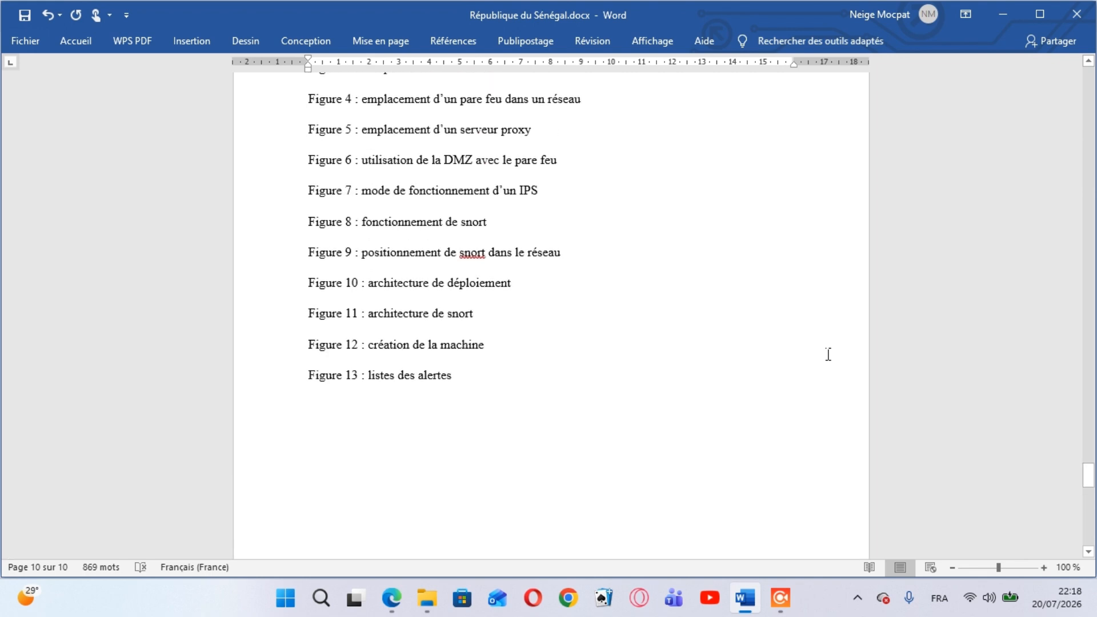
{"action": "scroll", "coordinate": [829, 354], "scroll_direction": "up", "scroll_amount": 1}
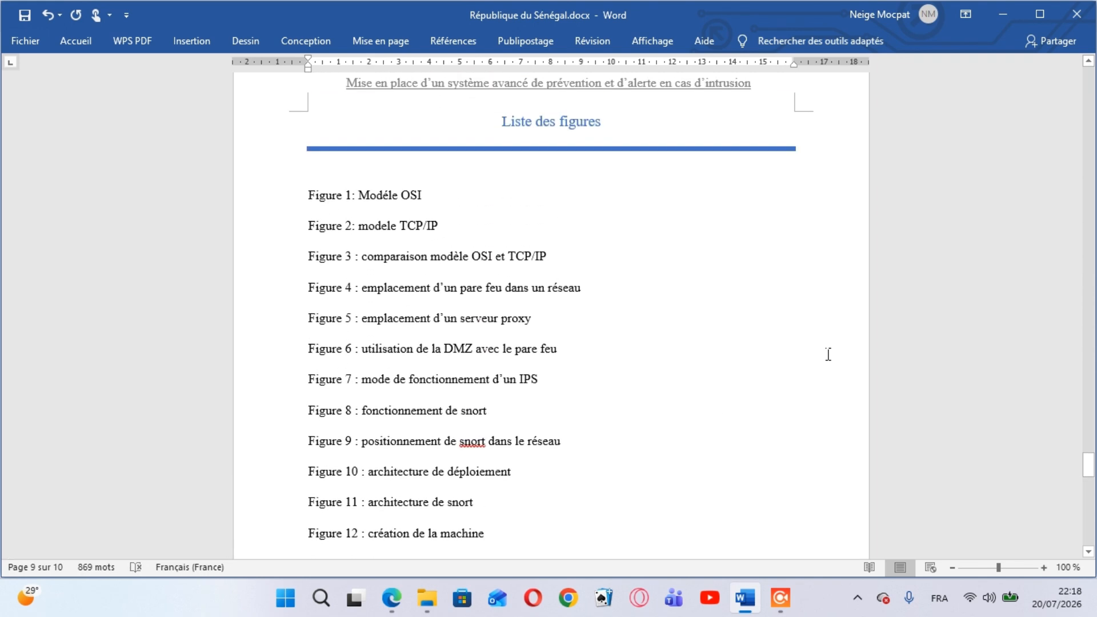
{"action": "left_click", "coordinate": [434, 200]}
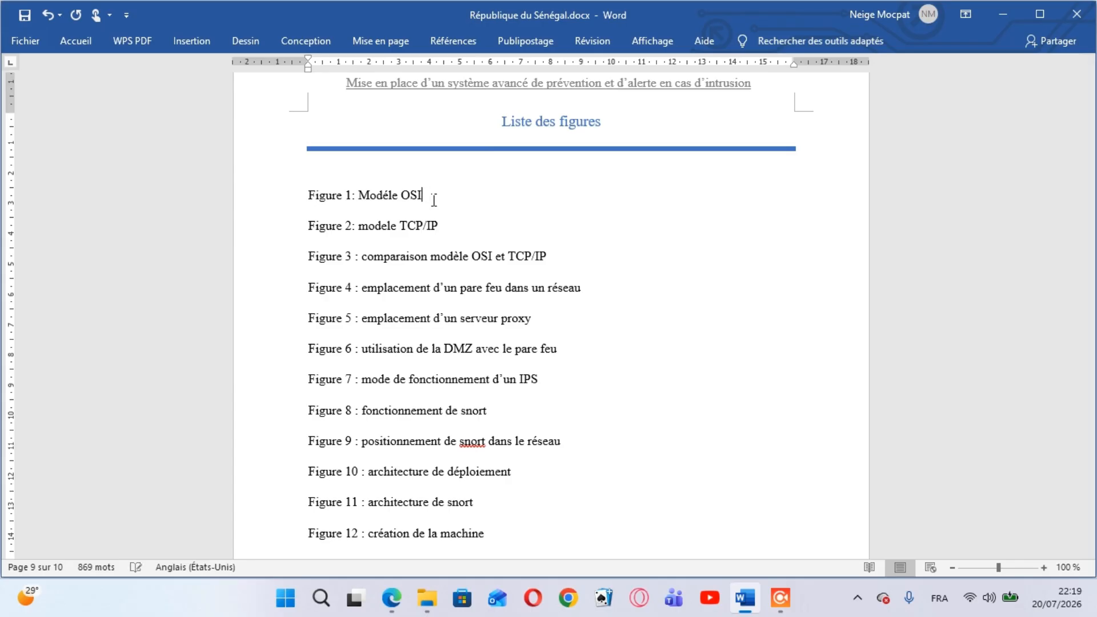
{"action": "type", "text": "......................................................................................................................1"}
Add dotted leaders with page numbers 2 and 3 to the Figure 2 and Figure 3 entries
{"action": "key", "text": "Down"}
{"action": "type", "text": "...................................................................................................................2"}
{"action": "key", "text": "Down"}
{"action": "type", "text": "..............................................................."}
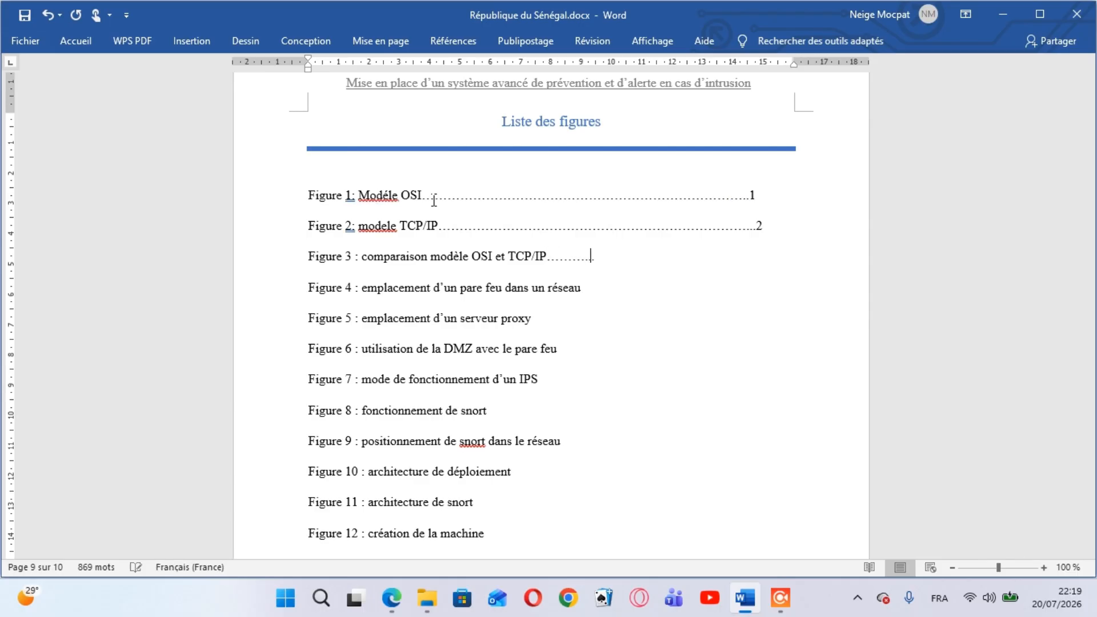
{"action": "type", "text": "............3"}
Add a dotted leader with page number 4 to the Figure 4 entry, removing any mistyped slashes
{"action": "key", "text": "Down"}
{"action": "type", "text": "//////"}
{"action": "key", "text": "BackSpace"}
{"action": "key", "text": "BackSpace"}
{"action": "key", "text": "BackSpace"}
{"action": "key", "text": "BackSpace"}
{"action": "key", "text": "BackSpace"}
{"action": "key", "text": "BackSpace"}
{"action": "type", "text": "........................................................4"}
Add dotted leaders with page numbers 5 and 6 to the Figure 5 and Figure 6 entries
{"action": "key", "text": "Down"}
{"action": "type", "text": "...................................................................5 Figure 6 : utilisation de la DMZ avec le pare feu..........................................................."}
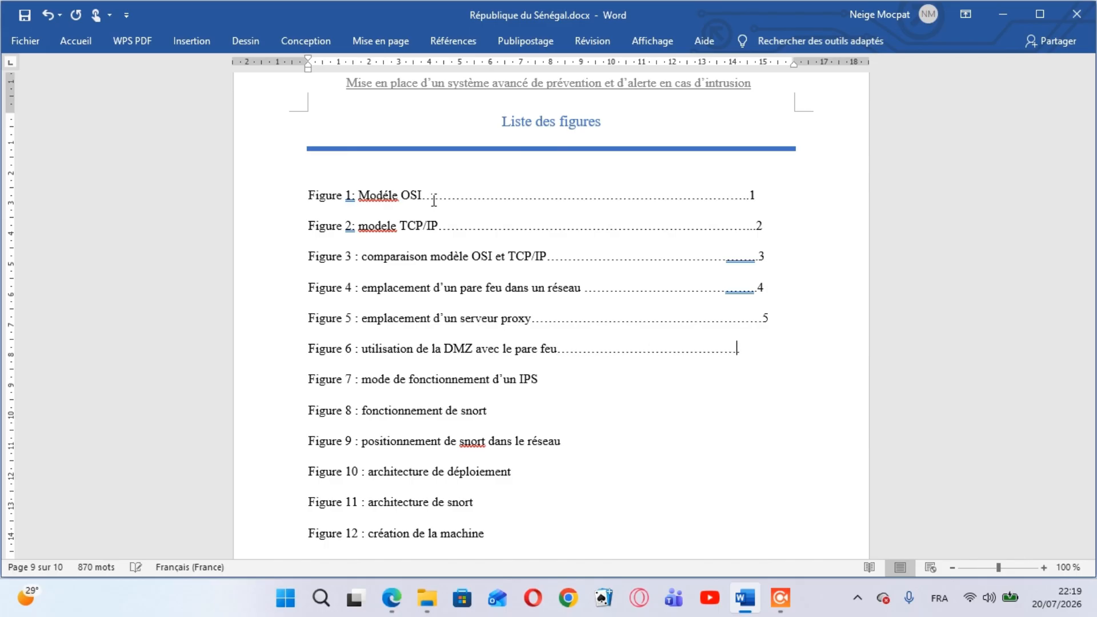
{"action": "type", "text": "6 Figure 7 : mode de fonctionnement d’un IPS...................................................................7"}
Add dotted leaders with page numbers 7 and 8 to the Figure 7 and Figure 8 entries
{"action": "key", "text": "Down"}
{"action": "type", "text": ".........................................................................................8"}
Add dotted leaders with page numbers 9 and 10 to the Figure 9 and Figure 10 entries
{"action": "key", "text": "Down"}
{"action": "type", "text": "....................................................................9 Figure 10 : architecture de déploiement.................................................................."}
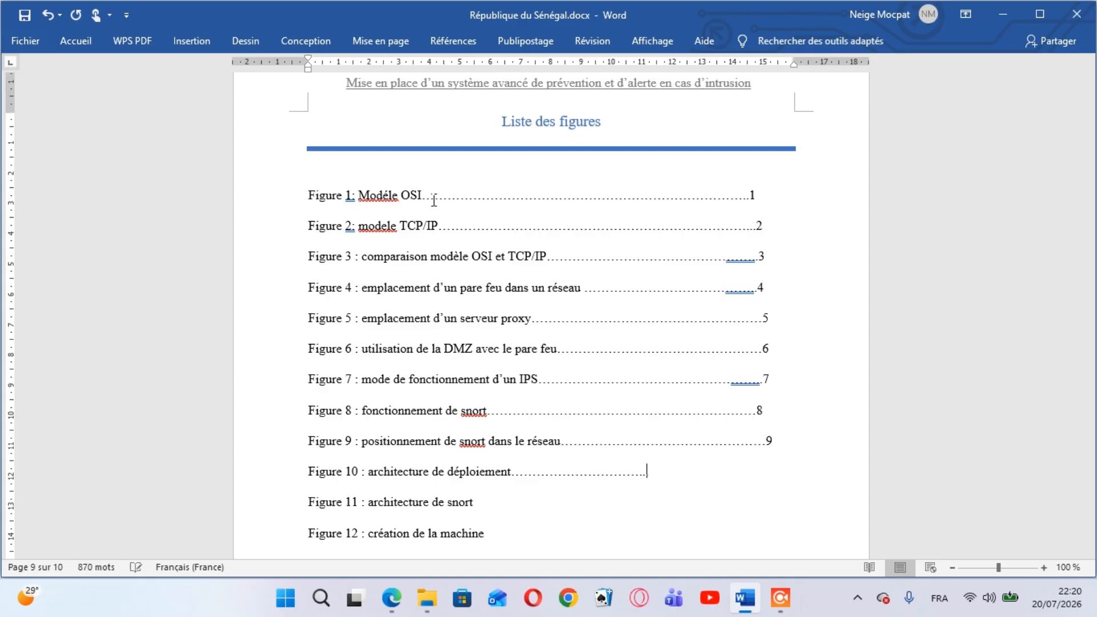
{"action": "type", "text": "..................10 Figure 11 : architecture de snort"}
{"action": "type", "text": "......................................................."}
{"action": "type", "text": "........................................"}
{"action": "type", "text": "....11"}
Add dotted leaders with page numbers 11 and 12 to the Figure 11 and Figure 12 entries, trimming excess dots
{"action": "key", "text": "Down"}
{"action": "type", "text": "......................................................................................................"}
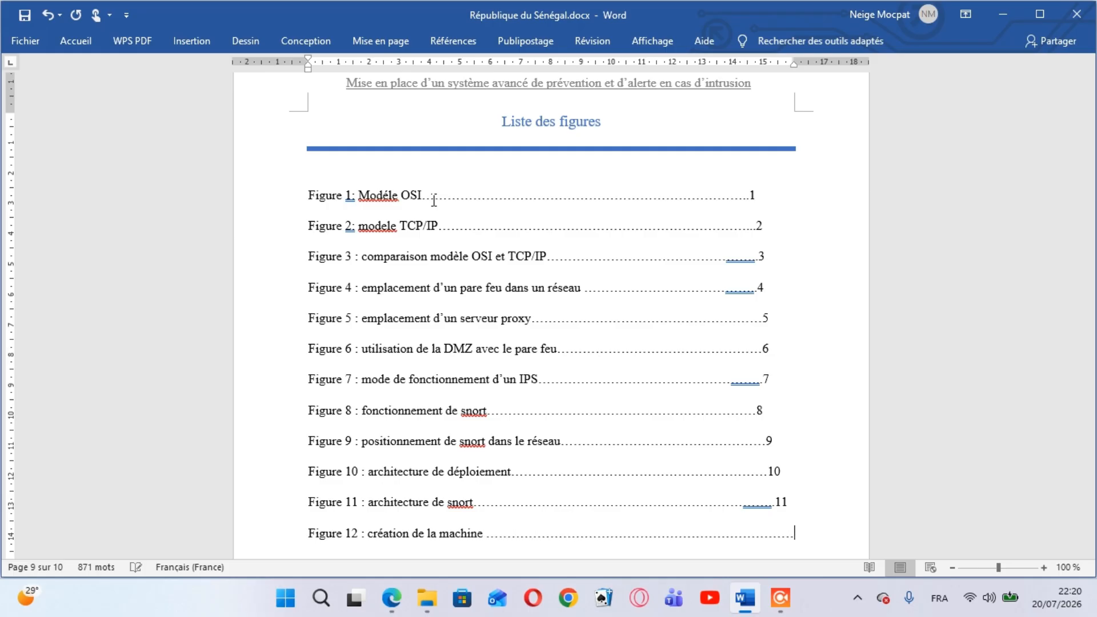
{"action": "key", "text": "BackSpace"}
{"action": "key", "text": "BackSpace"}
{"action": "key", "text": "BackSpace"}
{"action": "type", "text": "12"}
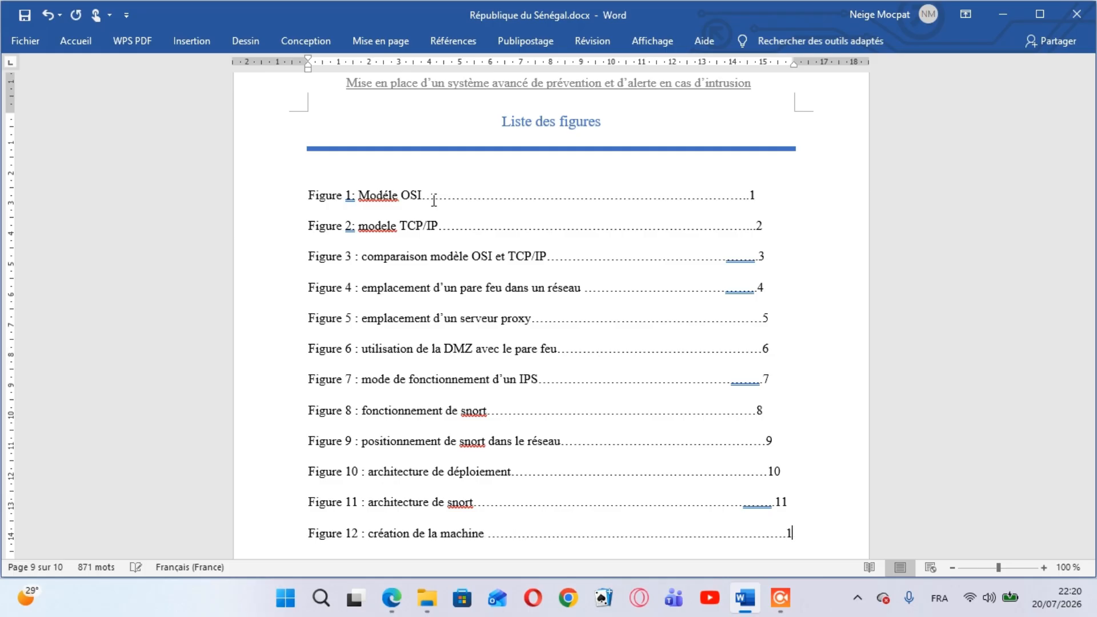
Add the entry "Figure 13 : listes des alertes" below Figure 12, with a dotted leader and page number 13
{"action": "key", "text": "Return"}
{"action": "type", "text": "Figure 13 : listes des alertes "}
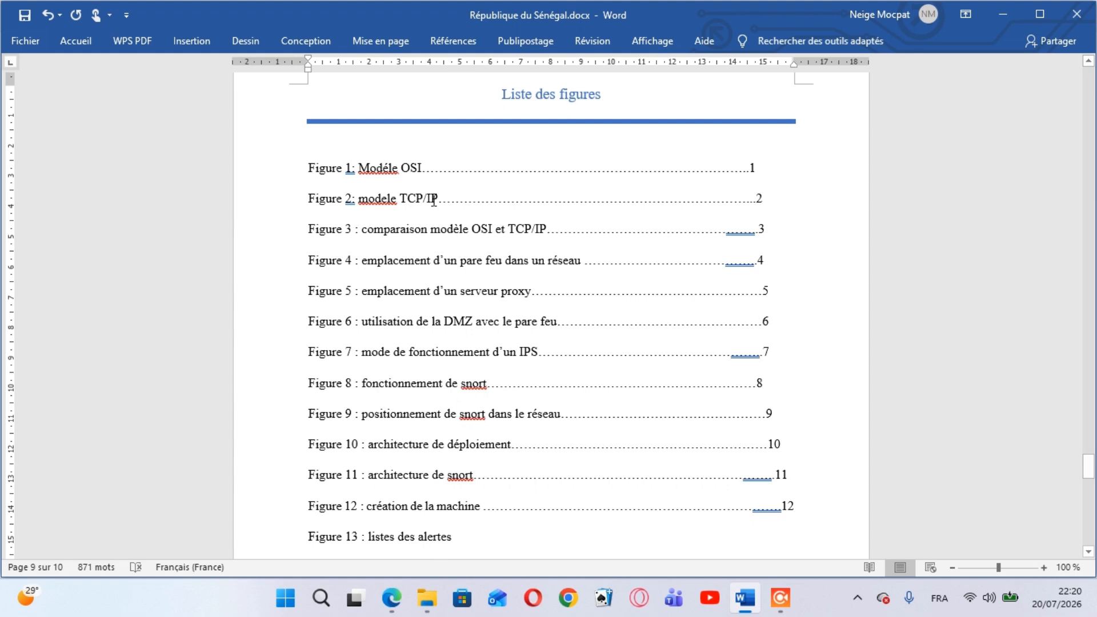
{"action": "type", "text": "/"}
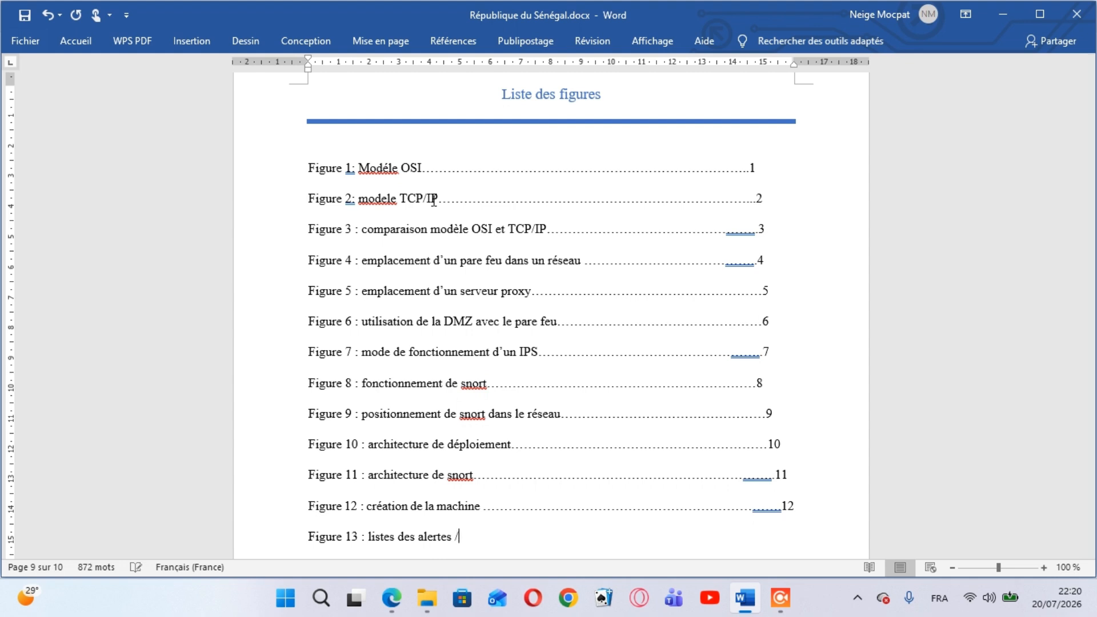
{"action": "key", "text": "BackSpace"}
{"action": "type", "text": "..............................................................................................................13"}
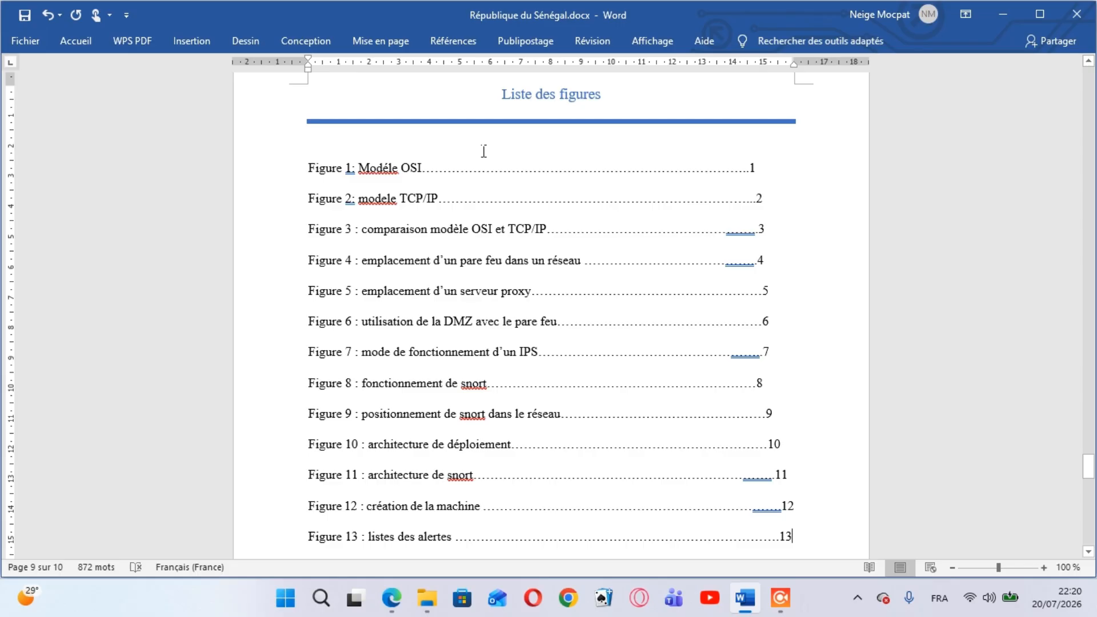
Run the spelling and grammar check and accept the shorter six-dot suggestion for the Figure 13 leader
{"action": "left_click", "coordinate": [576, 47]}
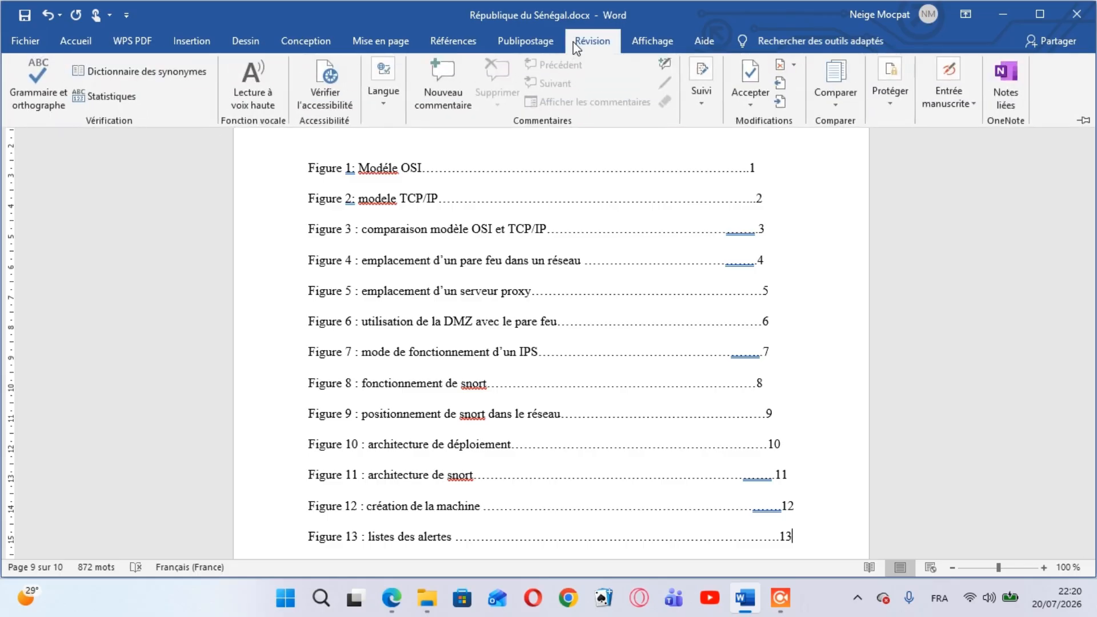
{"action": "left_click", "coordinate": [57, 82]}
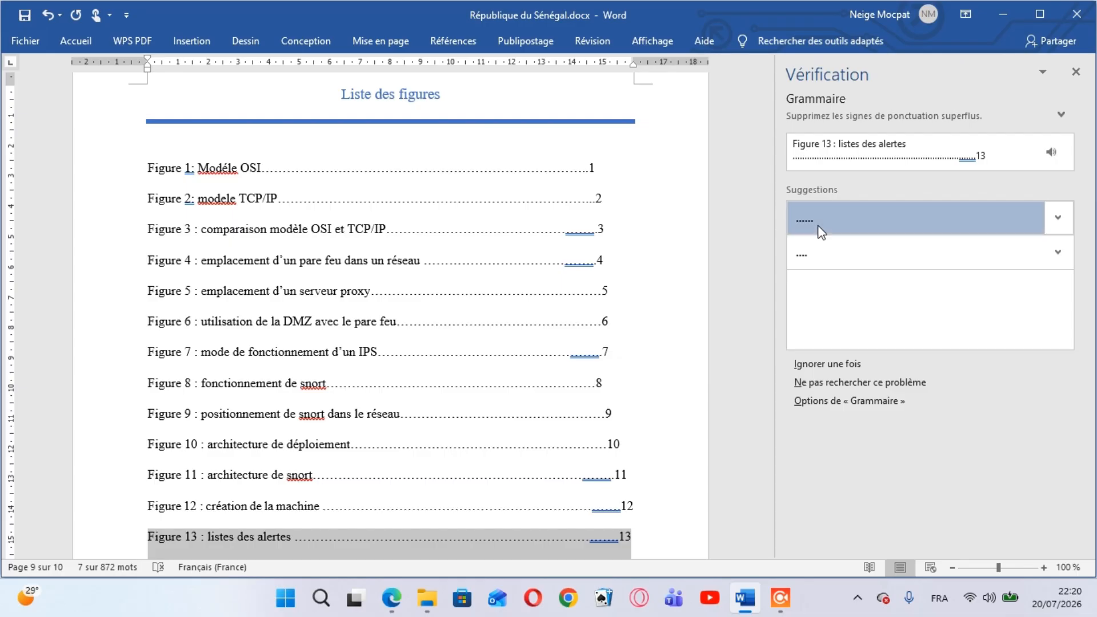
{"action": "left_click", "coordinate": [821, 231]}
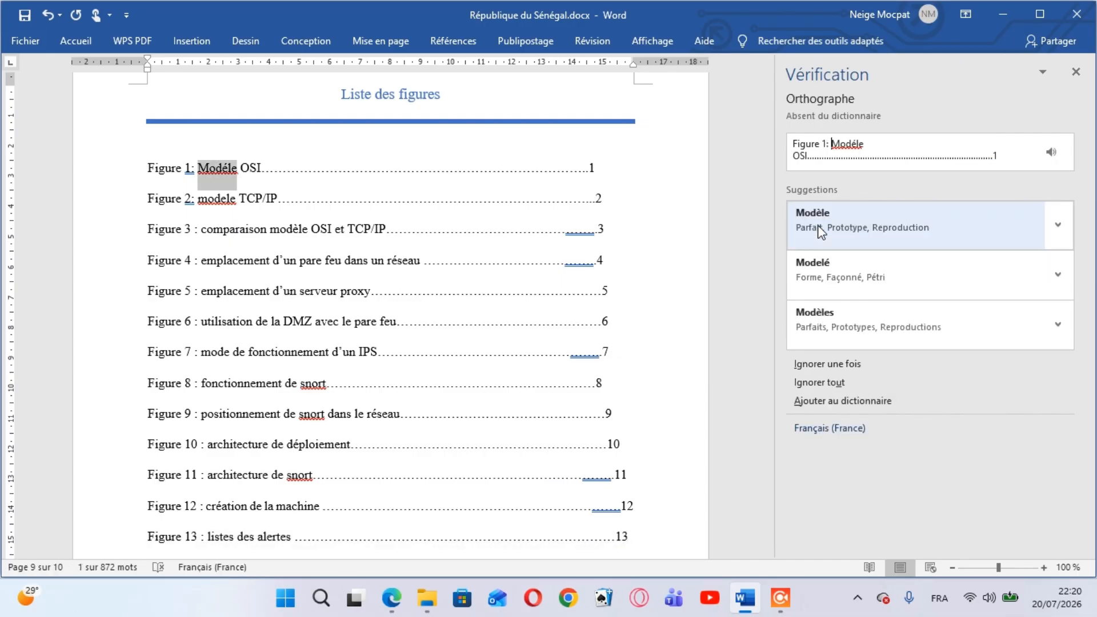
Correct the first entry to "Figure 1 : Modèle OSI" with the checker's suggestions and remove its superfluous leader dots
{"action": "left_click", "coordinate": [821, 231]}
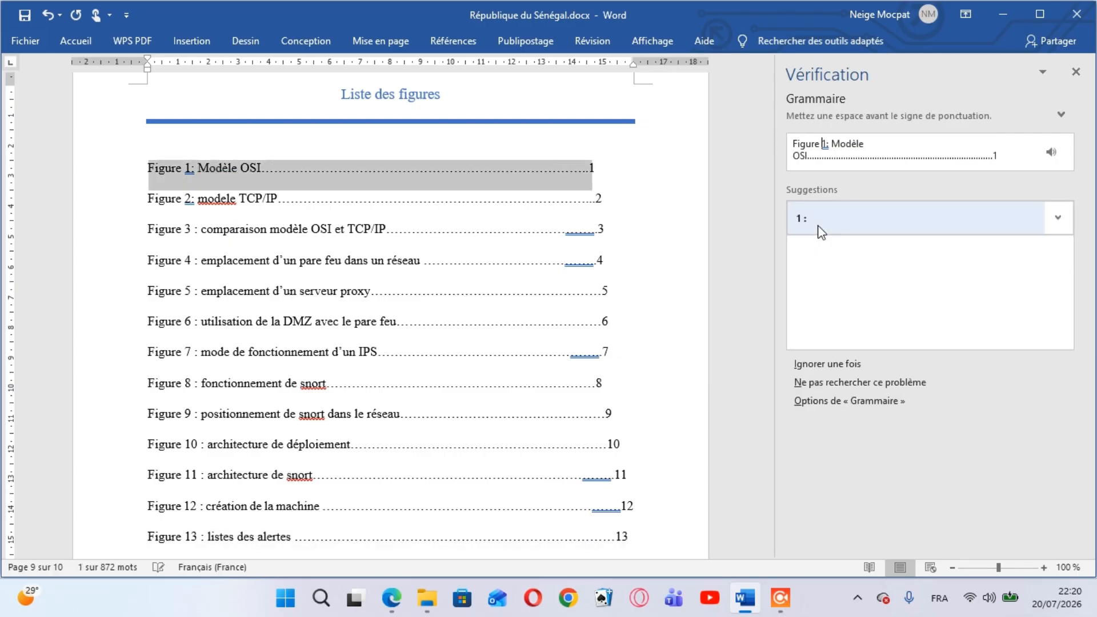
{"action": "left_click", "coordinate": [821, 231]}
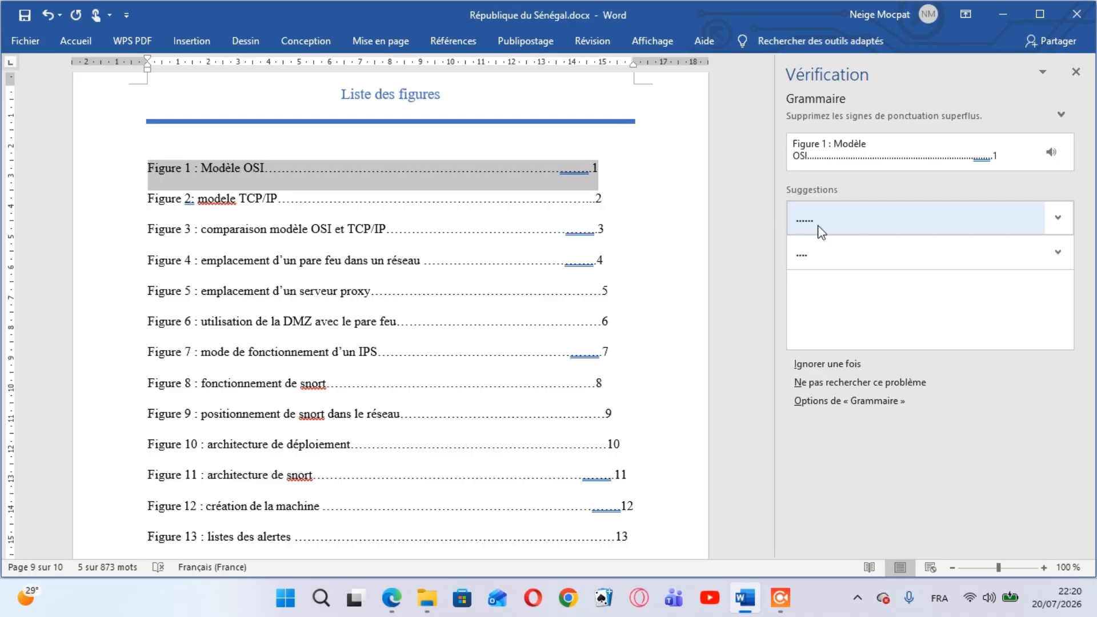
{"action": "left_click", "coordinate": [818, 226]}
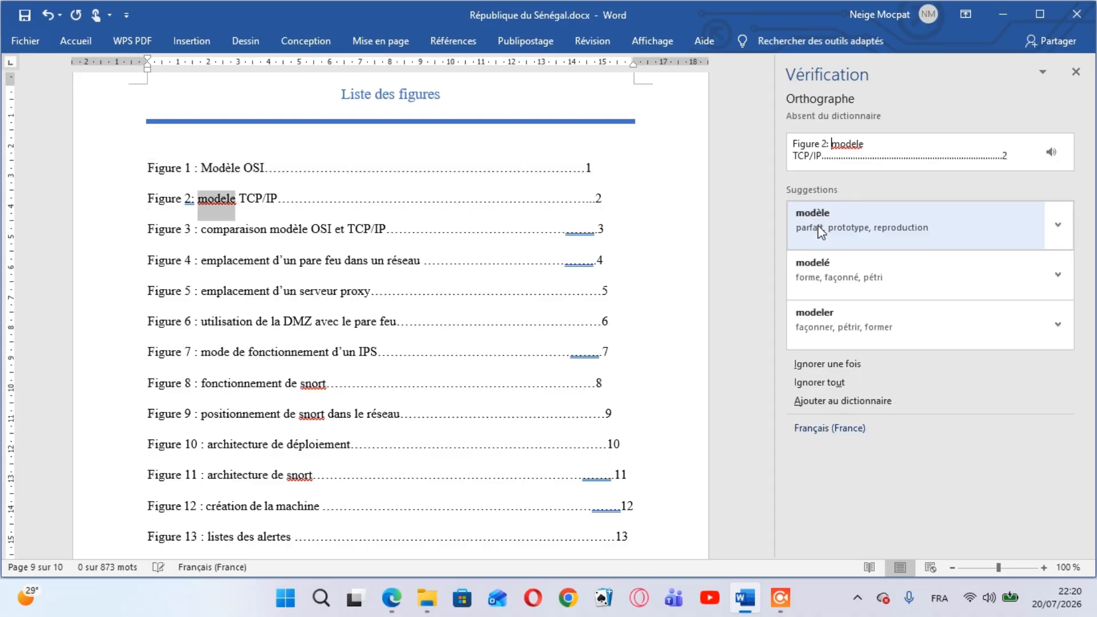
Correct the second entry to "Figure 2 : modèle TCP/IP" and accept the six-dot suggestions for the Figure 3, 4 and 7 leaders
{"action": "left_click", "coordinate": [818, 226]}
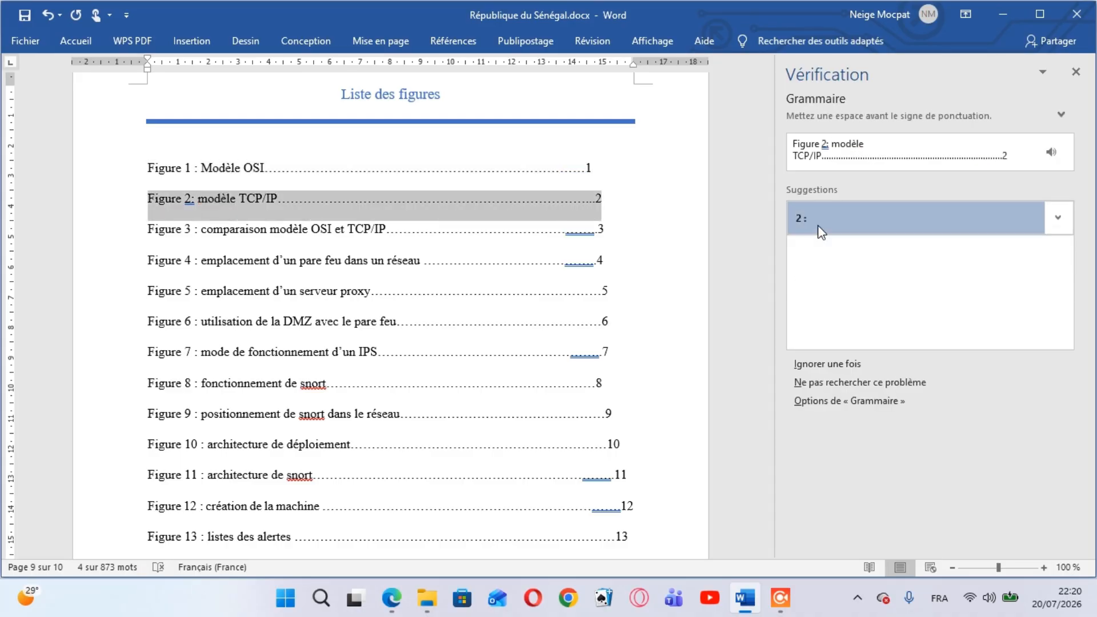
{"action": "left_click", "coordinate": [821, 230]}
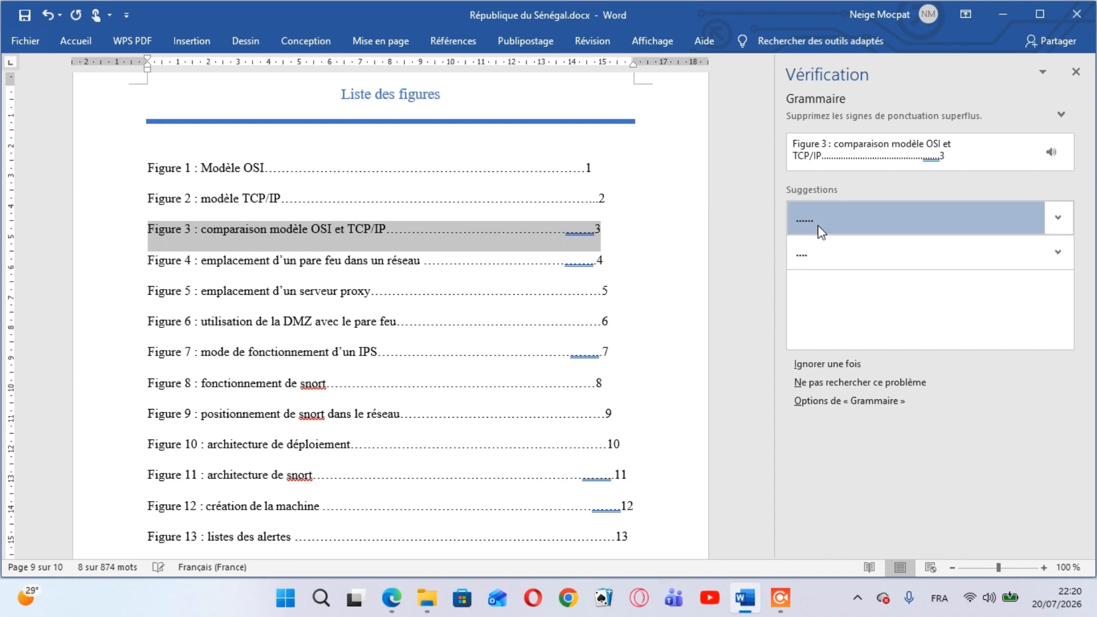
{"action": "left_click", "coordinate": [821, 230]}
{"action": "left_click", "coordinate": [821, 230]}
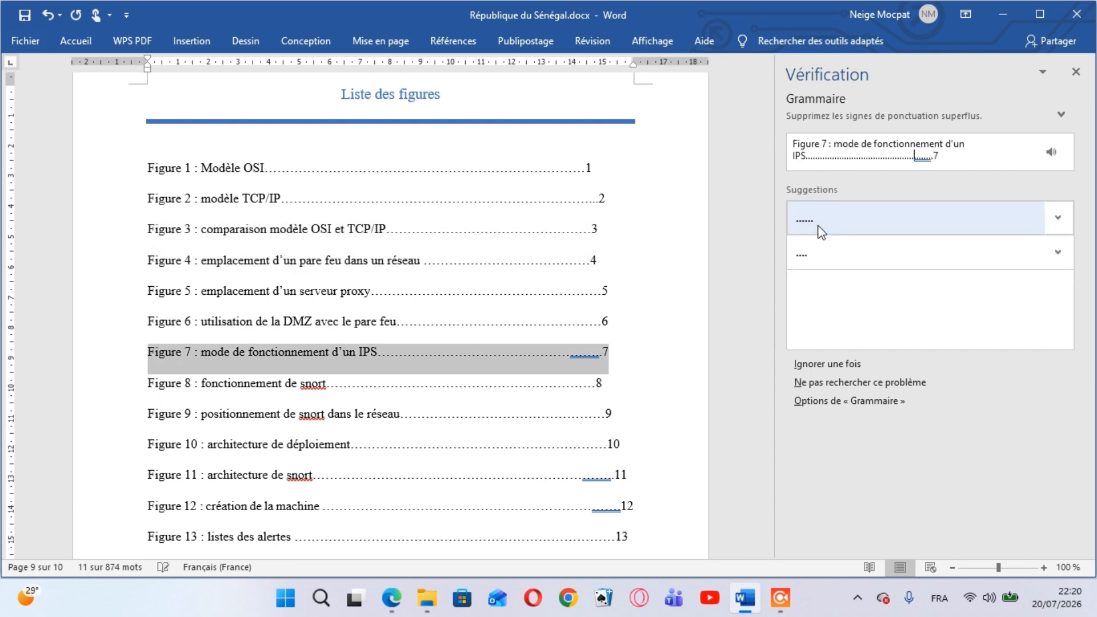
{"action": "left_click", "coordinate": [821, 231]}
Accept "sort" for "snort" in the Figure 8 entry and ignore the flagged "snort" once in Figures 9 and 11
{"action": "left_click", "coordinate": [821, 228]}
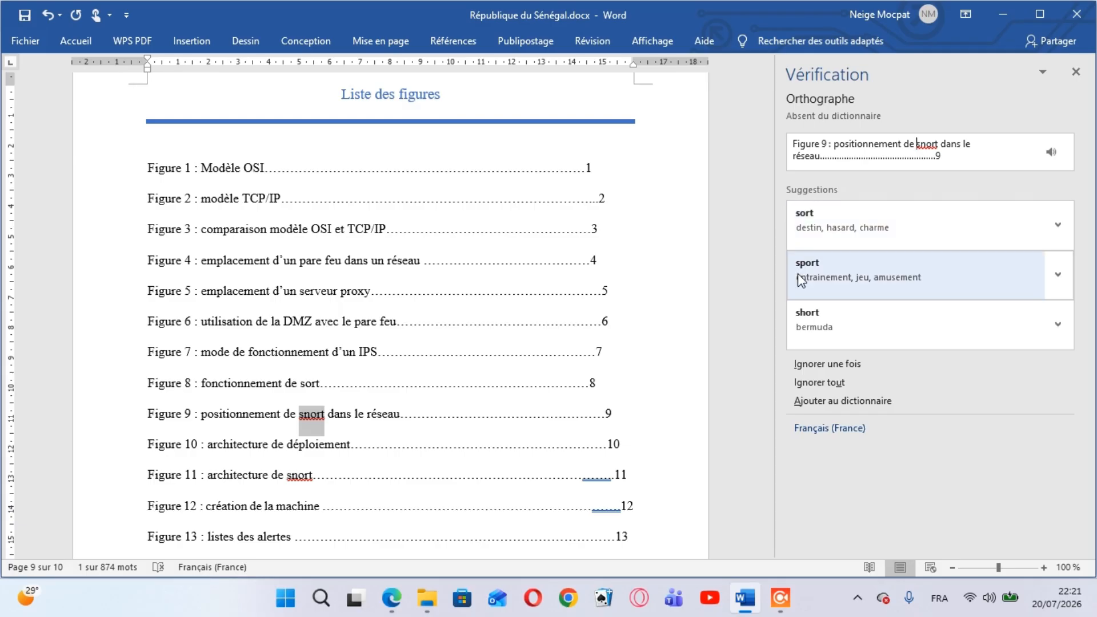
{"action": "left_click", "coordinate": [819, 363]}
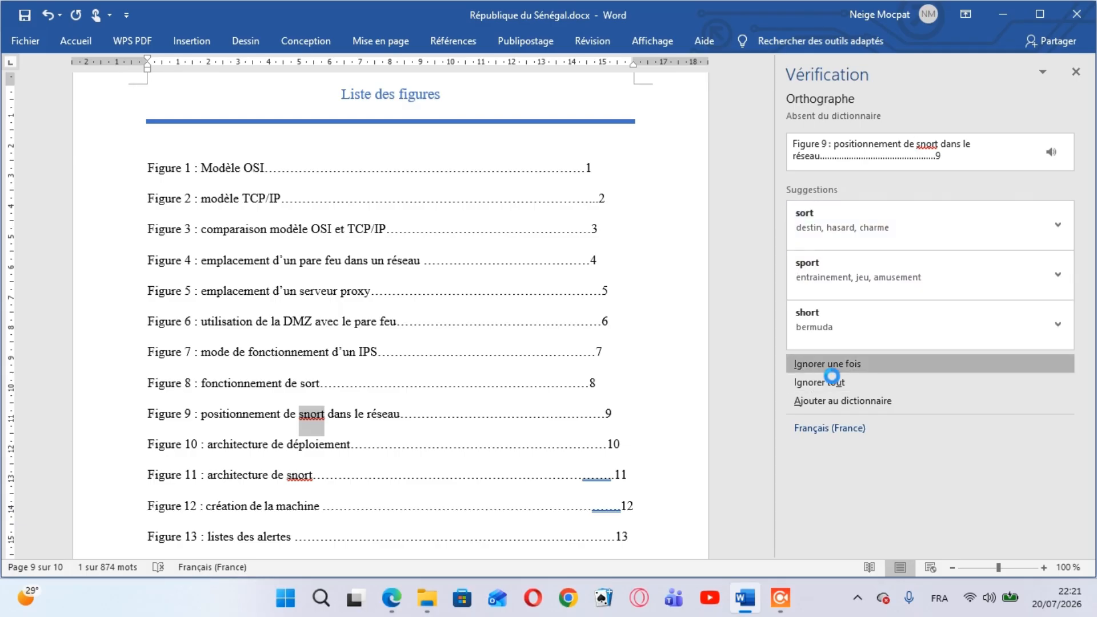
{"action": "left_click", "coordinate": [819, 363]}
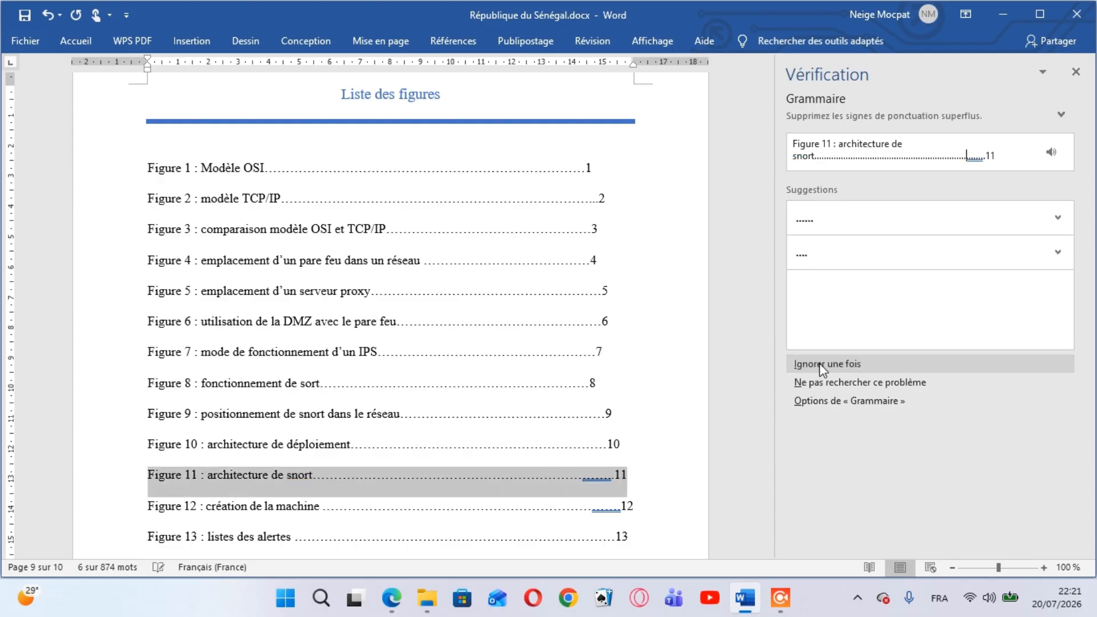
Accept the six-dot suggestions for the Figure 11 and Figure 12 leaders and finish the spelling and grammar check
{"action": "left_click", "coordinate": [841, 231]}
{"action": "left_click", "coordinate": [841, 231]}
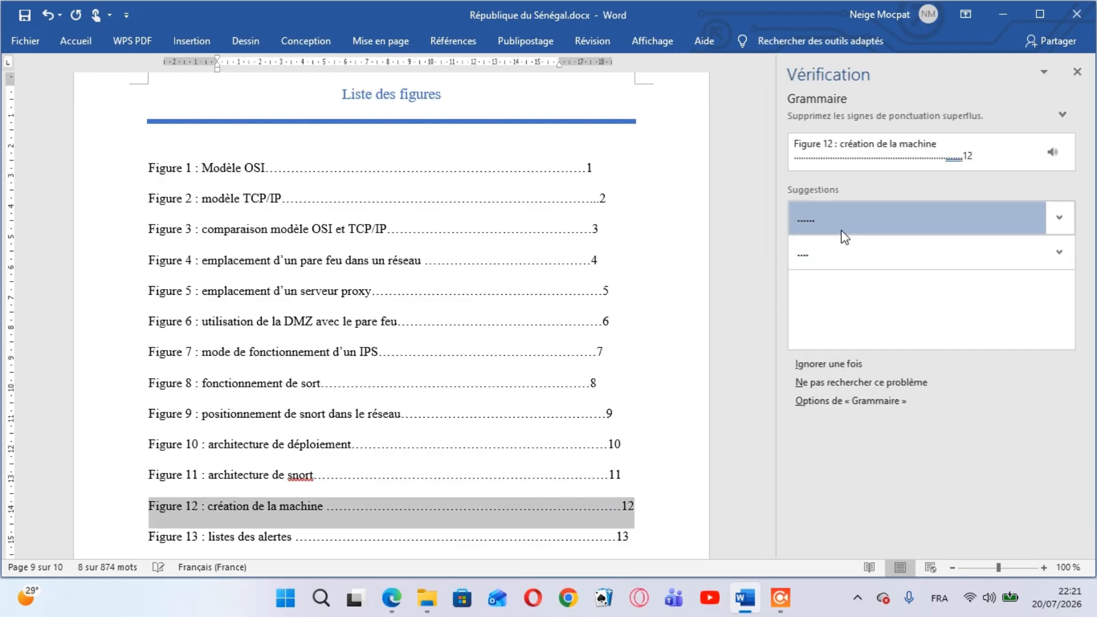
{"action": "left_click", "coordinate": [540, 343]}
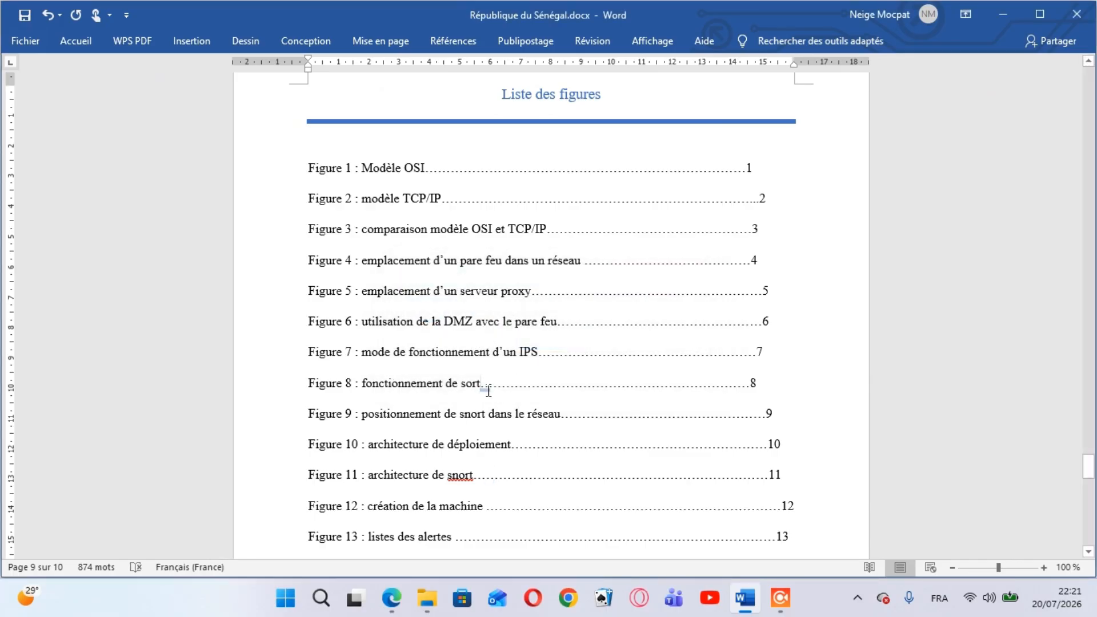
Change "sort" back to "snort" in the Figure 8 entry
{"action": "key", "text": "Left"}
{"action": "key", "text": "Left"}
{"action": "key", "text": "Left"}
{"action": "key", "text": "Left"}
{"action": "type", "text": "n"}
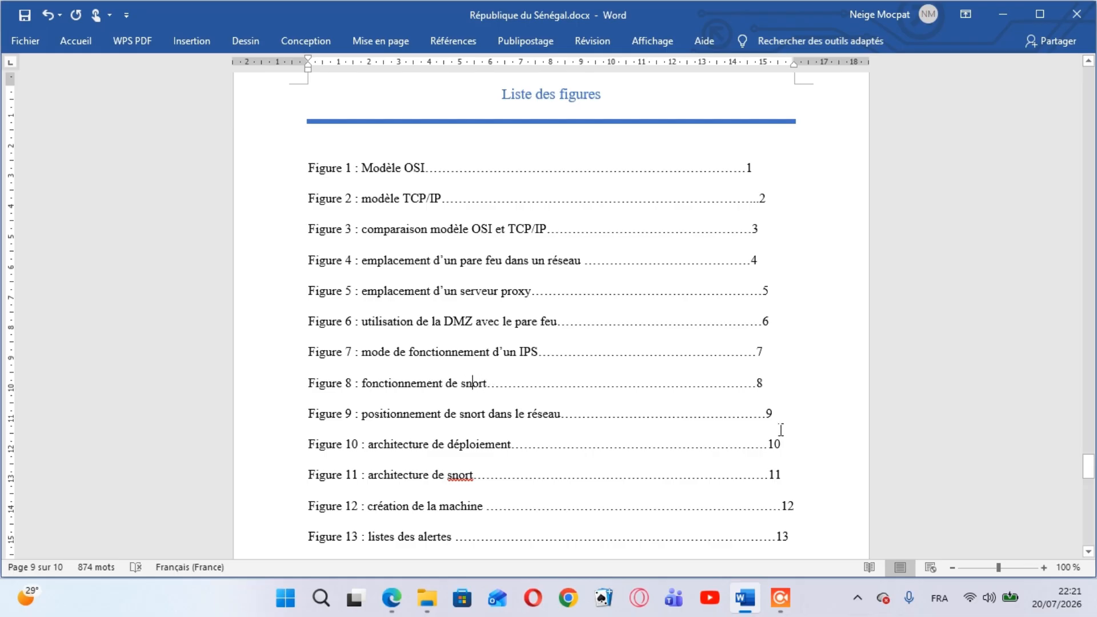